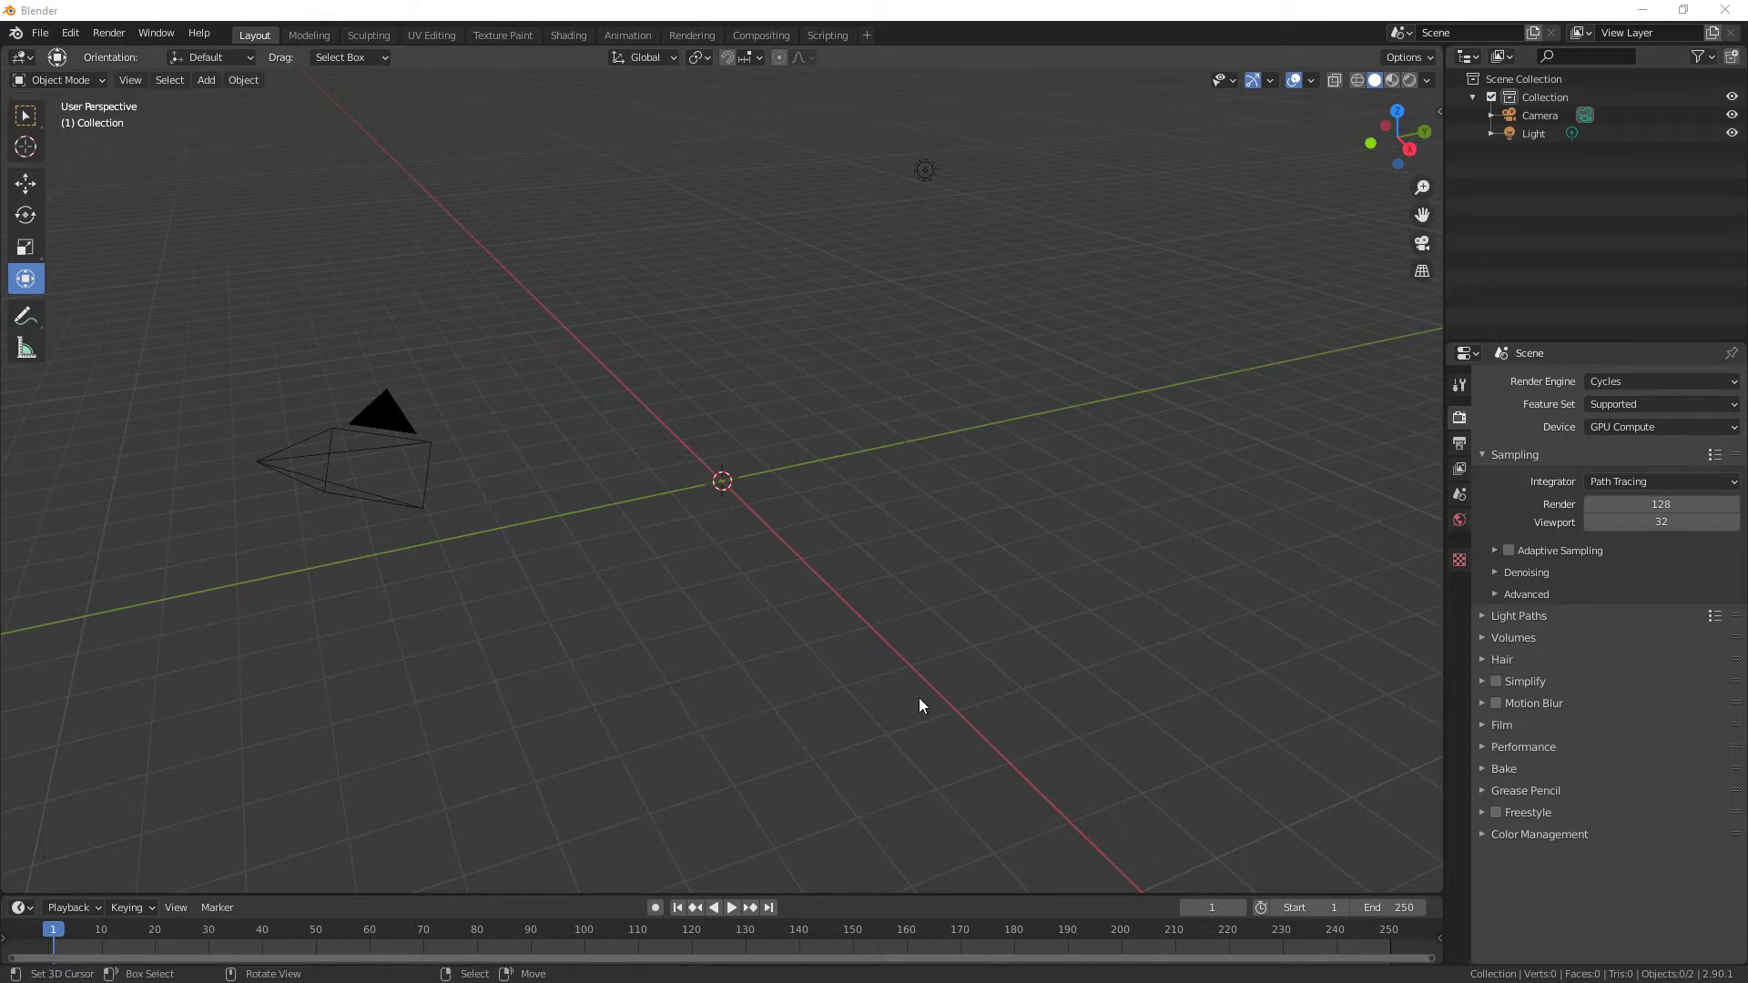
Open the viewport sidebar and tick the Screencast Keys checkbox to show pressed keys.
middle_drag(920, 705, 812, 610)
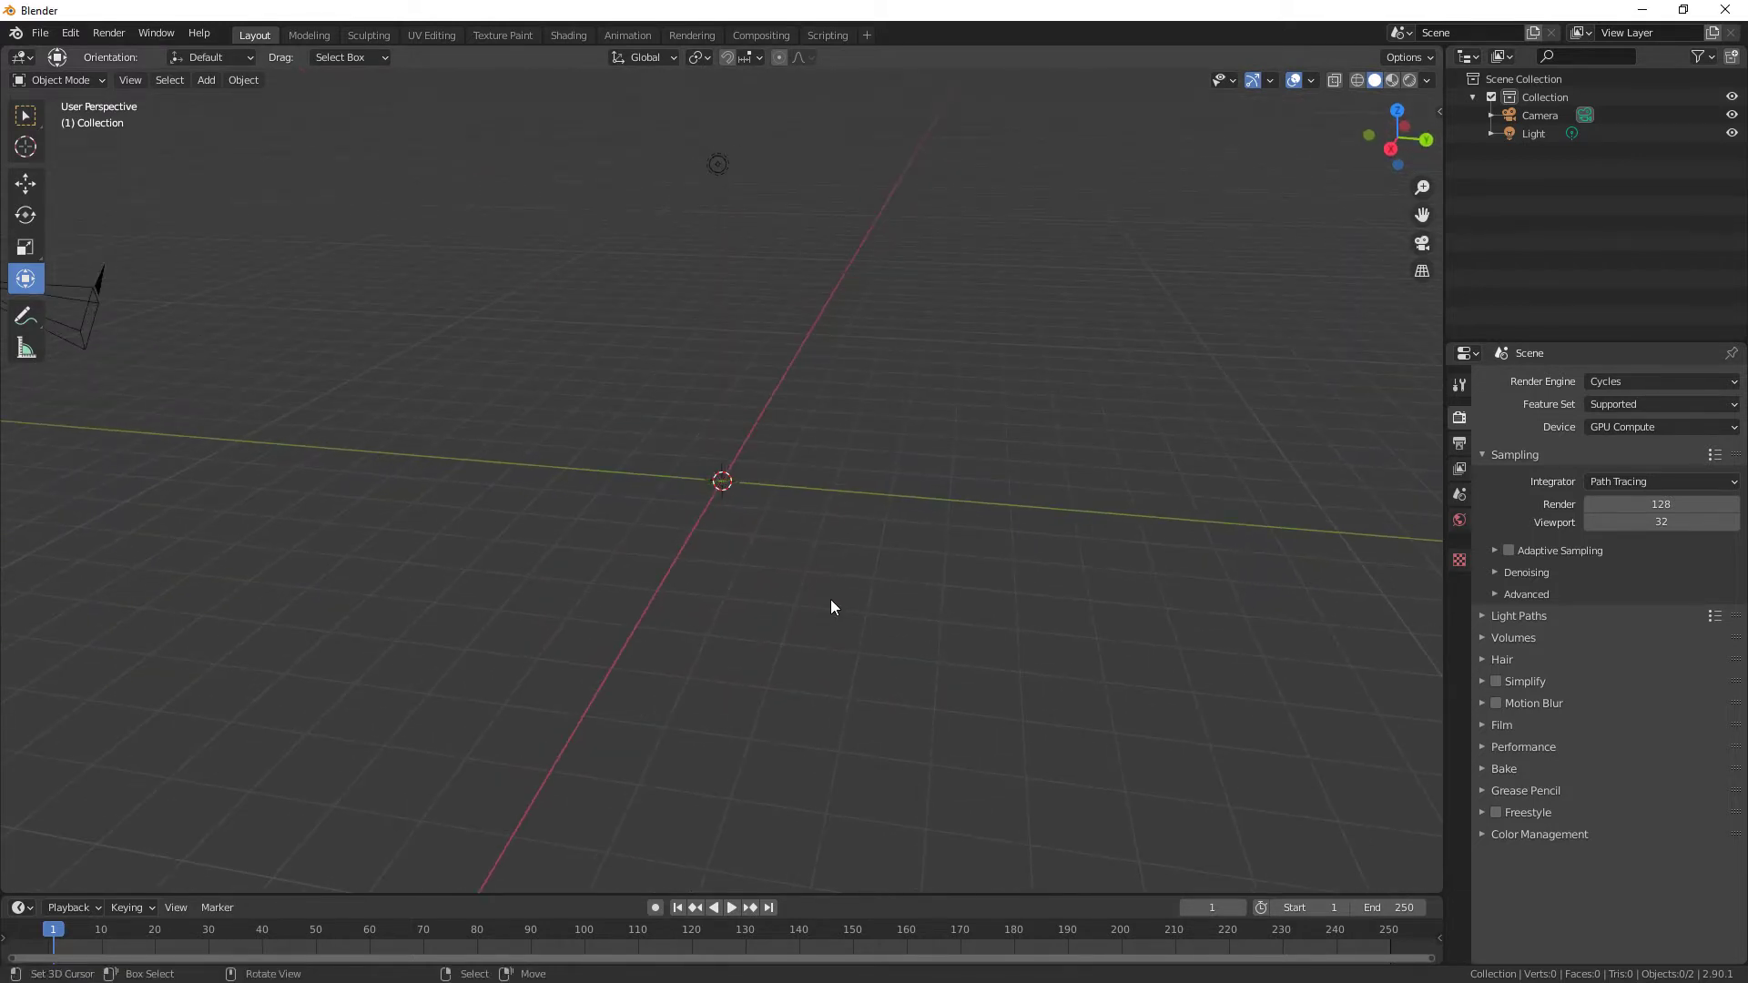
key(shift+a)
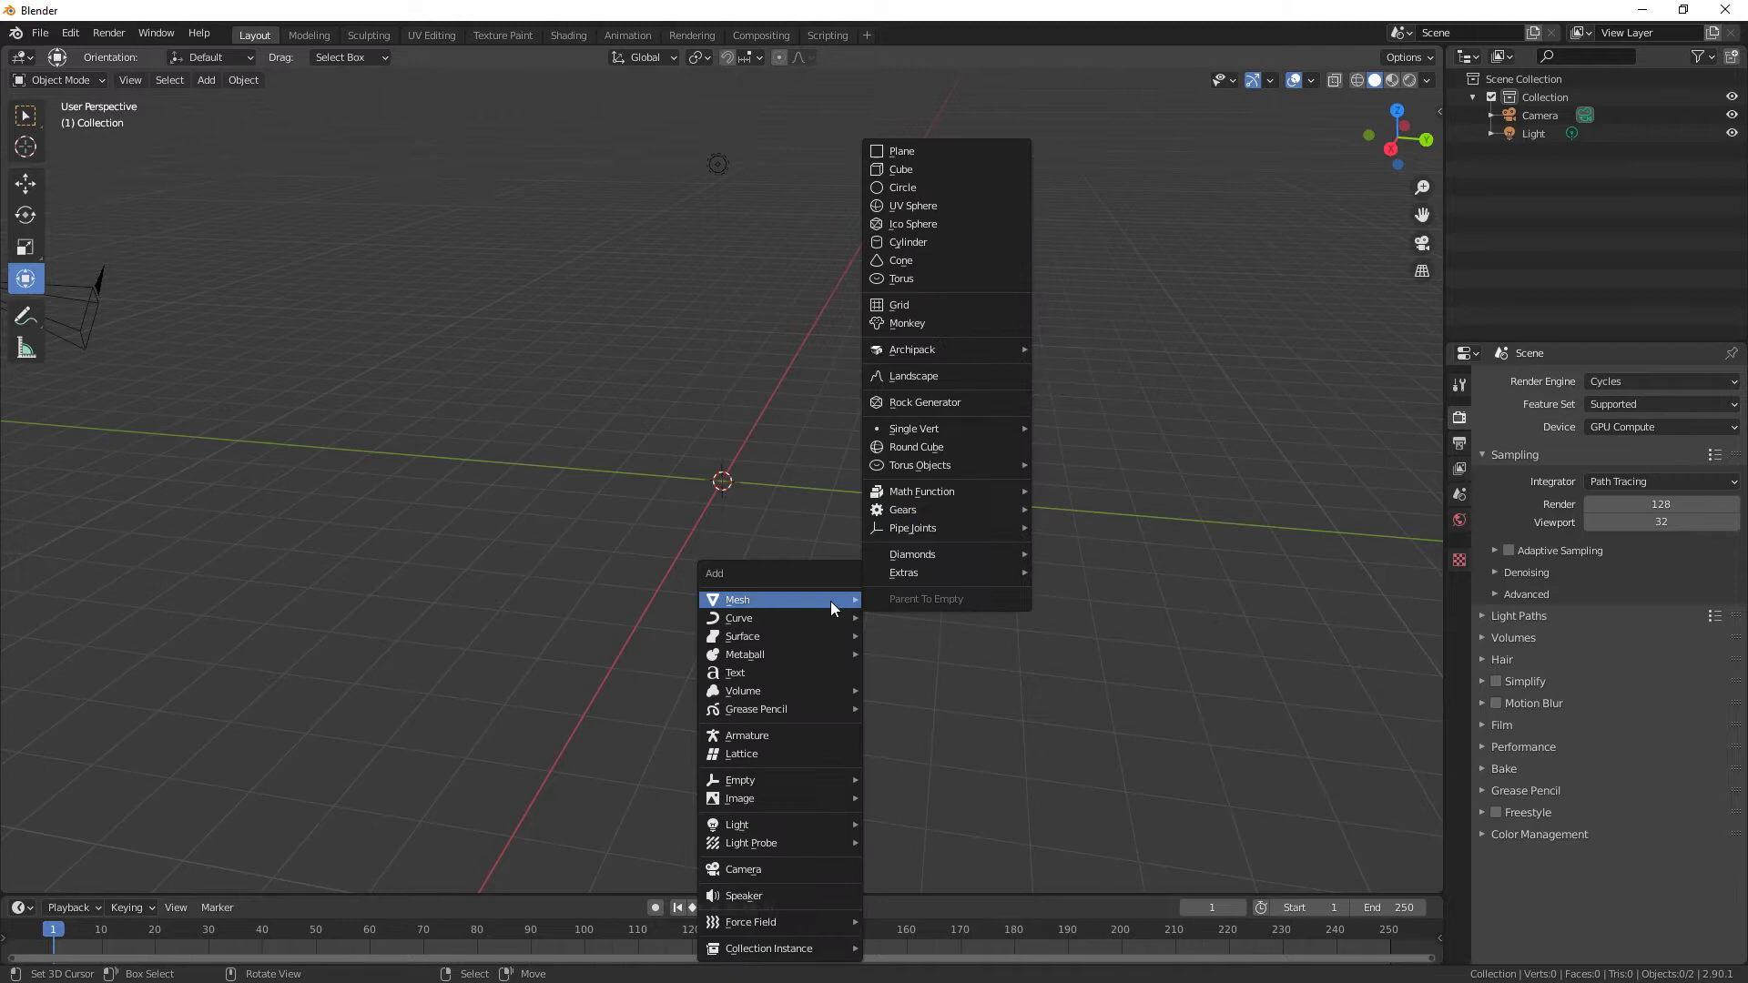
click(1437, 112)
click(1434, 261)
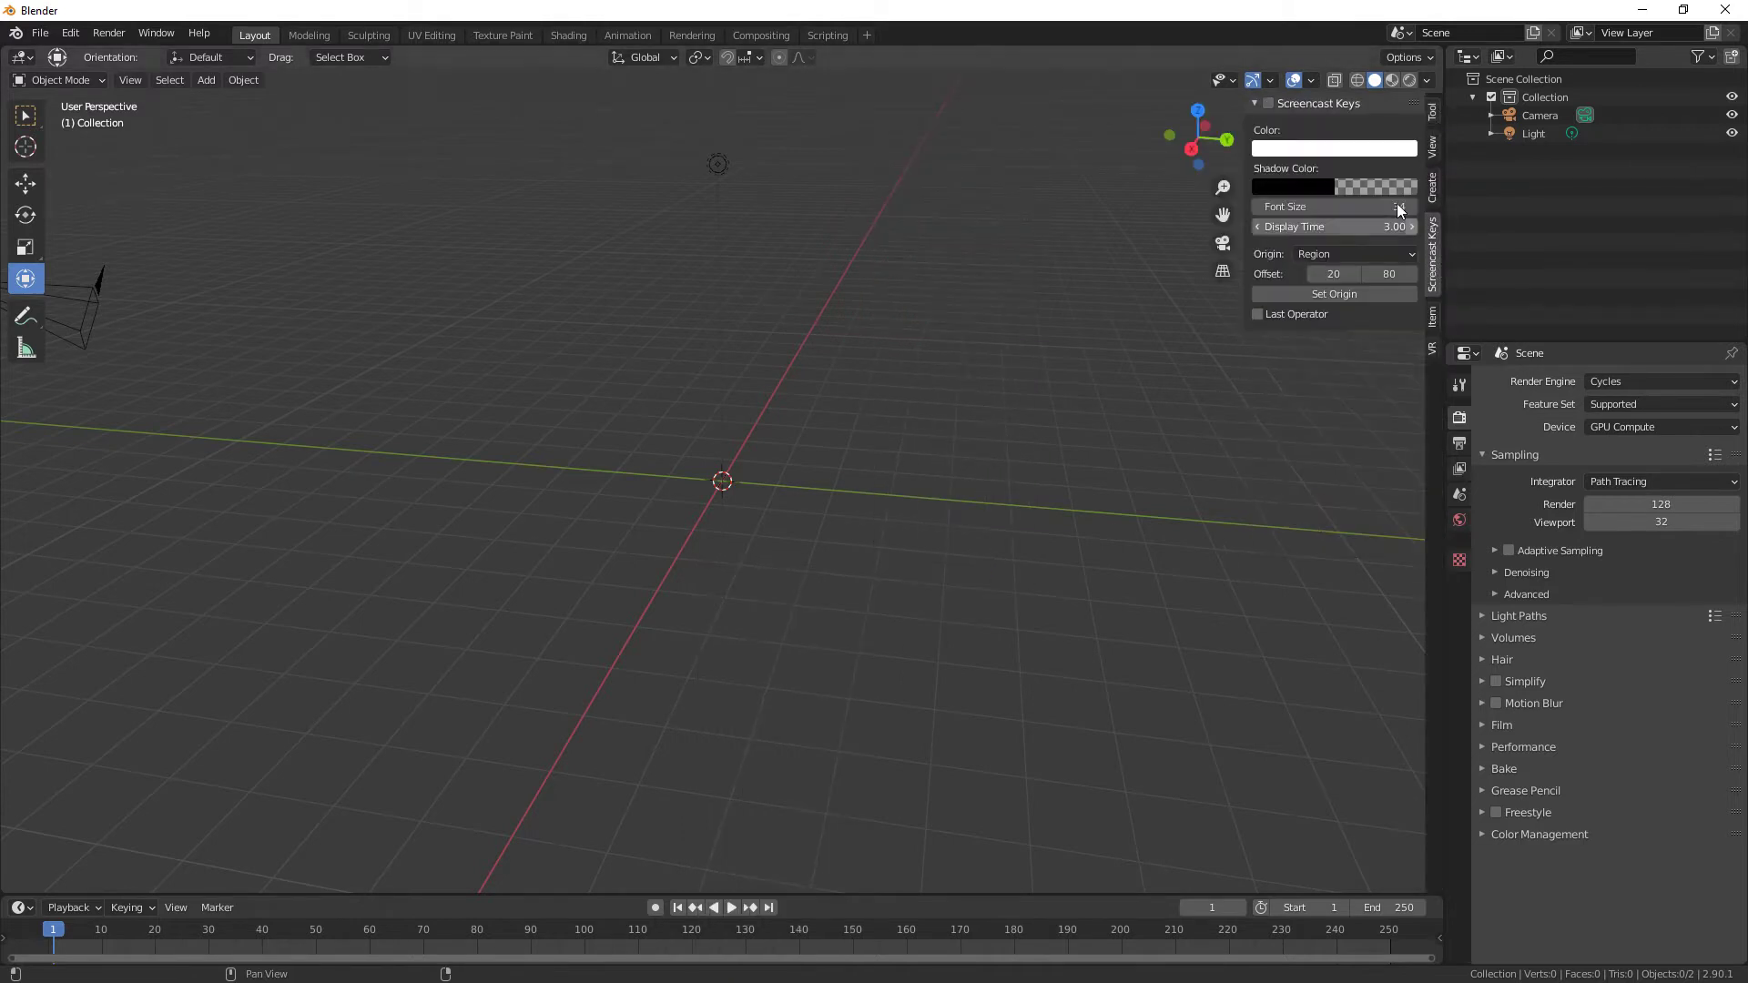
Add a UV Sphere at the origin and frame it toward the left of the view.
click(1431, 113)
key(shift+a)
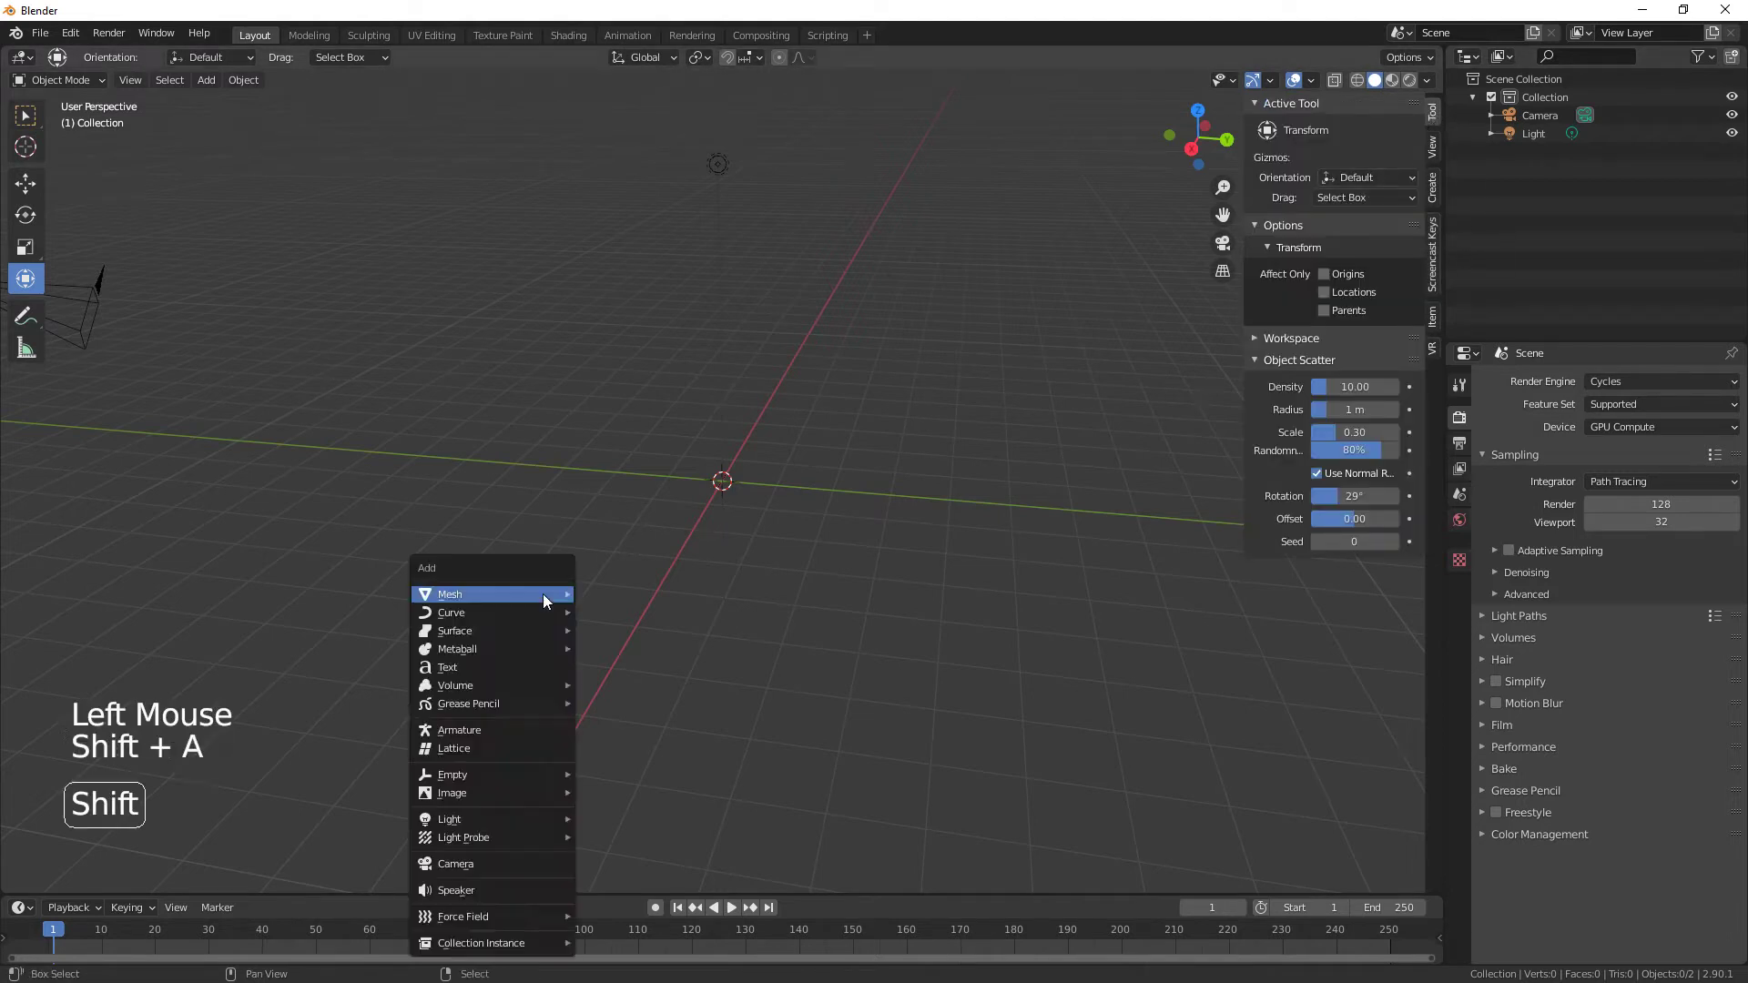
mouse_move(542, 595)
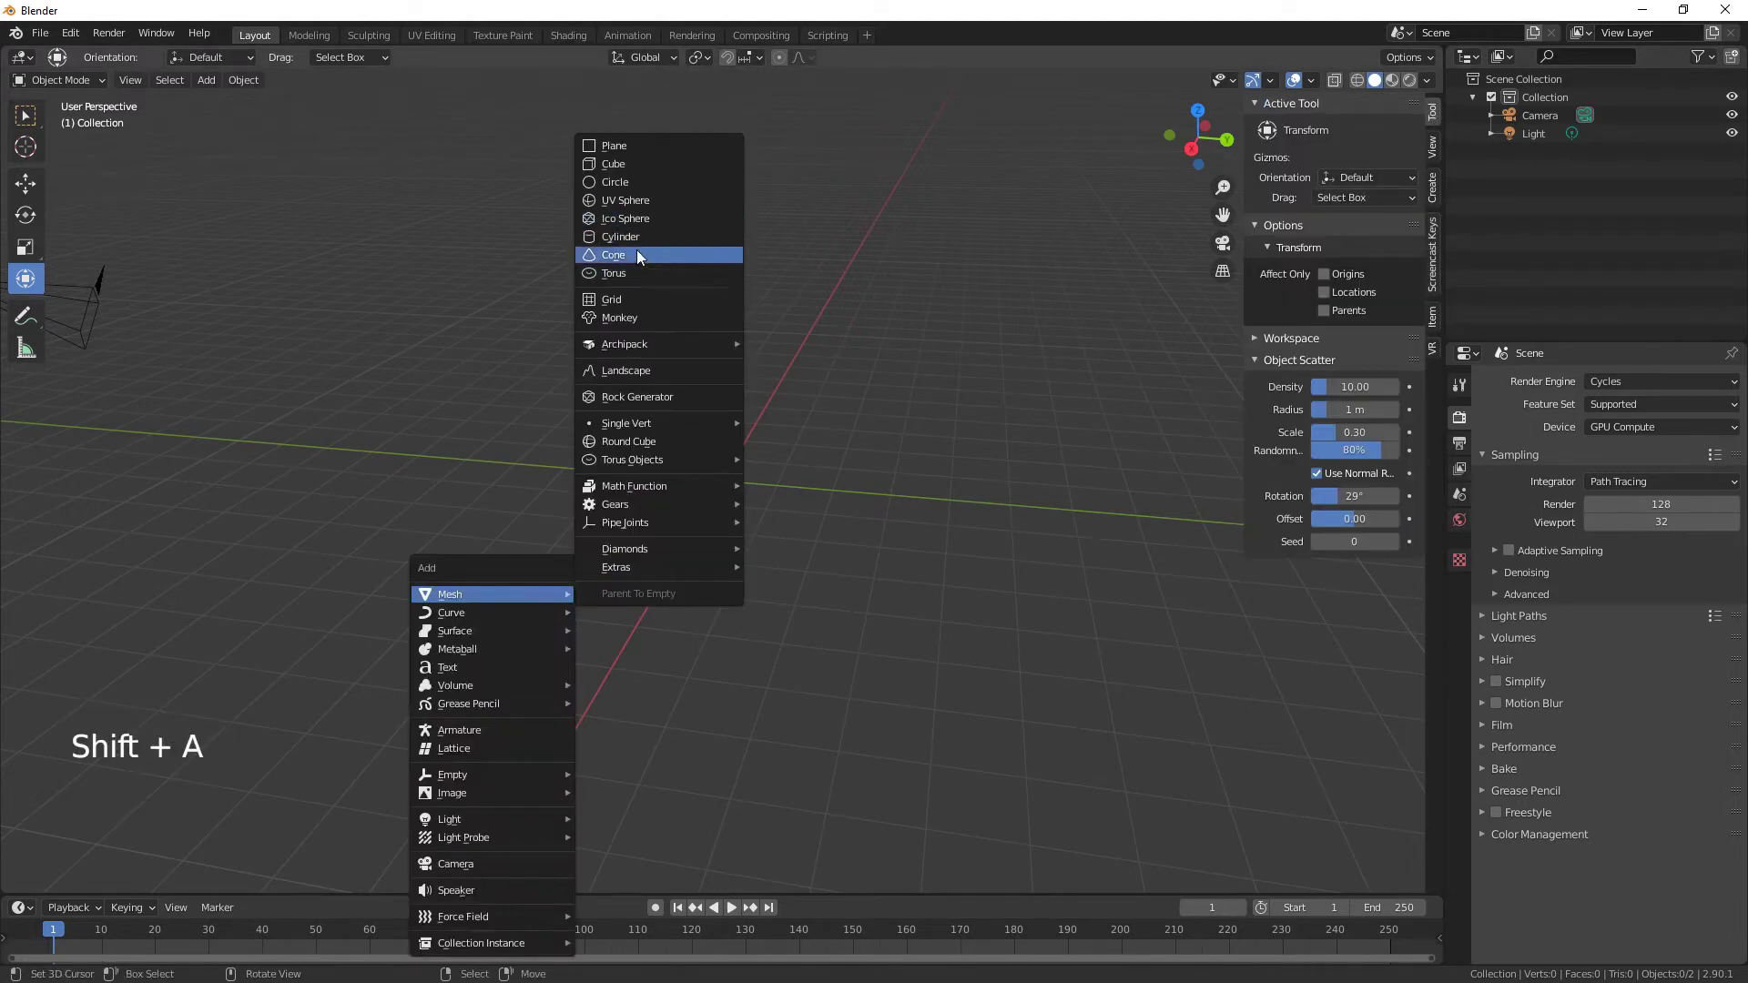
click(631, 202)
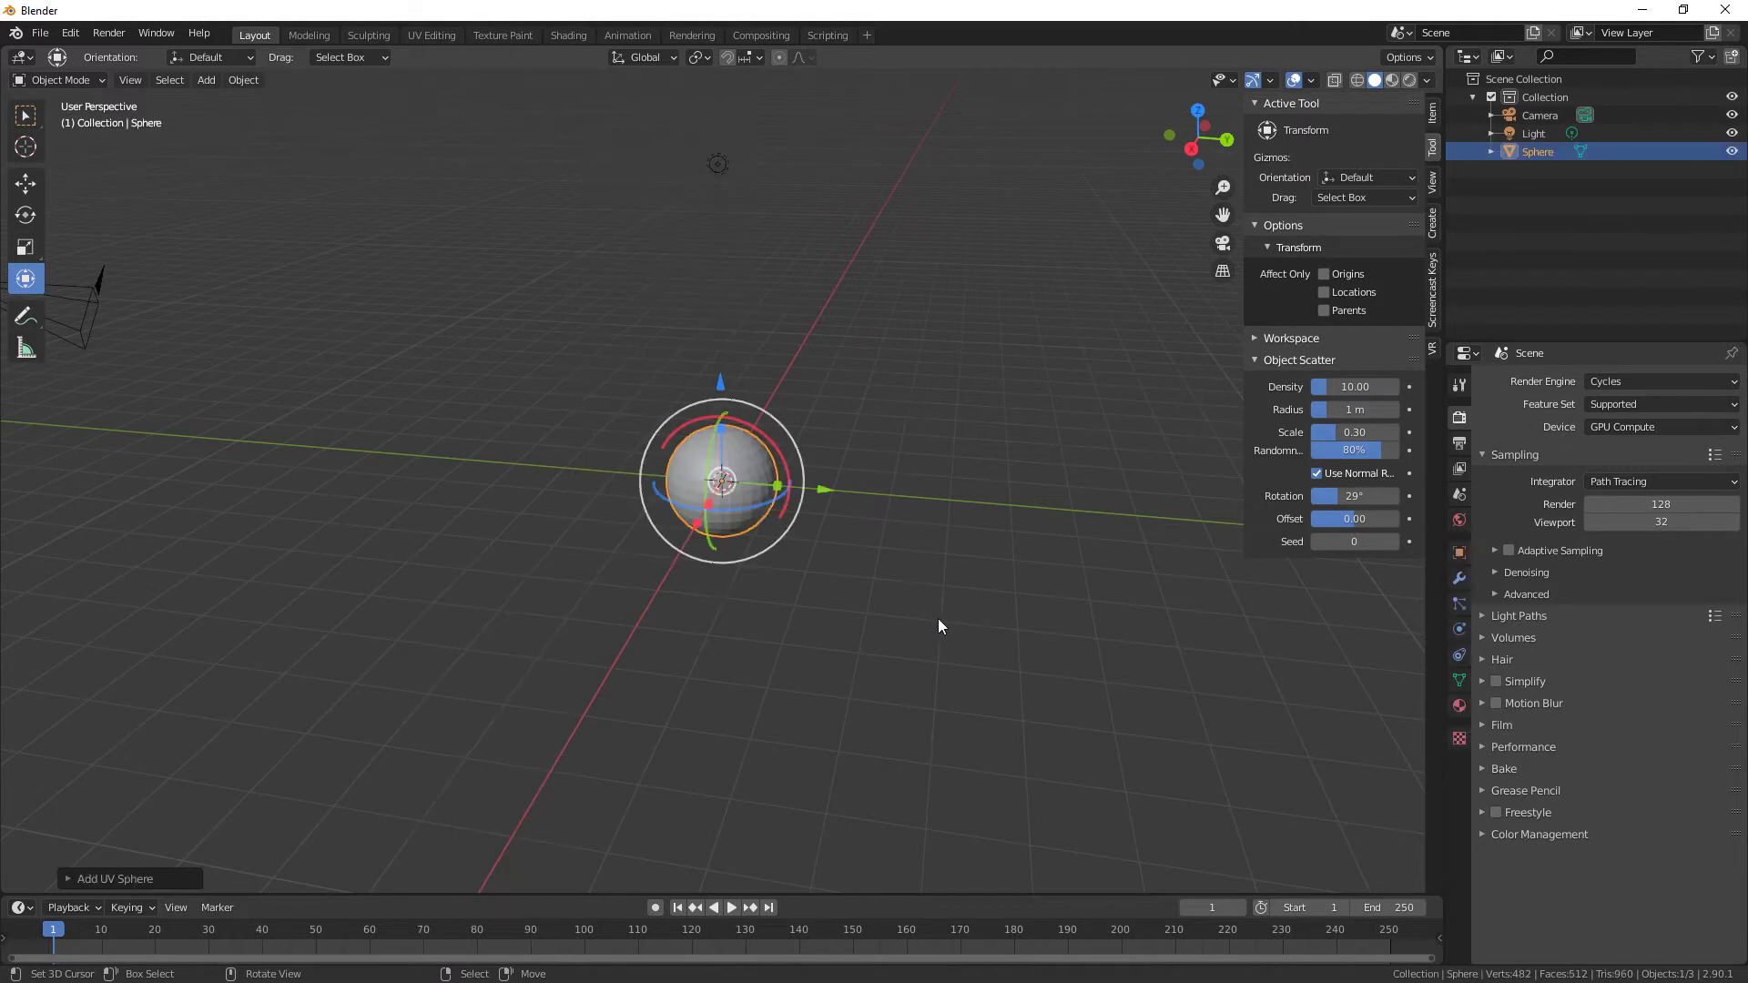
shift+middle_drag(940, 627, 622, 555)
middle_drag(614, 687, 653, 667)
Add a Bezier curve and move it along Y away from the sphere.
key(shift+a)
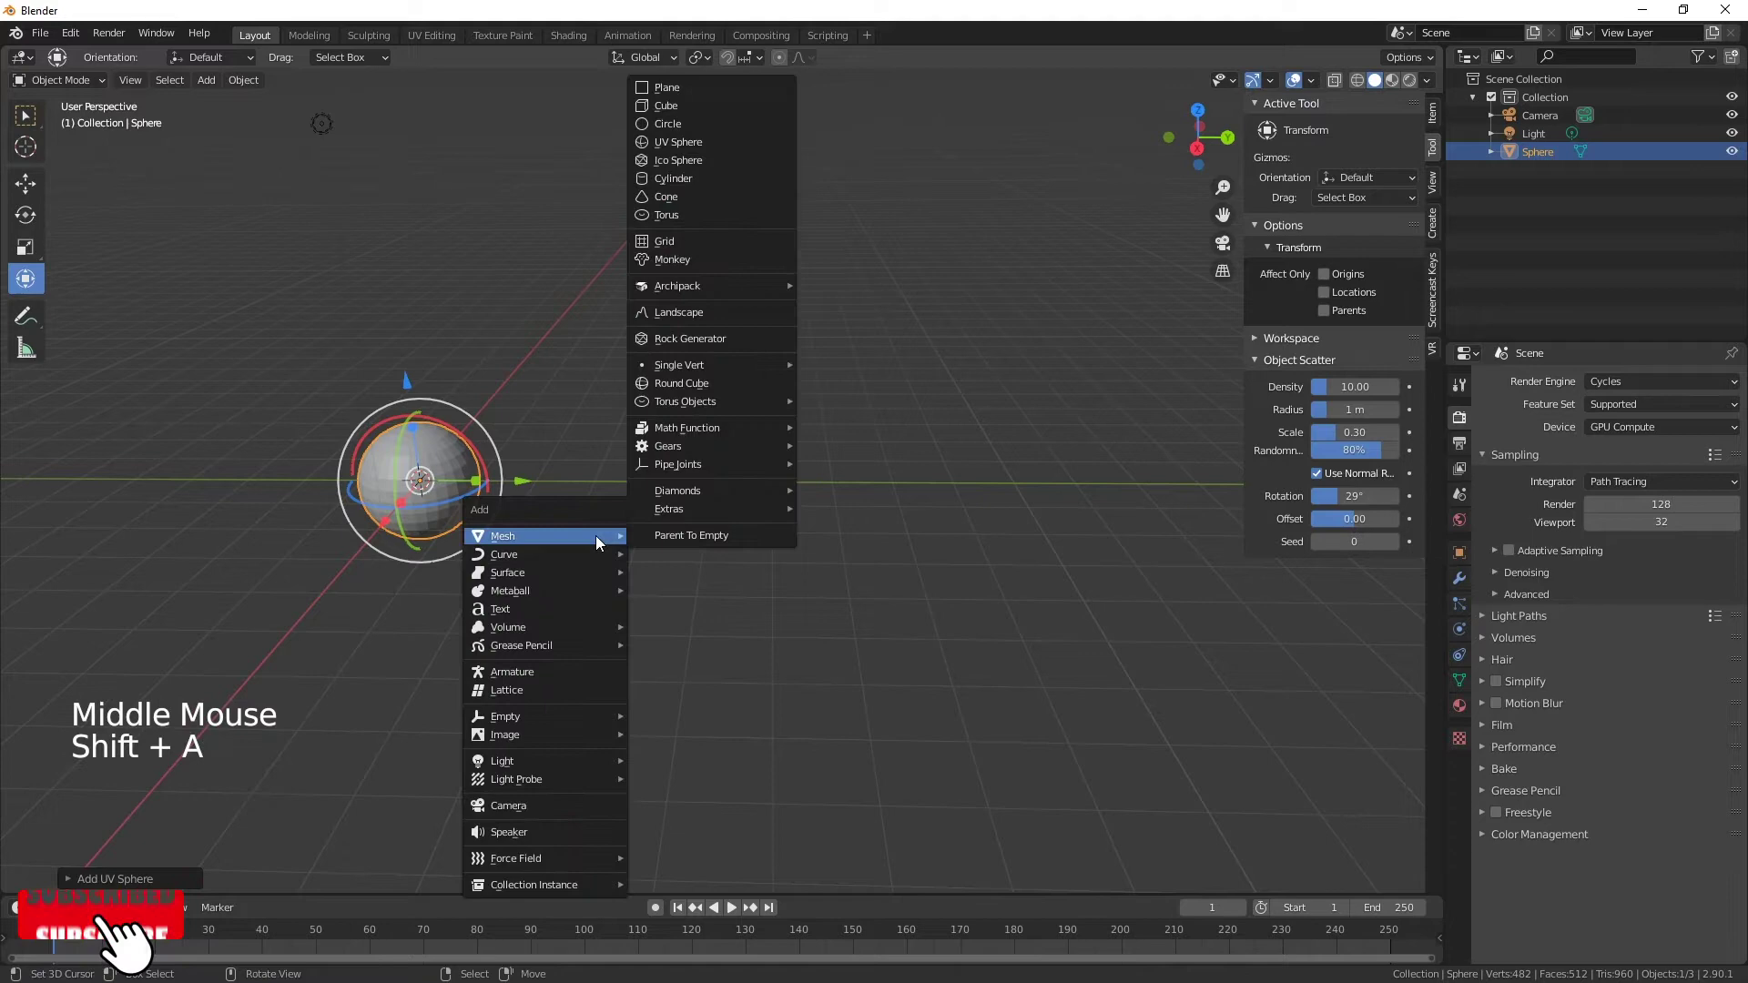
mouse_move(589, 553)
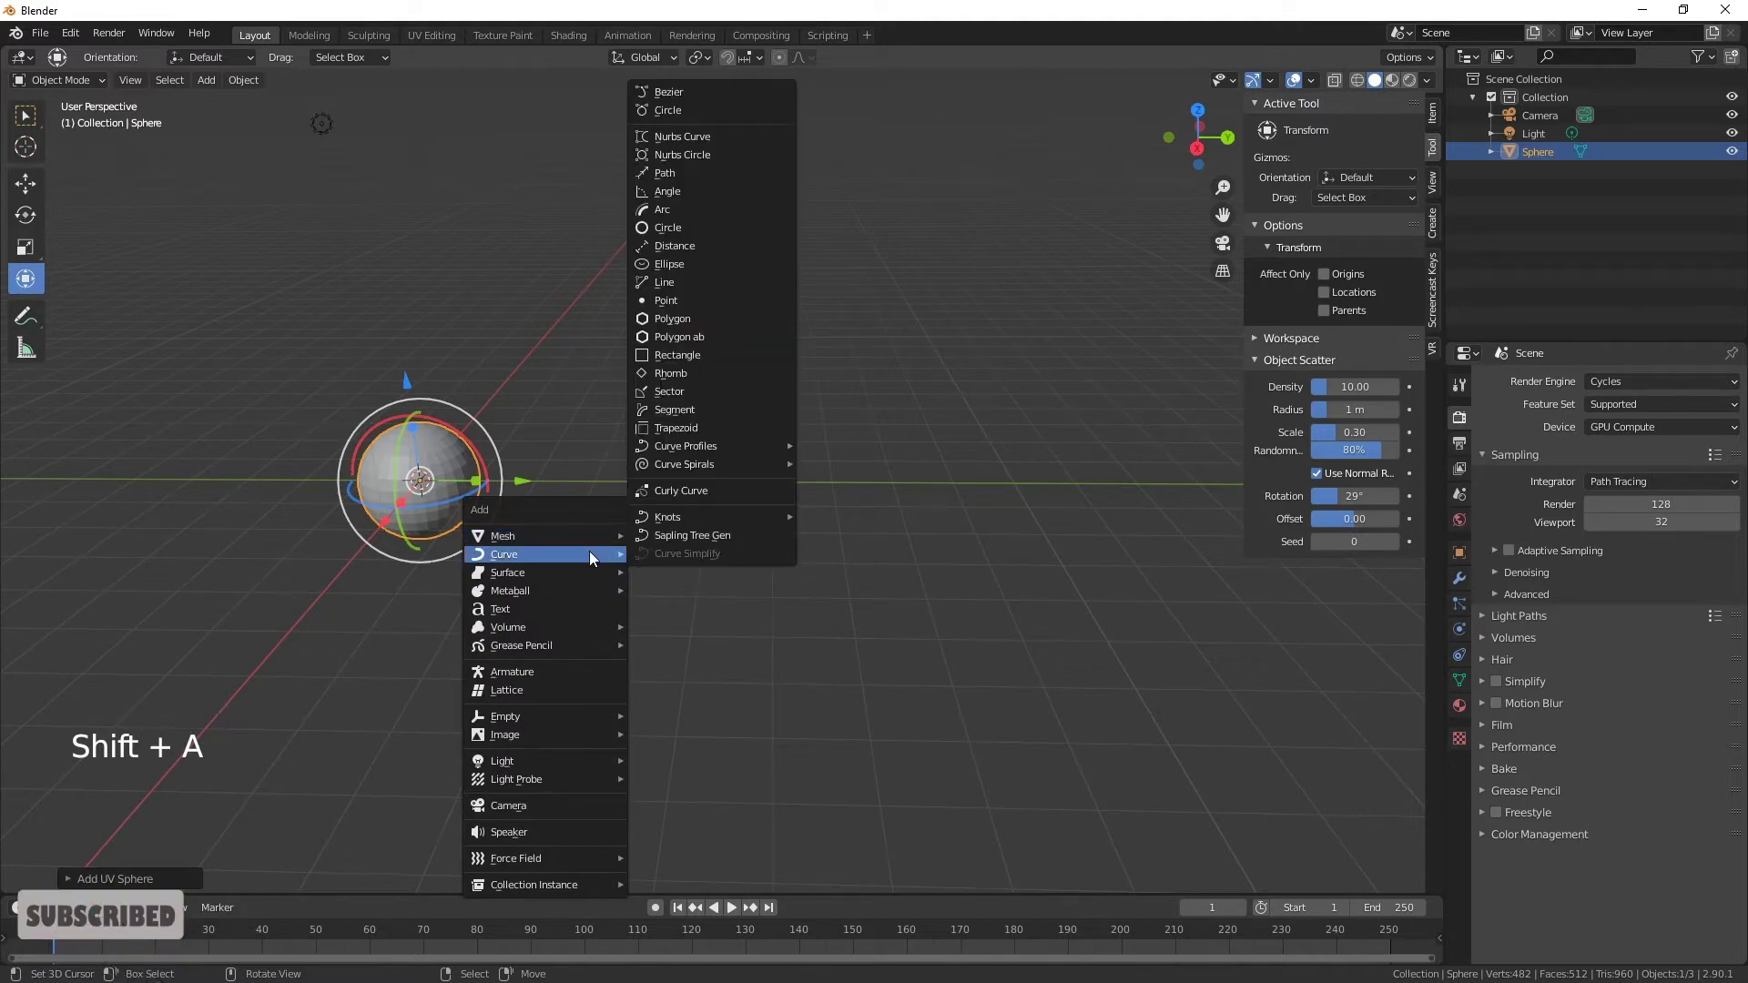
click(696, 94)
drag(526, 481, 679, 483)
middle_drag(679, 483, 857, 707)
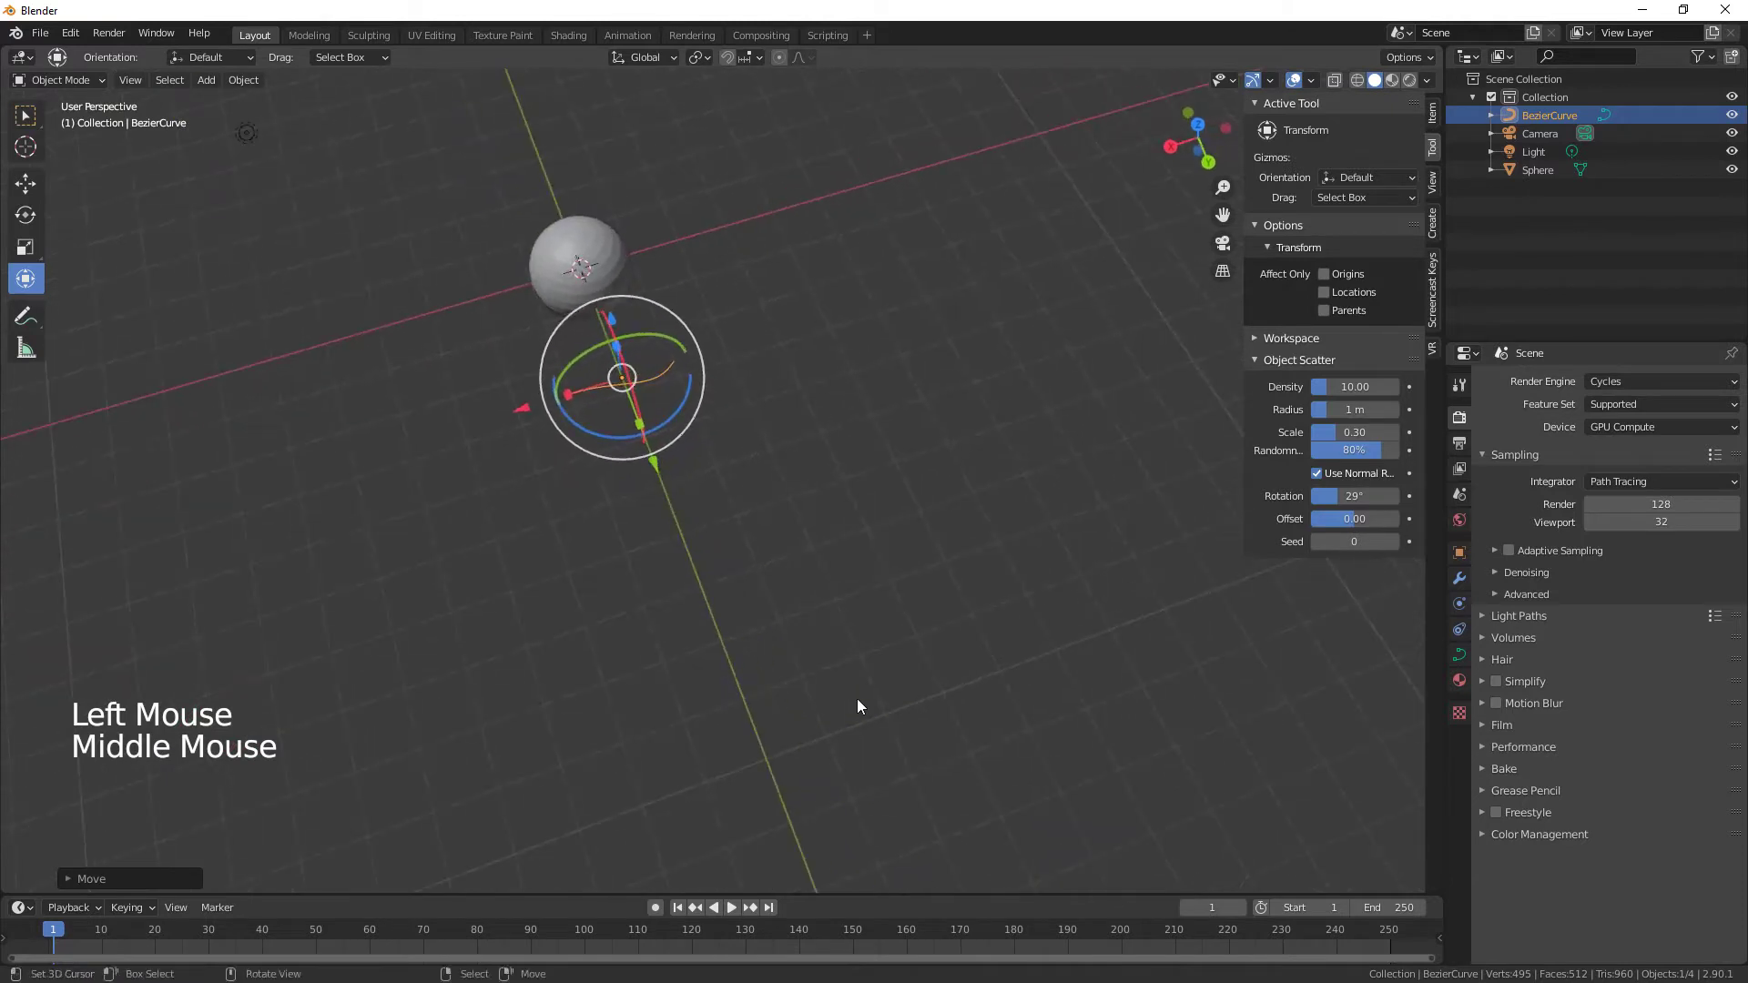
Rotate the curve 90° about Z and 90° about Y.
text(r)
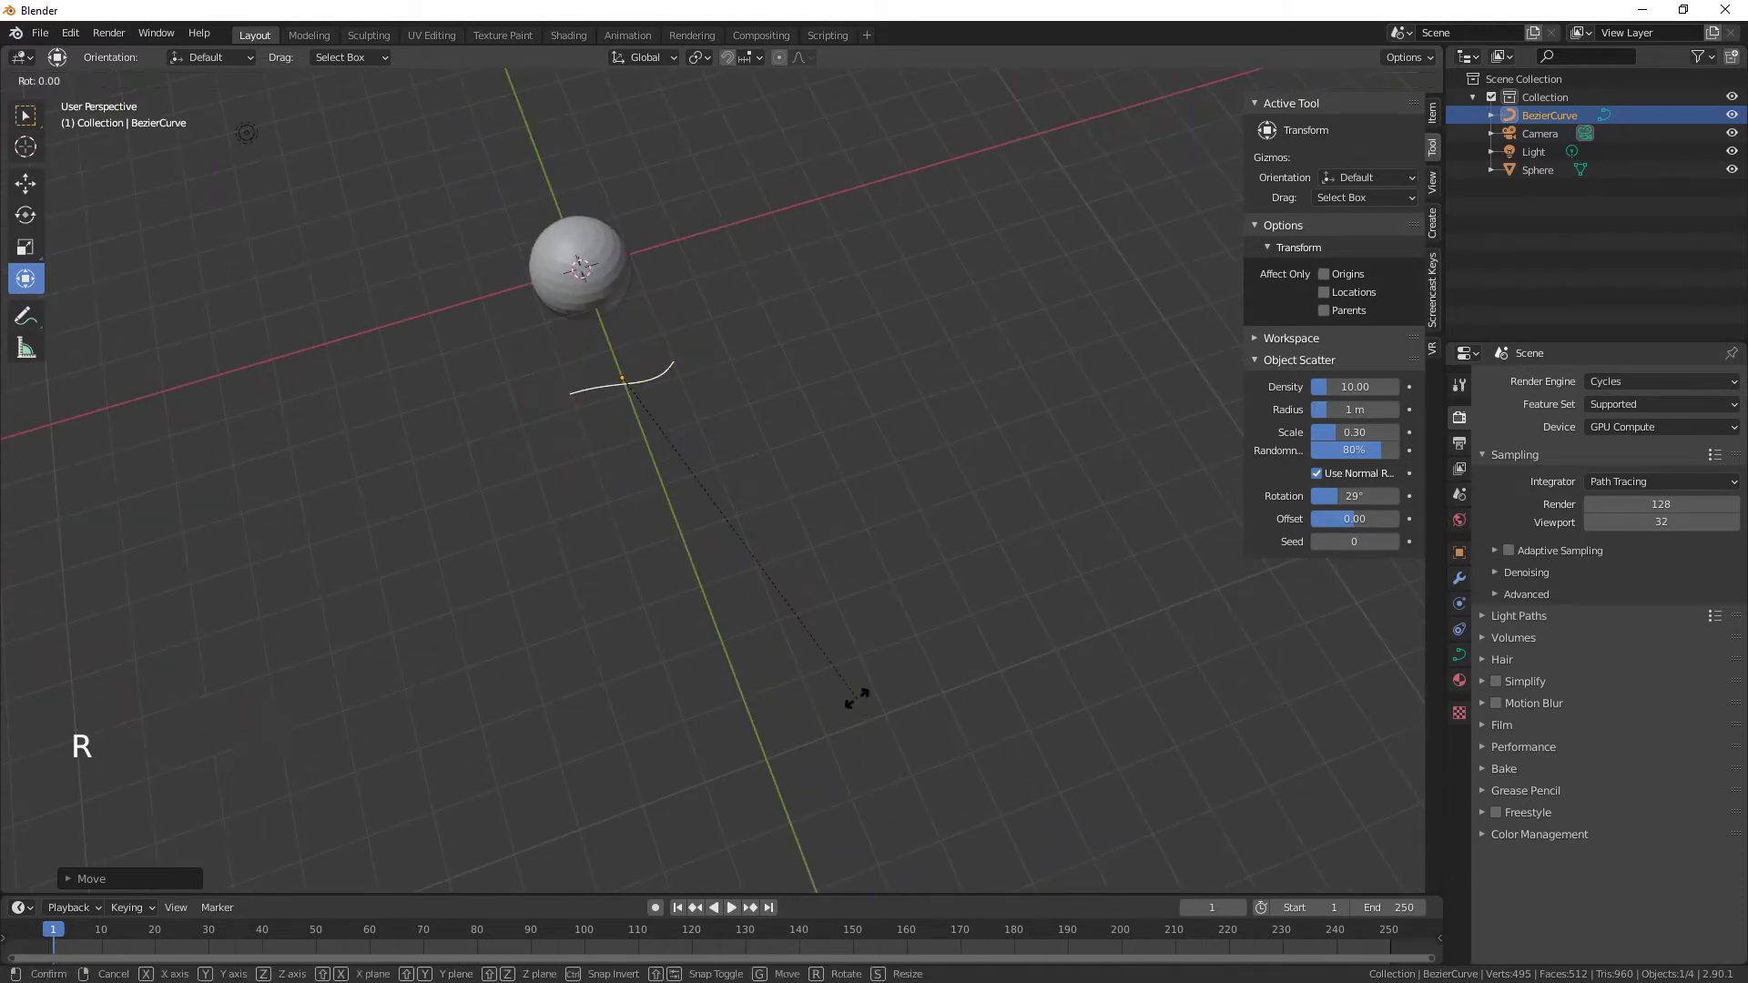
text(z)
text(90)
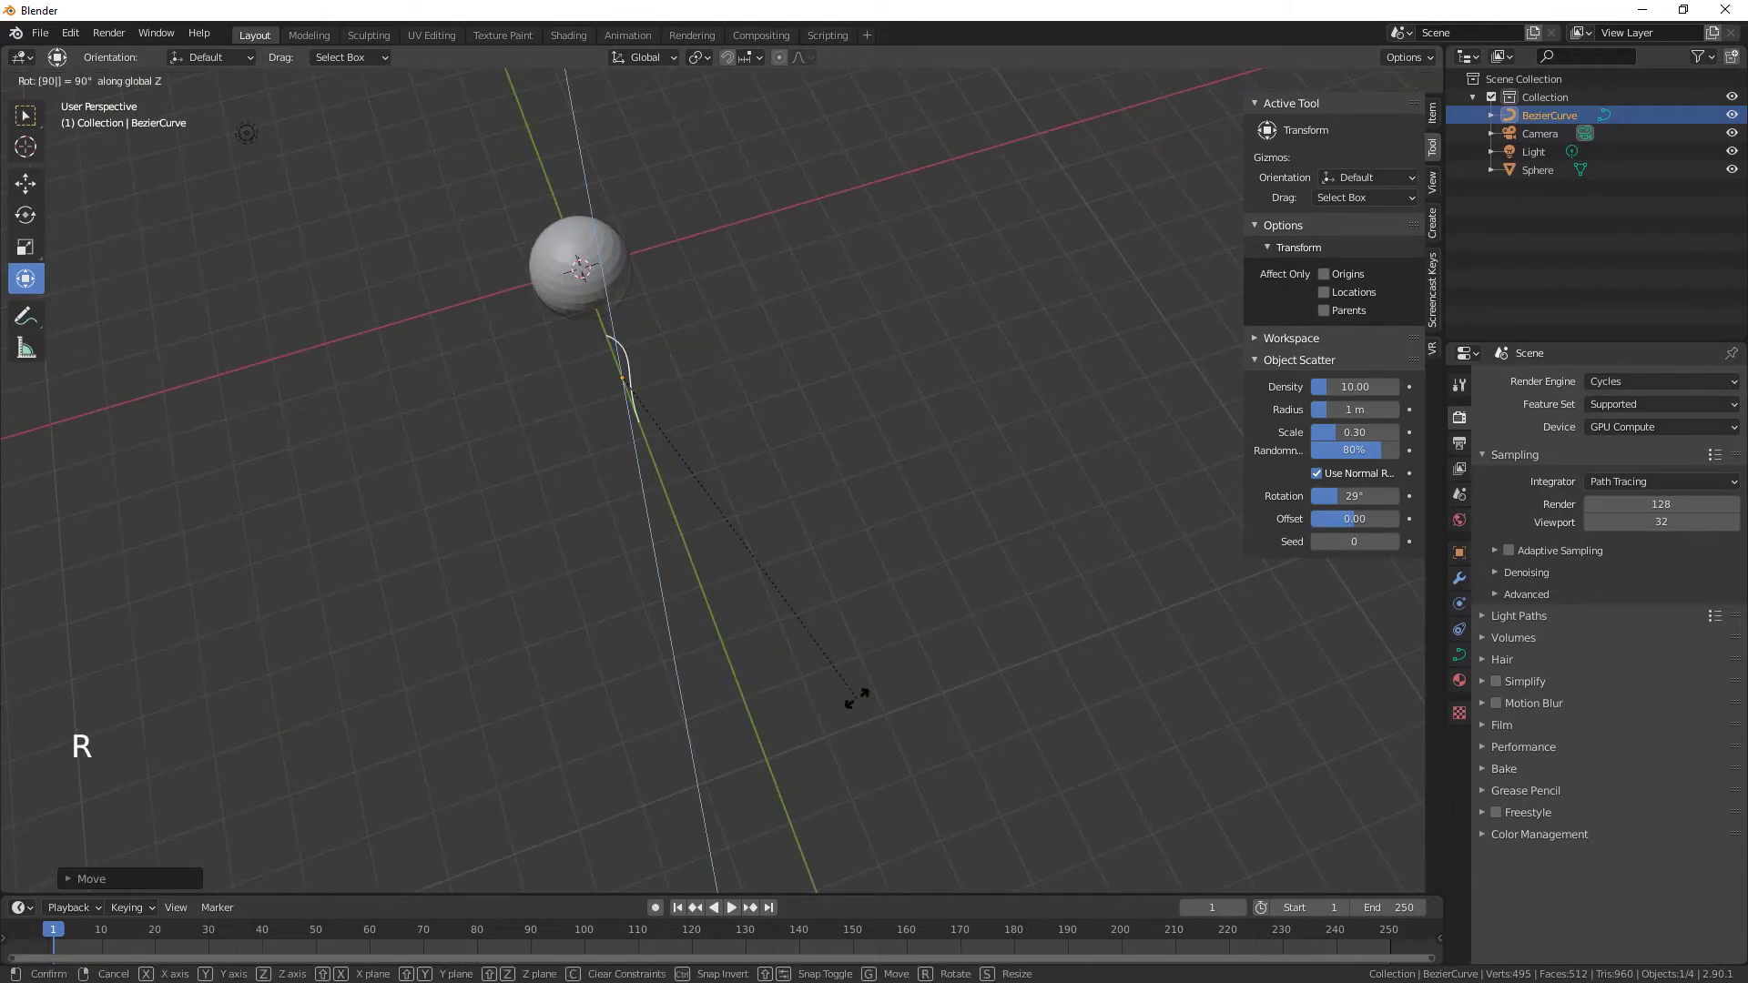
key(Return)
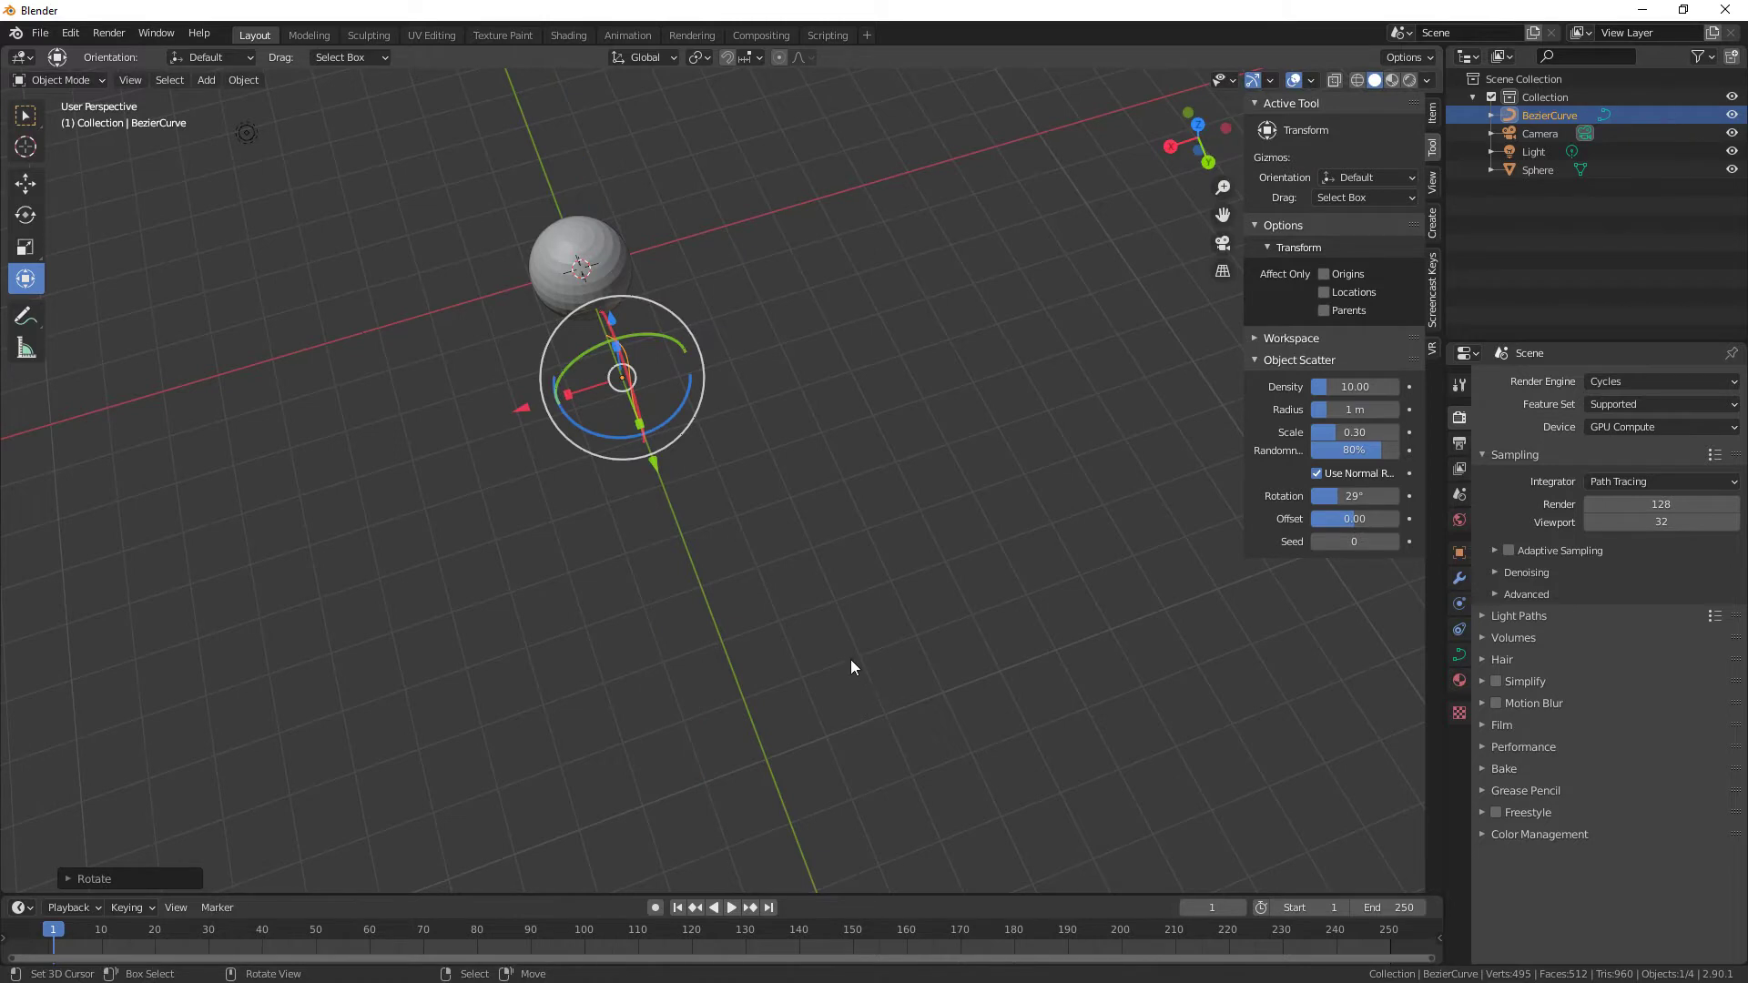
text(r)
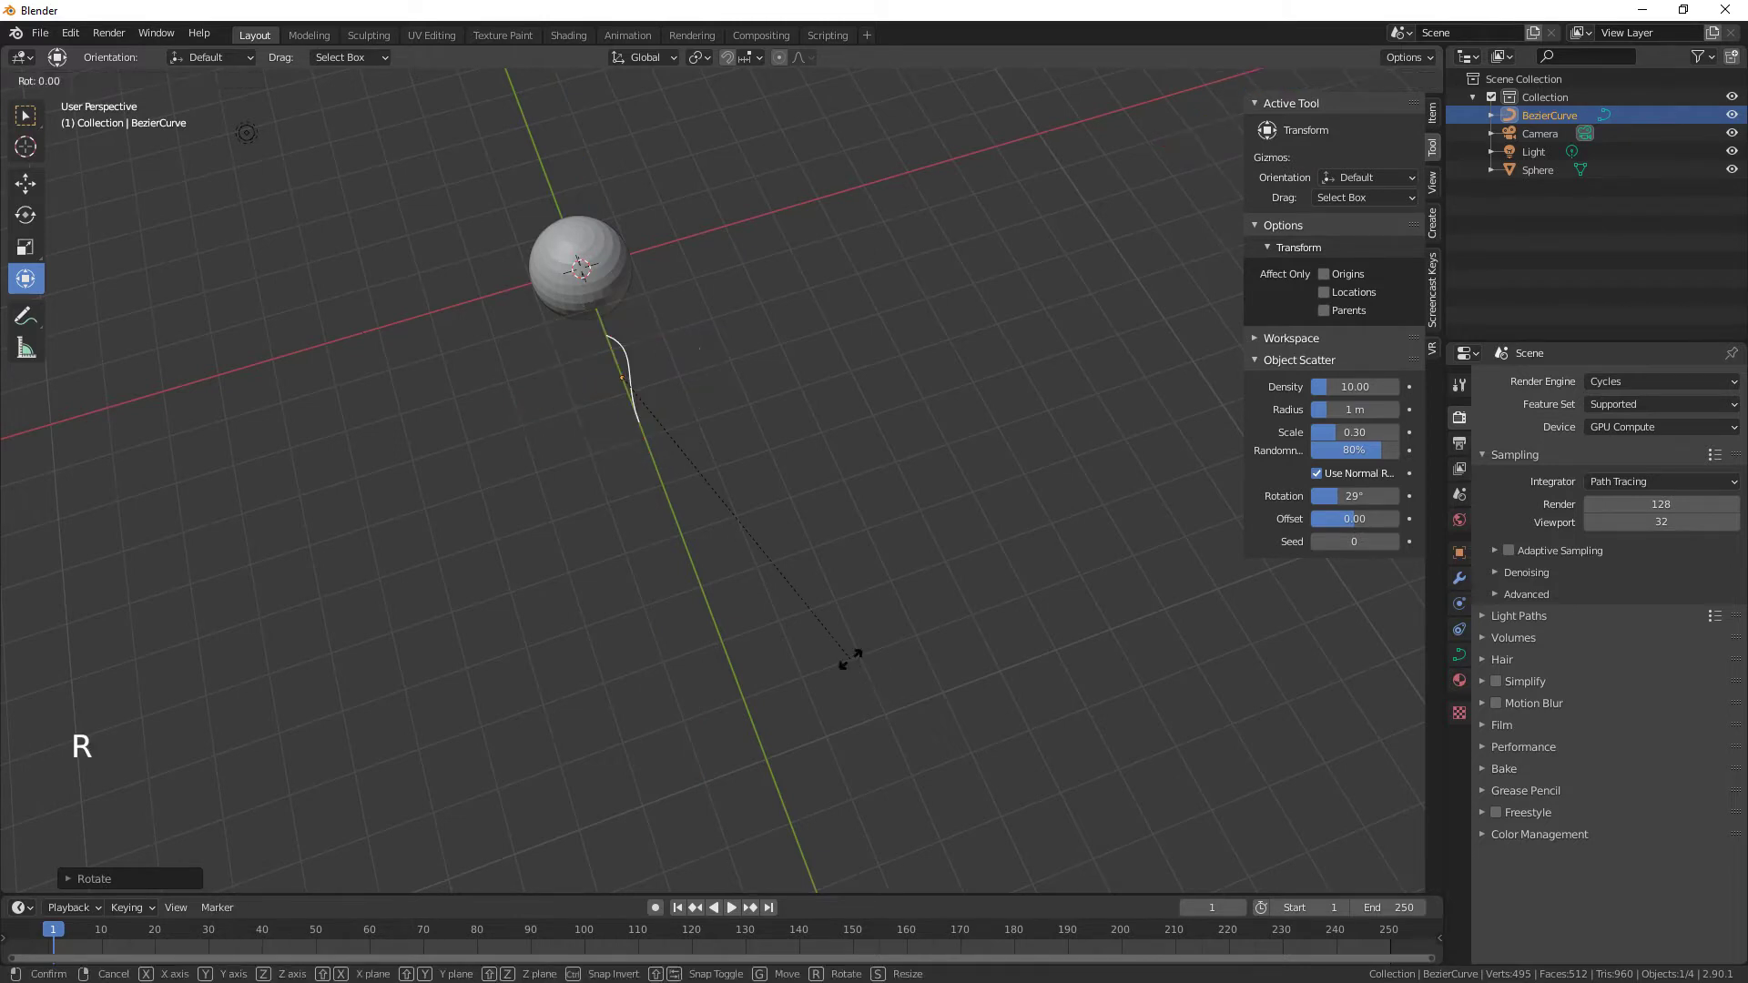
text(y90)
key(Return)
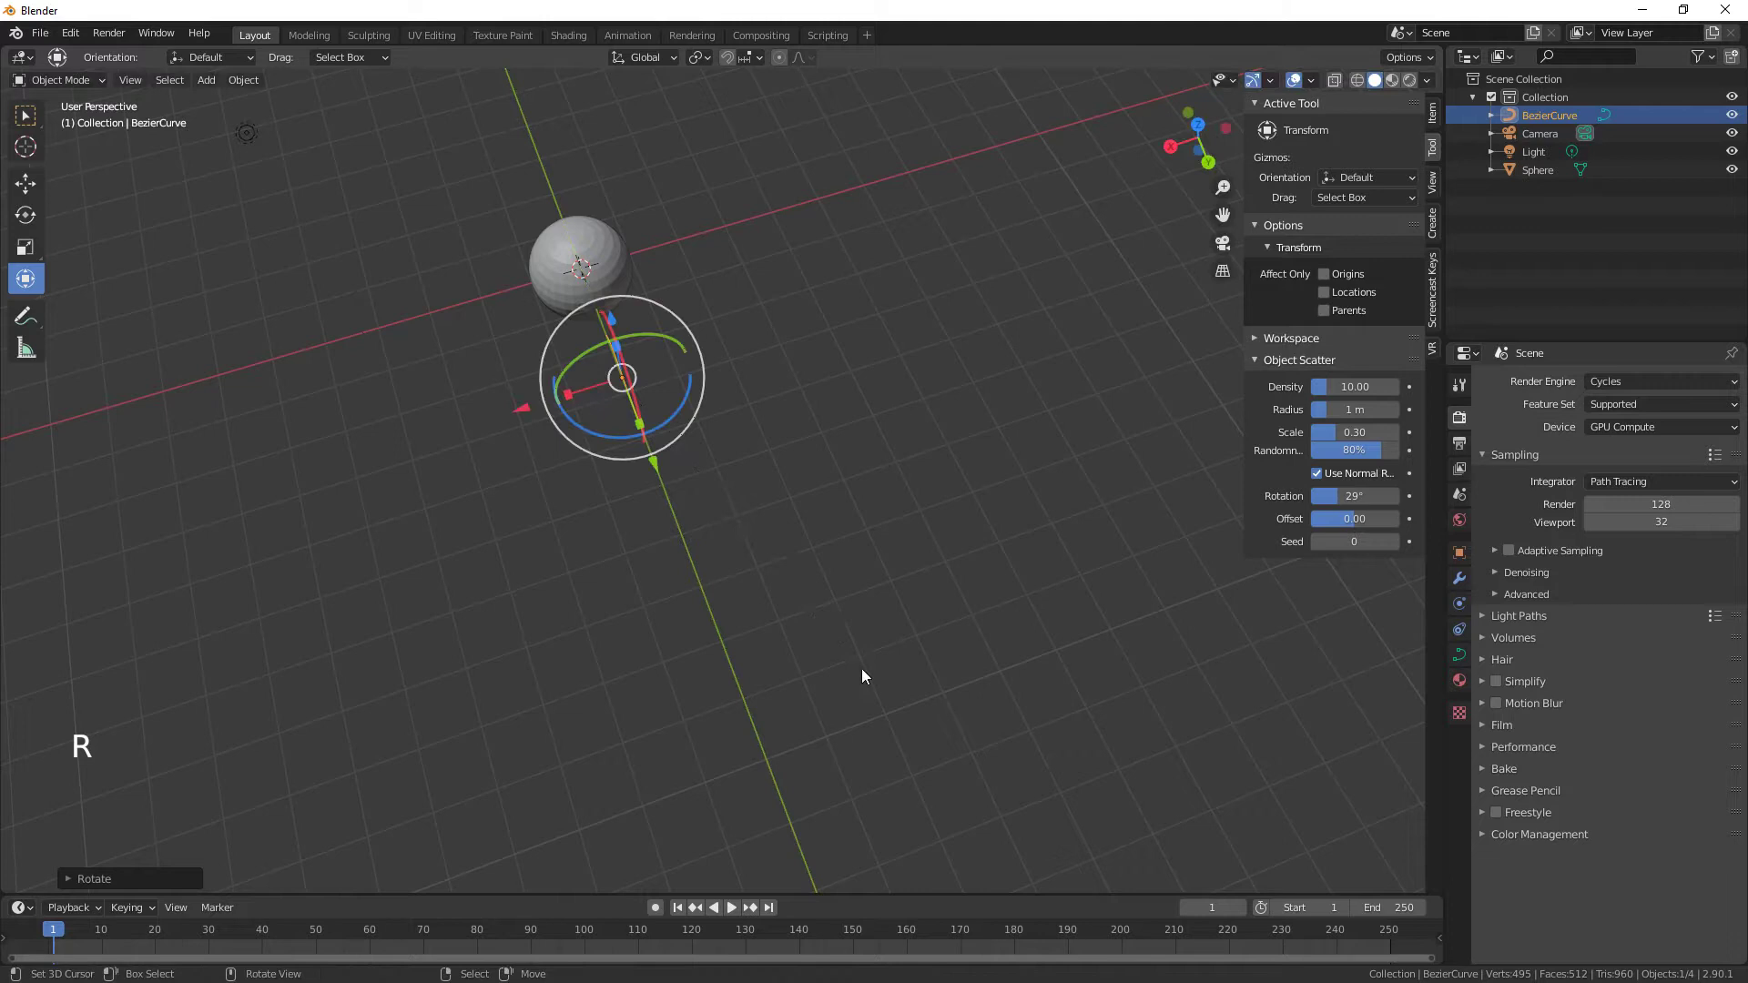
middle_drag(862, 672, 893, 498)
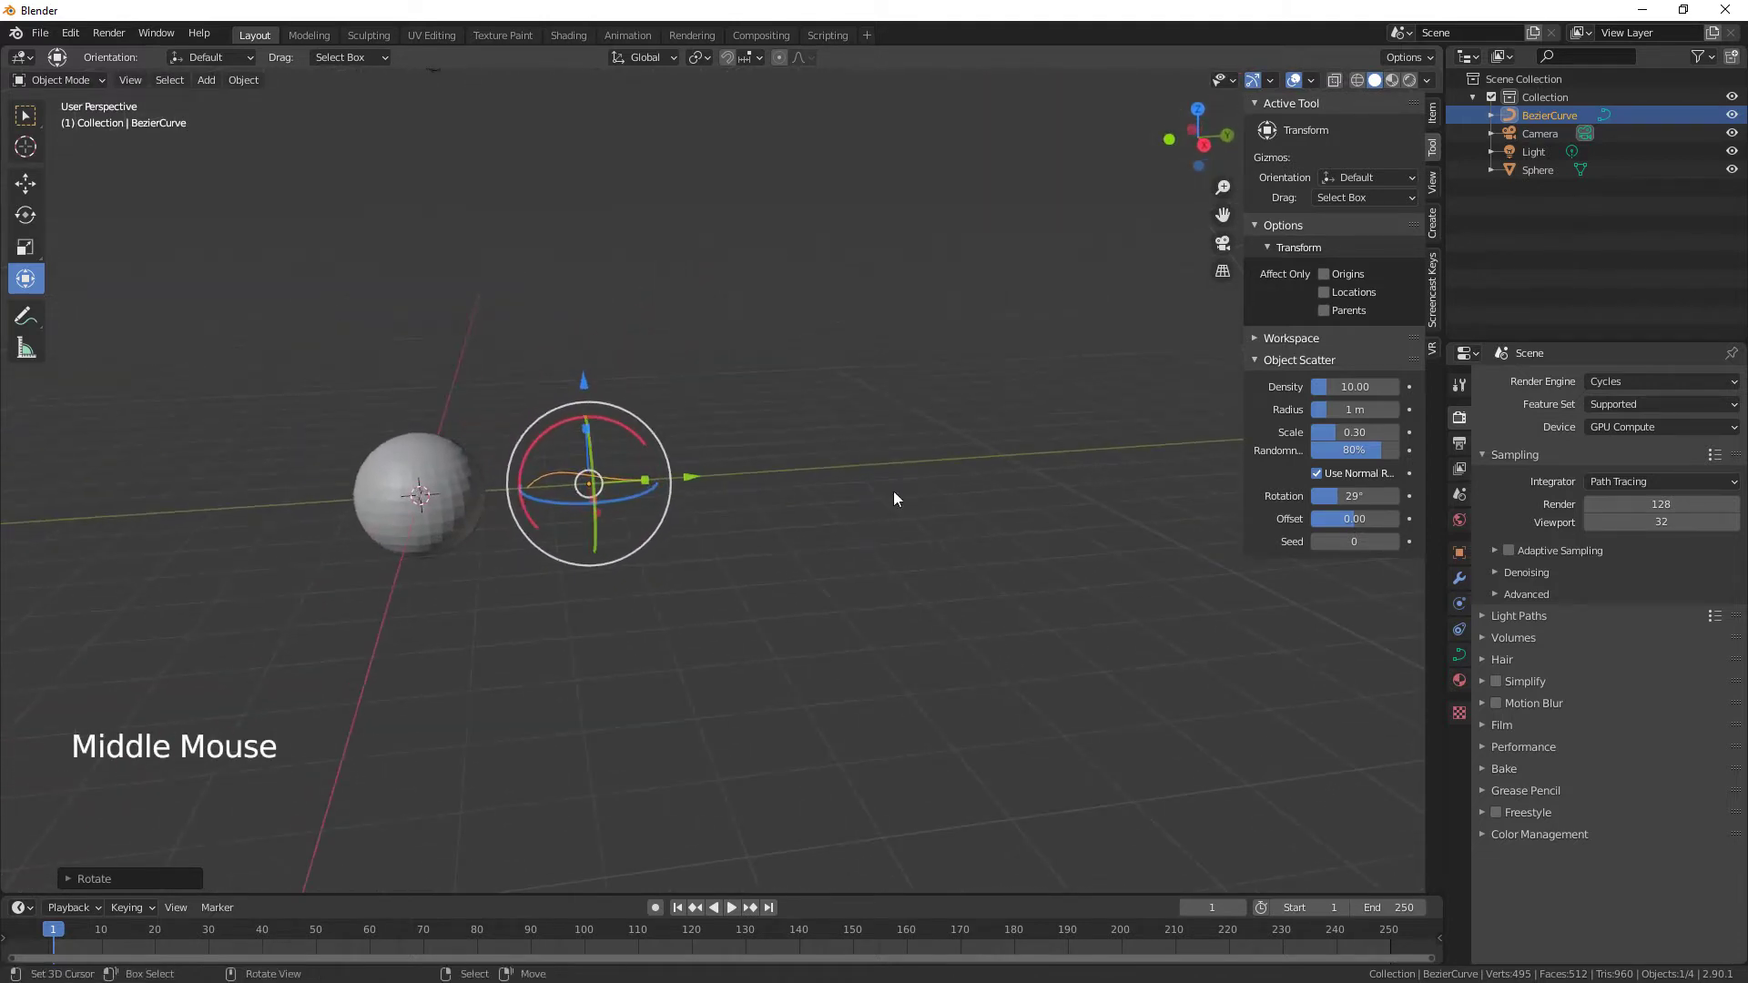
In Edit Mode, lower a curve control point along Z and shift it along Y.
click(695, 483)
click(678, 488)
key(Tab)
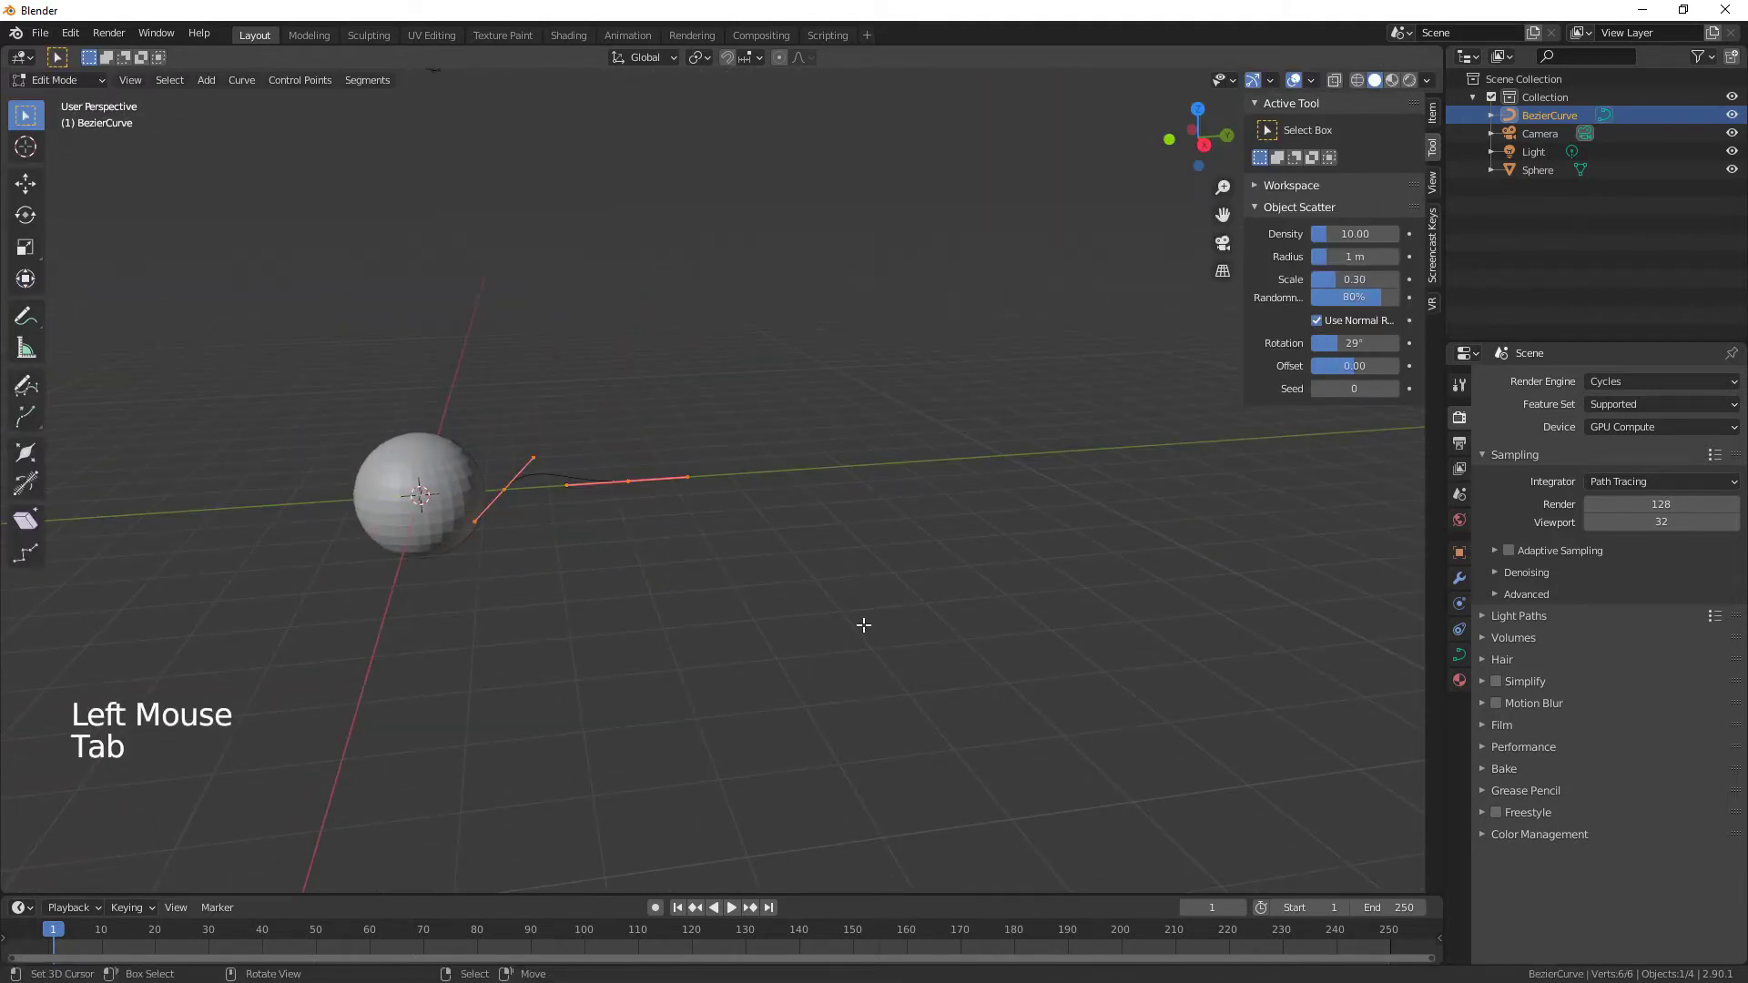
scroll(869, 642, up, 5)
right_click(456, 484)
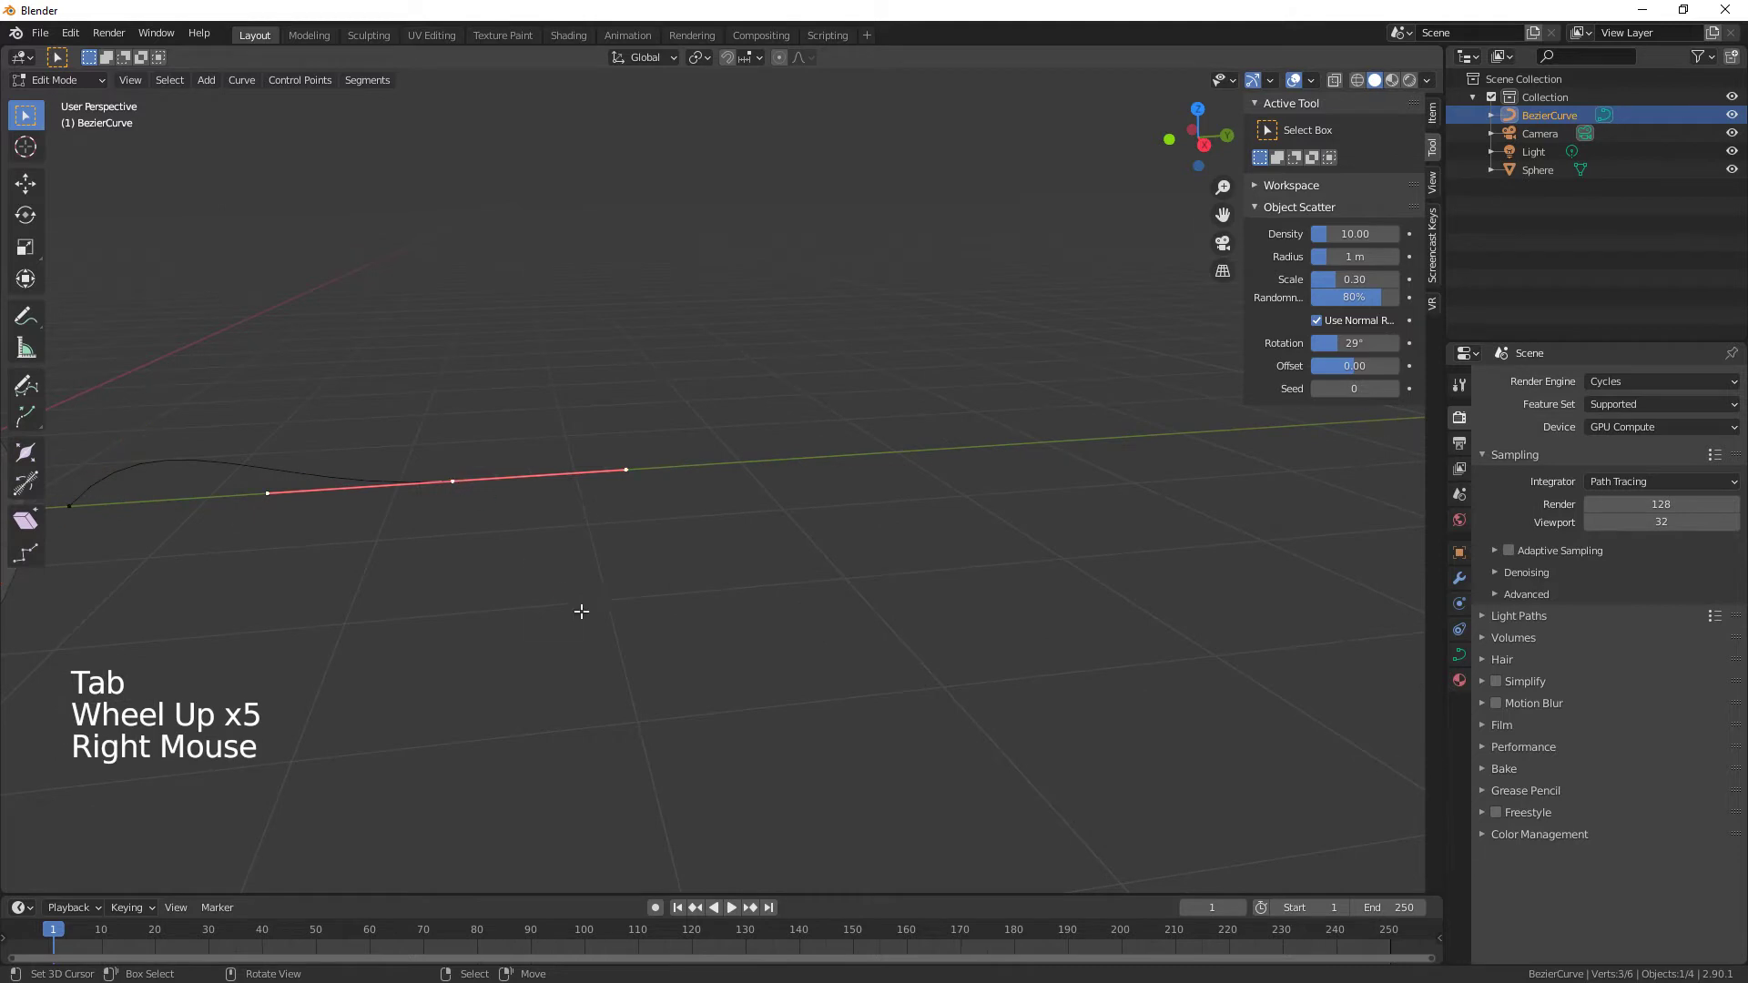
scroll(582, 611, up, 1)
scroll(574, 617, down, 1)
shift+middle_drag(574, 617, 870, 596)
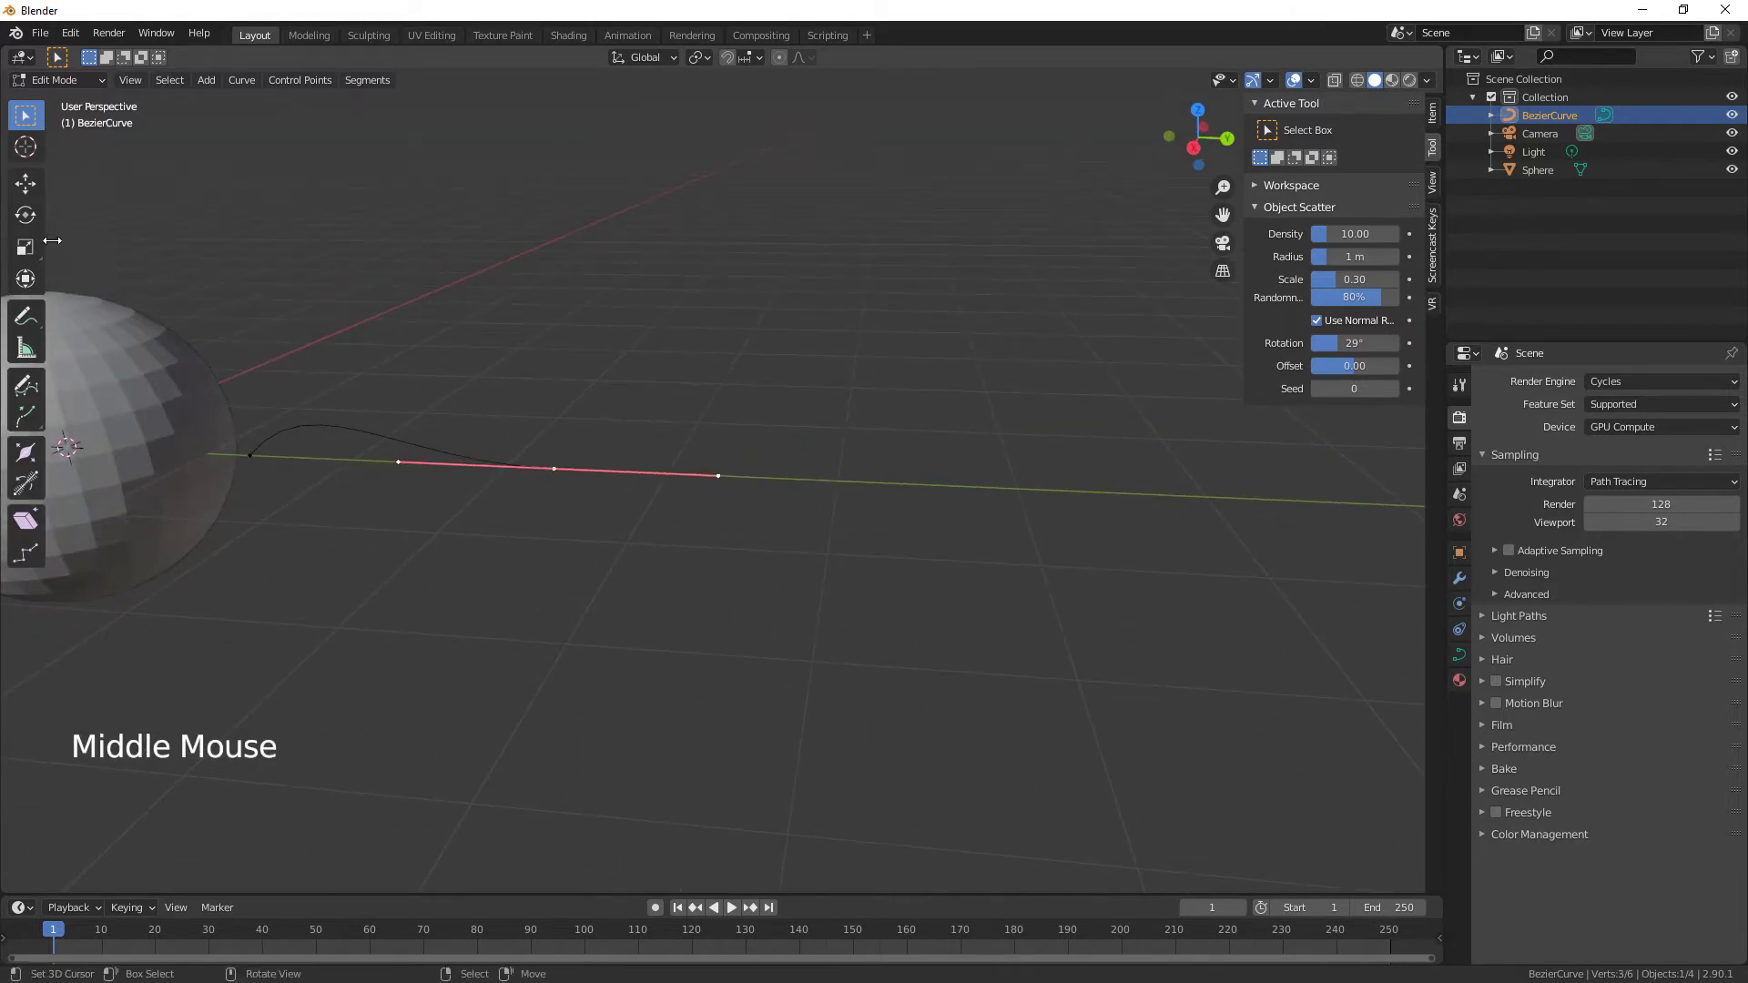
click(25, 183)
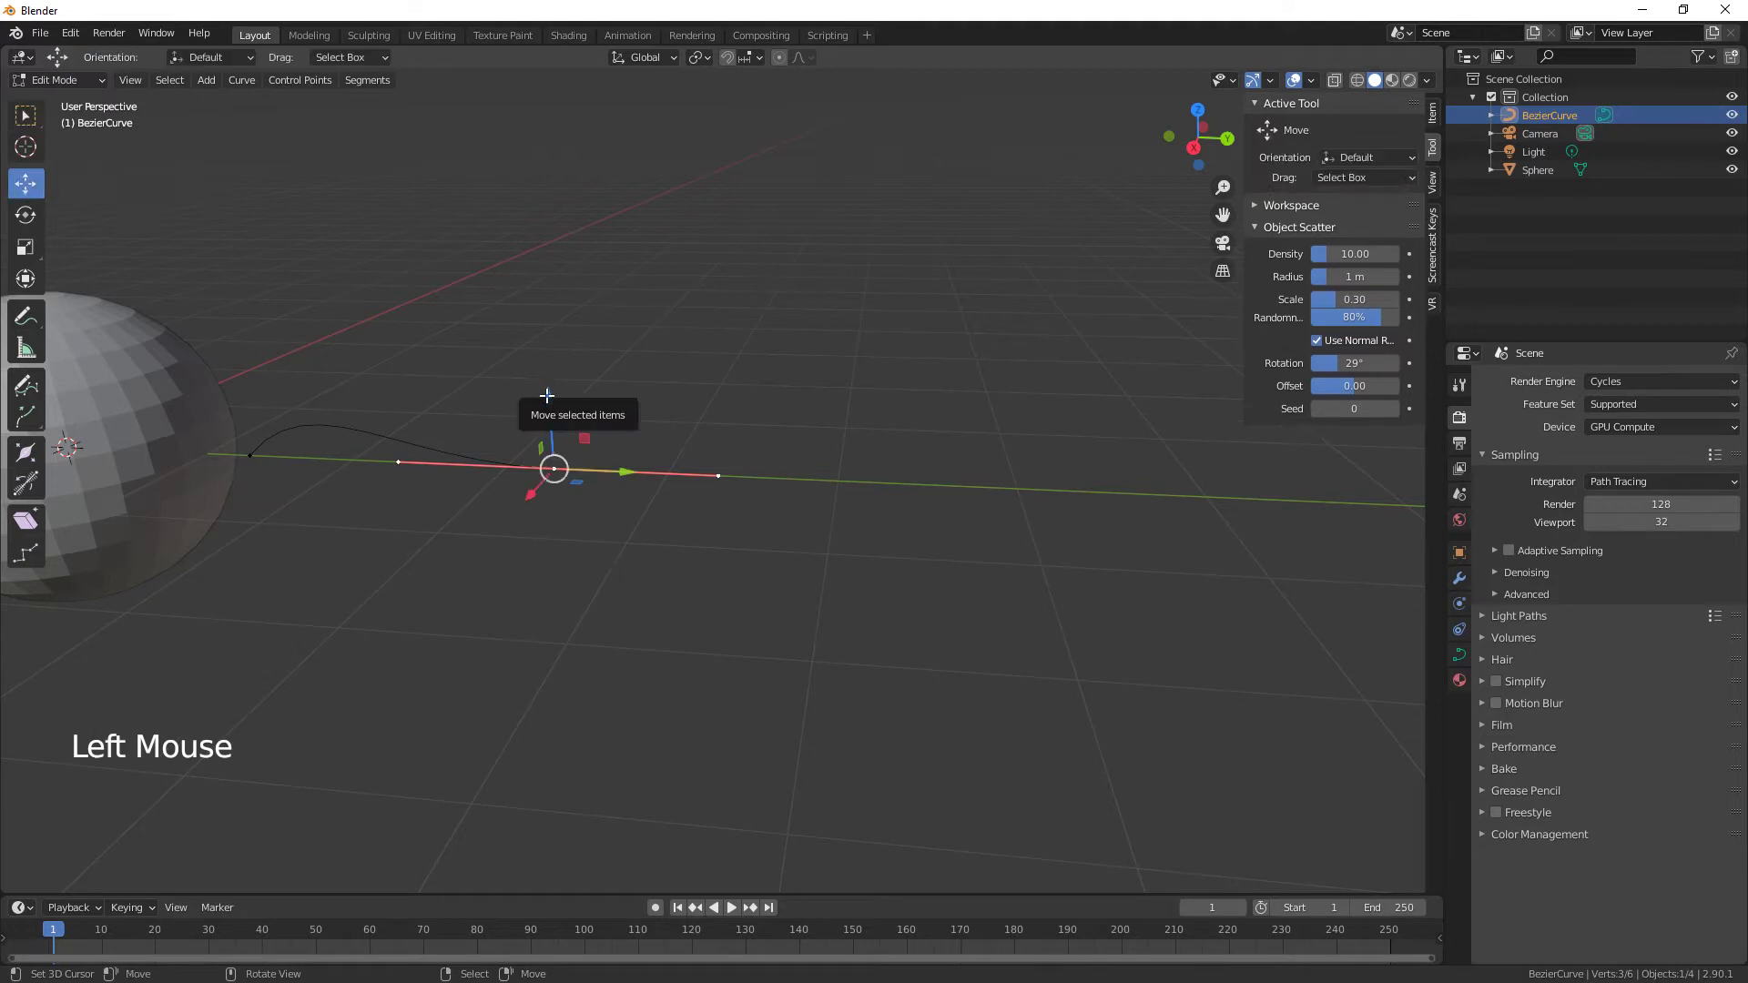
drag(552, 402, 571, 549)
scroll(700, 675, down, 1)
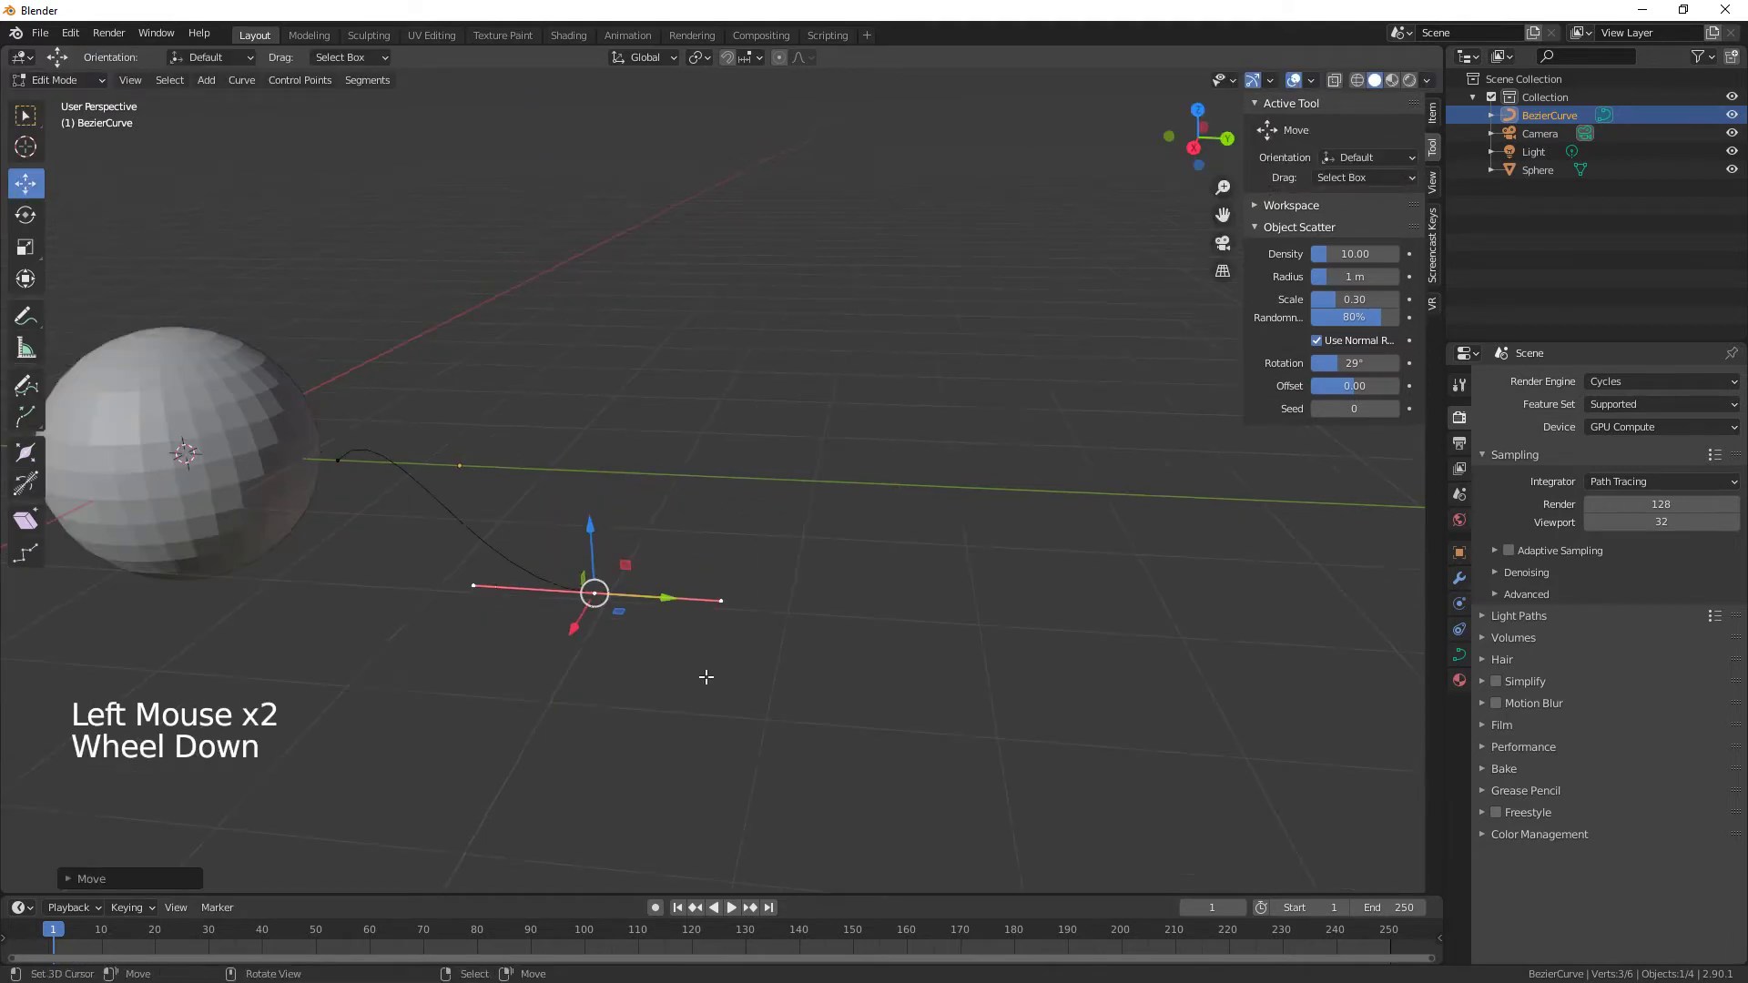
drag(668, 598, 745, 603)
scroll(819, 671, down, 3)
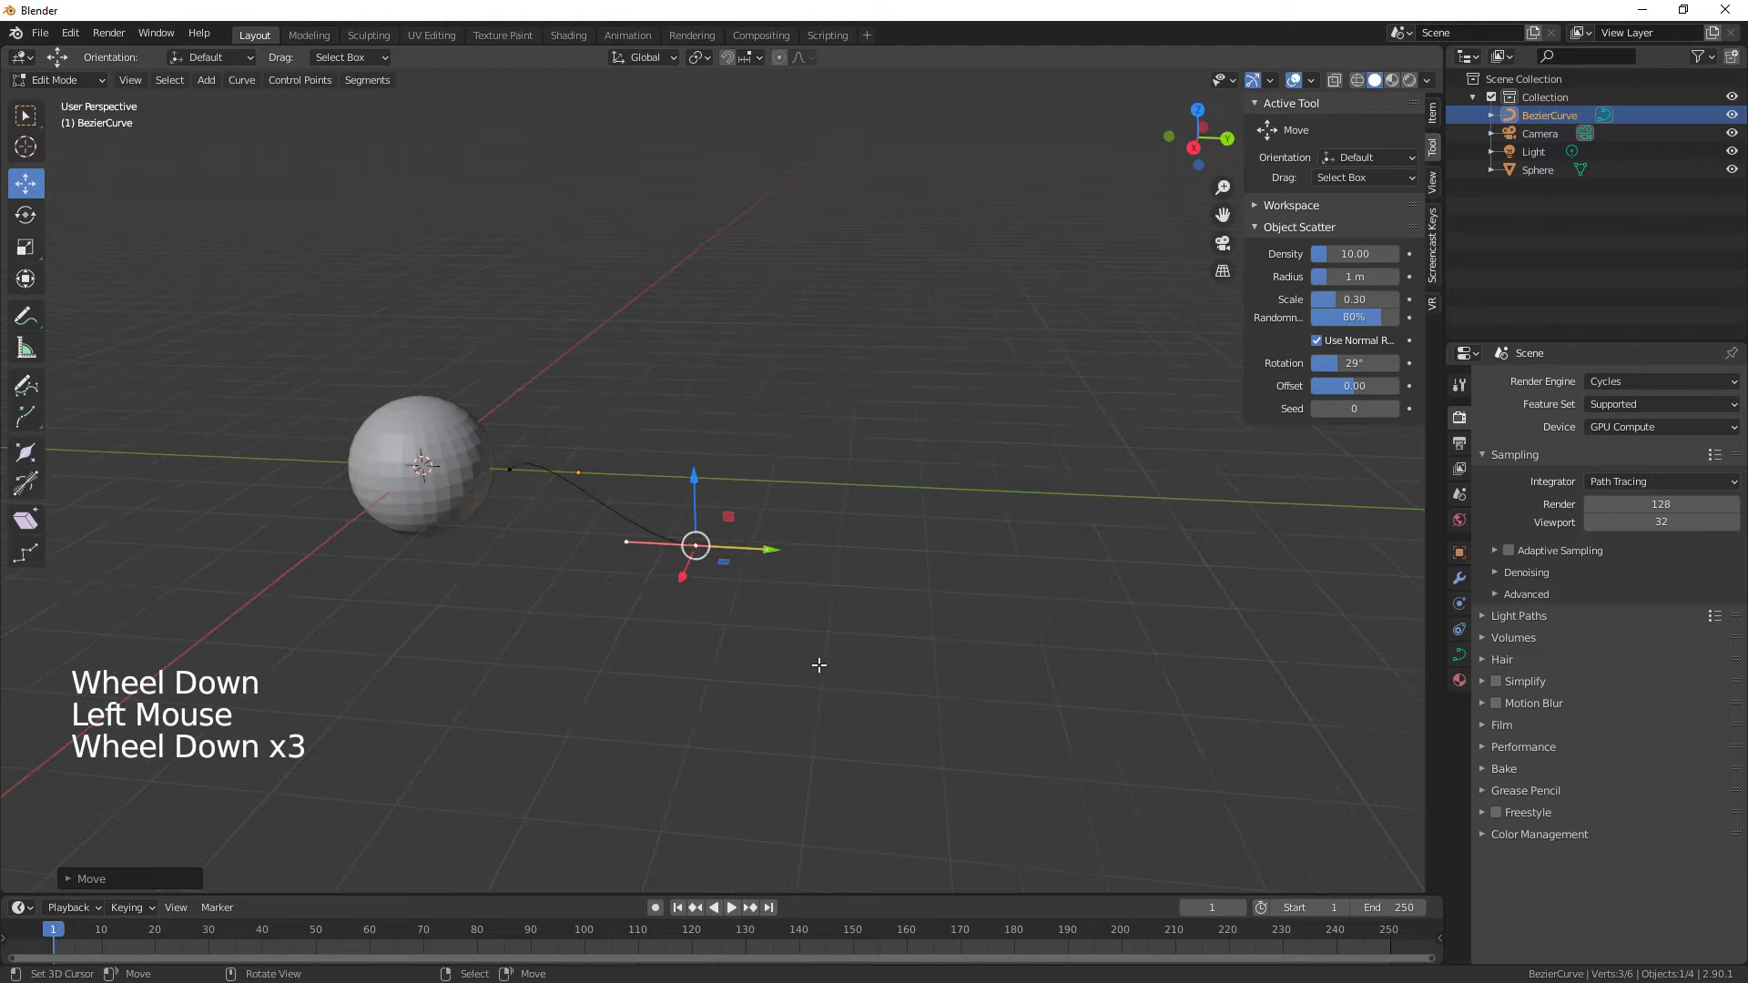
shift+middle_drag(819, 671, 752, 624)
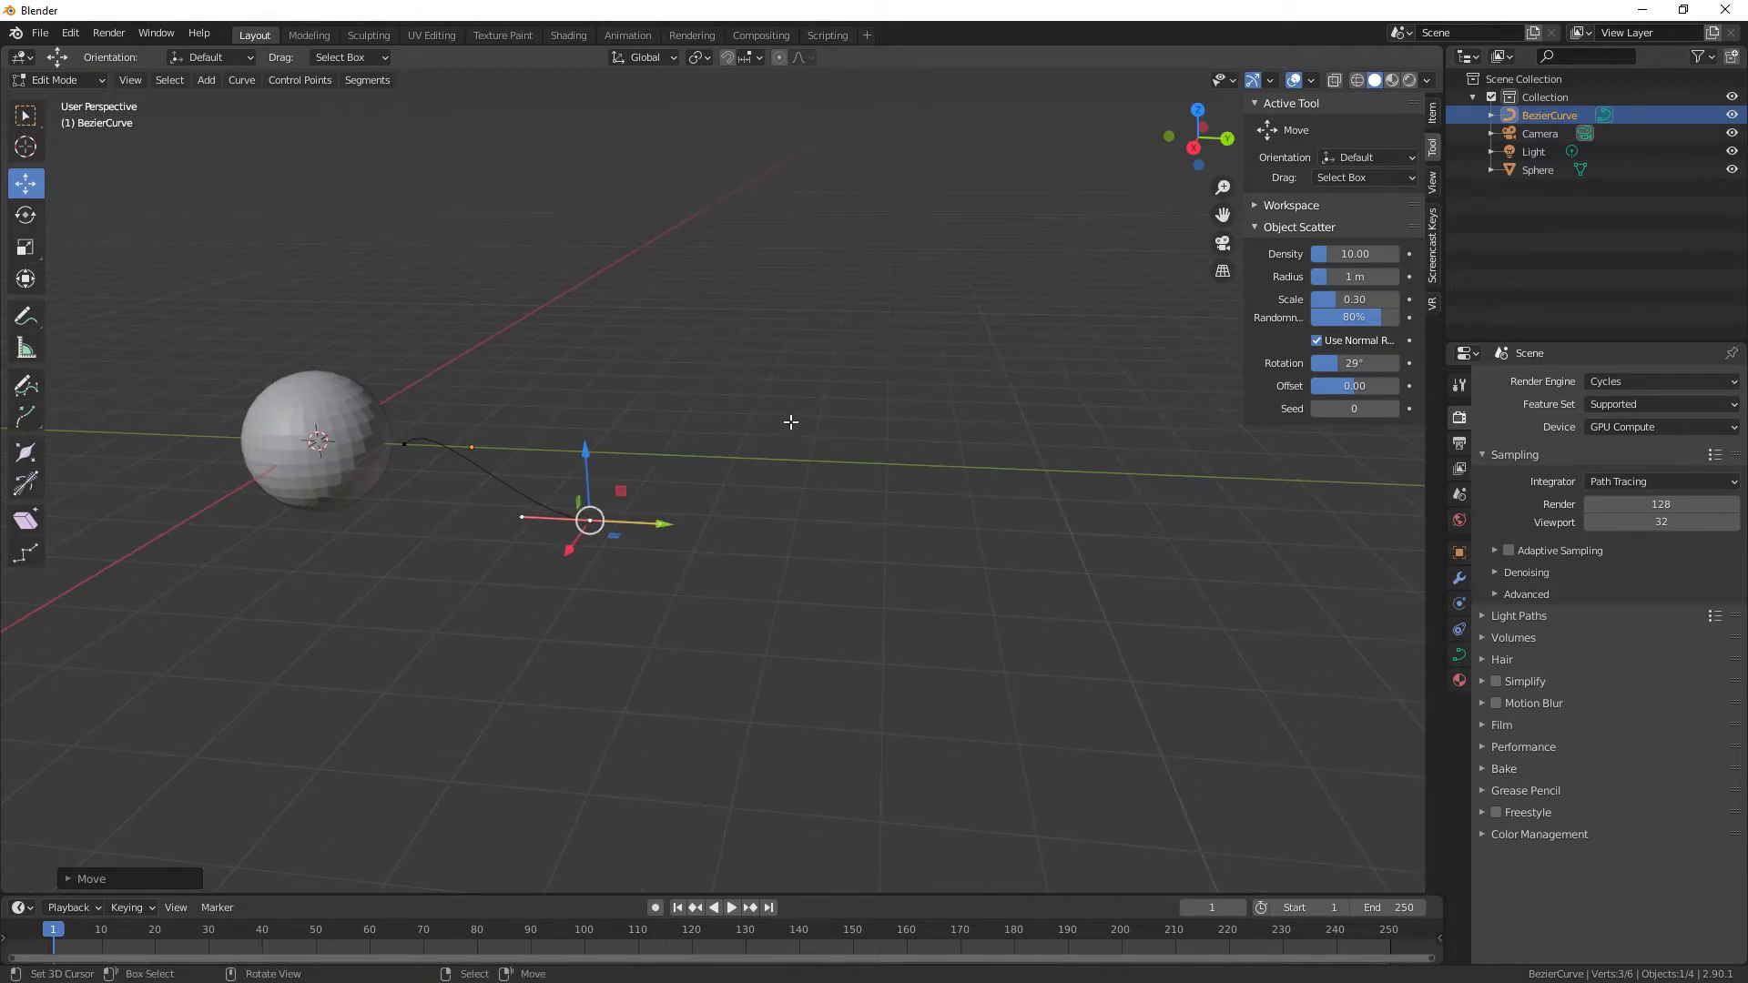
Extrude two new points from the curve end and shift the top point left along X.
key(e)
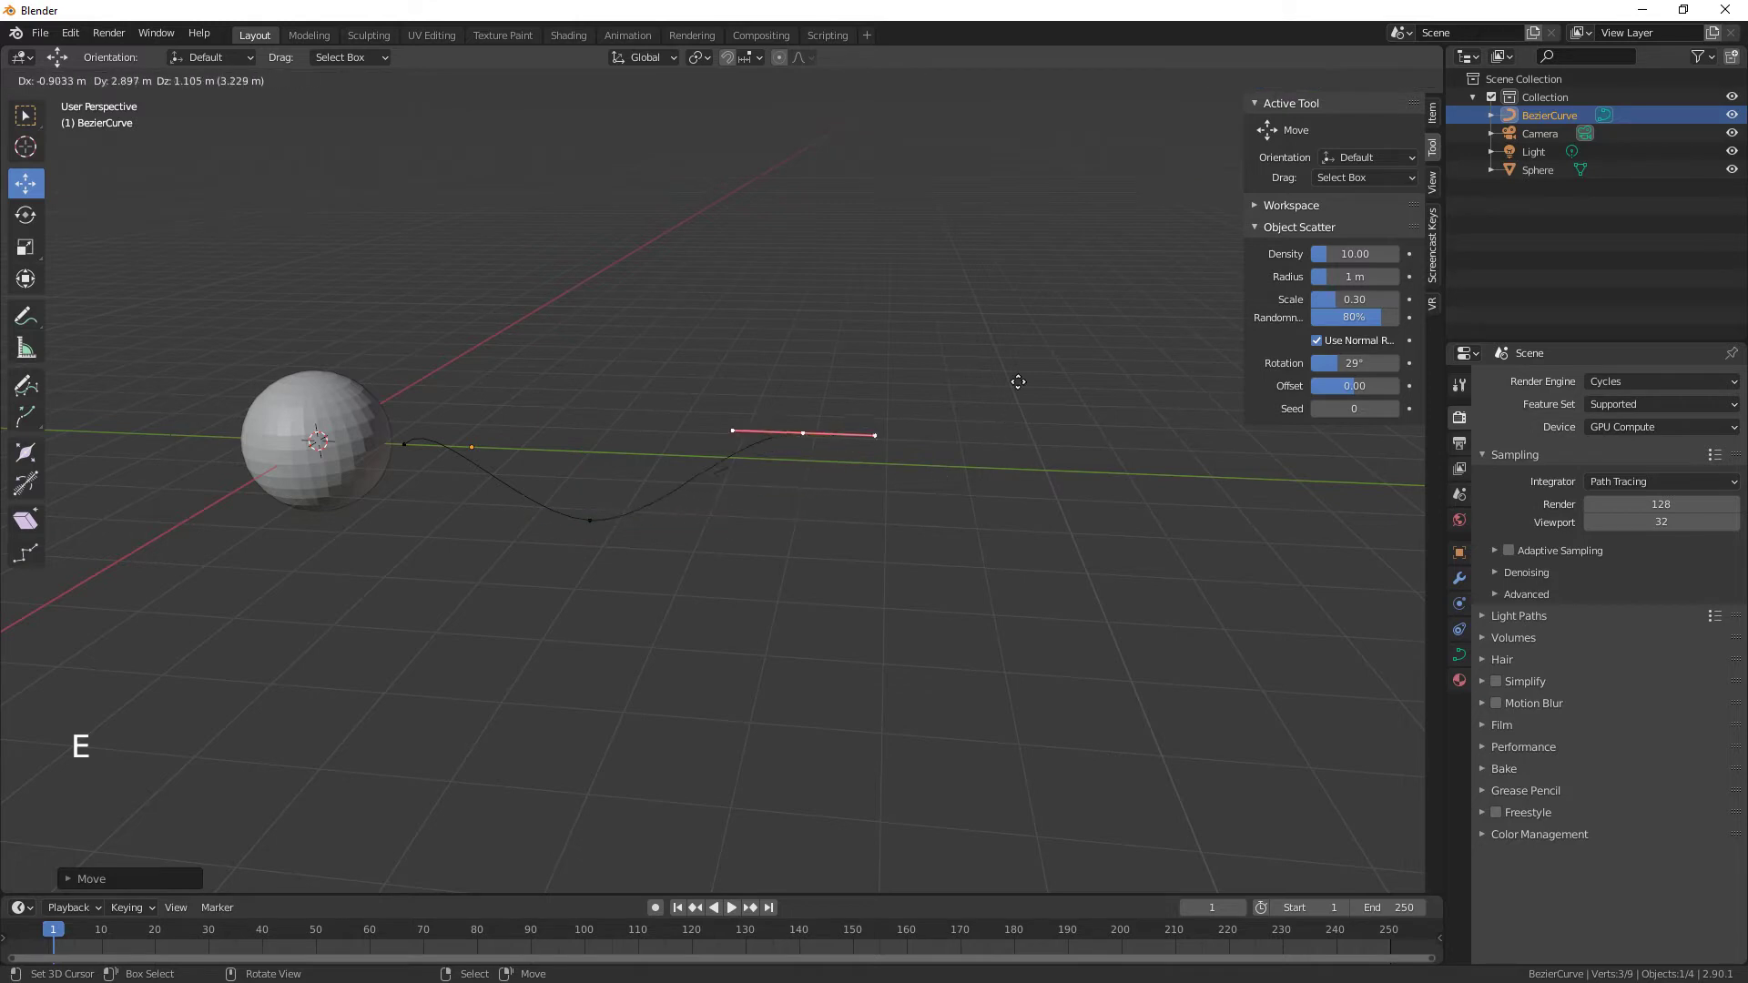
click(1061, 287)
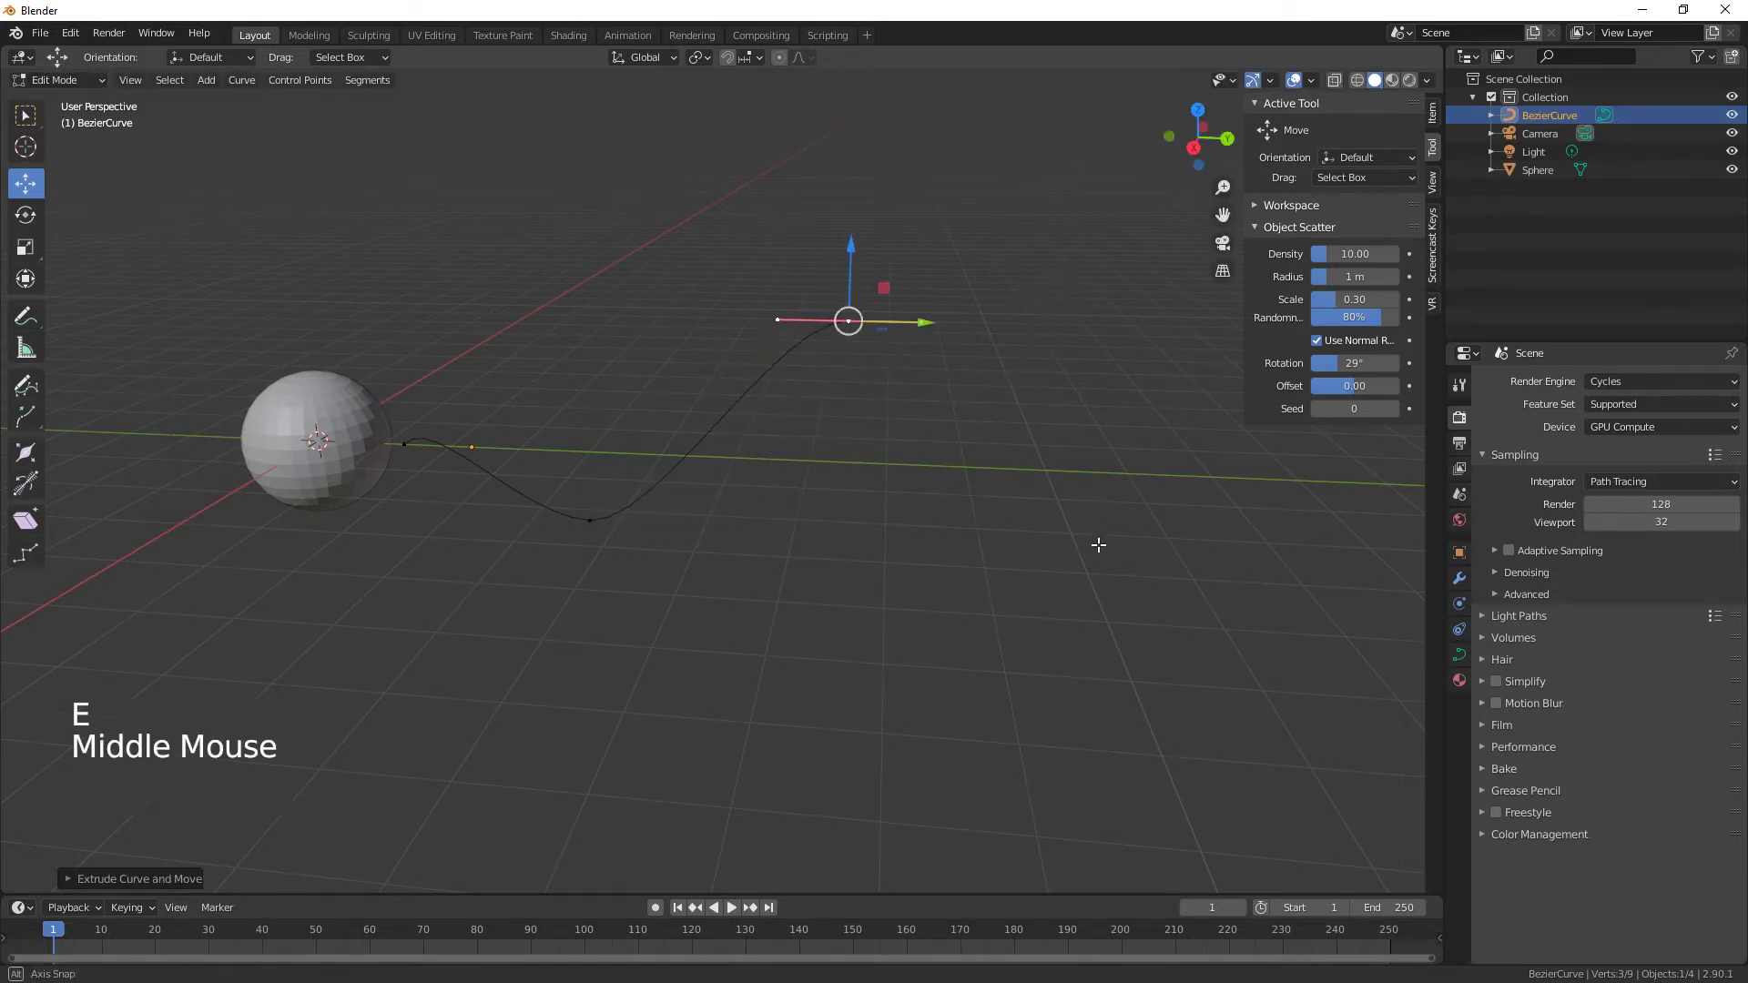
middle_drag(1100, 543, 874, 509)
drag(644, 311, 589, 298)
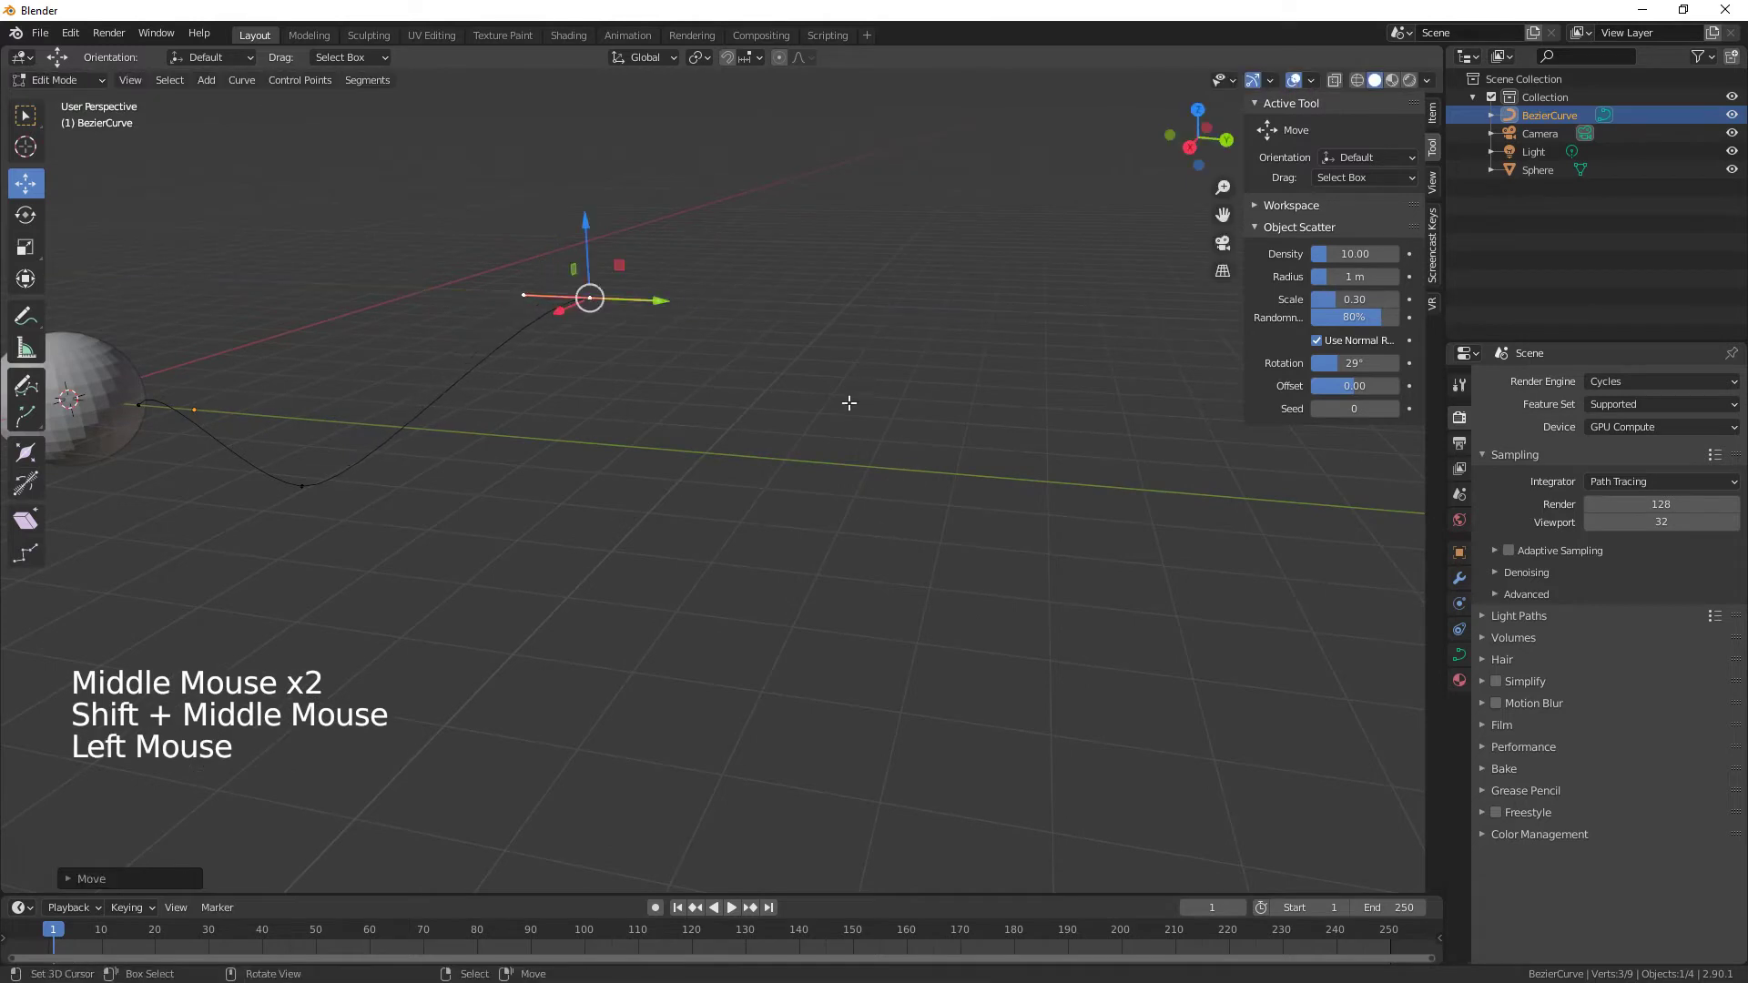
key(e)
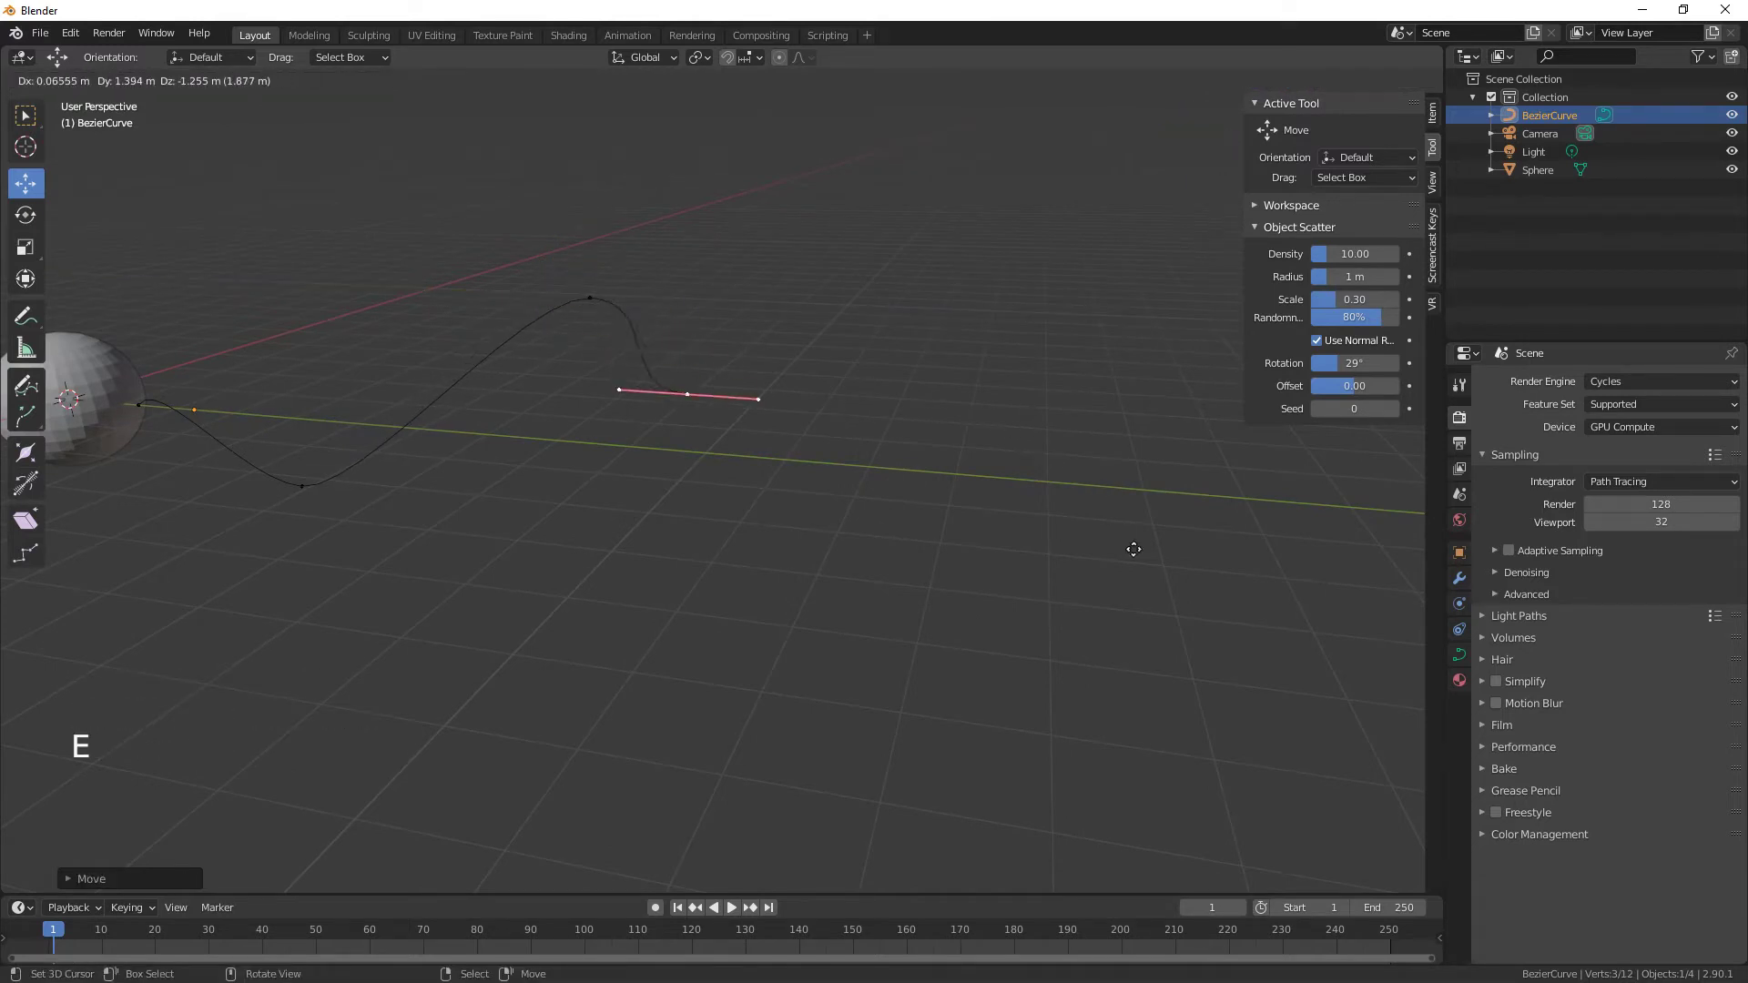
click(1296, 713)
middle_drag(1139, 660, 937, 577)
drag(630, 632, 546, 648)
right_click(643, 269)
drag(572, 268, 537, 274)
Move the end point along Y, pull its handle left, and return to Object Mode.
middle_drag(656, 620, 889, 576)
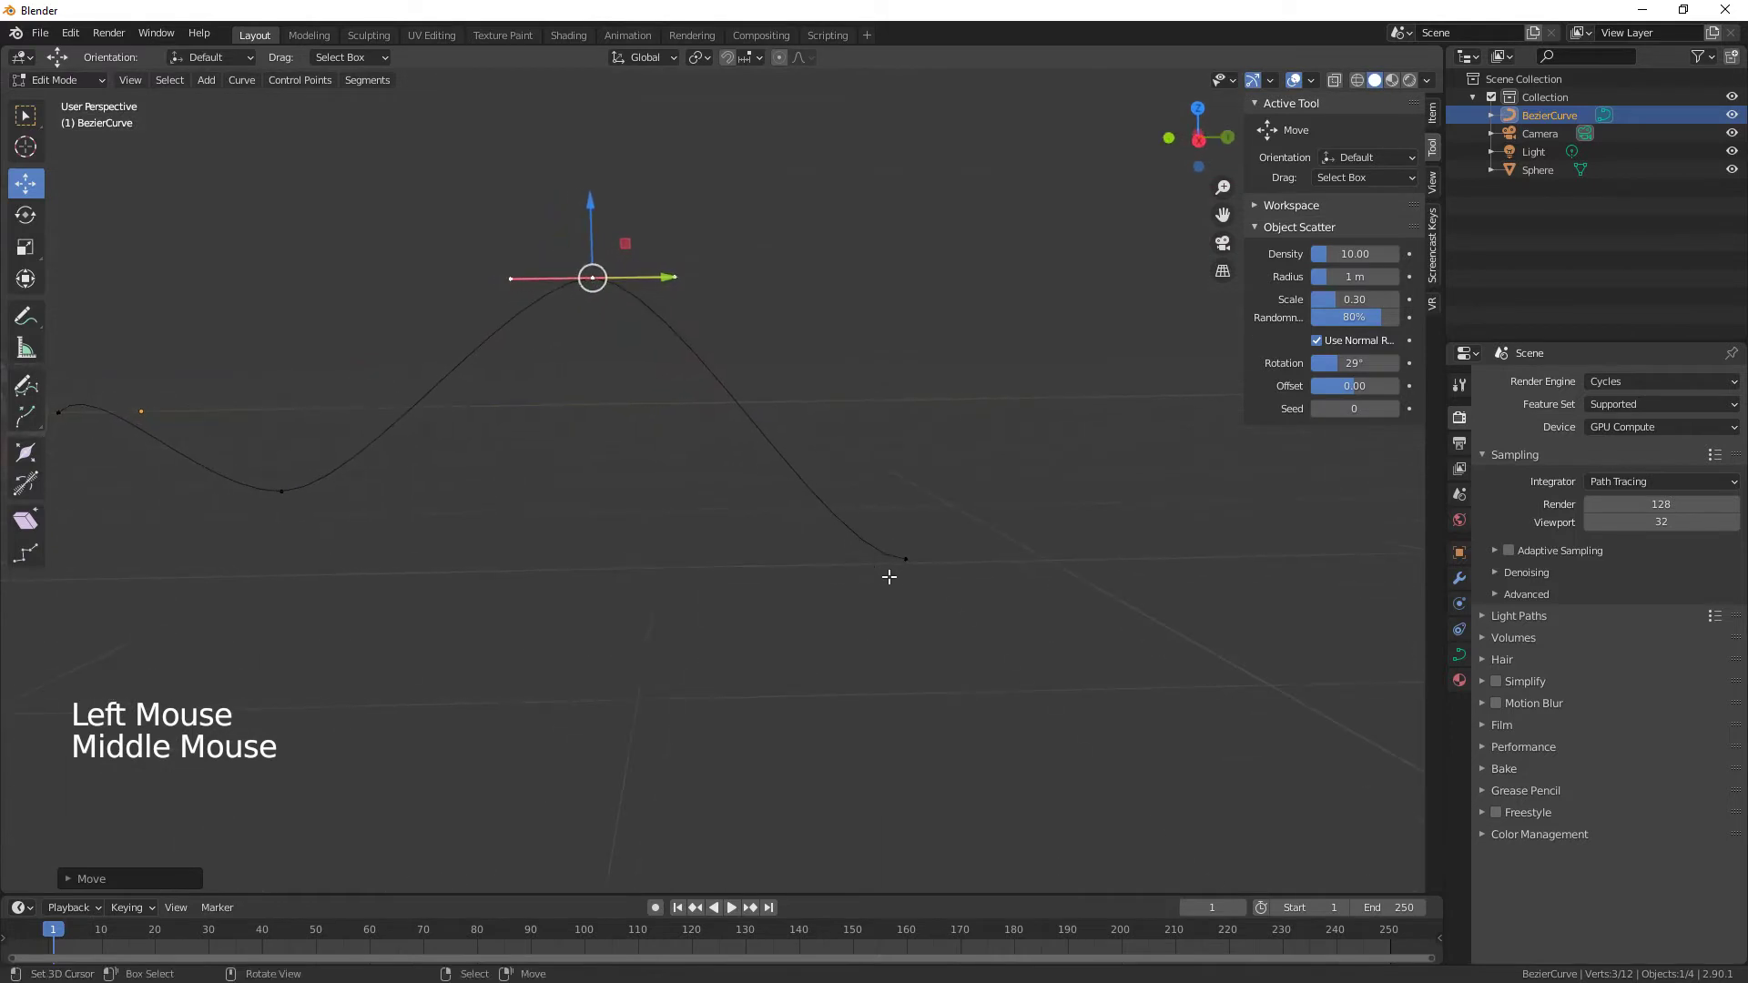
scroll(794, 680, down, 4)
right_click(804, 516)
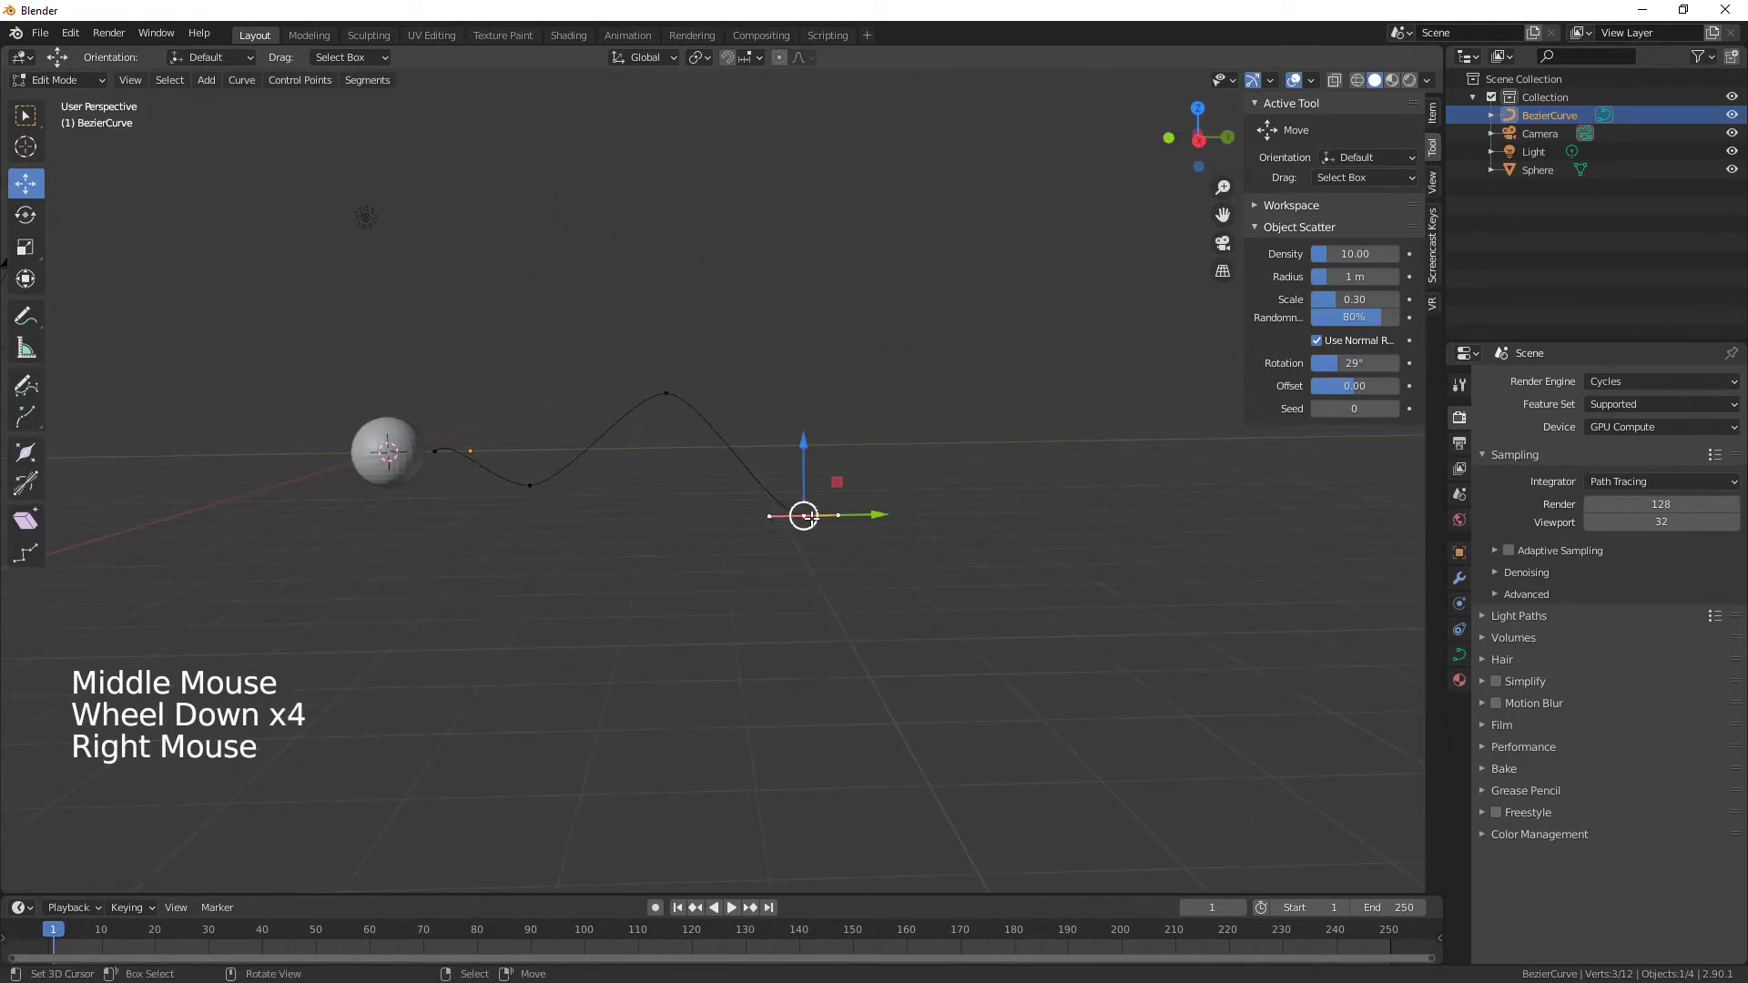
drag(879, 513, 929, 510)
click(815, 518)
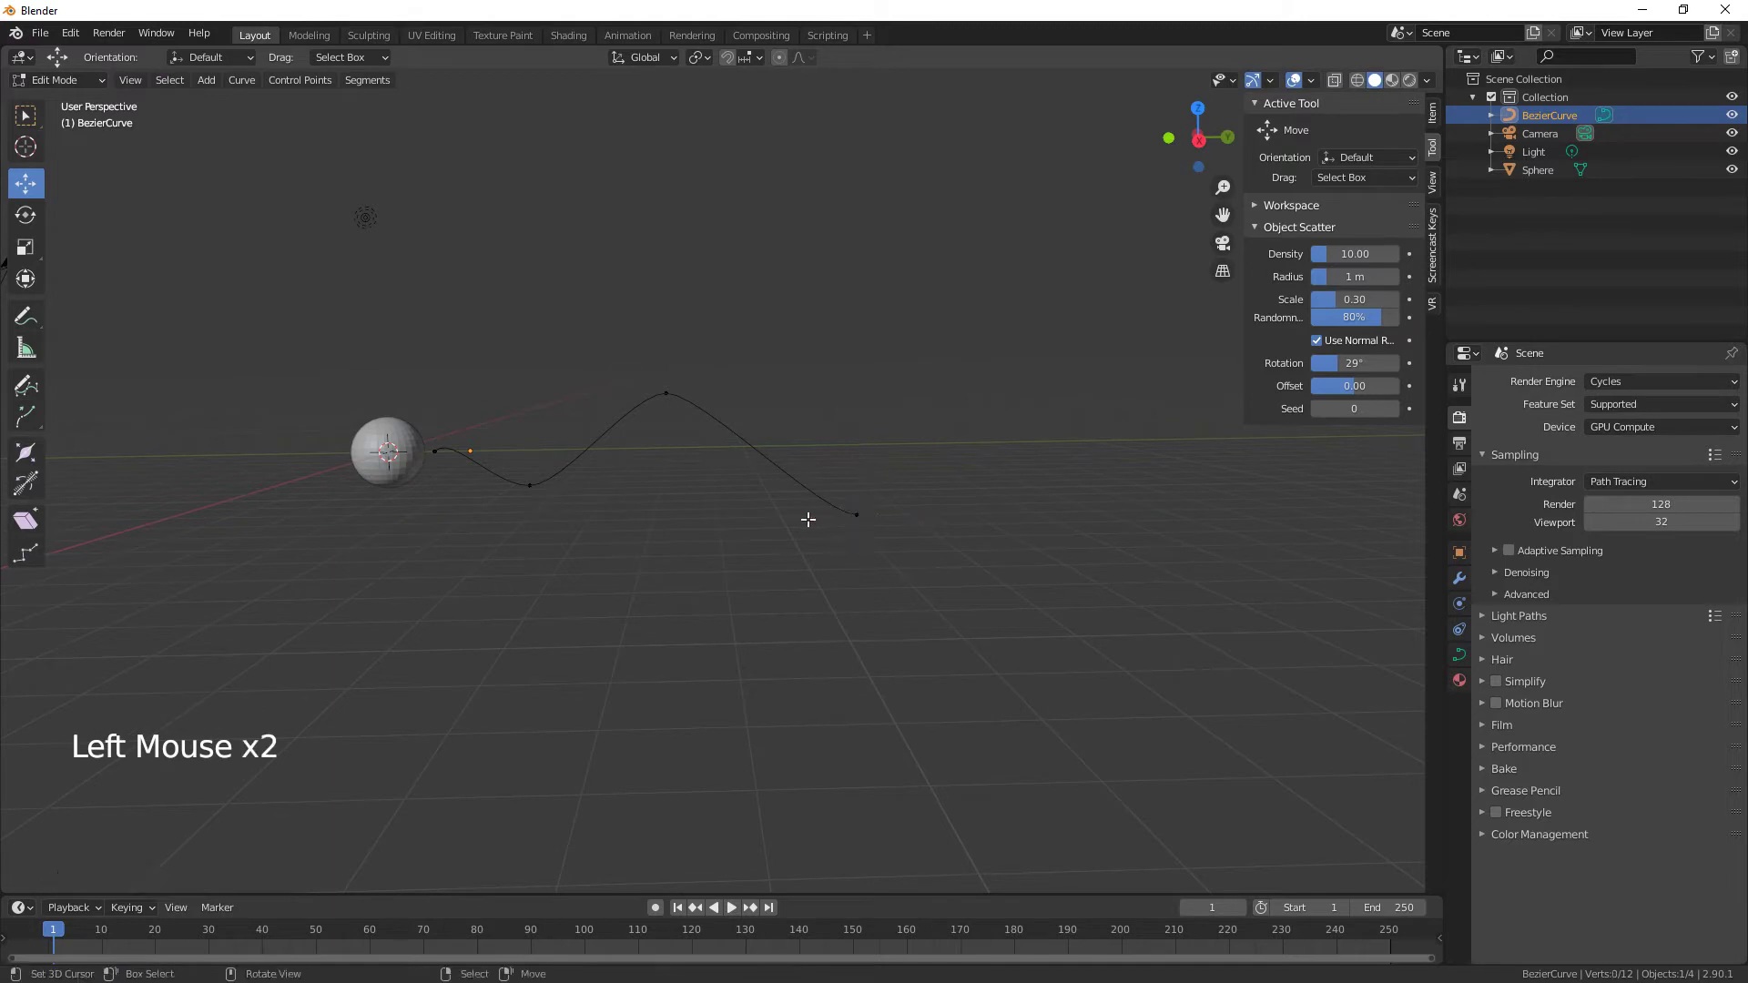
right_click(850, 511)
right_drag(825, 516, 738, 524)
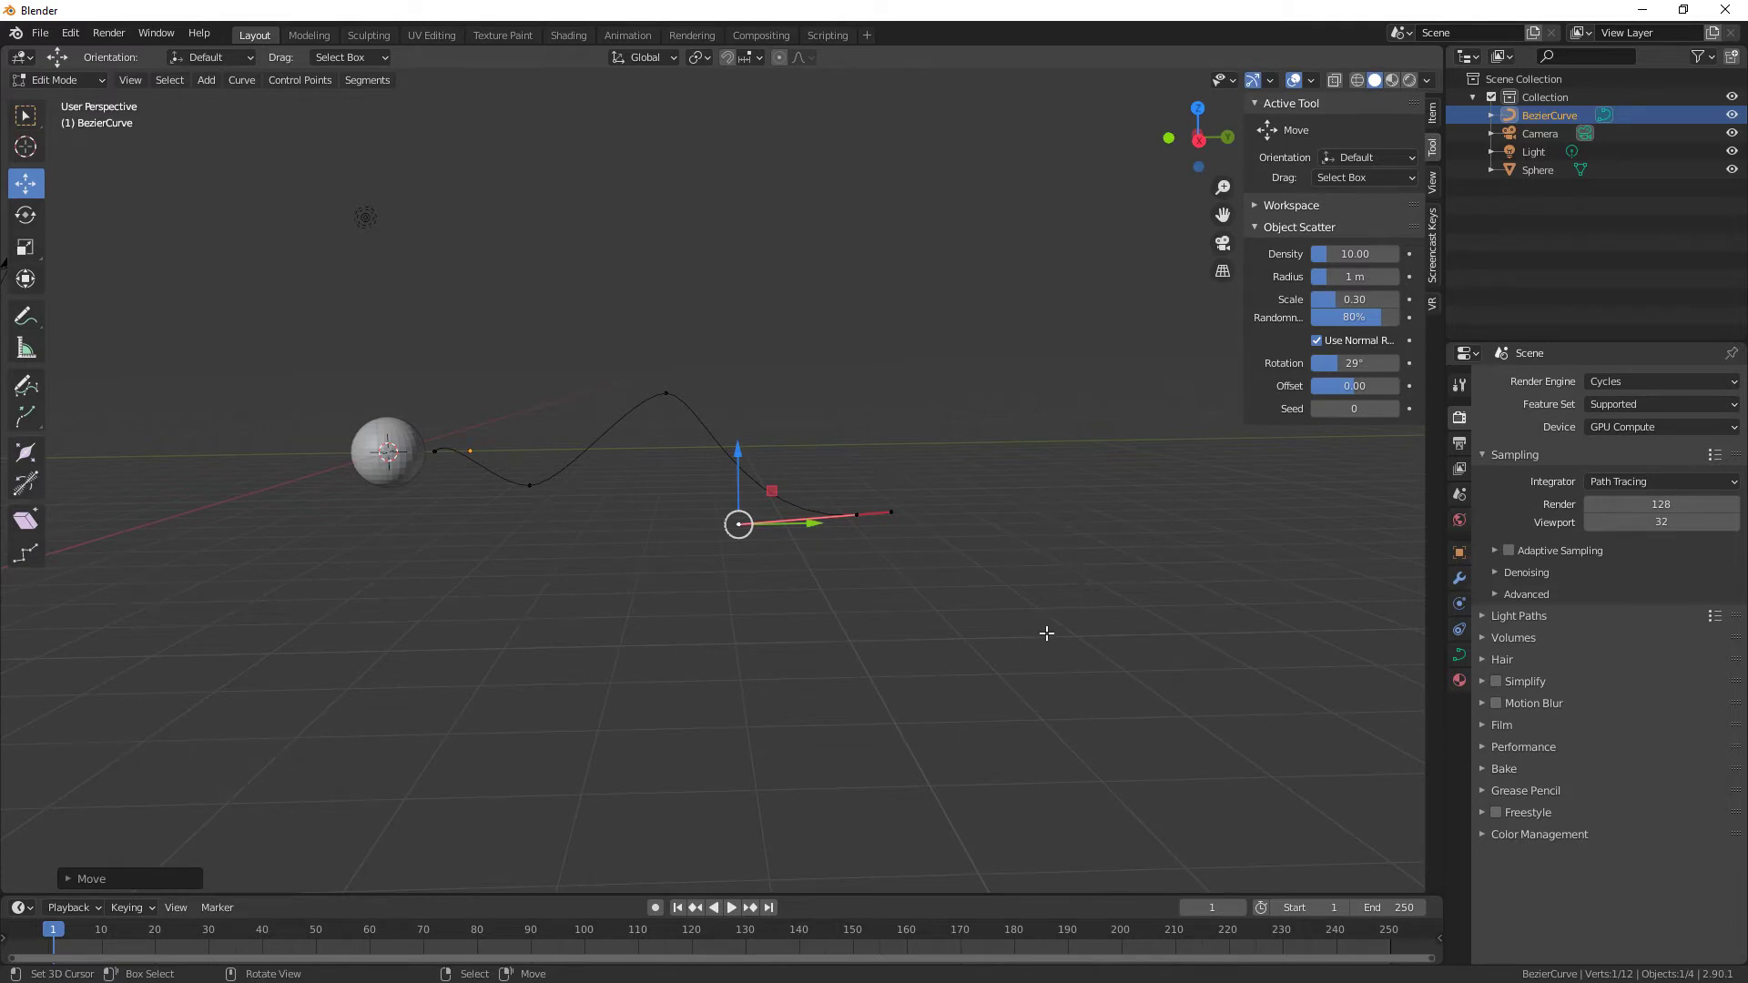
key(Tab)
middle_drag(1046, 633, 967, 704)
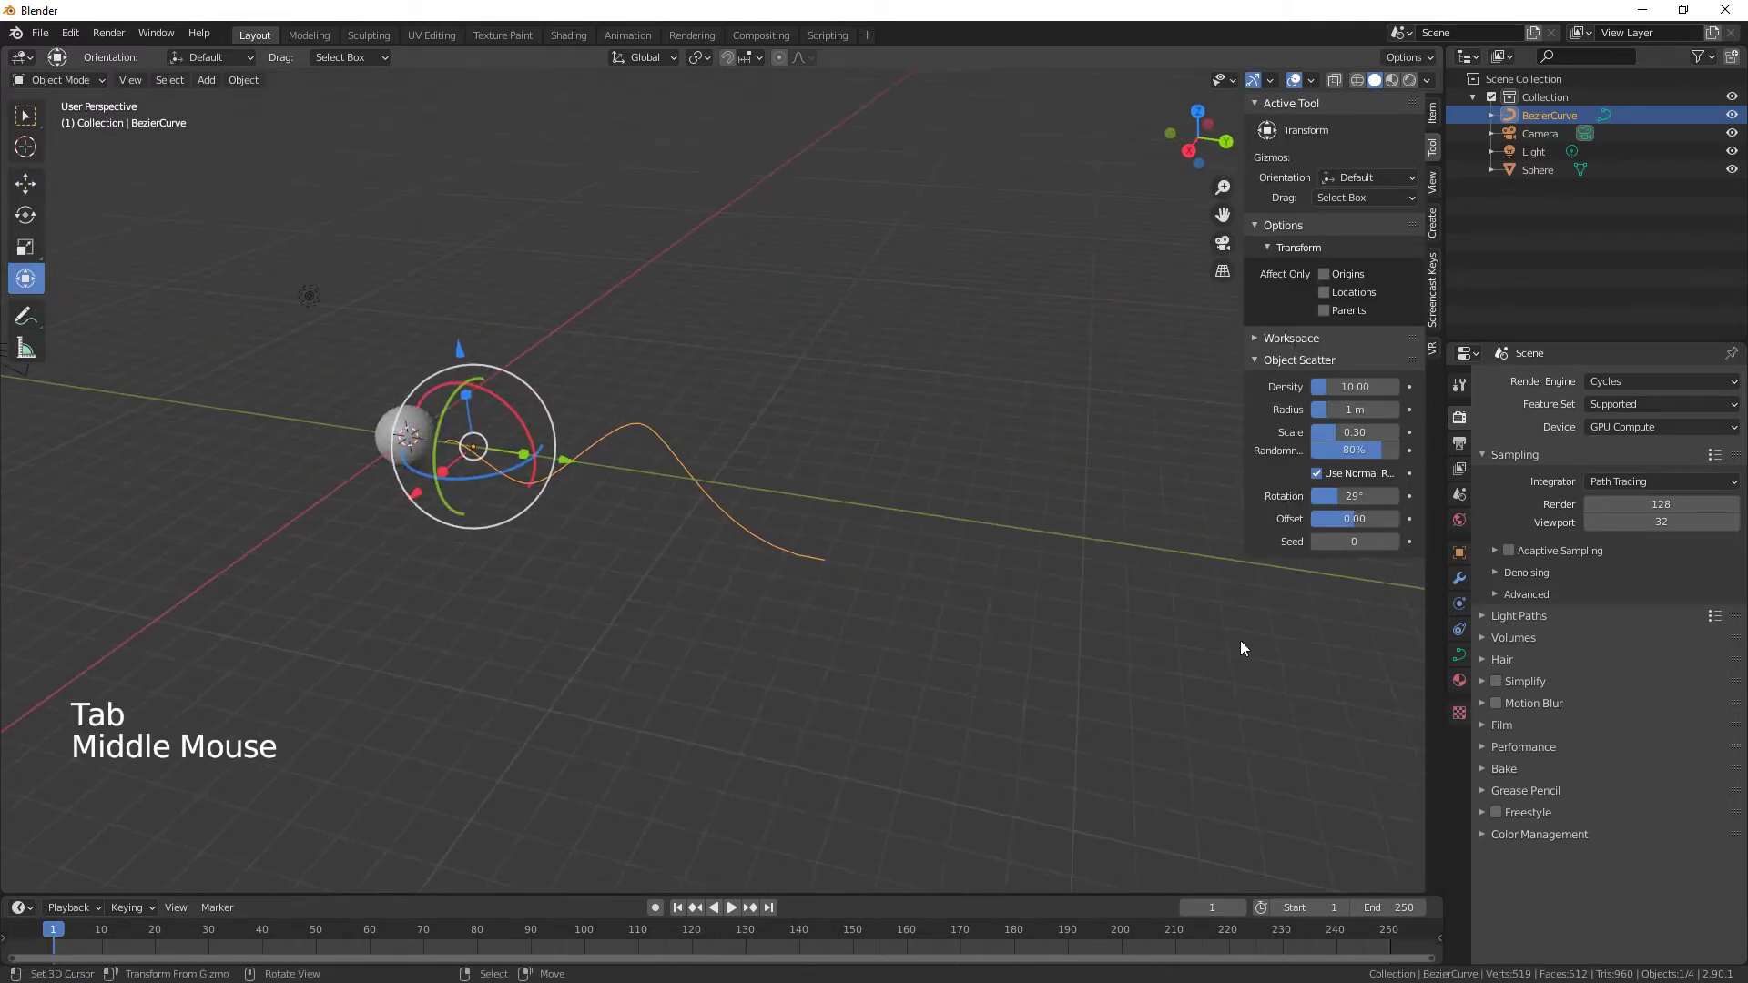
Enable a Curve Guide force field on the BezierCurve, then select the Sphere.
click(1459, 606)
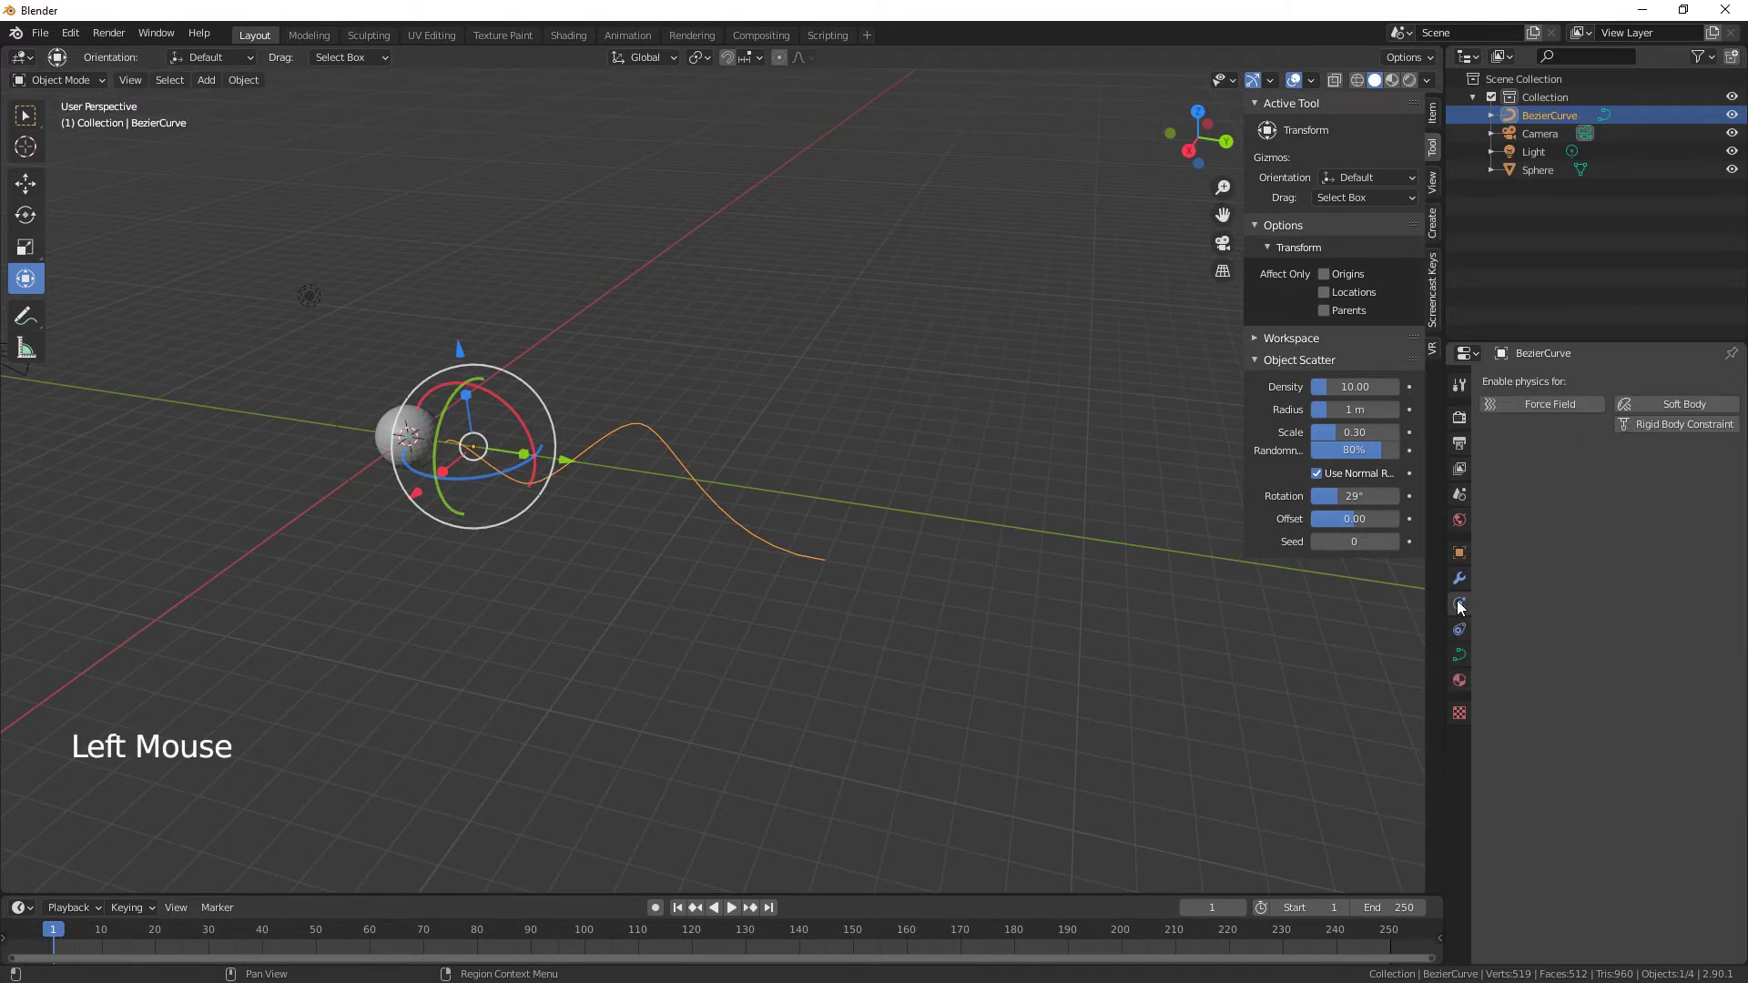
click(1542, 402)
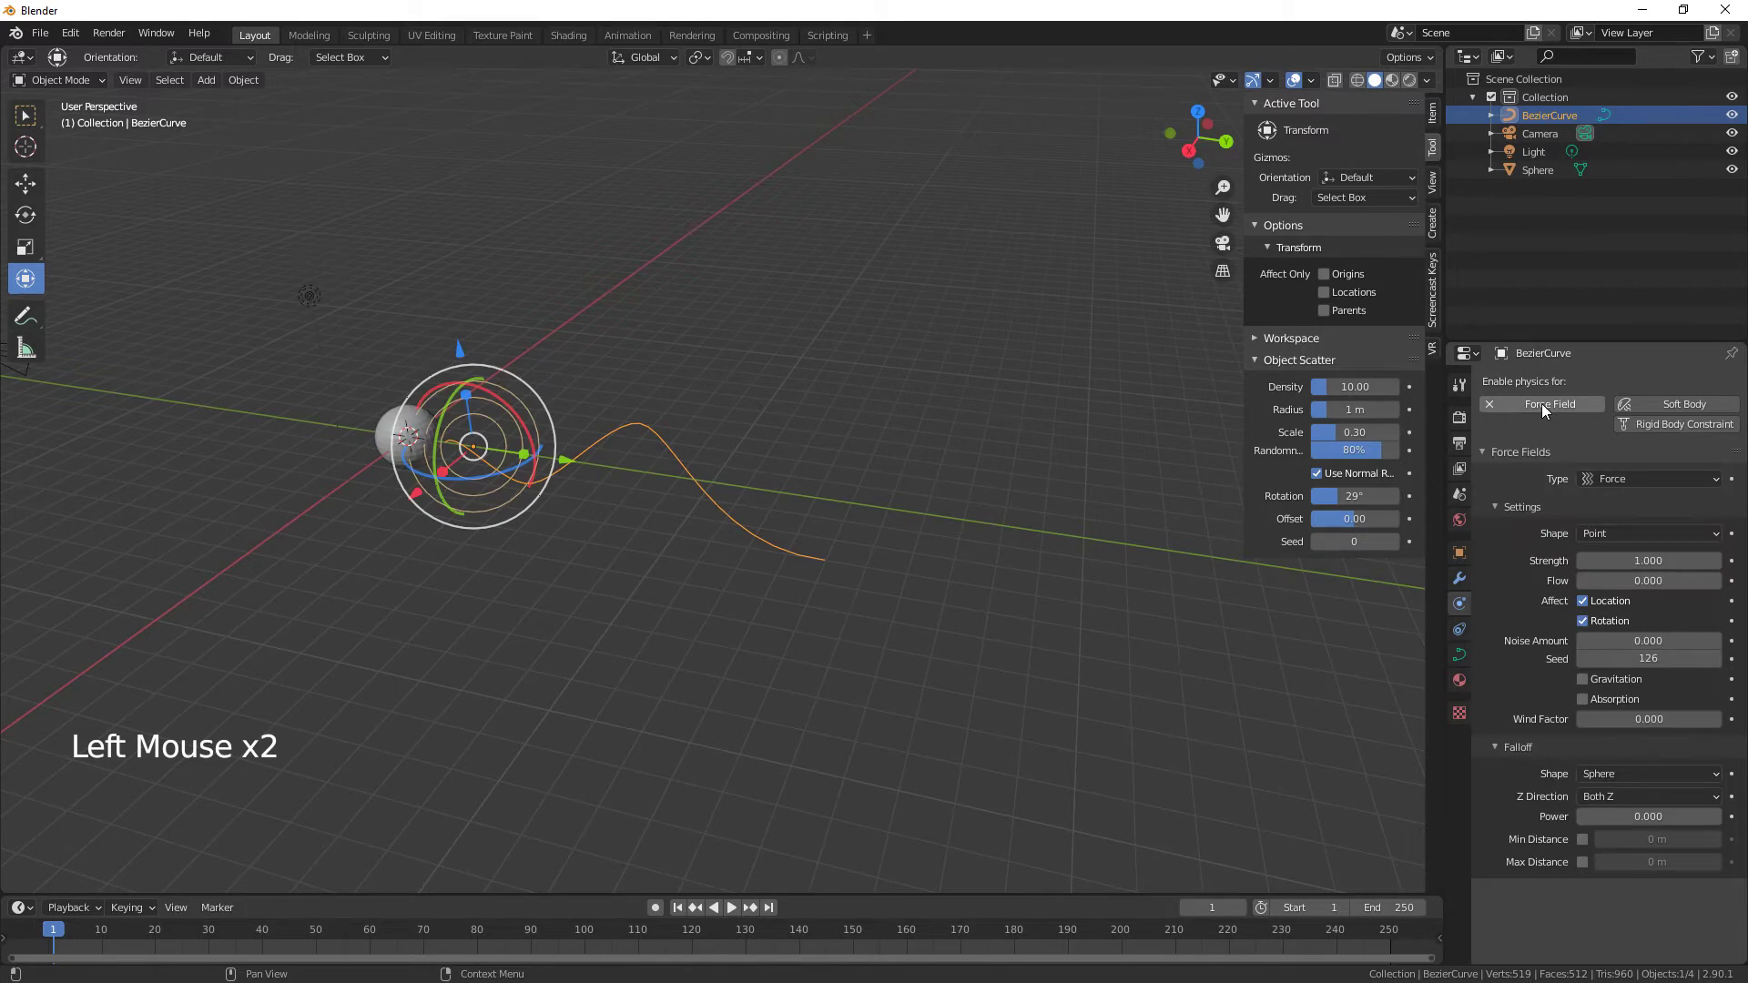
click(1620, 477)
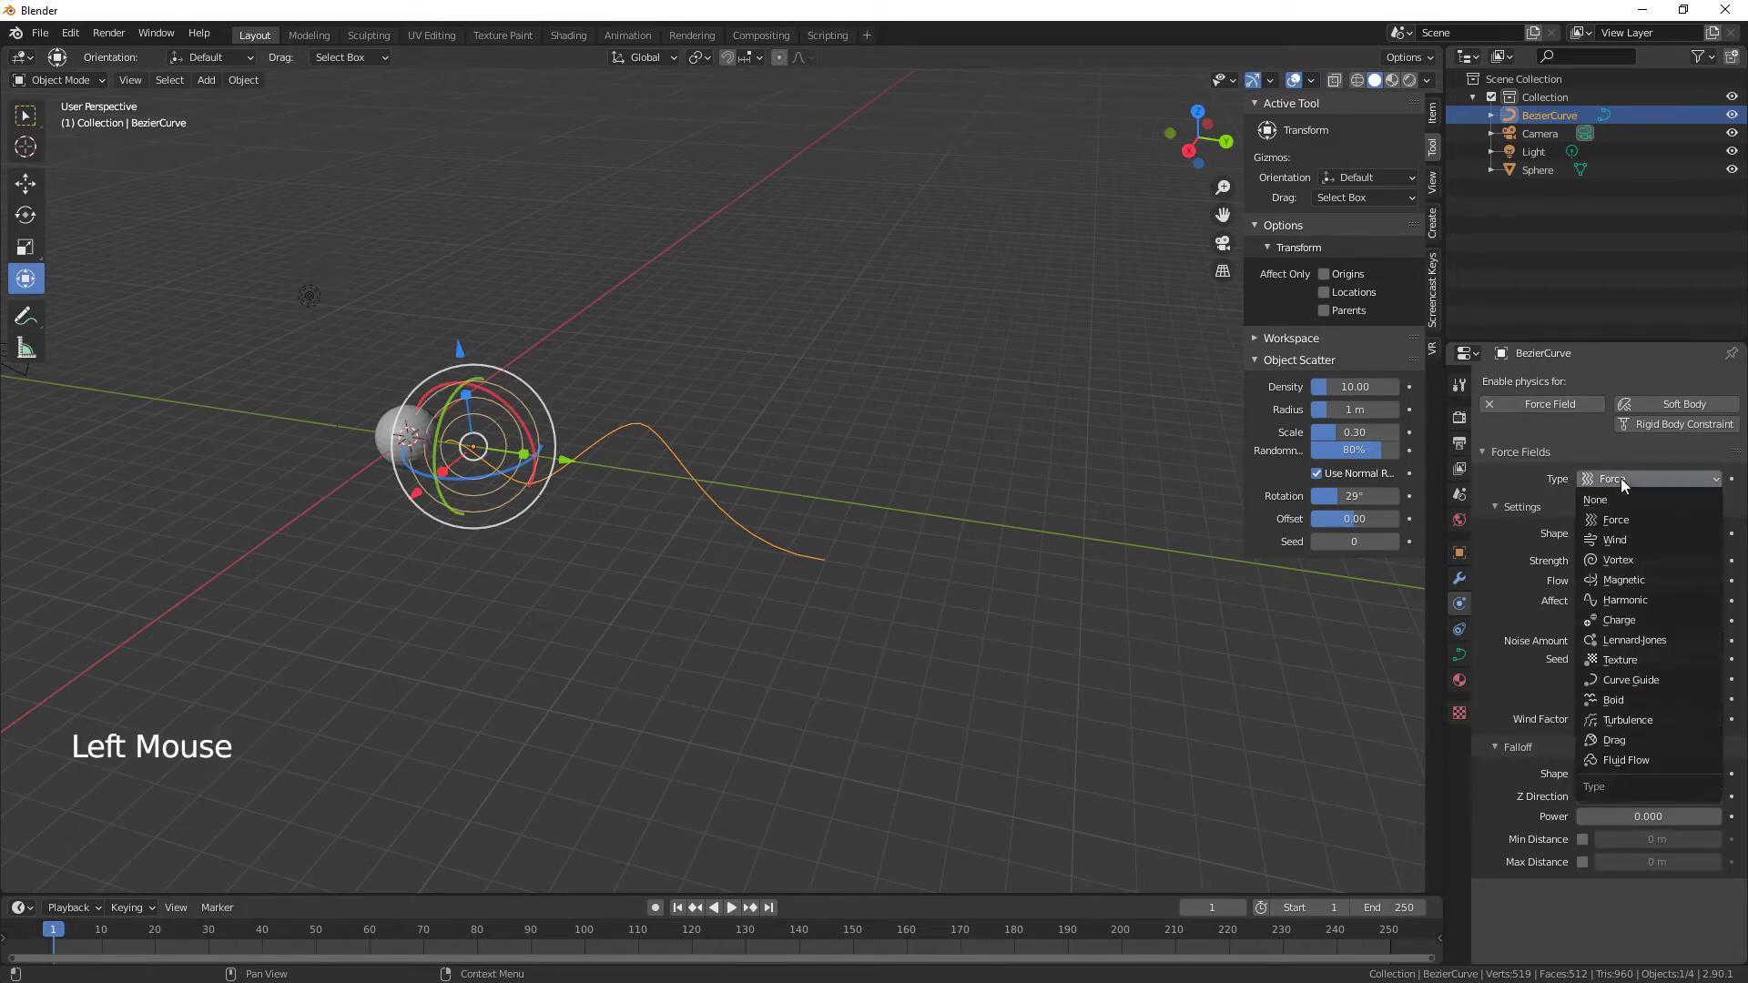
click(1651, 679)
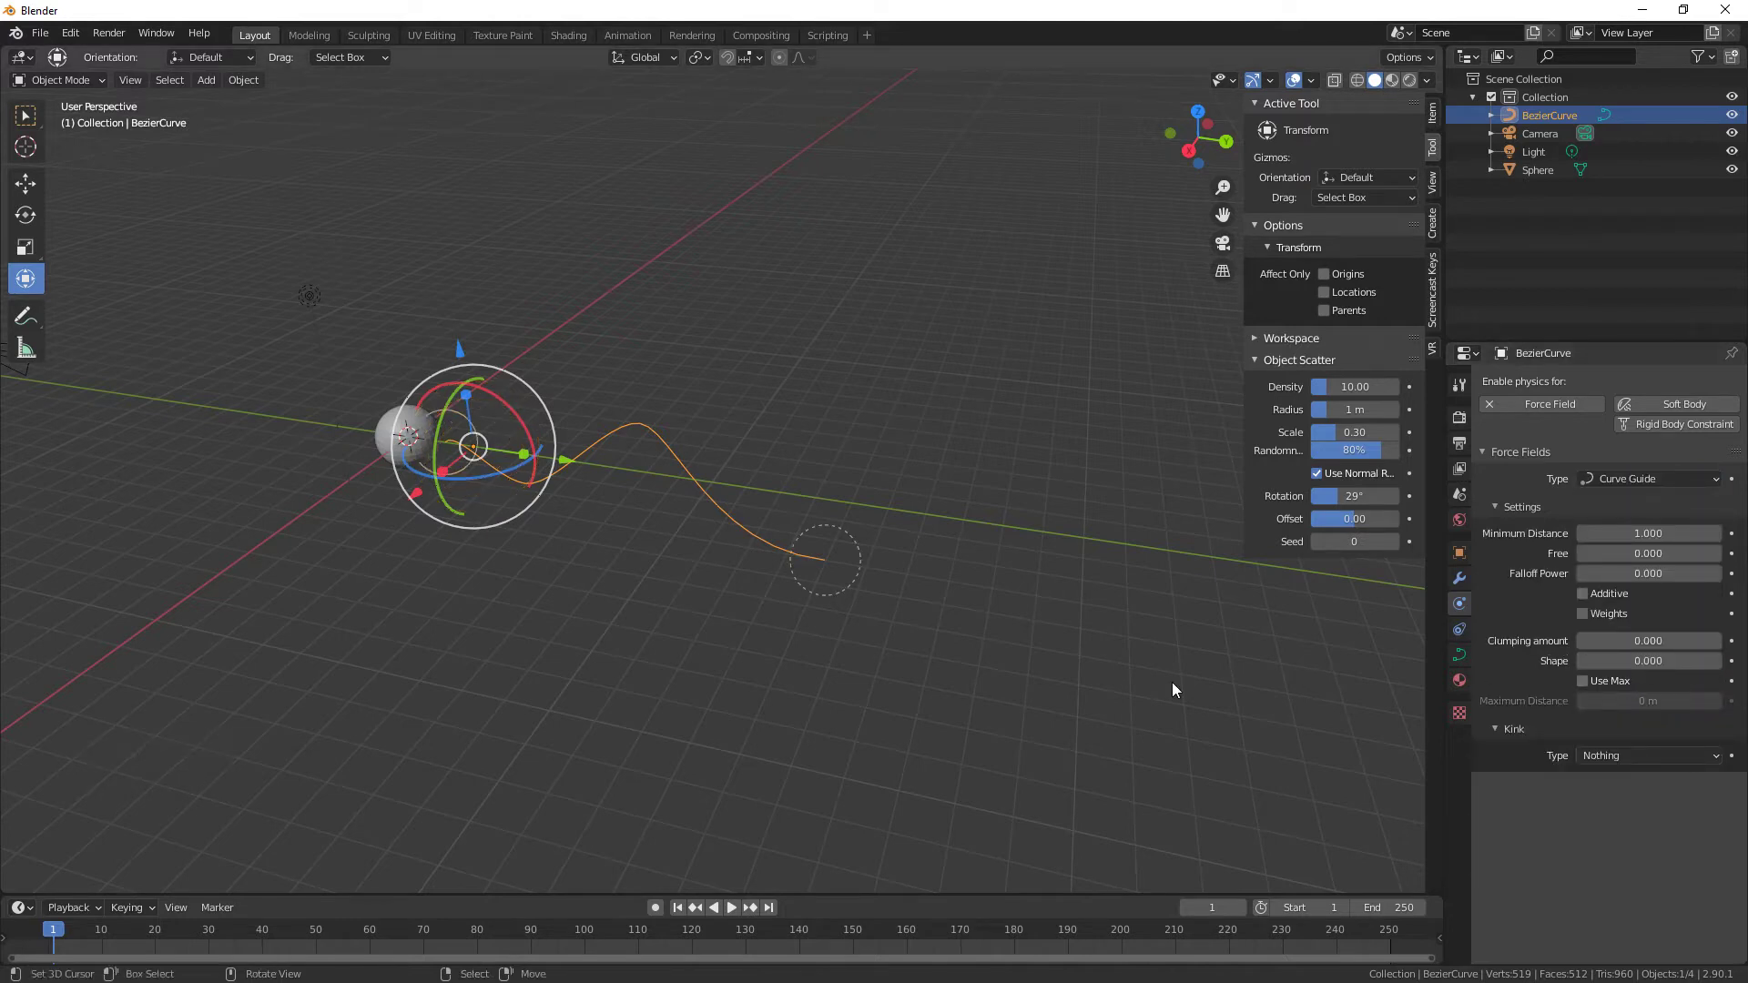
right_click(383, 443)
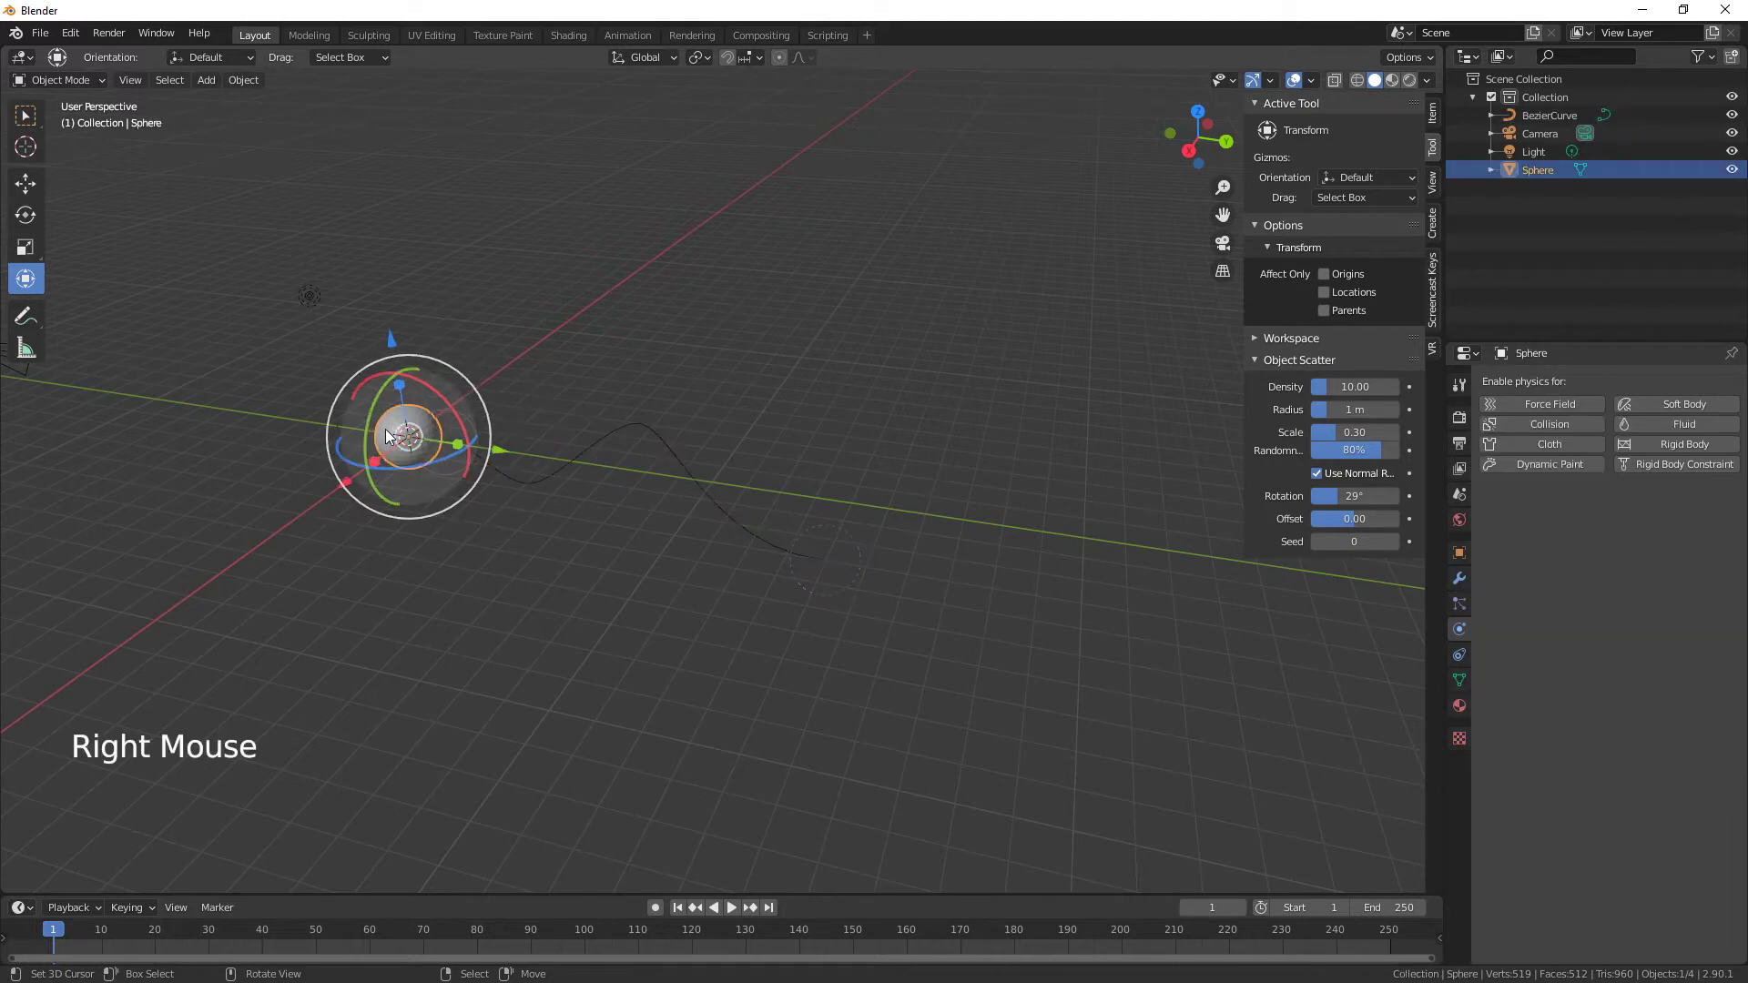
Add a particle system to the Sphere and play back to watch particles follow the curve.
click(1457, 604)
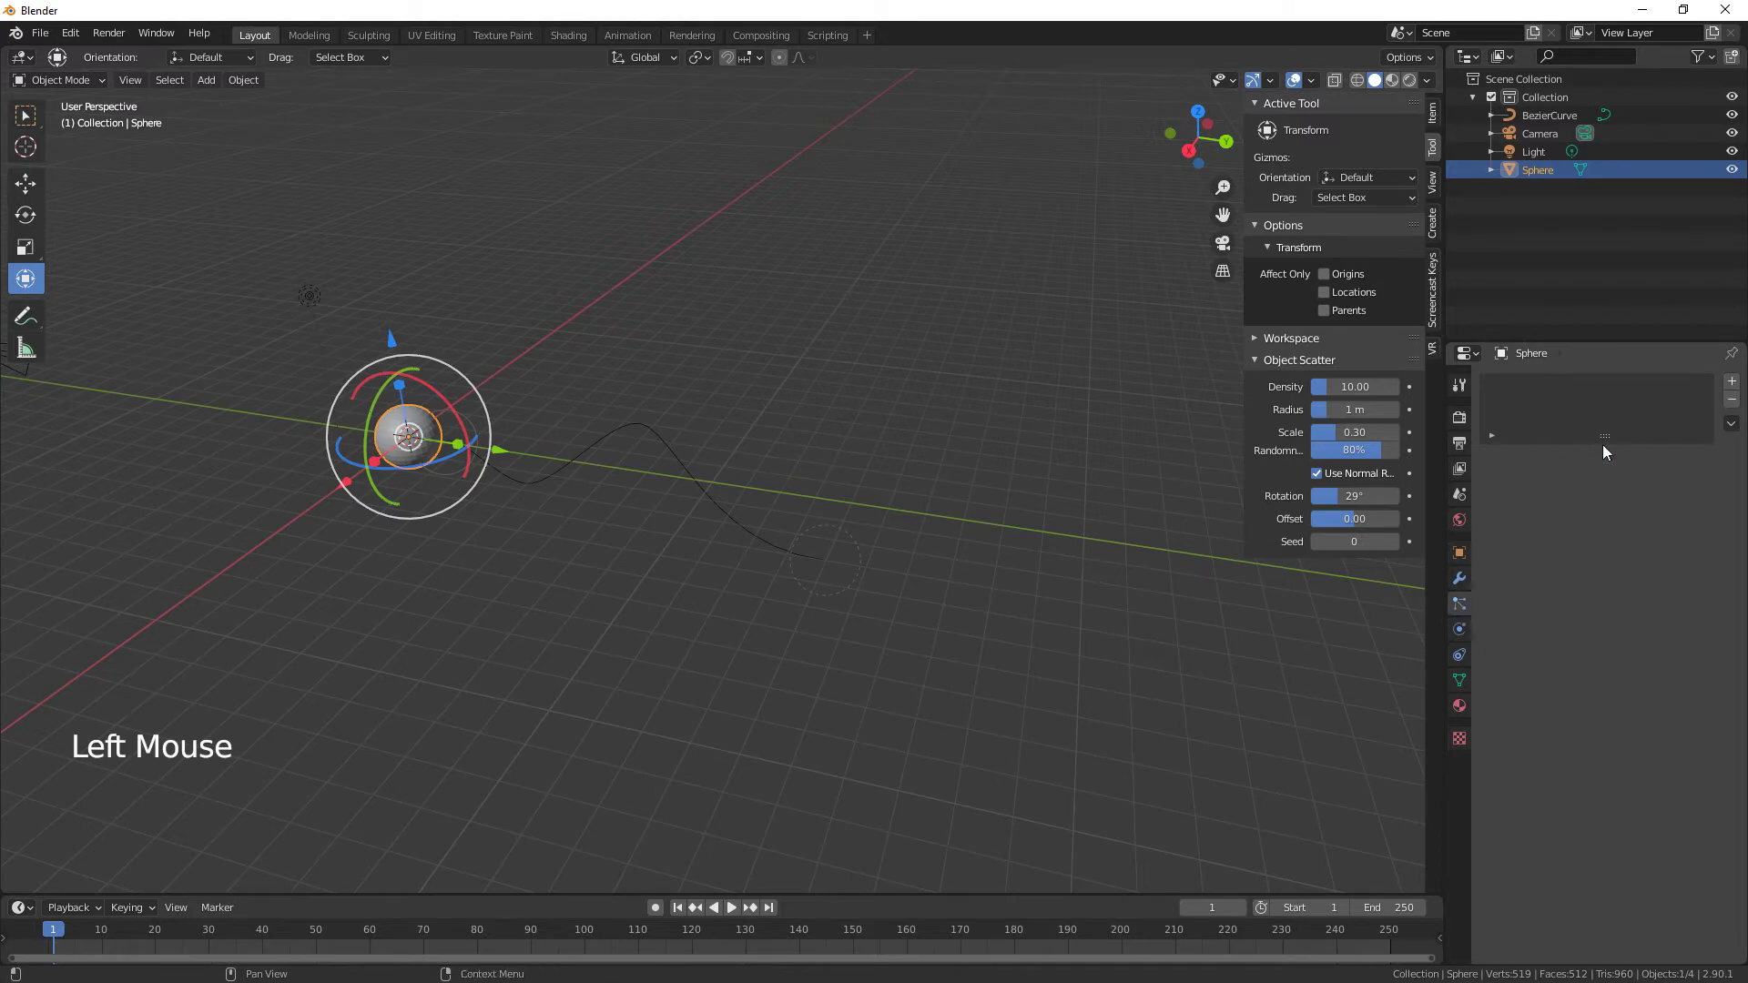
click(1733, 382)
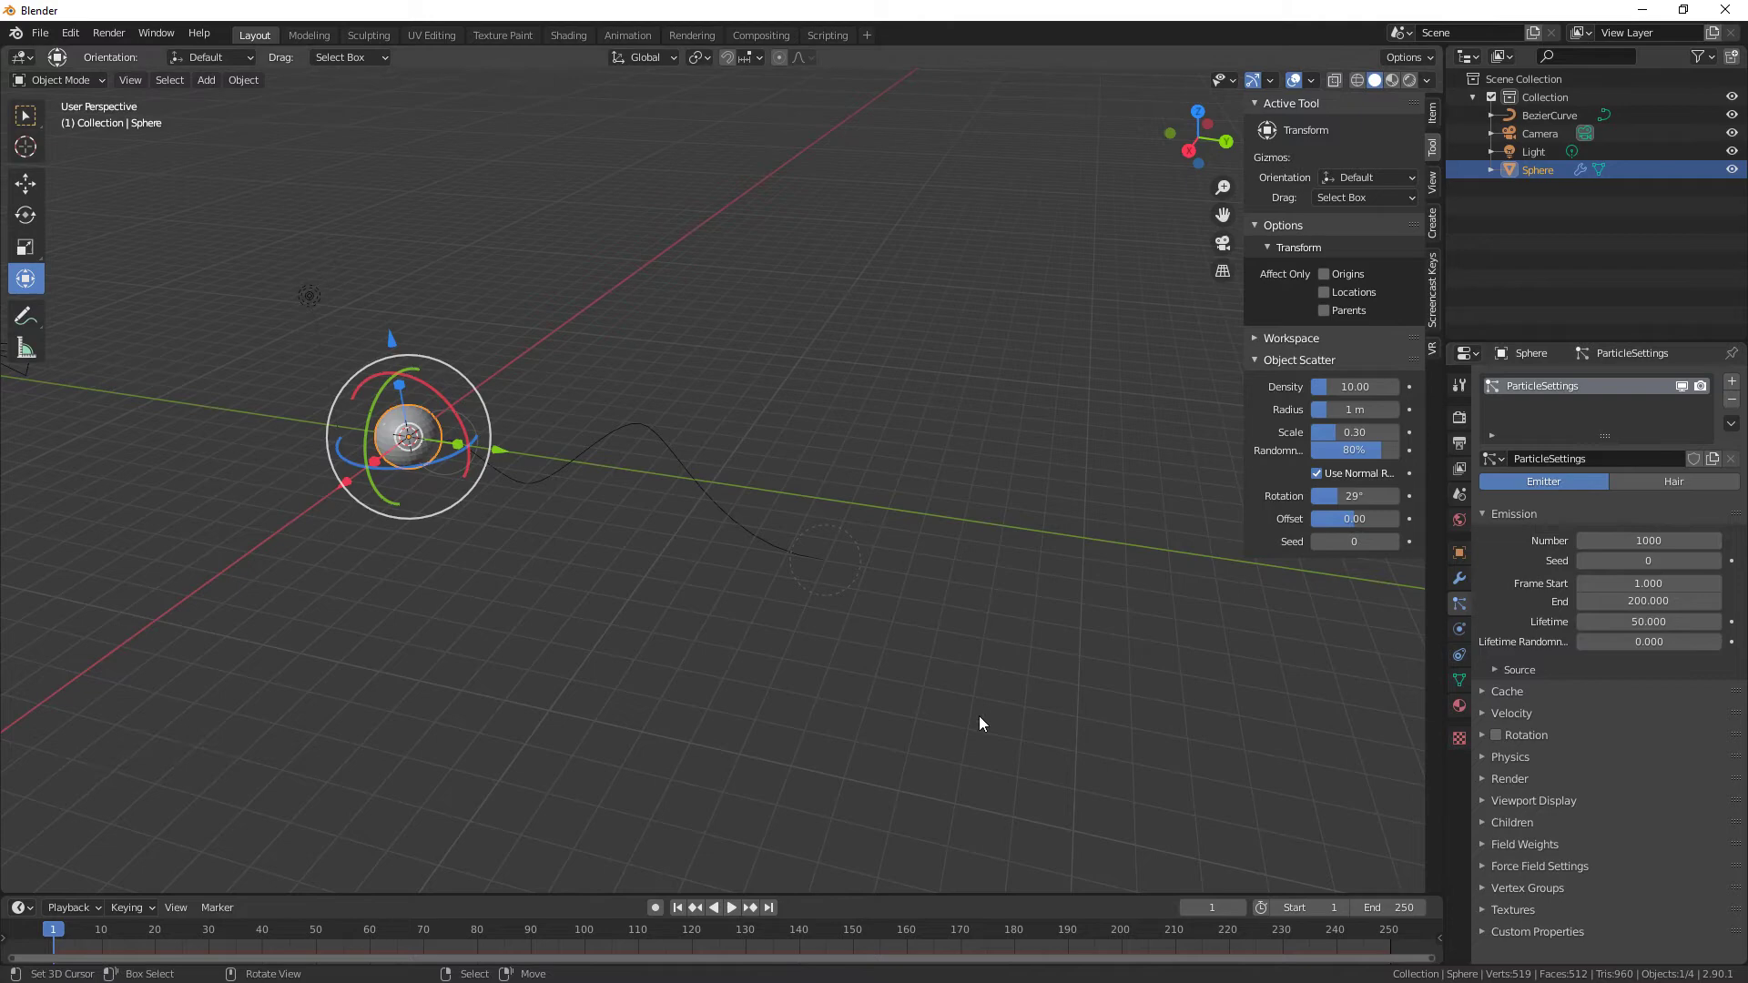
shift+middle_drag(937, 739, 854, 728)
shift+middle_drag(691, 735, 817, 719)
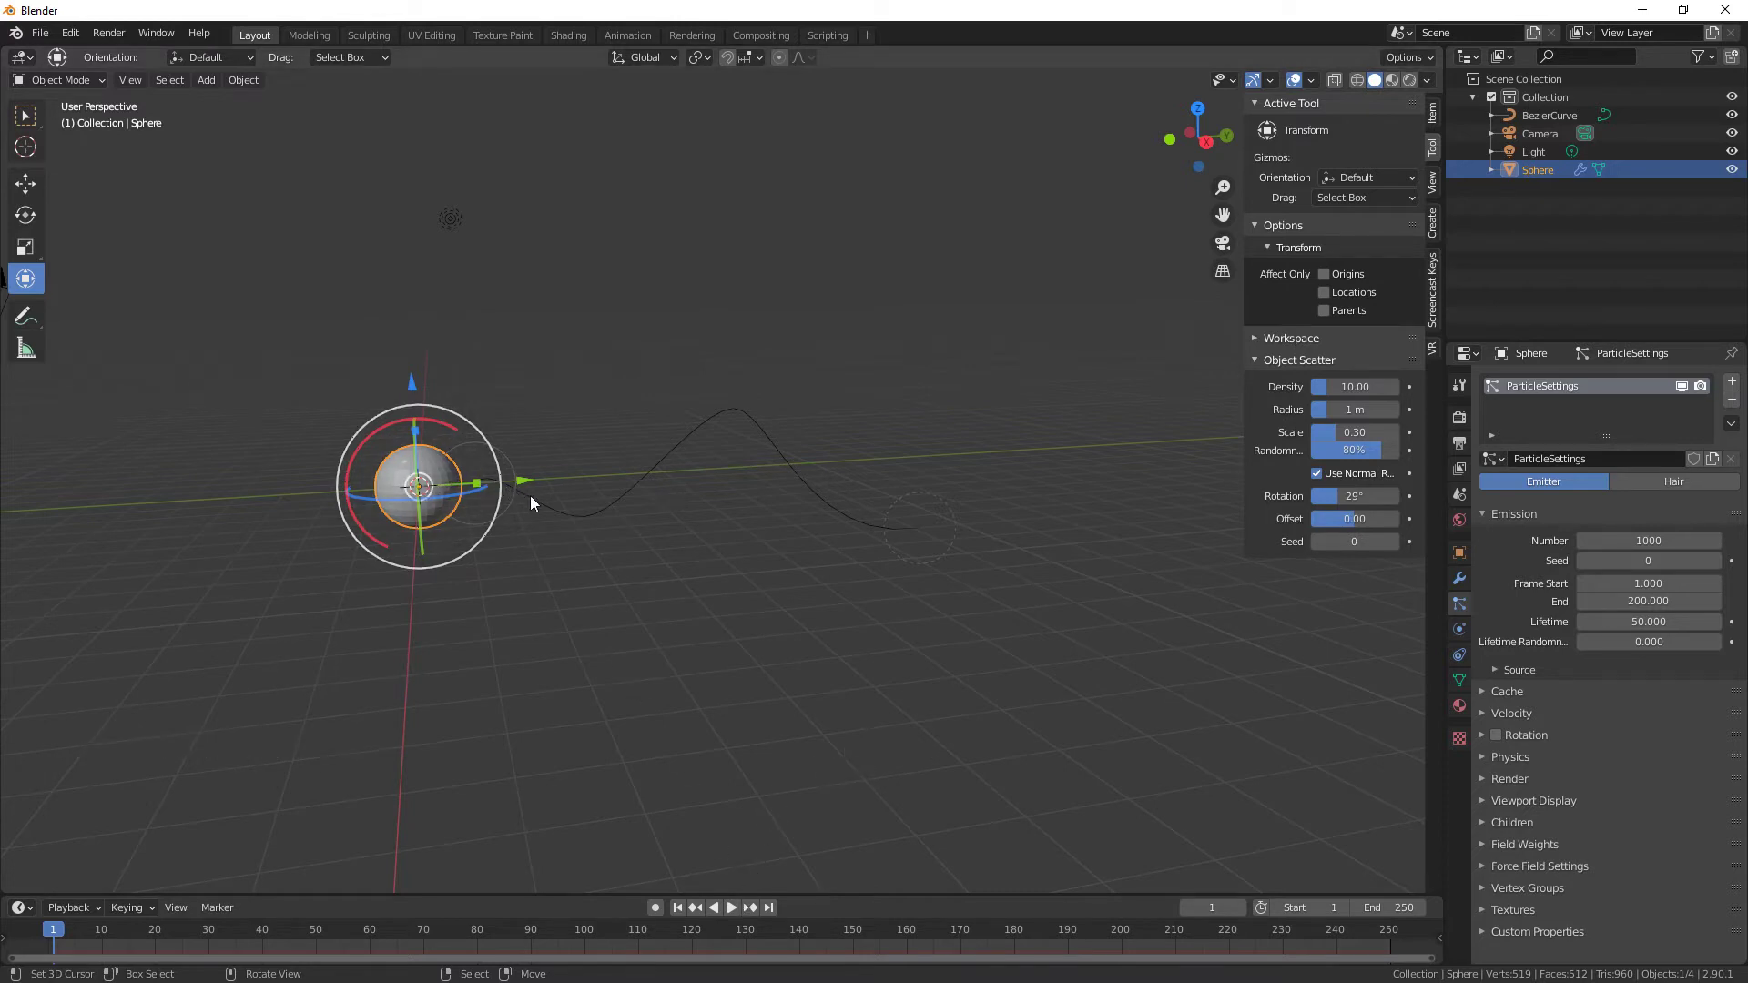
click(730, 906)
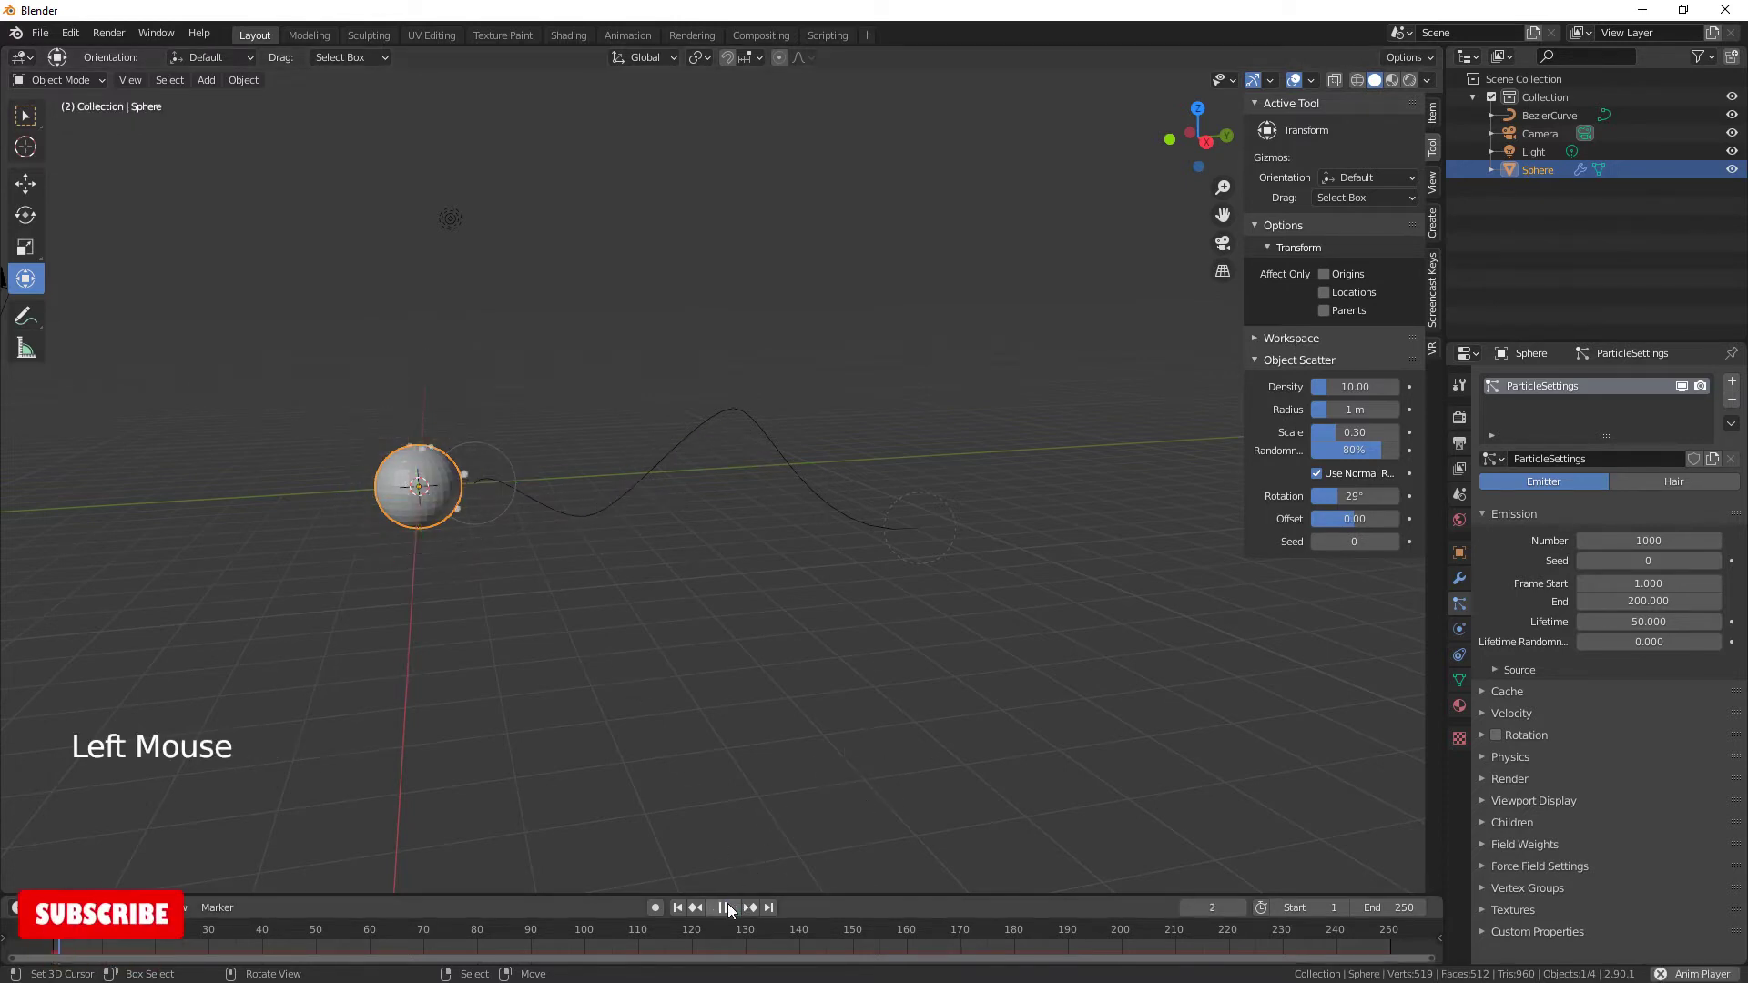
click(759, 754)
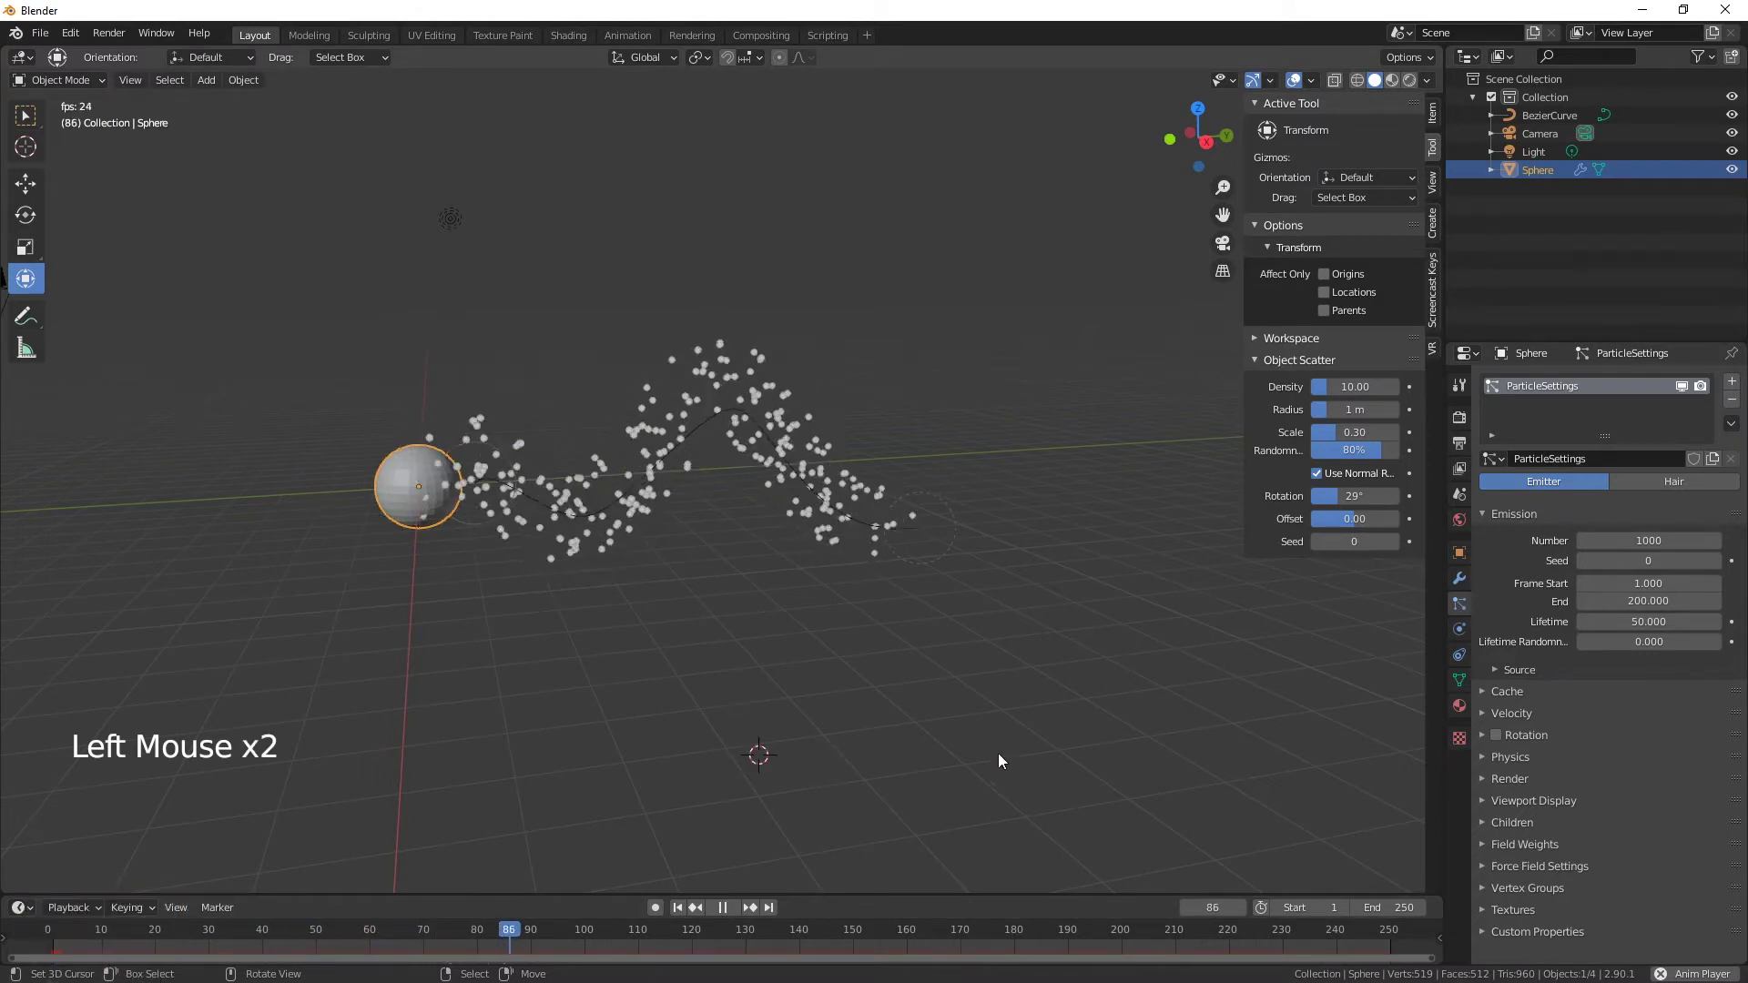
click(723, 907)
middle_drag(937, 710, 870, 670)
In Edit Mode, push the curve's end point outward and move the peak and end points right.
right_click(859, 604)
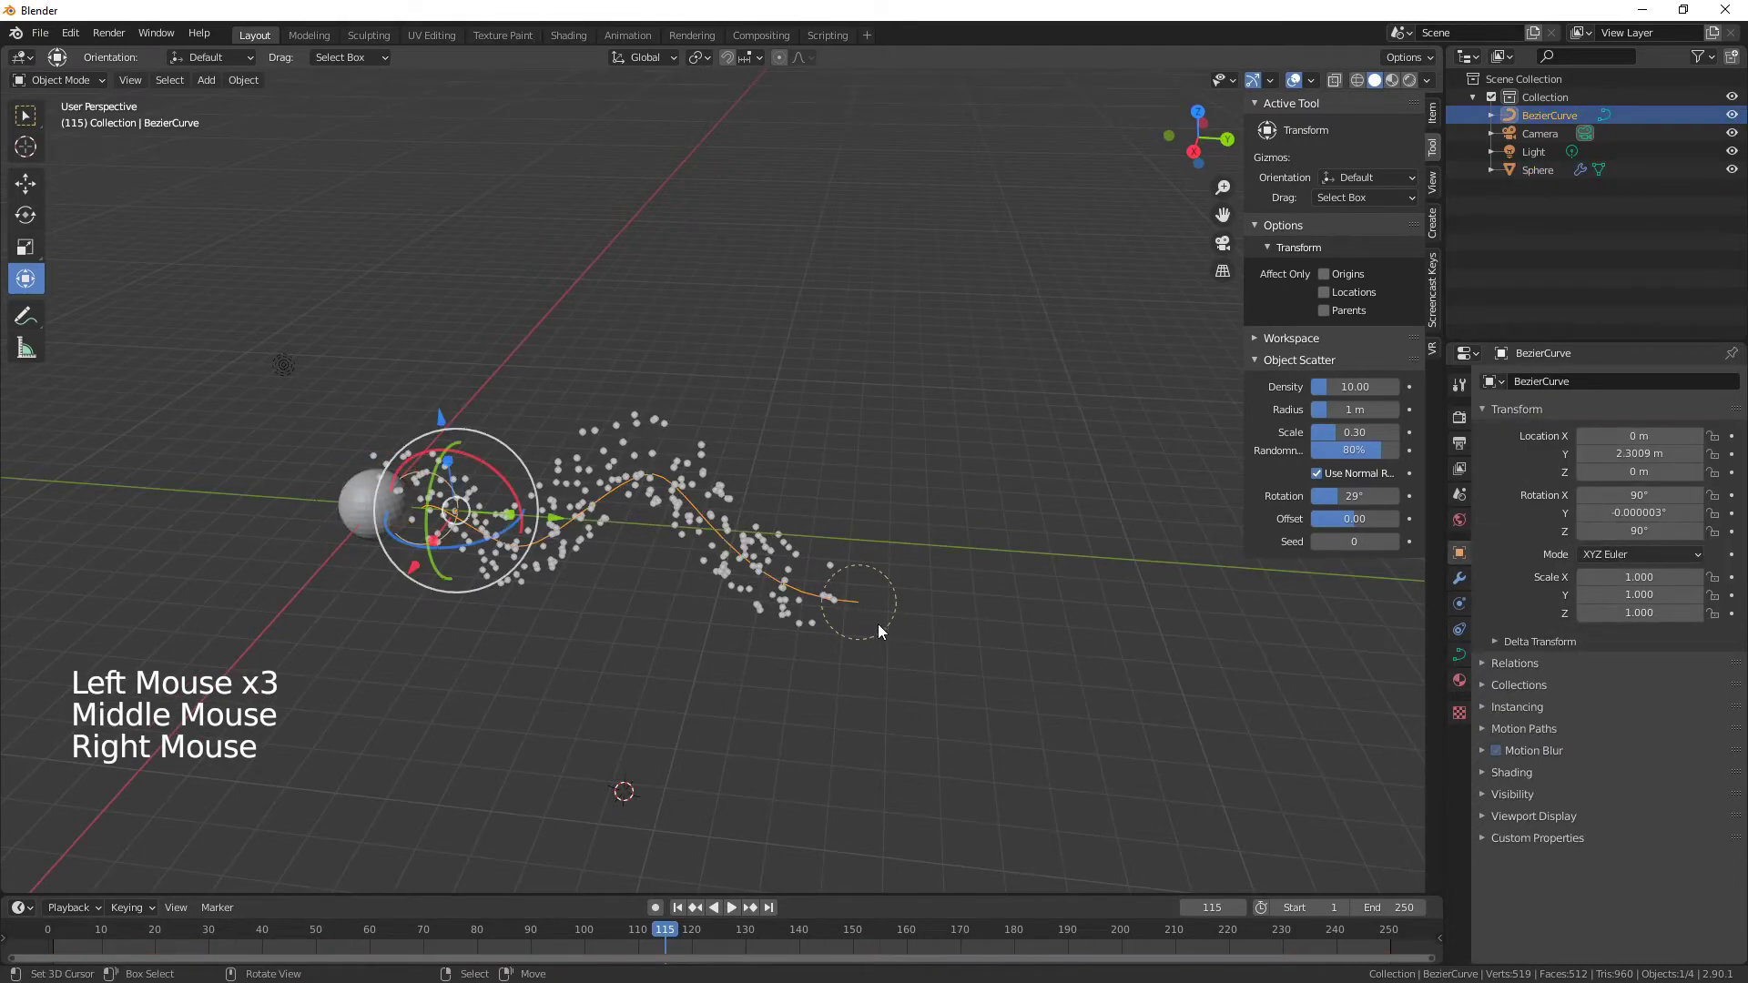
key(Tab)
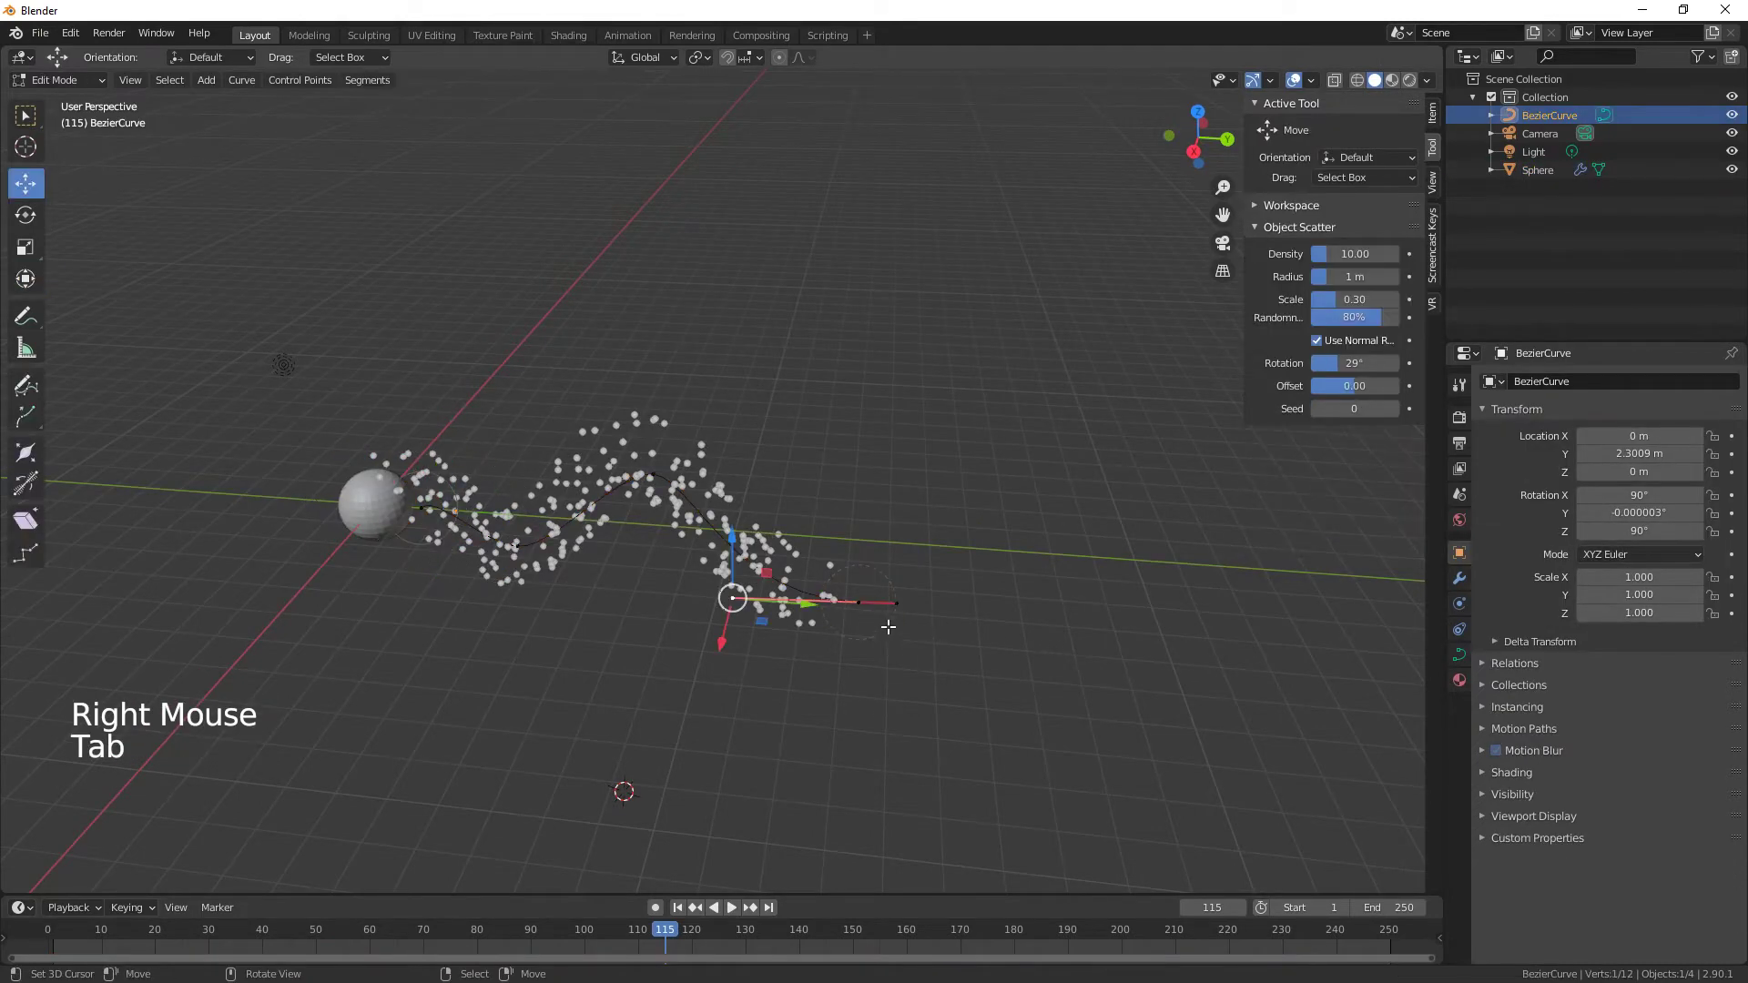
right_click(859, 604)
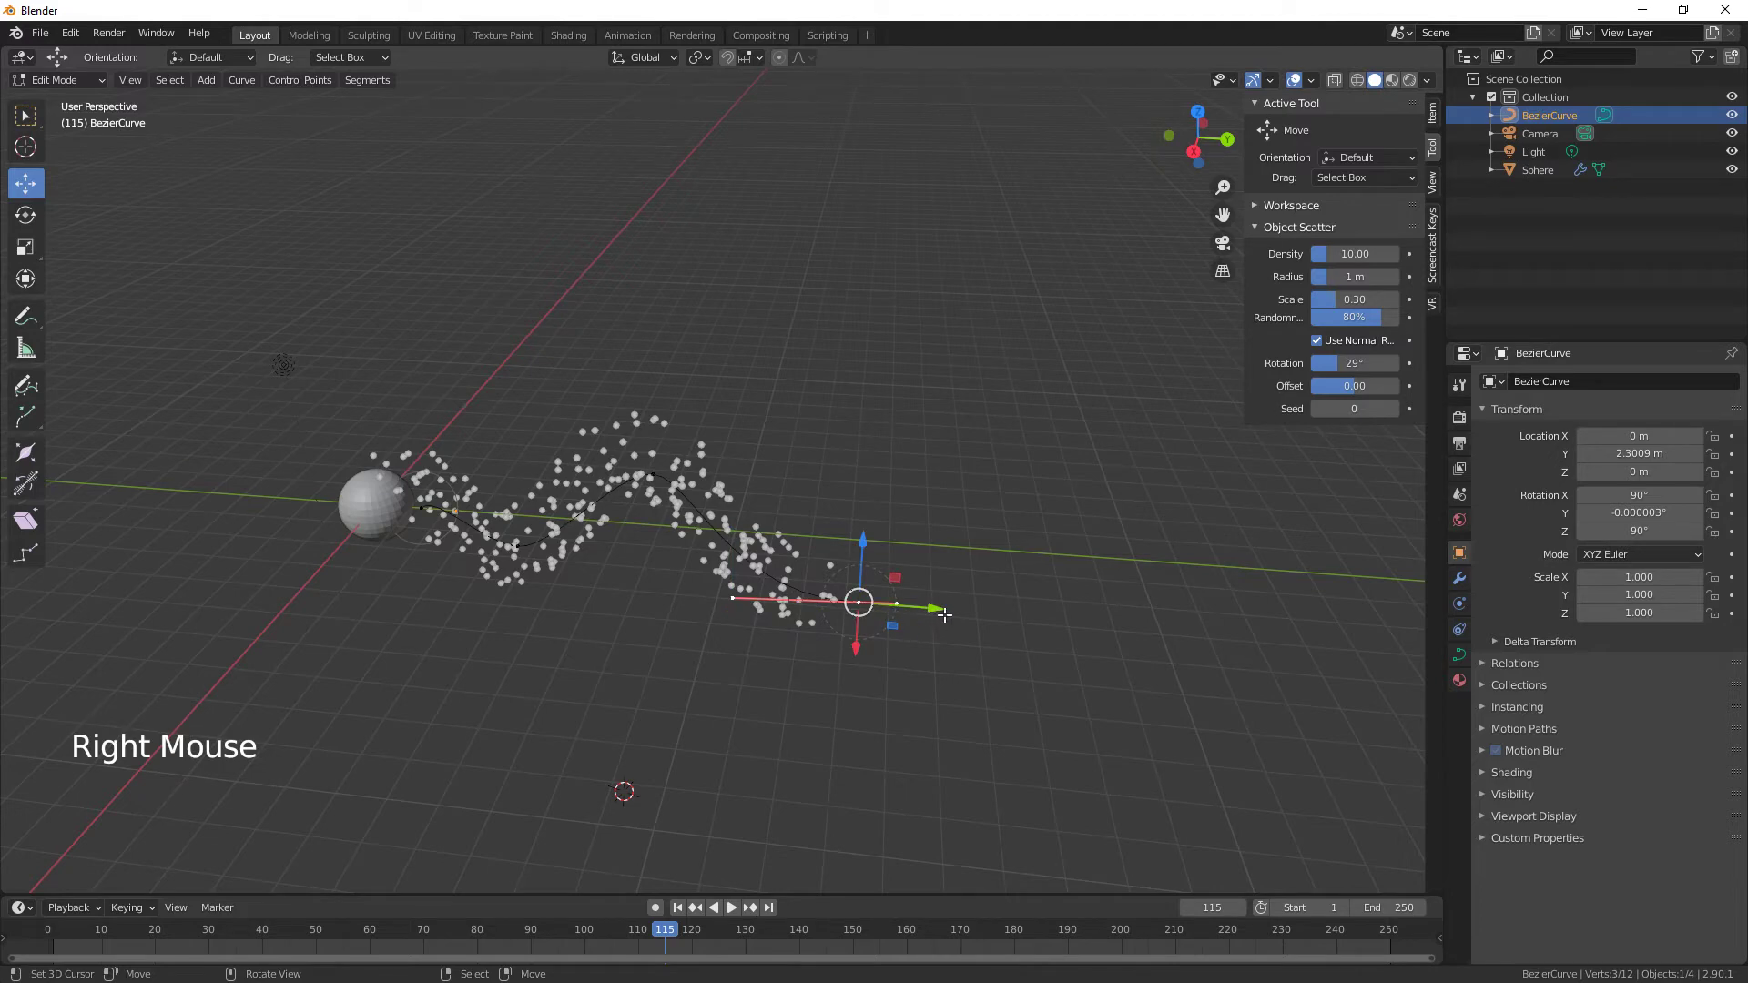
drag(933, 604, 1007, 604)
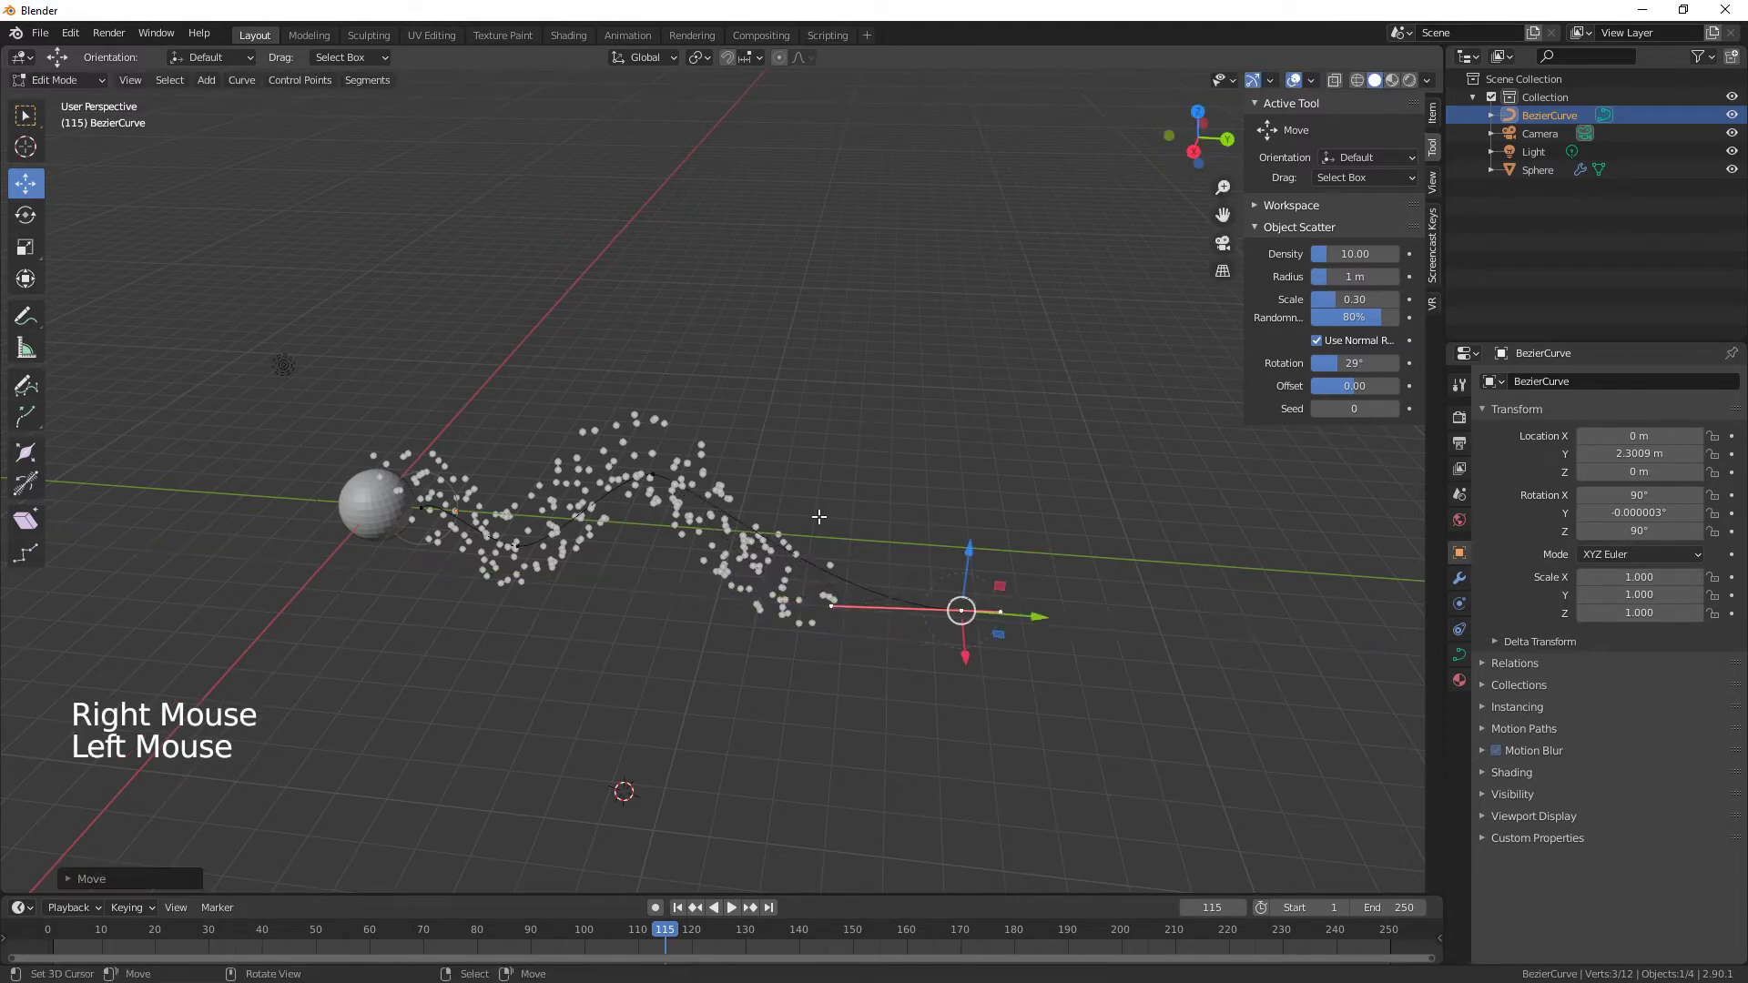
right_click(651, 474)
drag(701, 479, 756, 518)
middle_drag(756, 519, 801, 619)
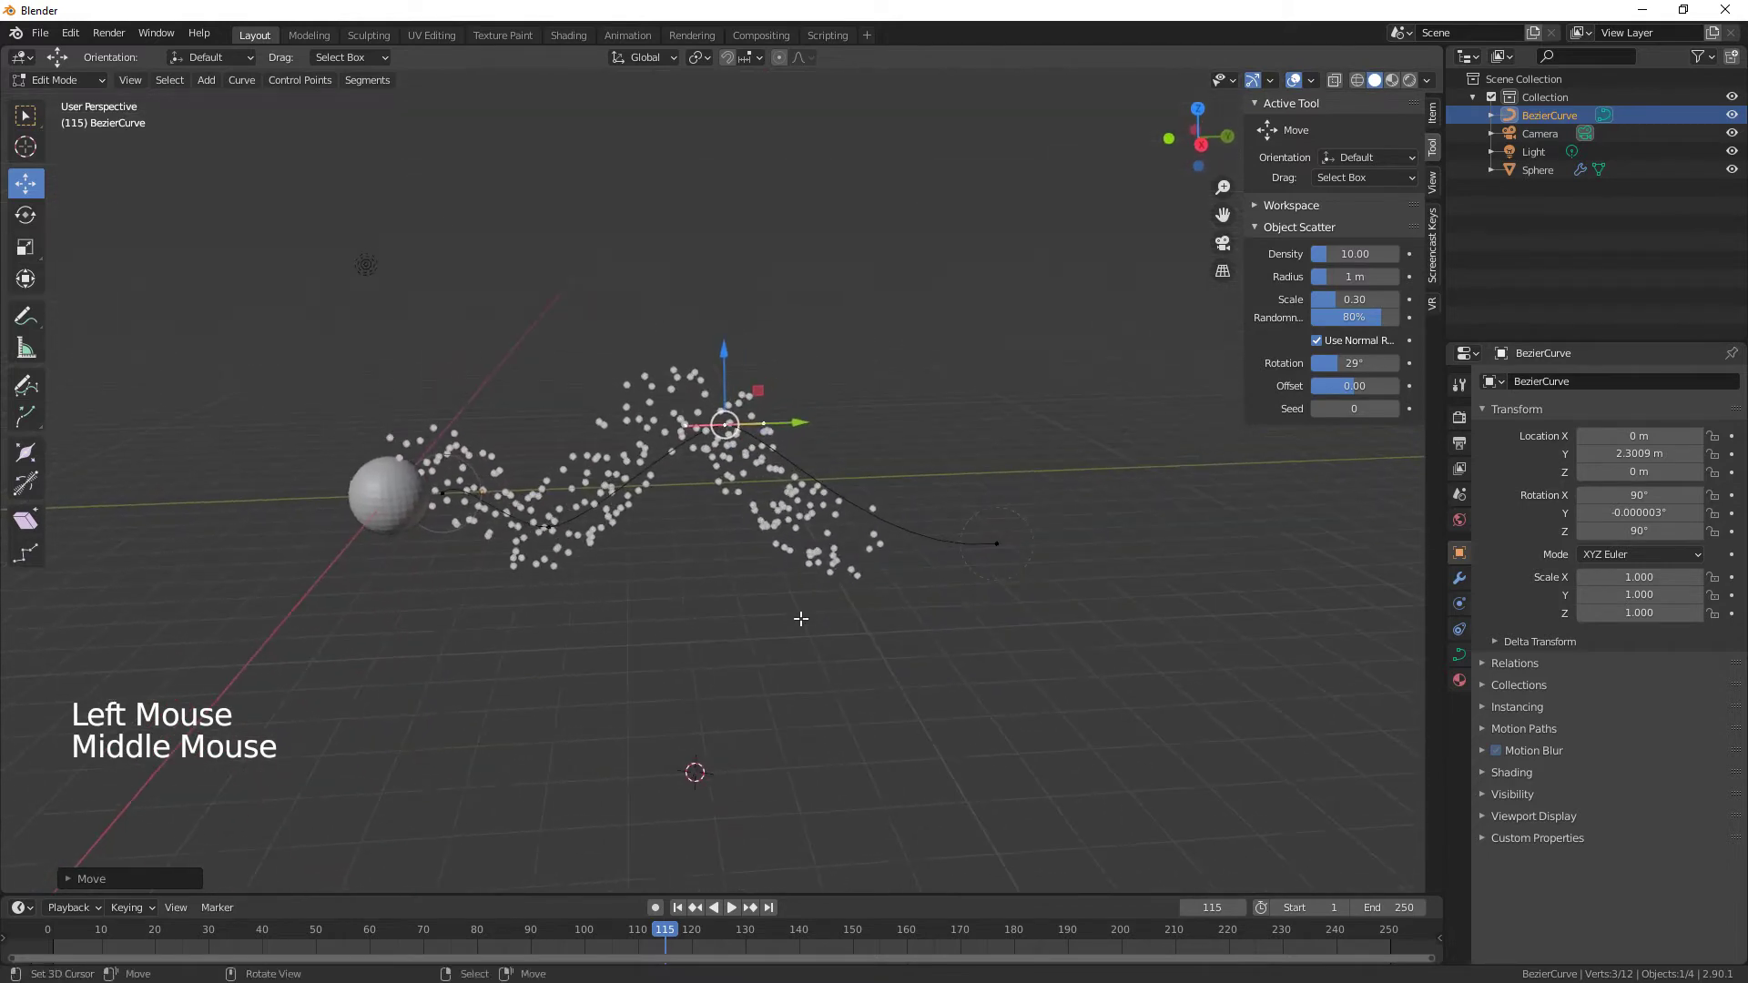
shift+right_click(980, 544)
drag(923, 482, 1035, 467)
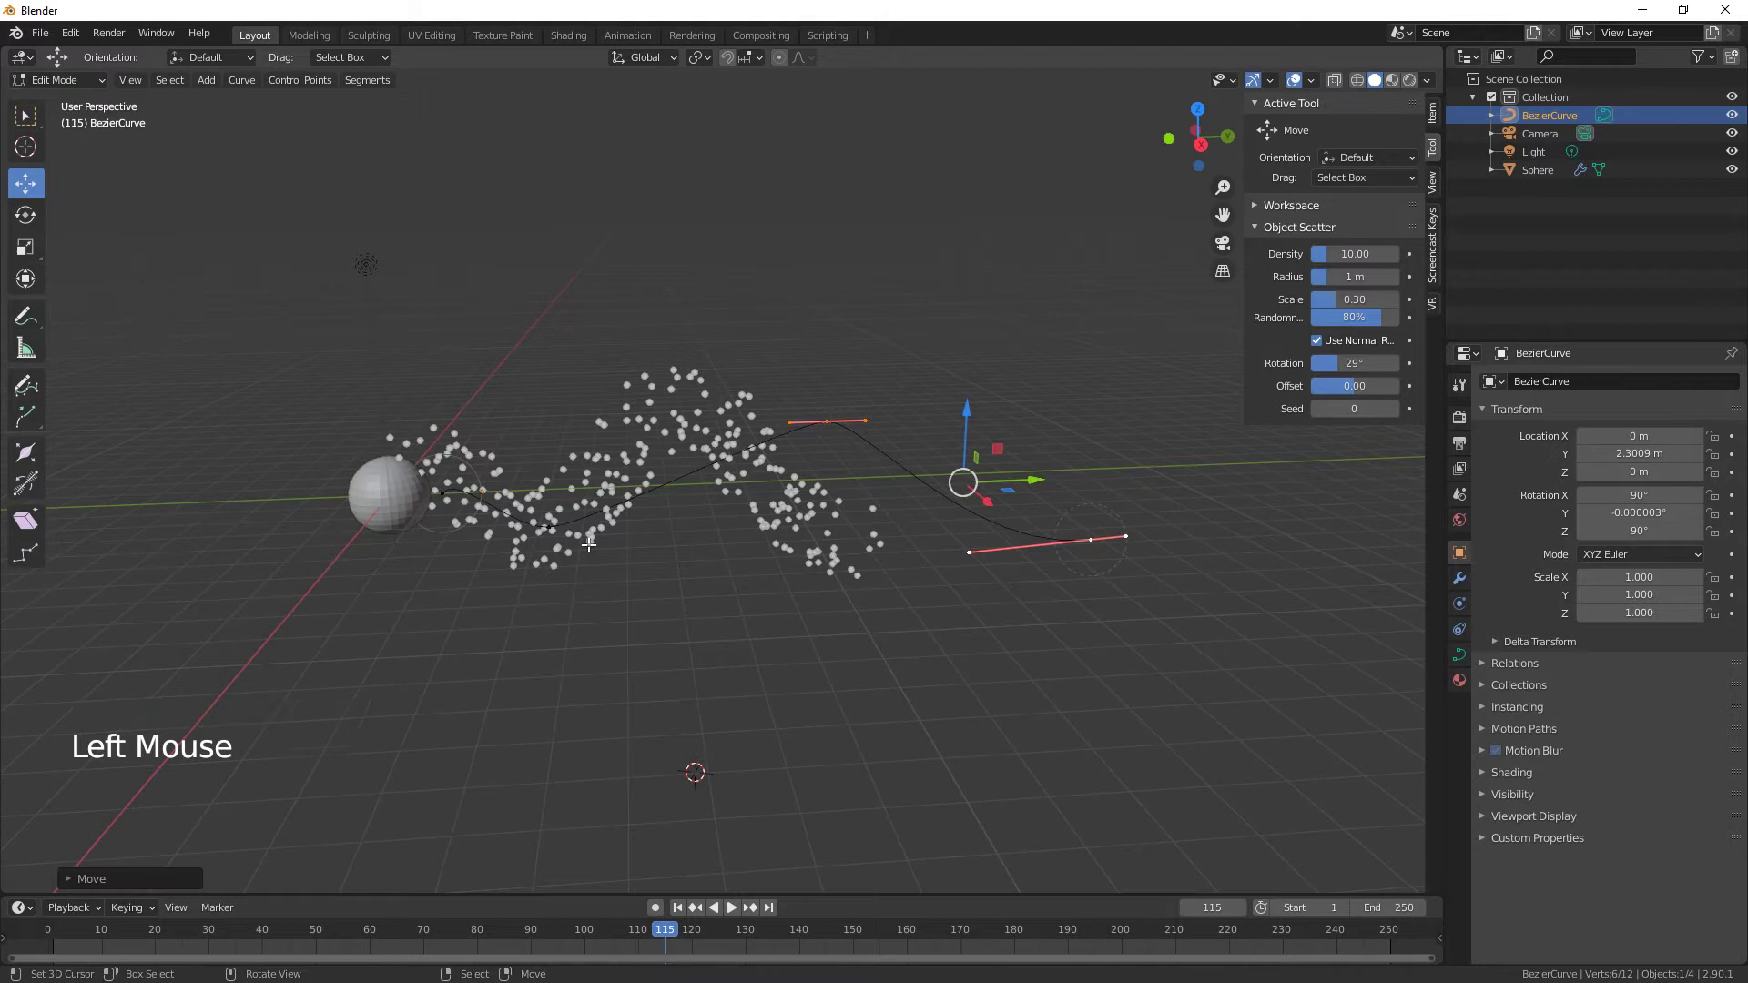
Shift a lower control point right and extend the end point farther right.
right_click(553, 528)
click(592, 526)
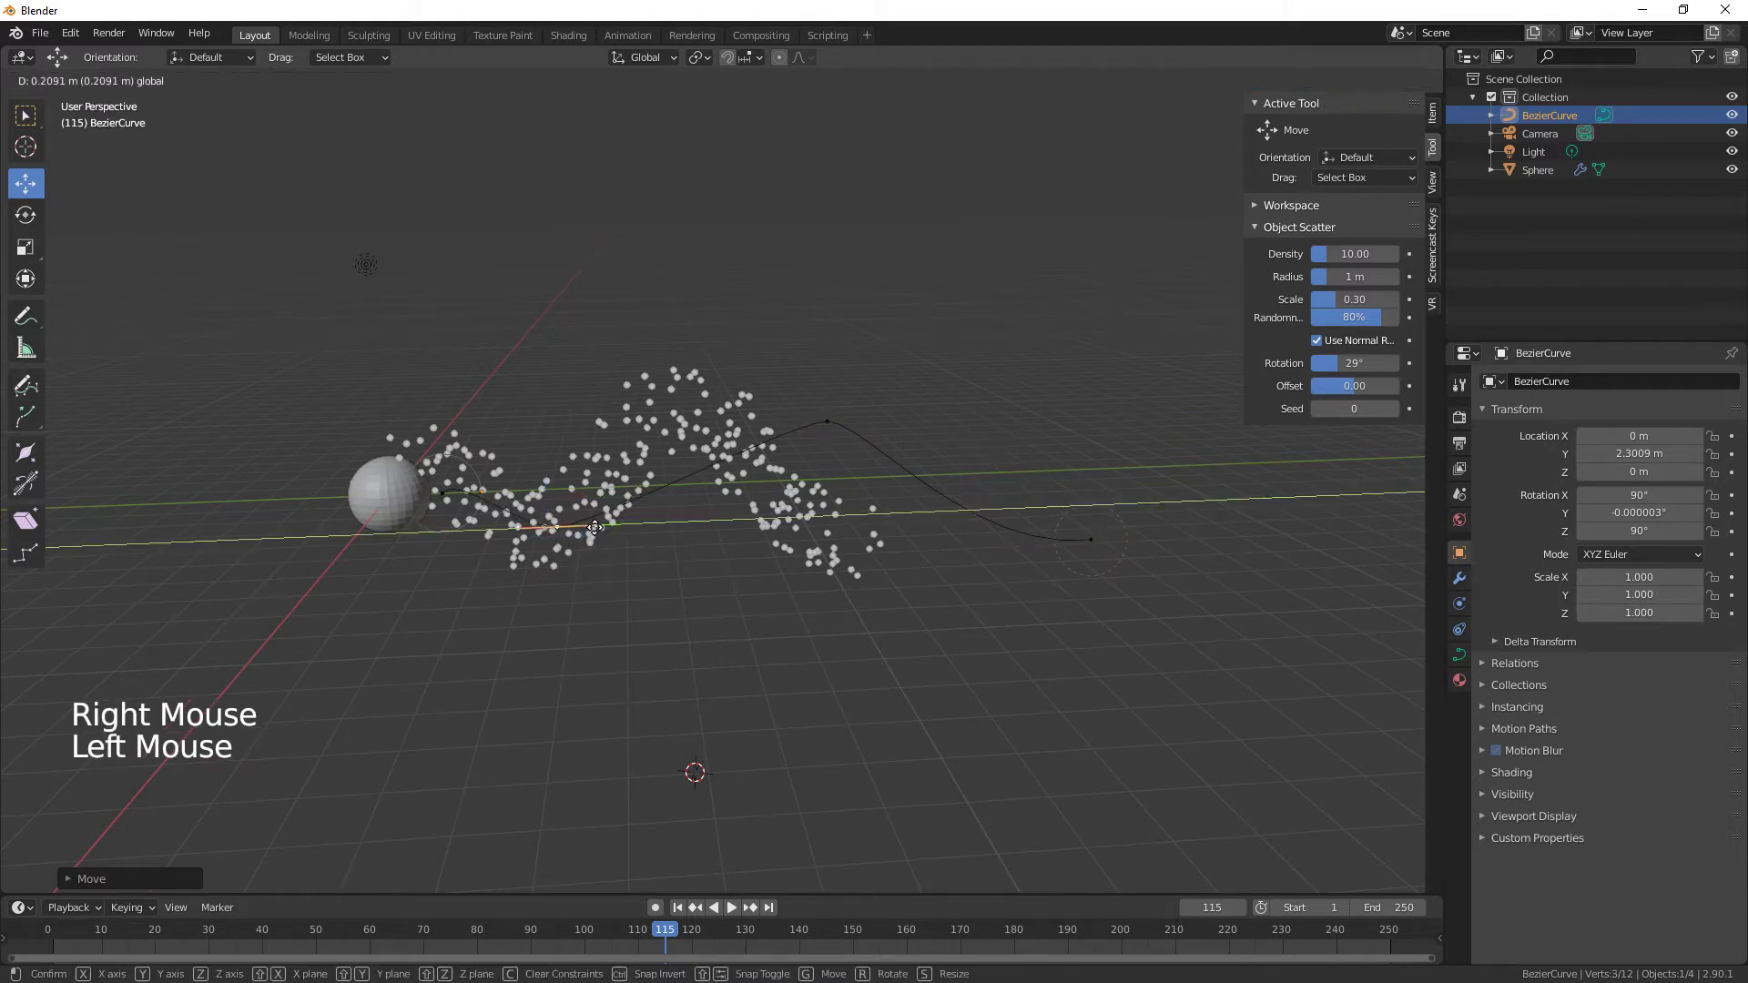
right_click(596, 526)
drag(596, 526, 711, 520)
right_click(860, 425)
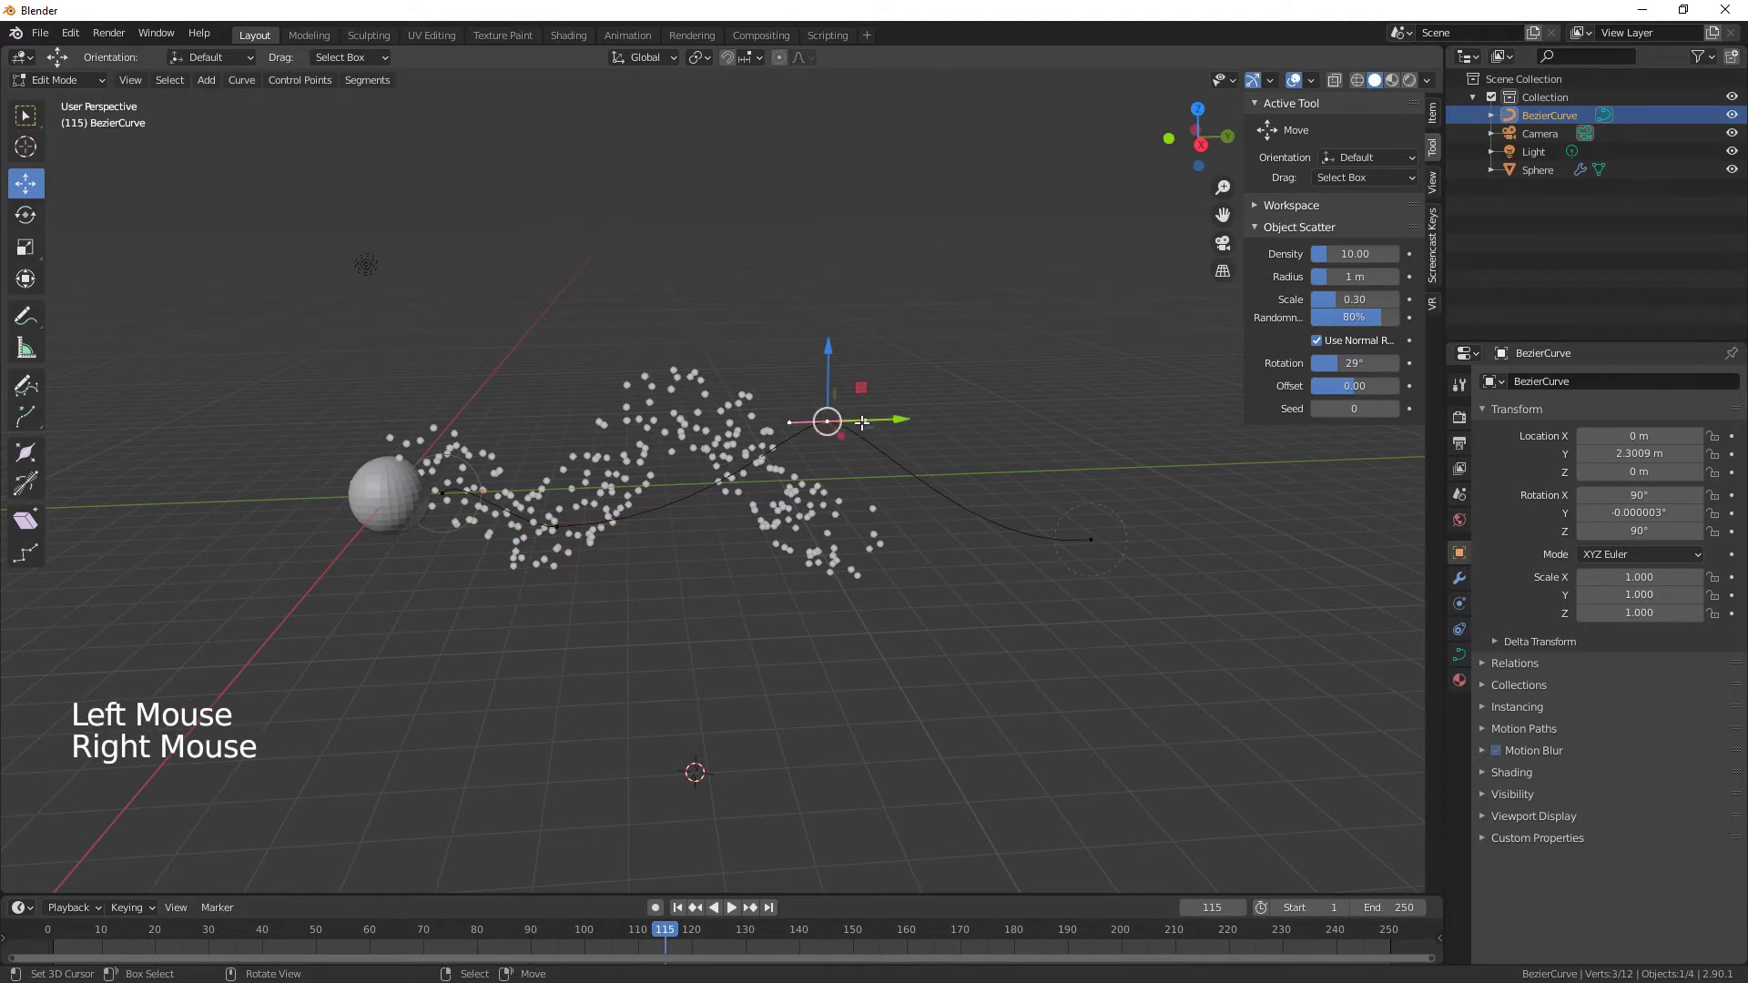
drag(906, 420, 924, 455)
right_click(924, 455)
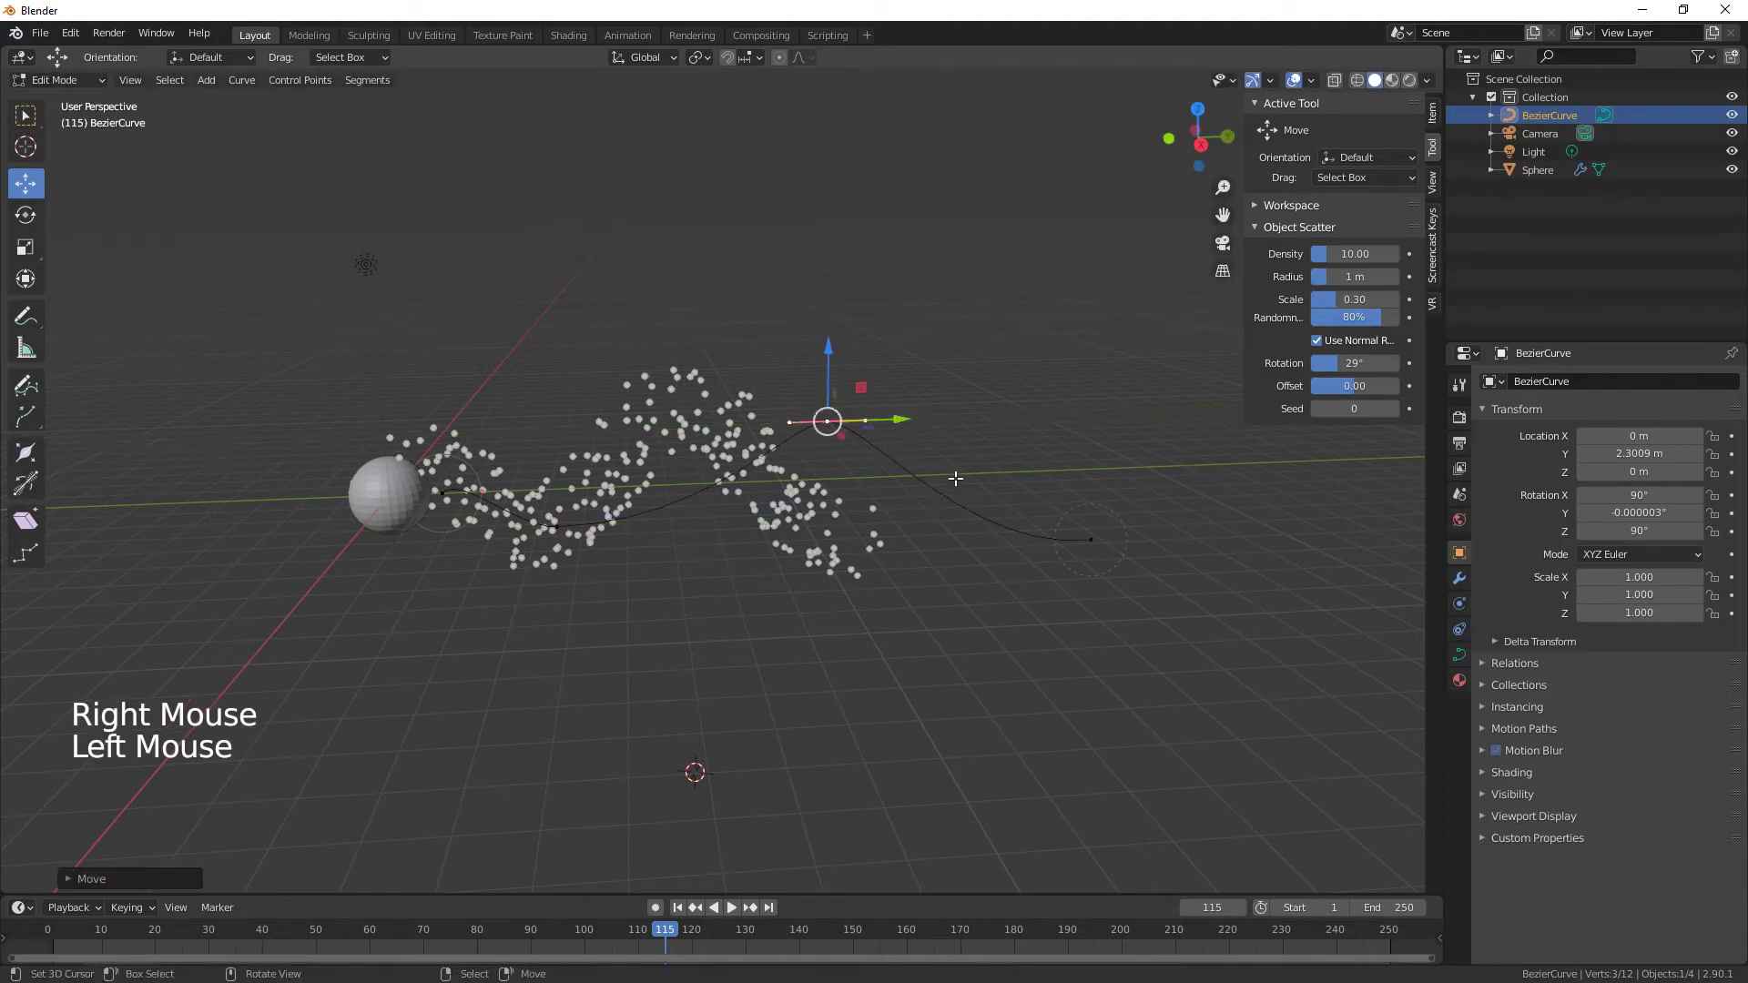
right_click(1091, 538)
drag(1157, 535, 1210, 534)
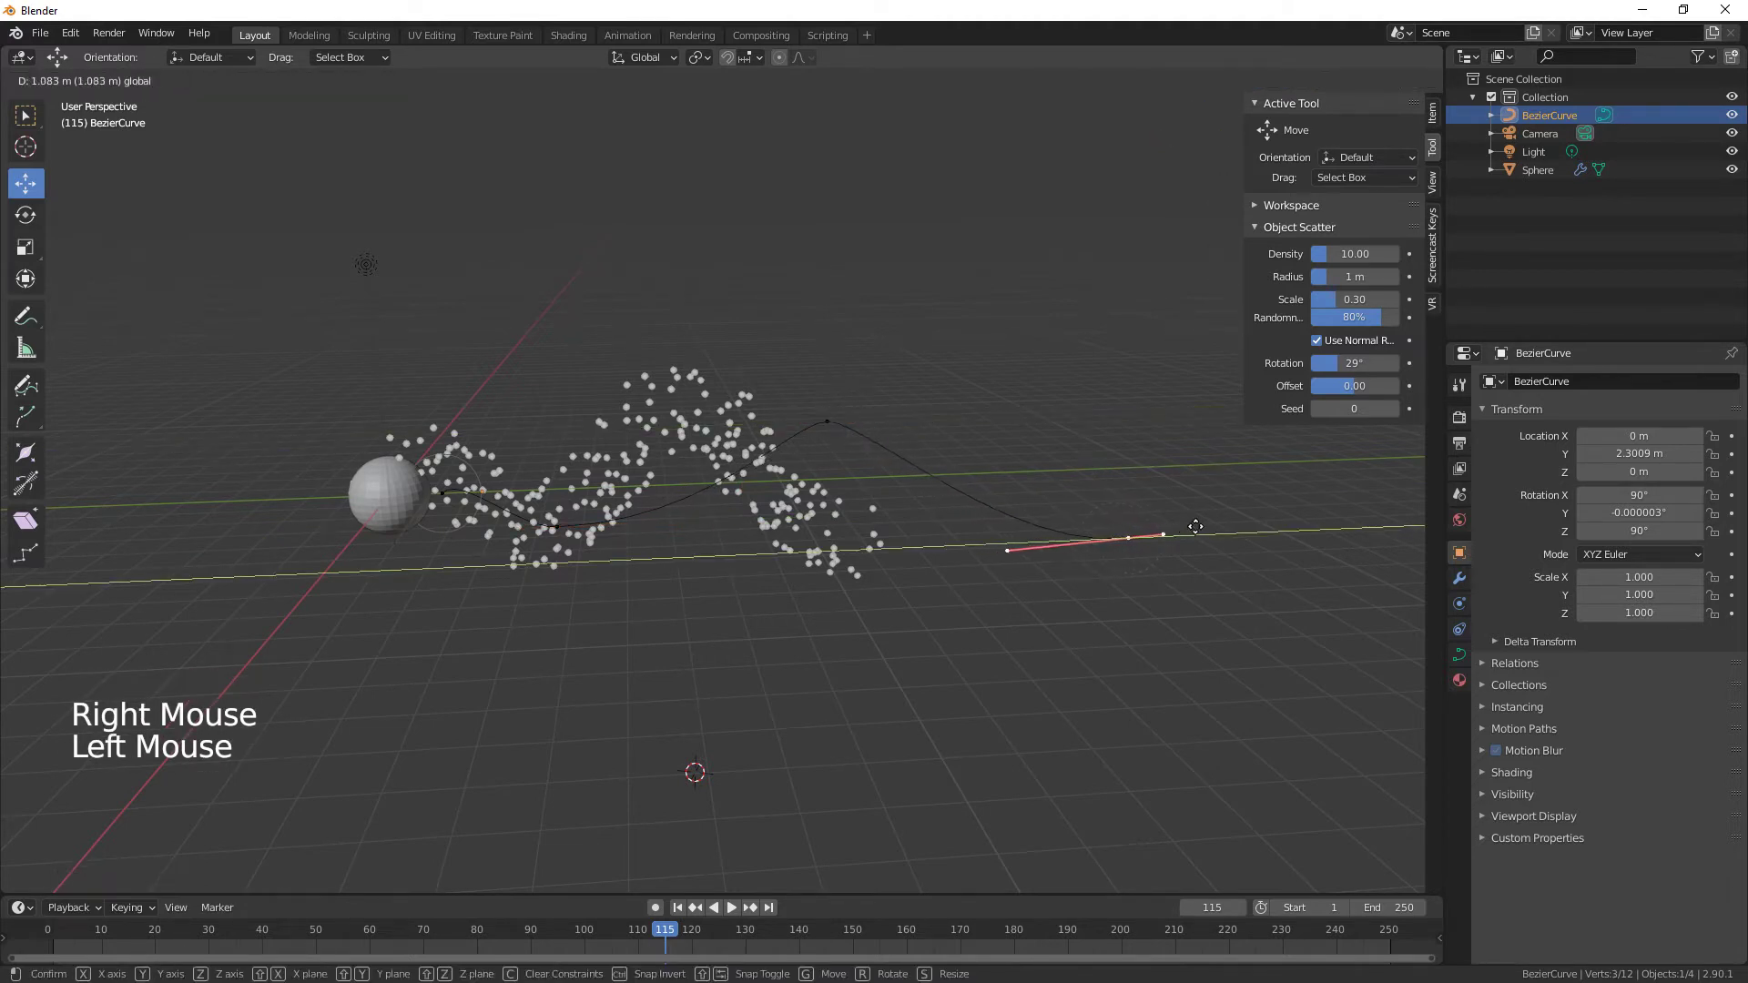
Preview the trail, then pull the top point's two handles apart to broaden the peak.
double_click(677, 907)
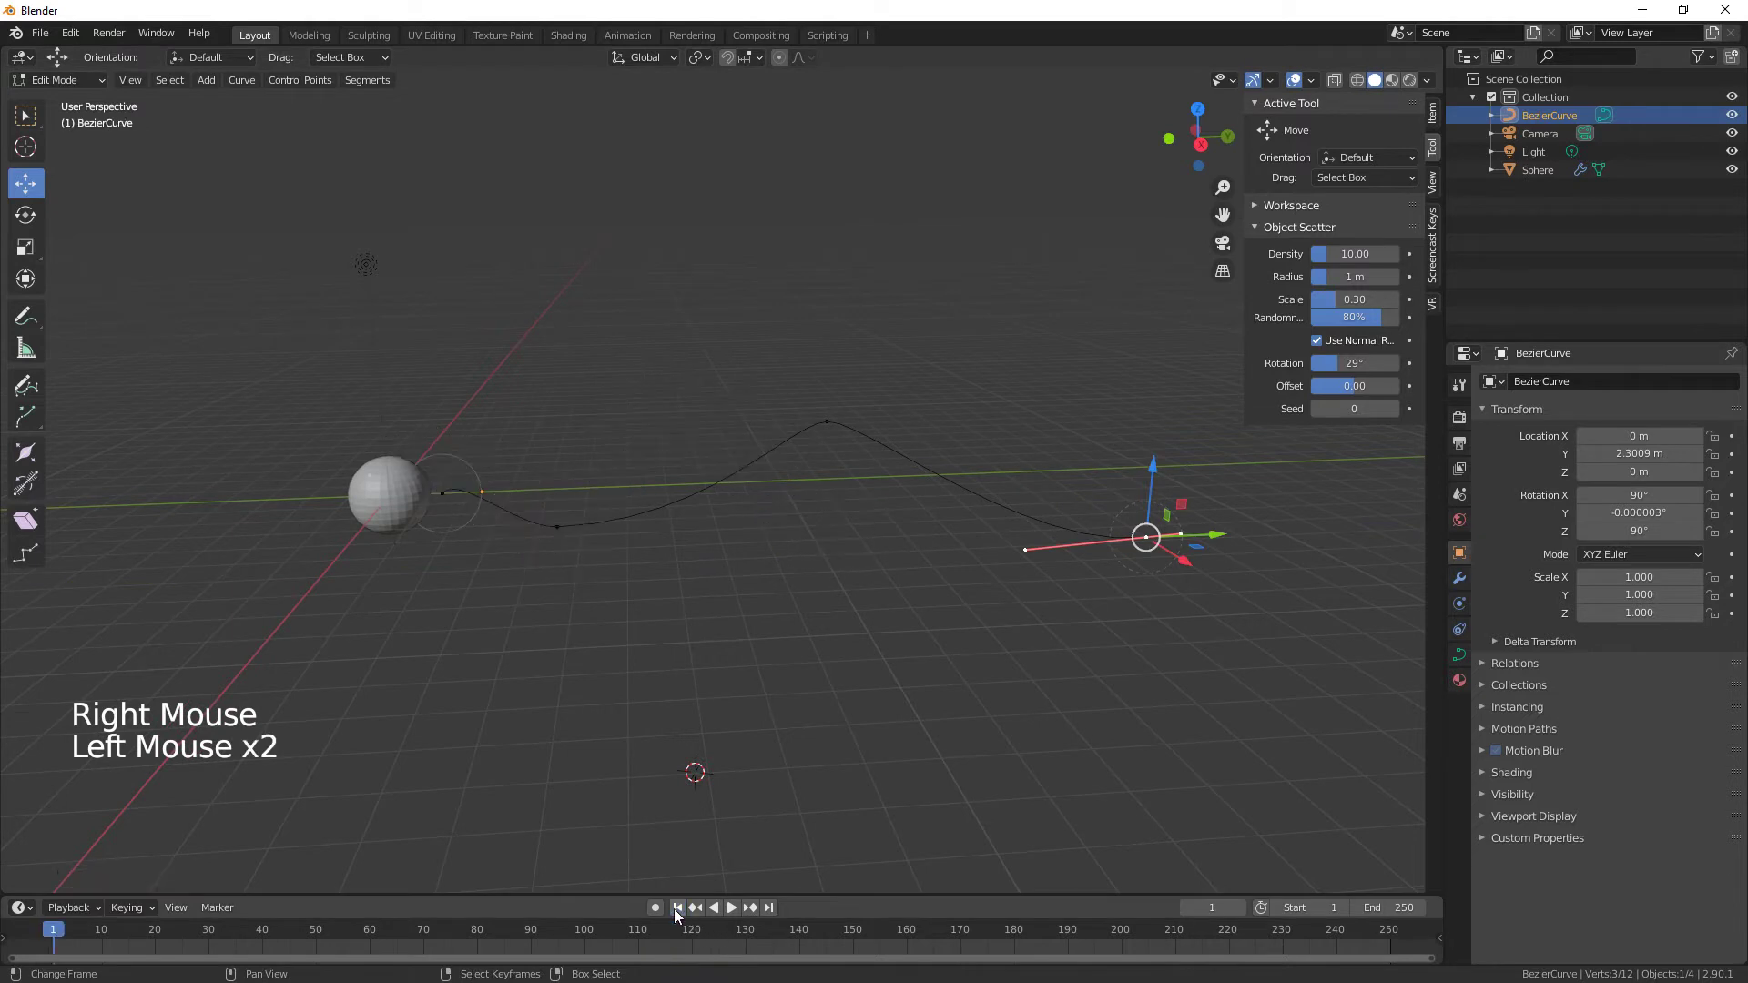
click(731, 908)
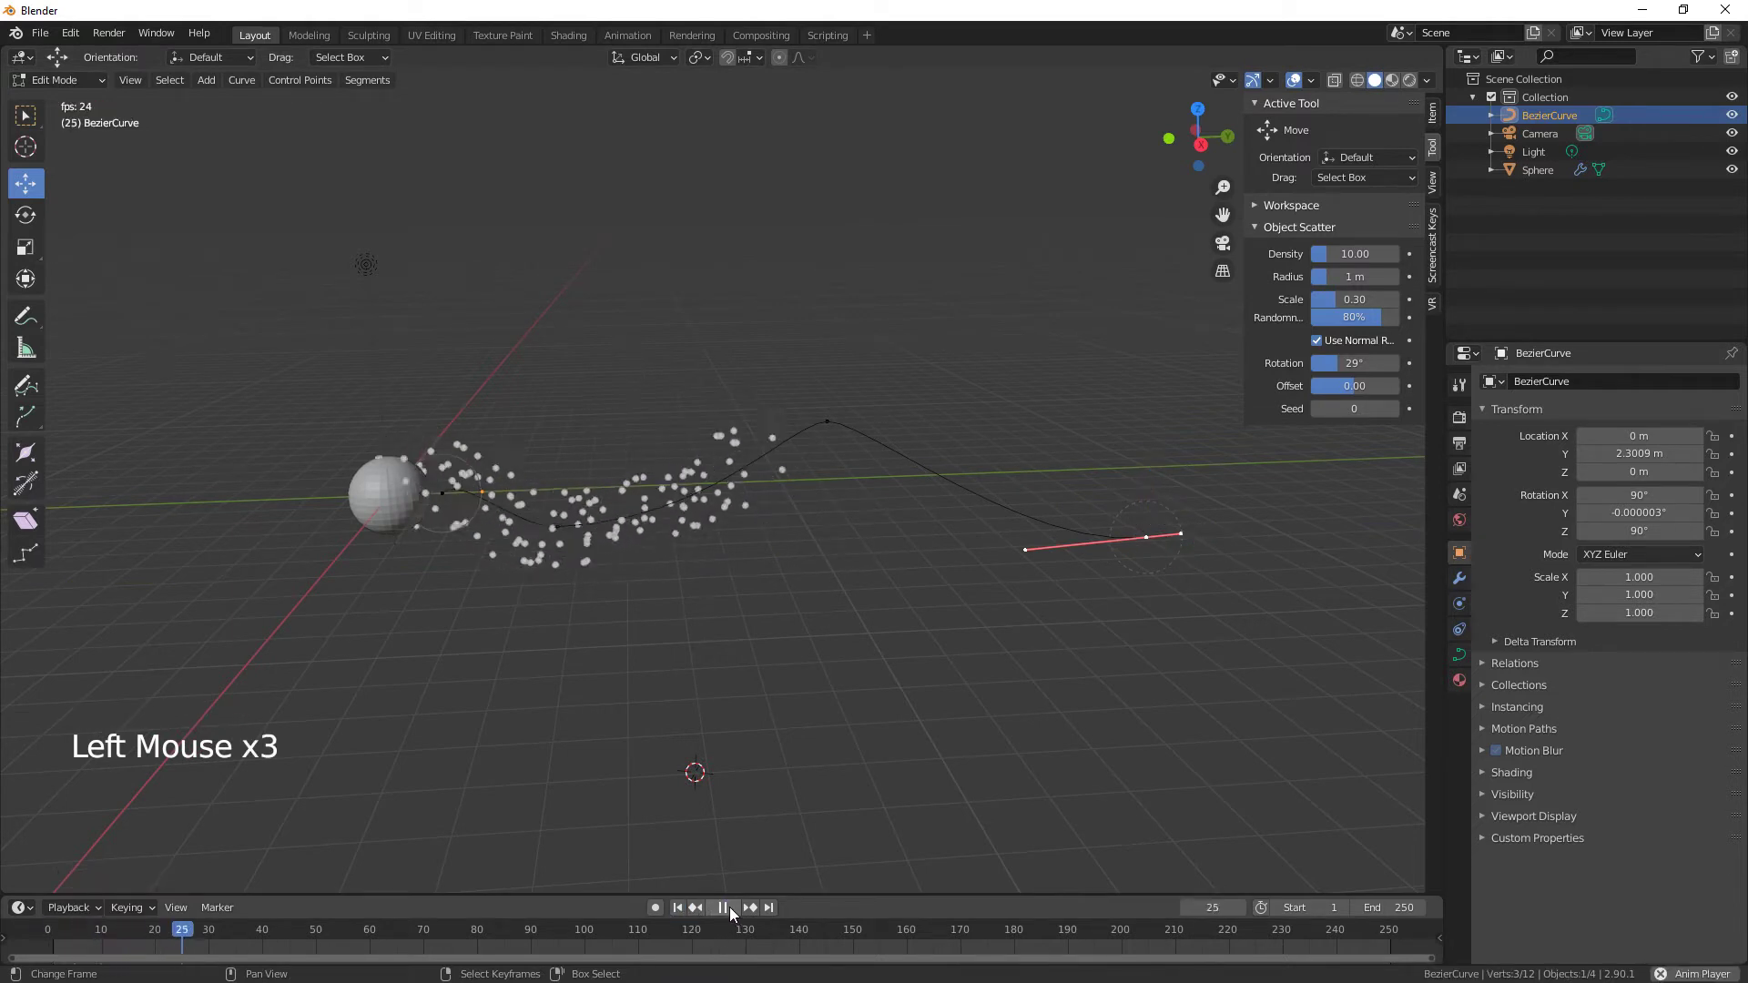
click(730, 907)
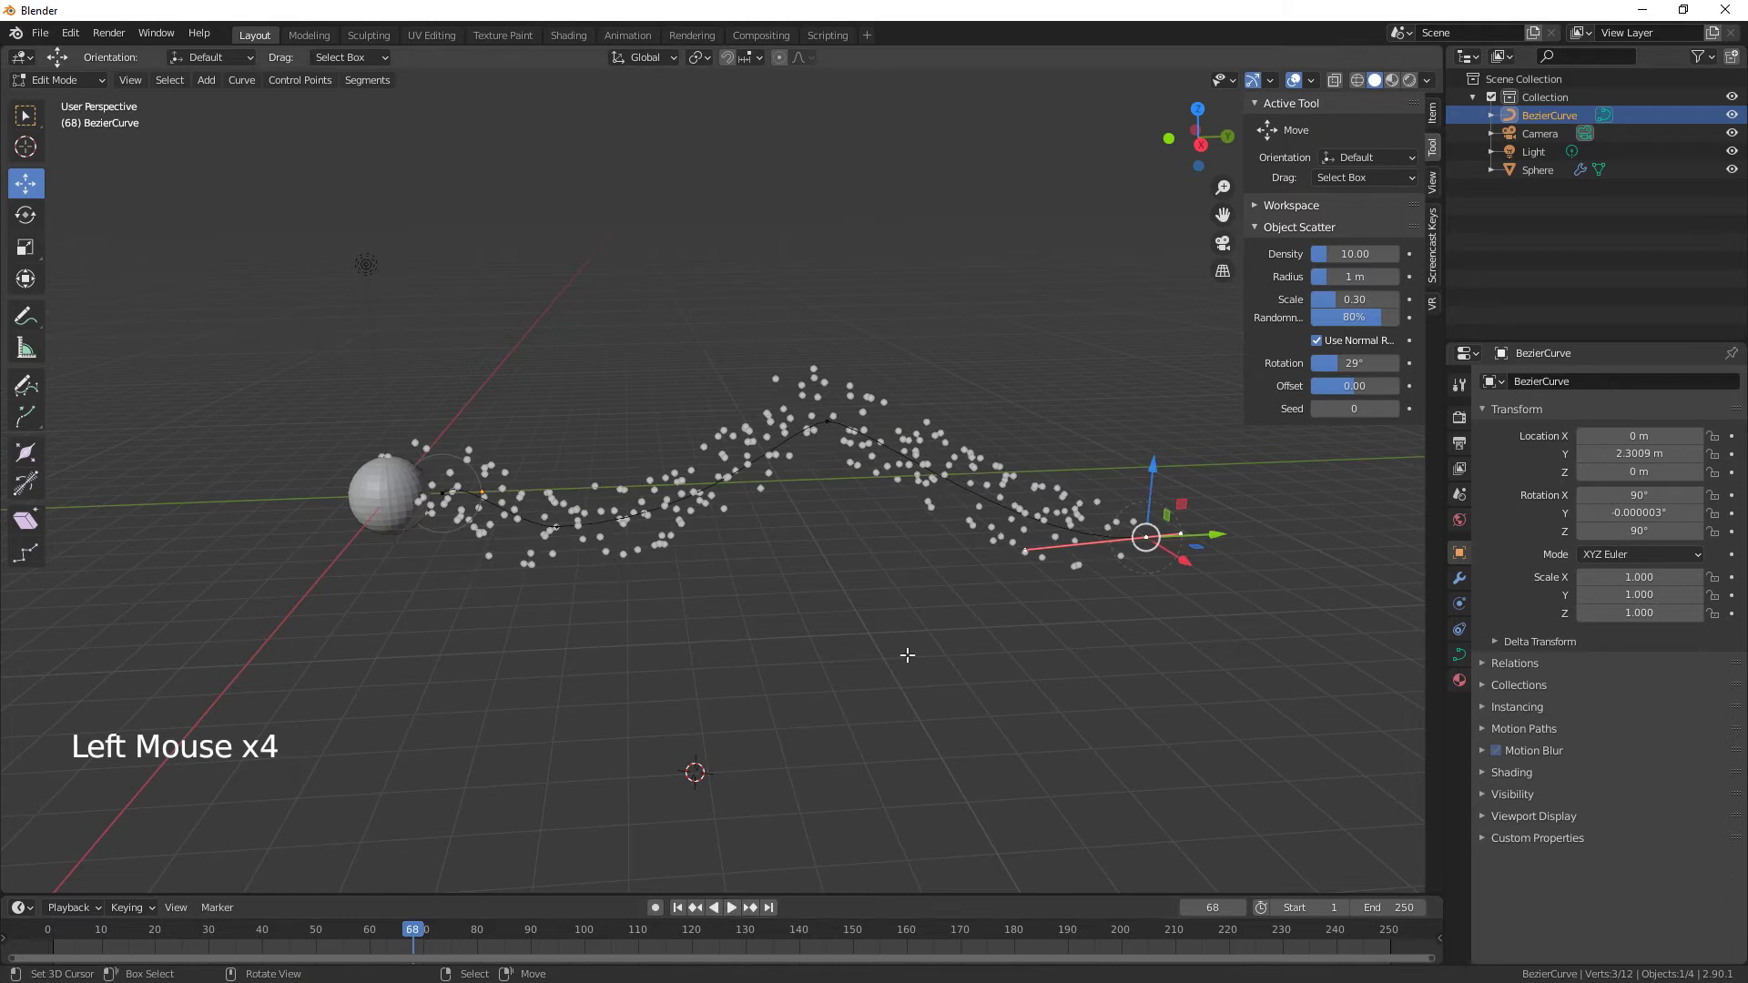
right_click(826, 422)
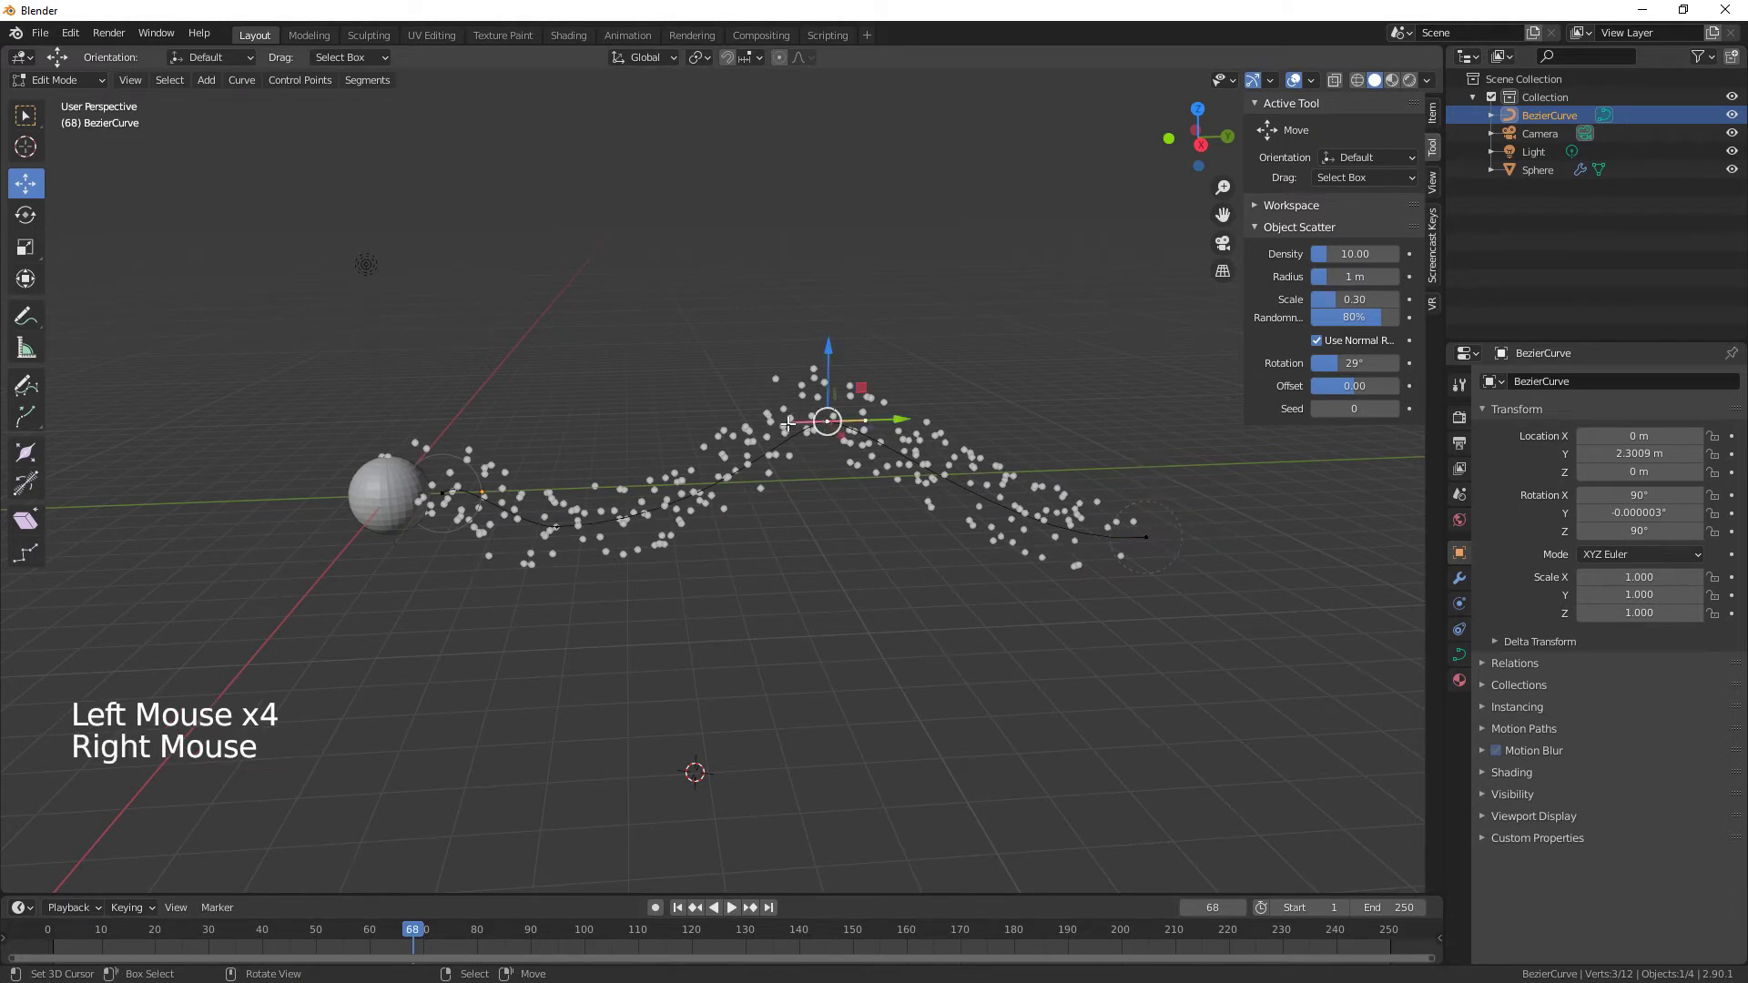
right_click(787, 424)
drag(865, 421, 806, 422)
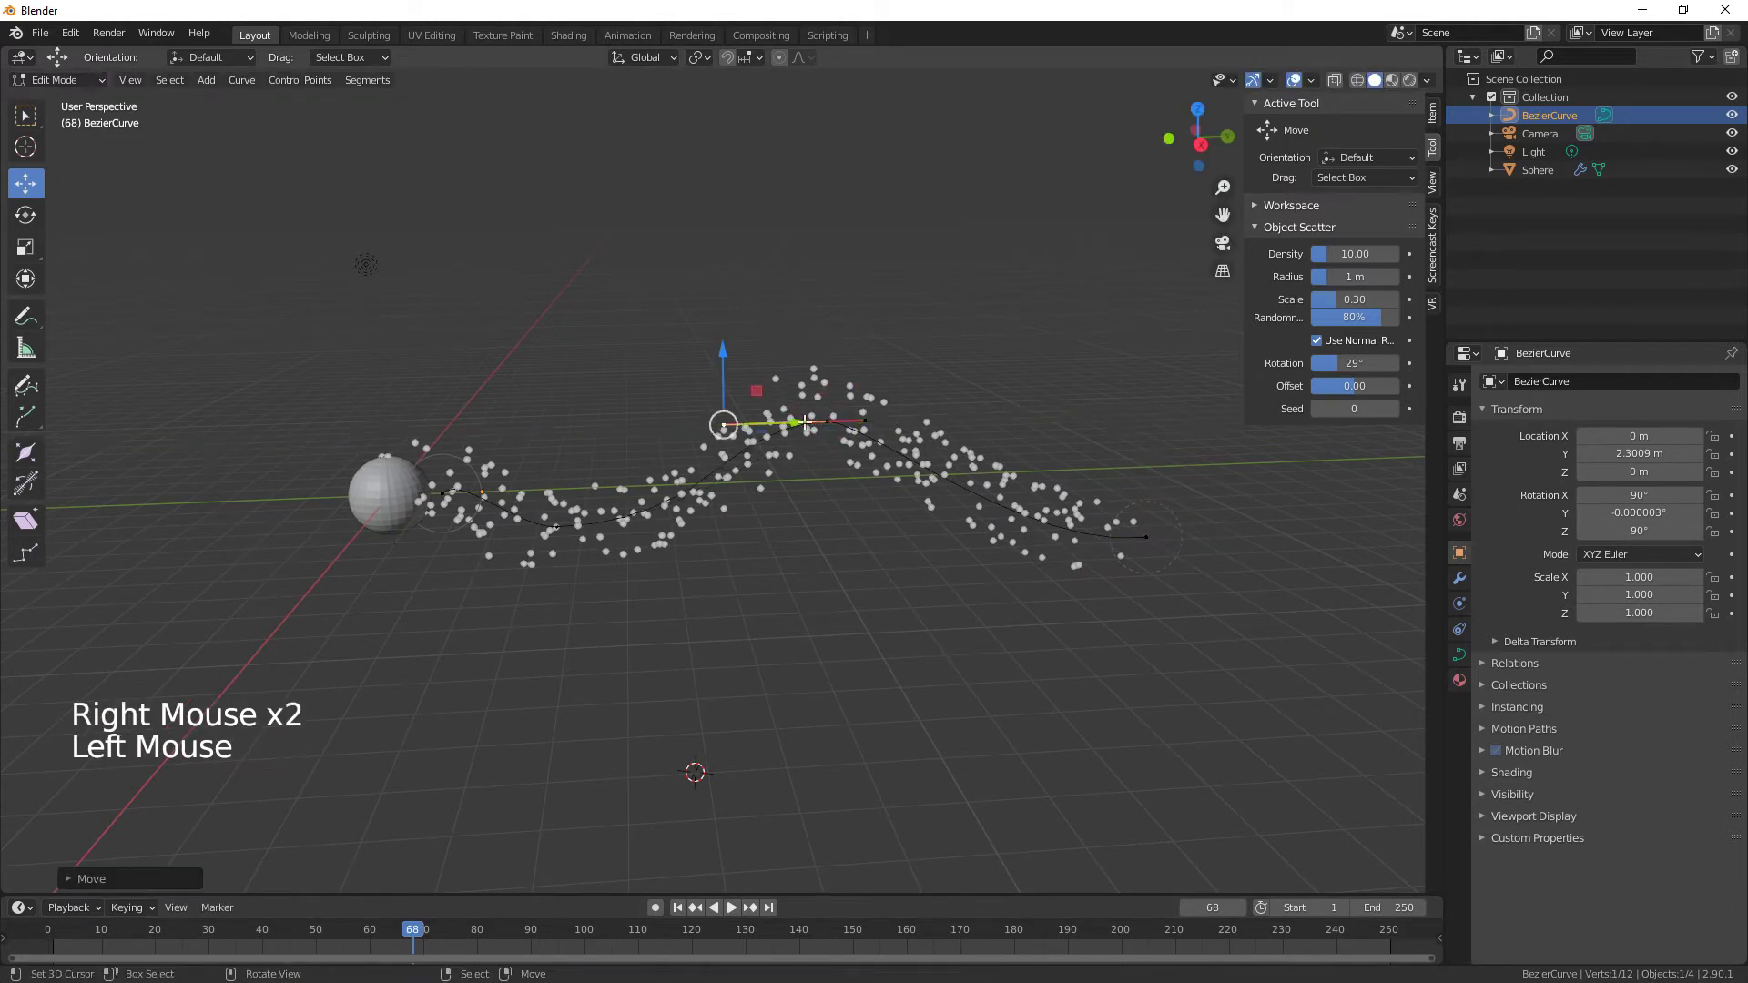
right_click(915, 420)
drag(915, 420, 989, 410)
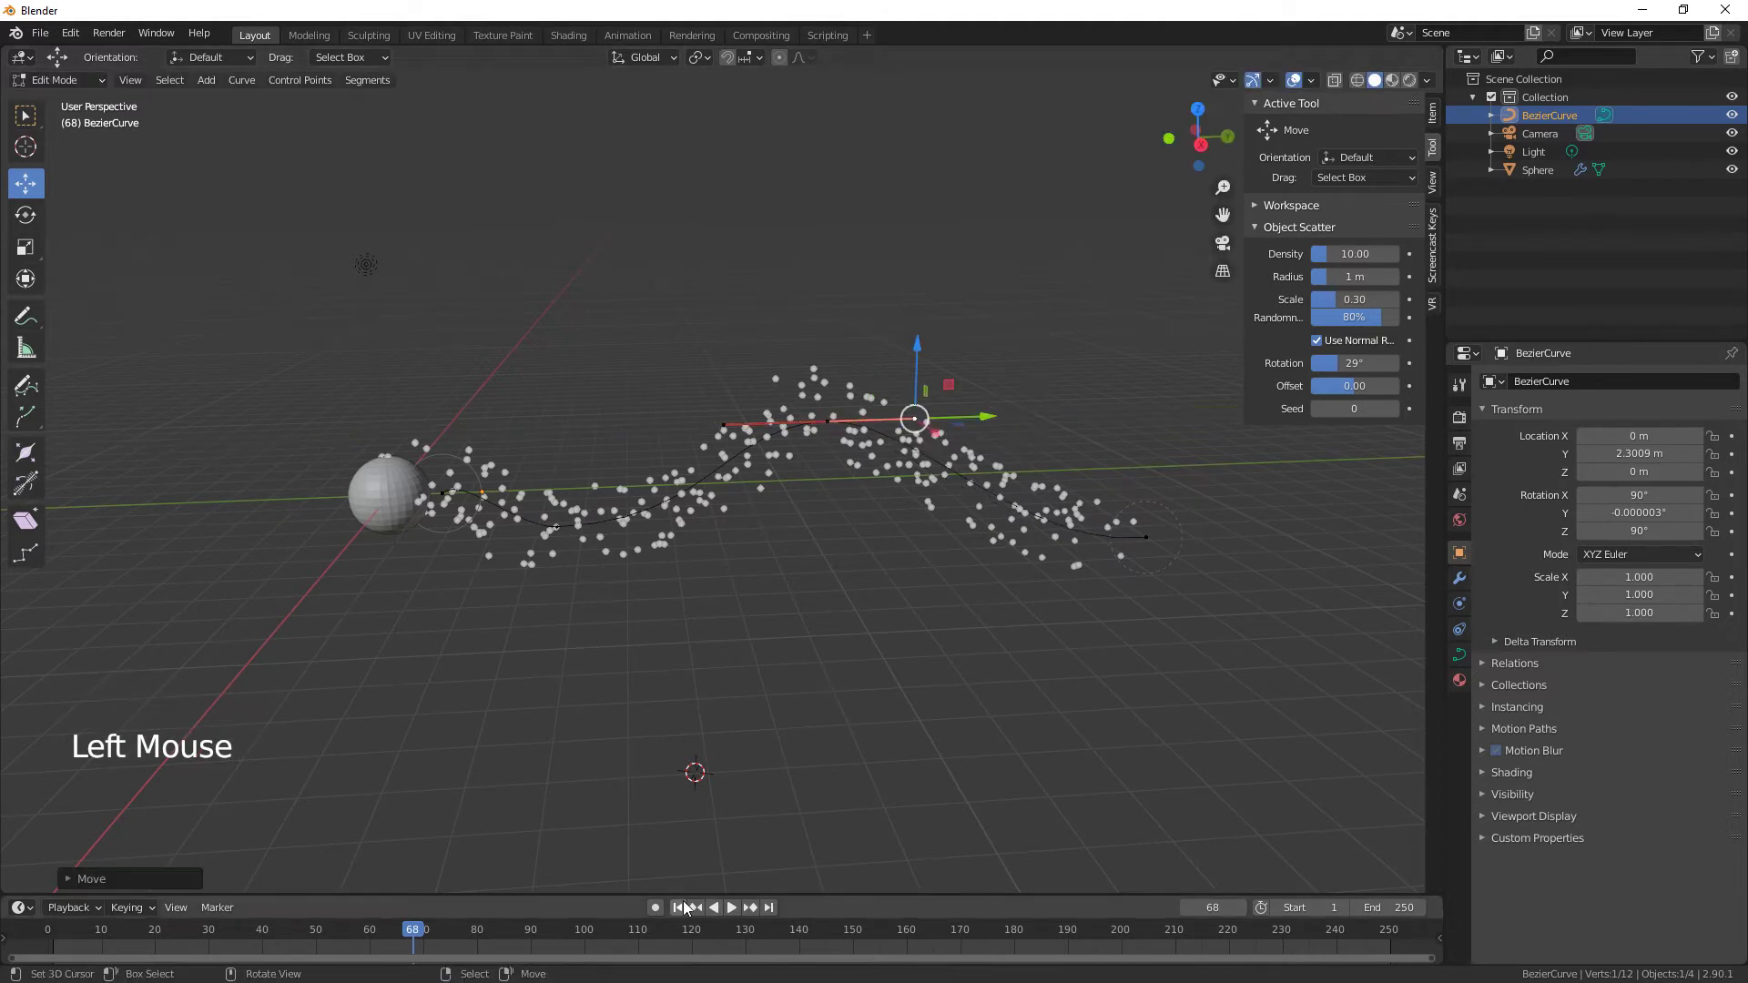
Replay the animation from the start and pause at frame 95 to check the reshaped trail.
click(677, 908)
click(731, 908)
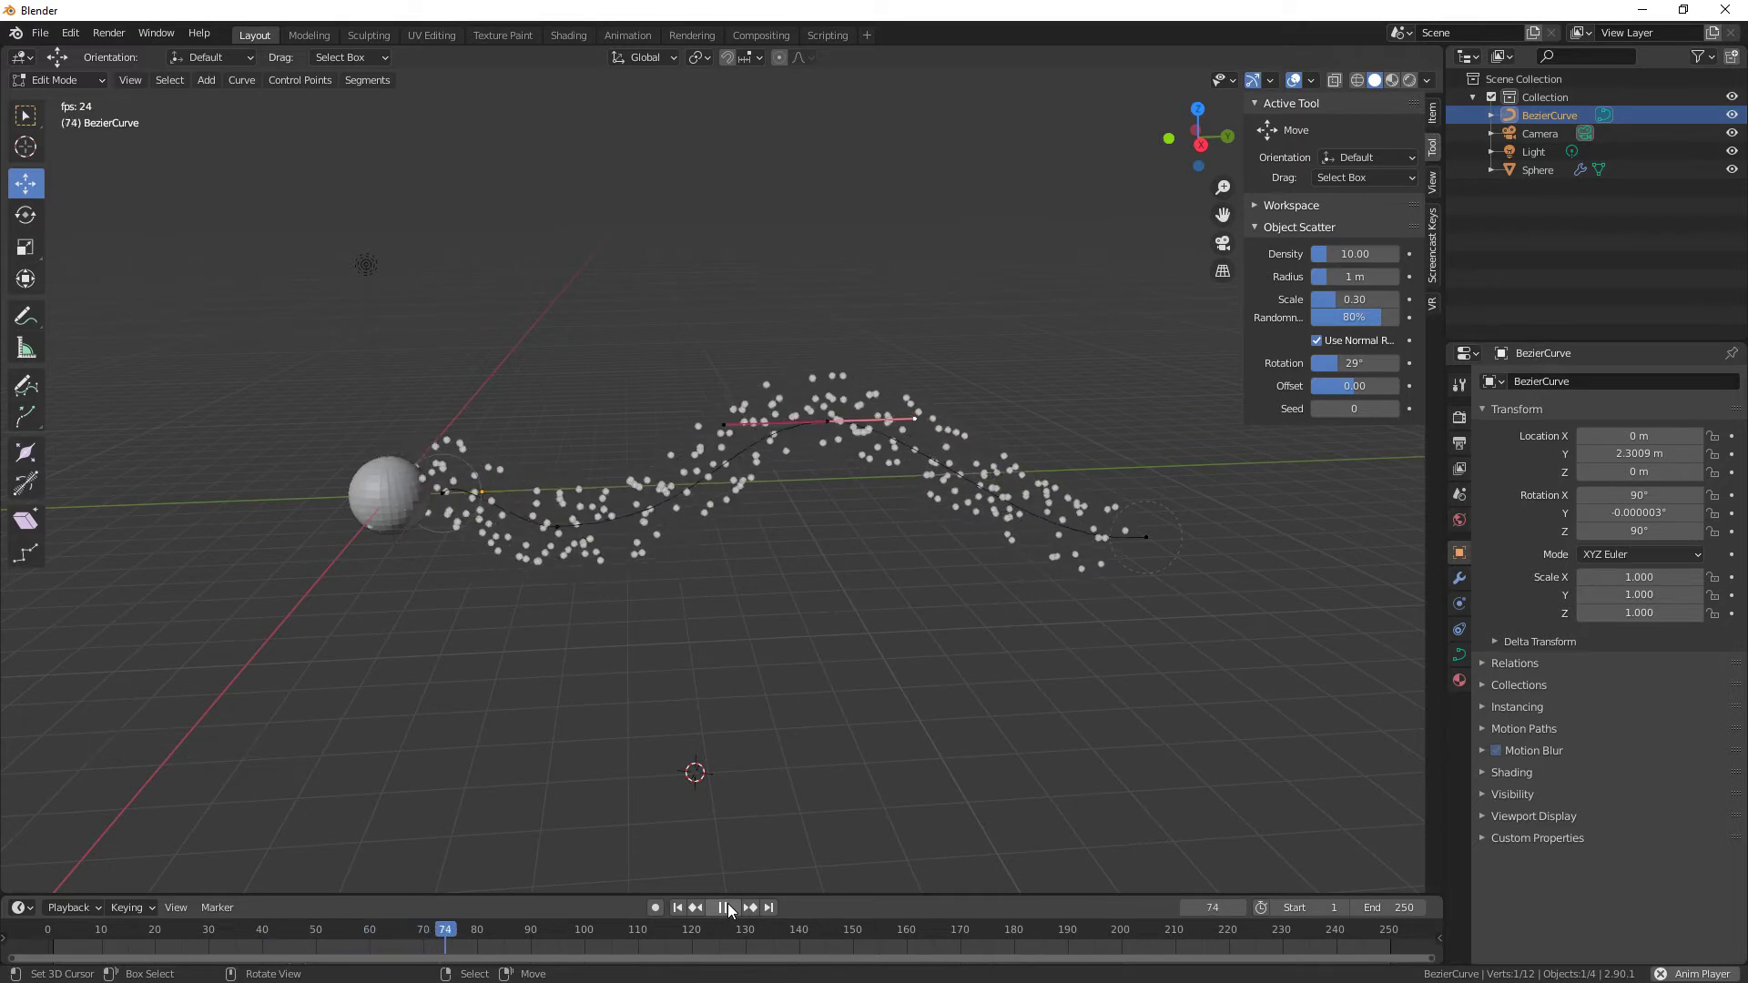
click(728, 907)
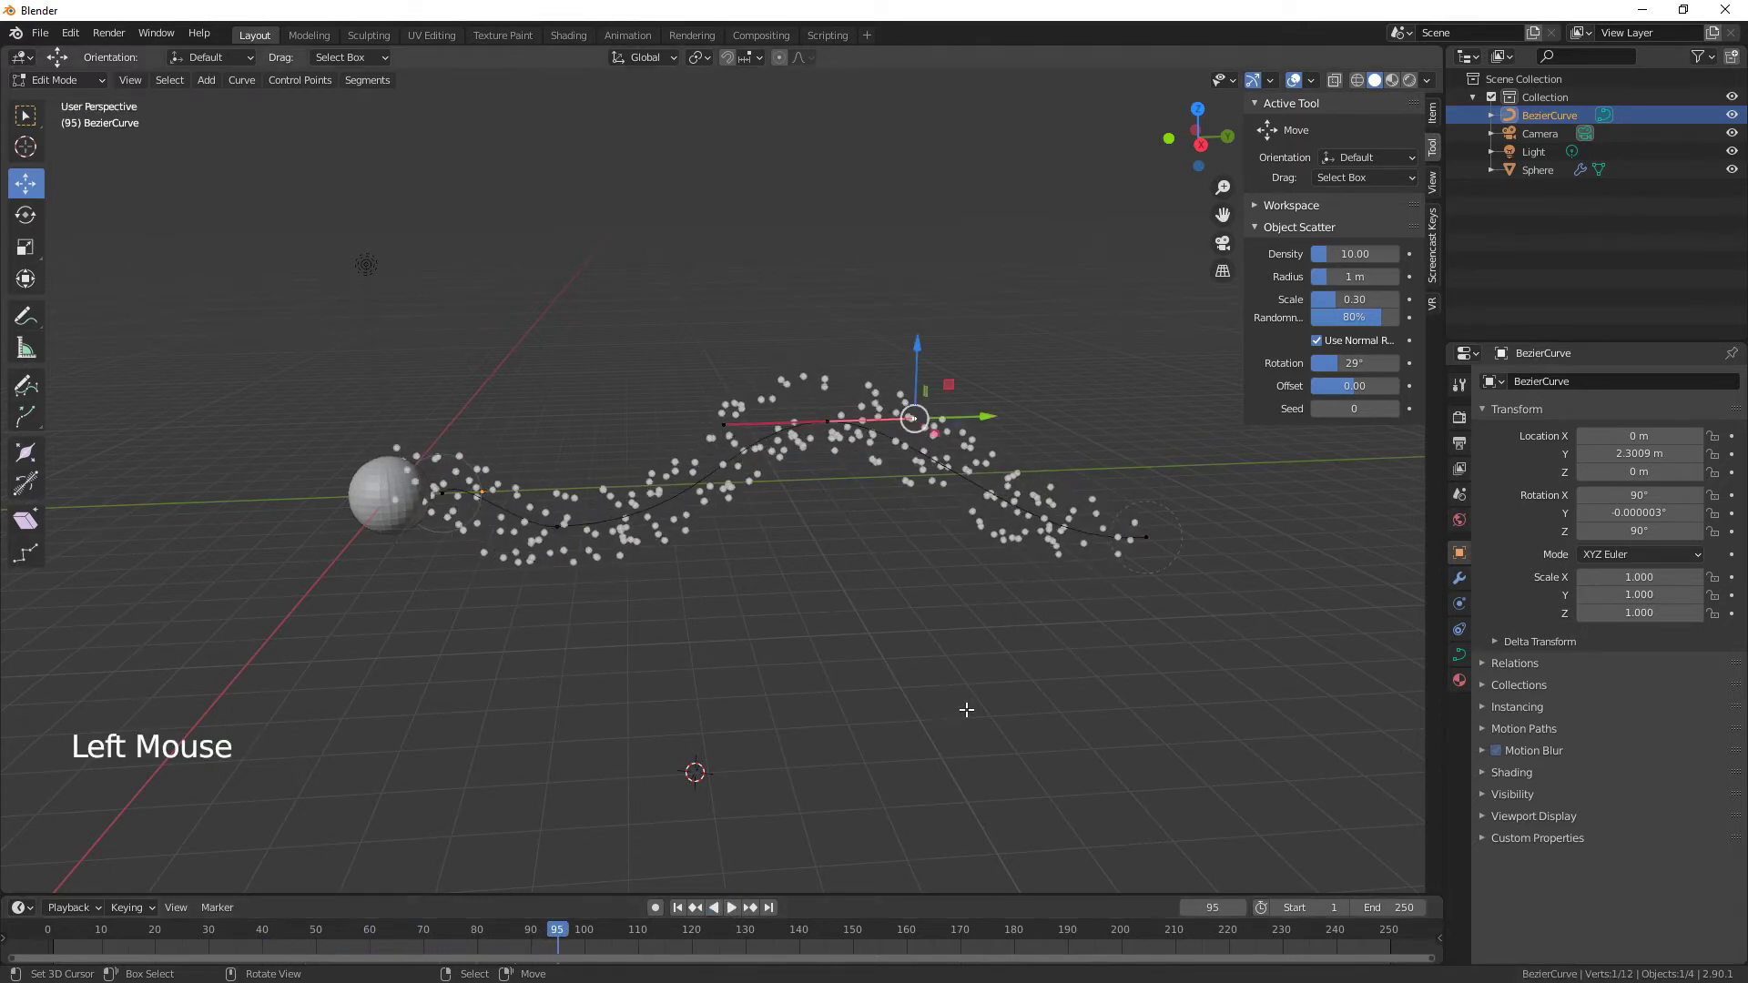
middle_drag(967, 709, 1006, 709)
Back in Object Mode, add Sphere.001, scale it to about 0.52 and move it bottom-left.
key(shift+a)
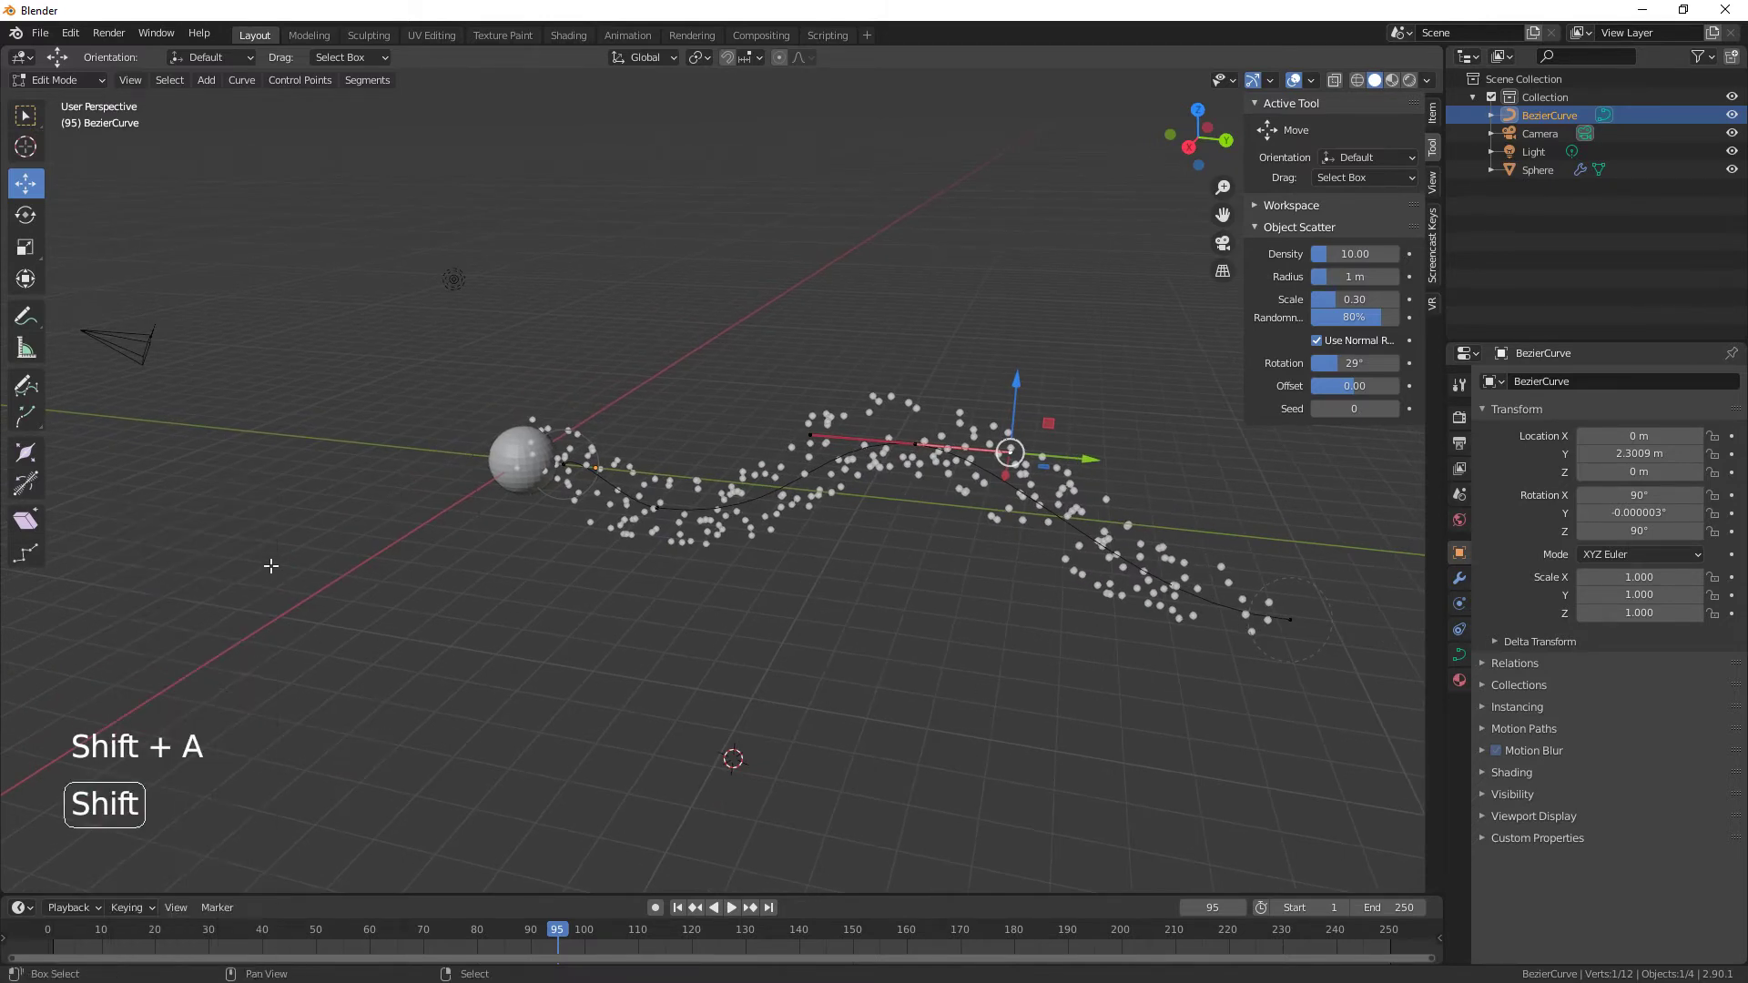
key(shift+a)
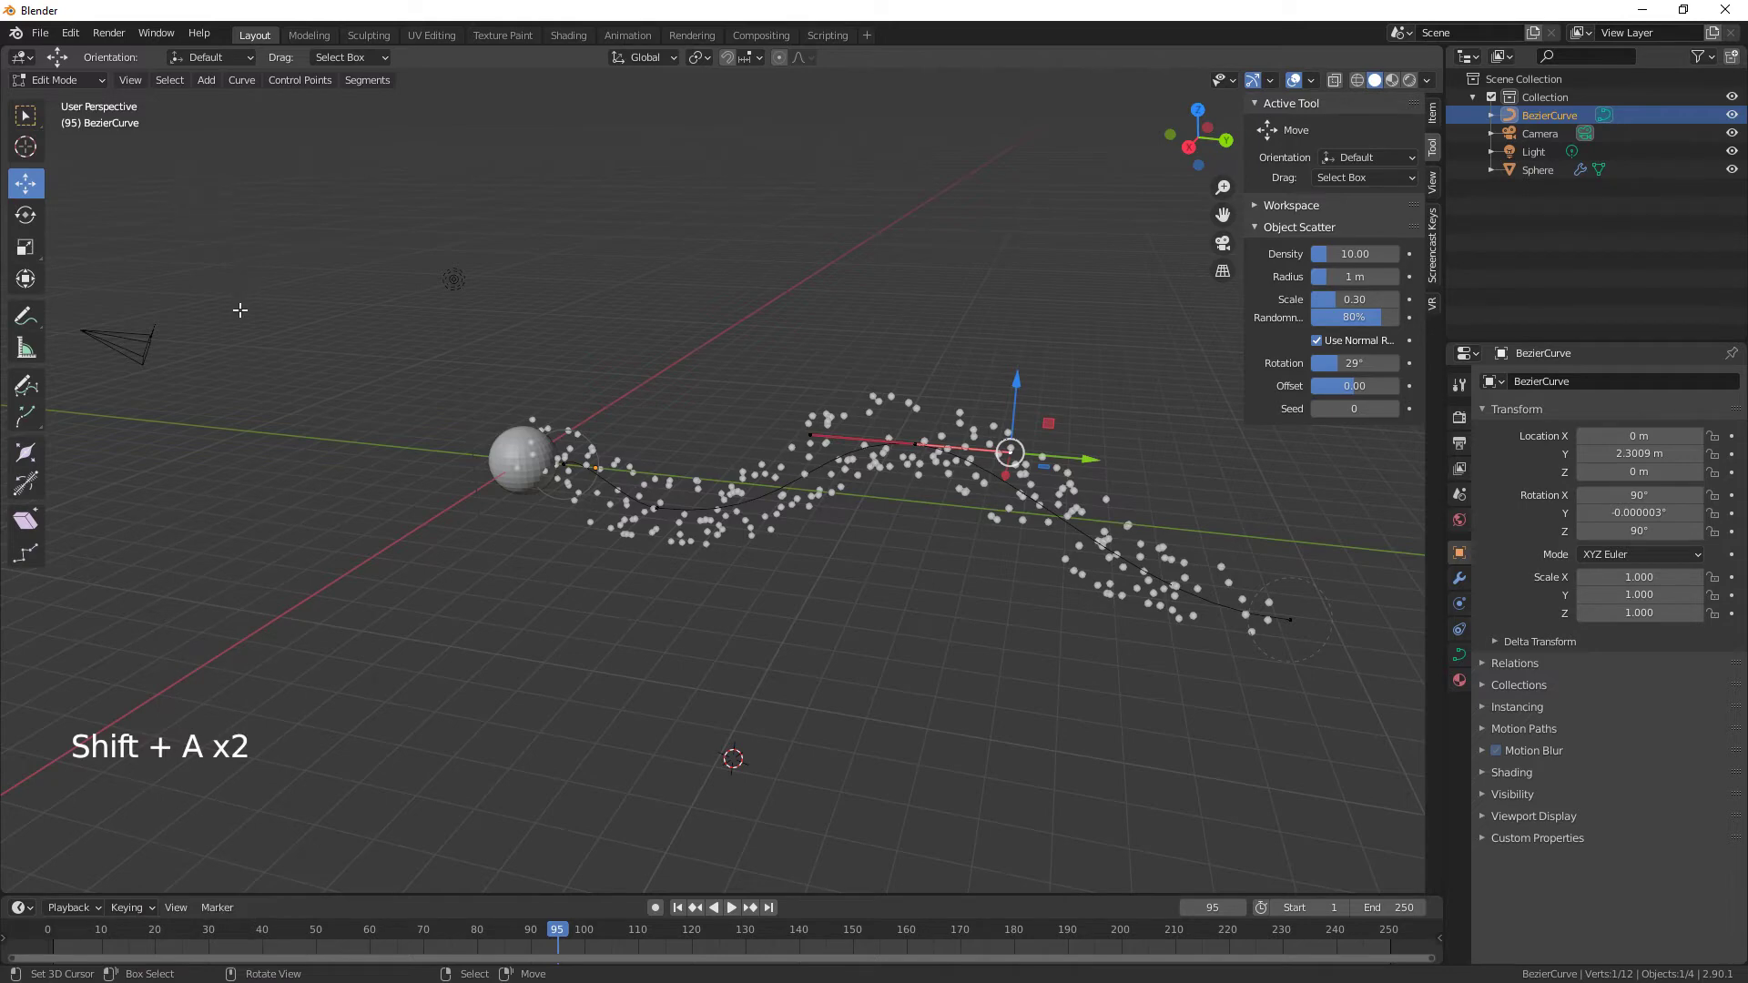
key(Tab)
key(shift+a)
mouse_move(221, 376)
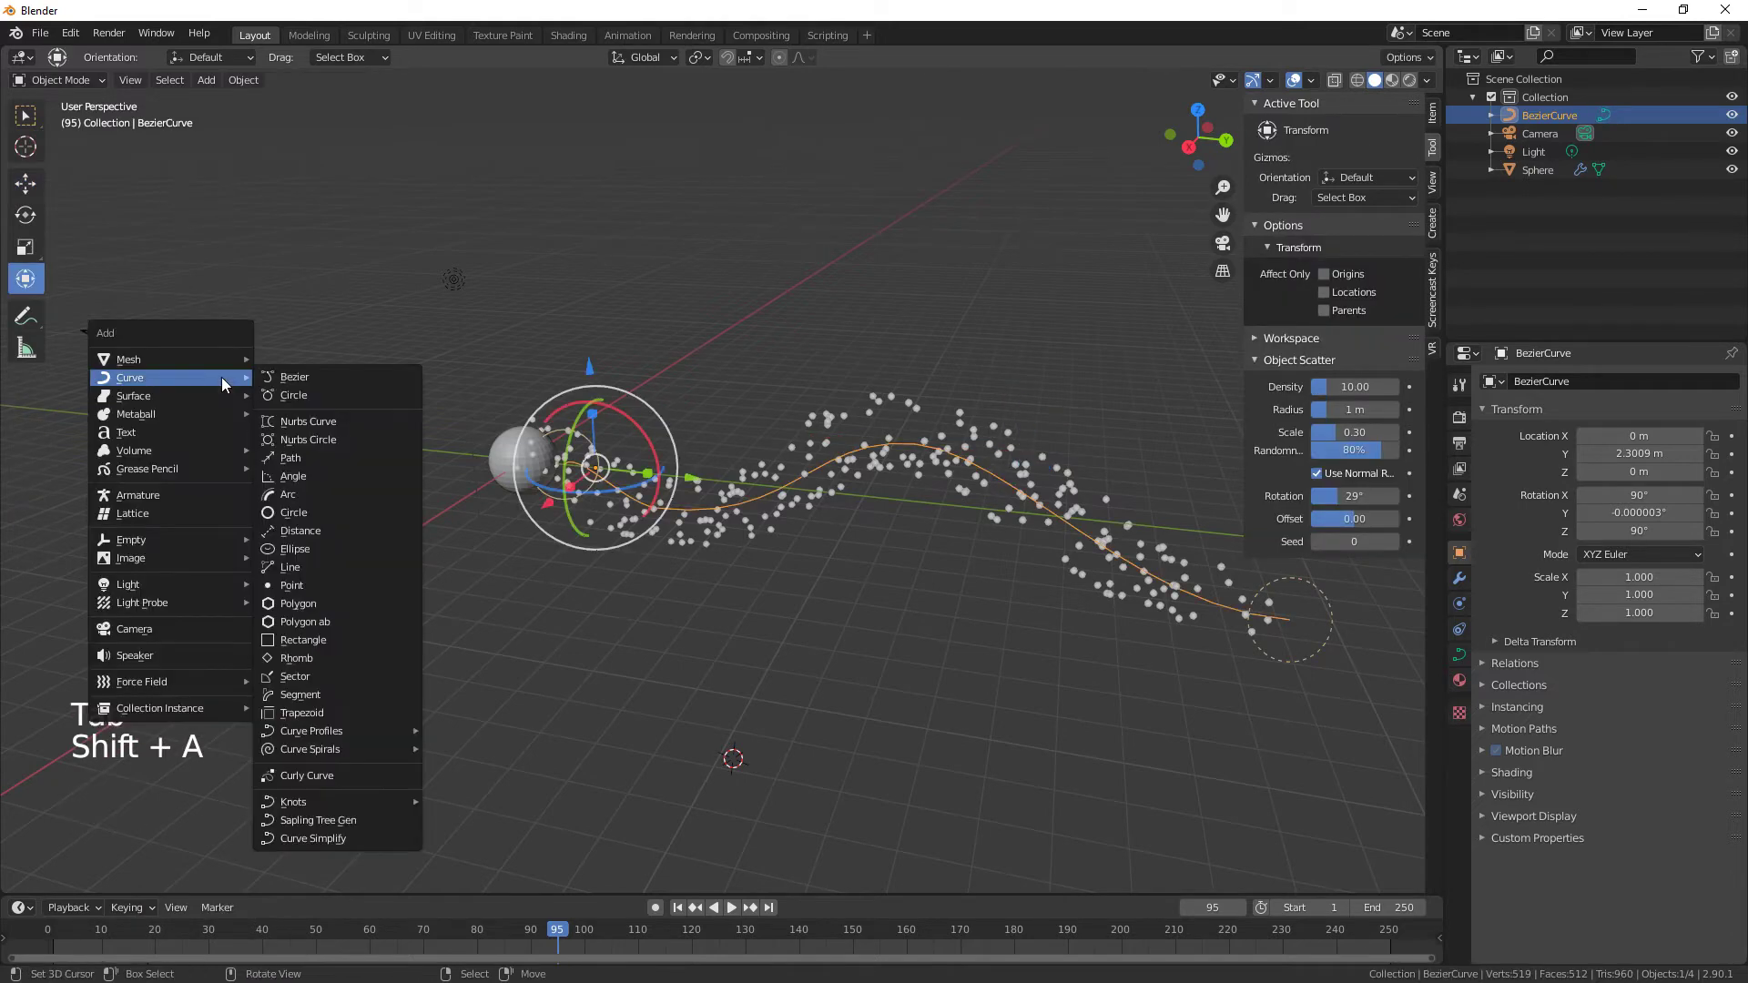
mouse_move(188, 355)
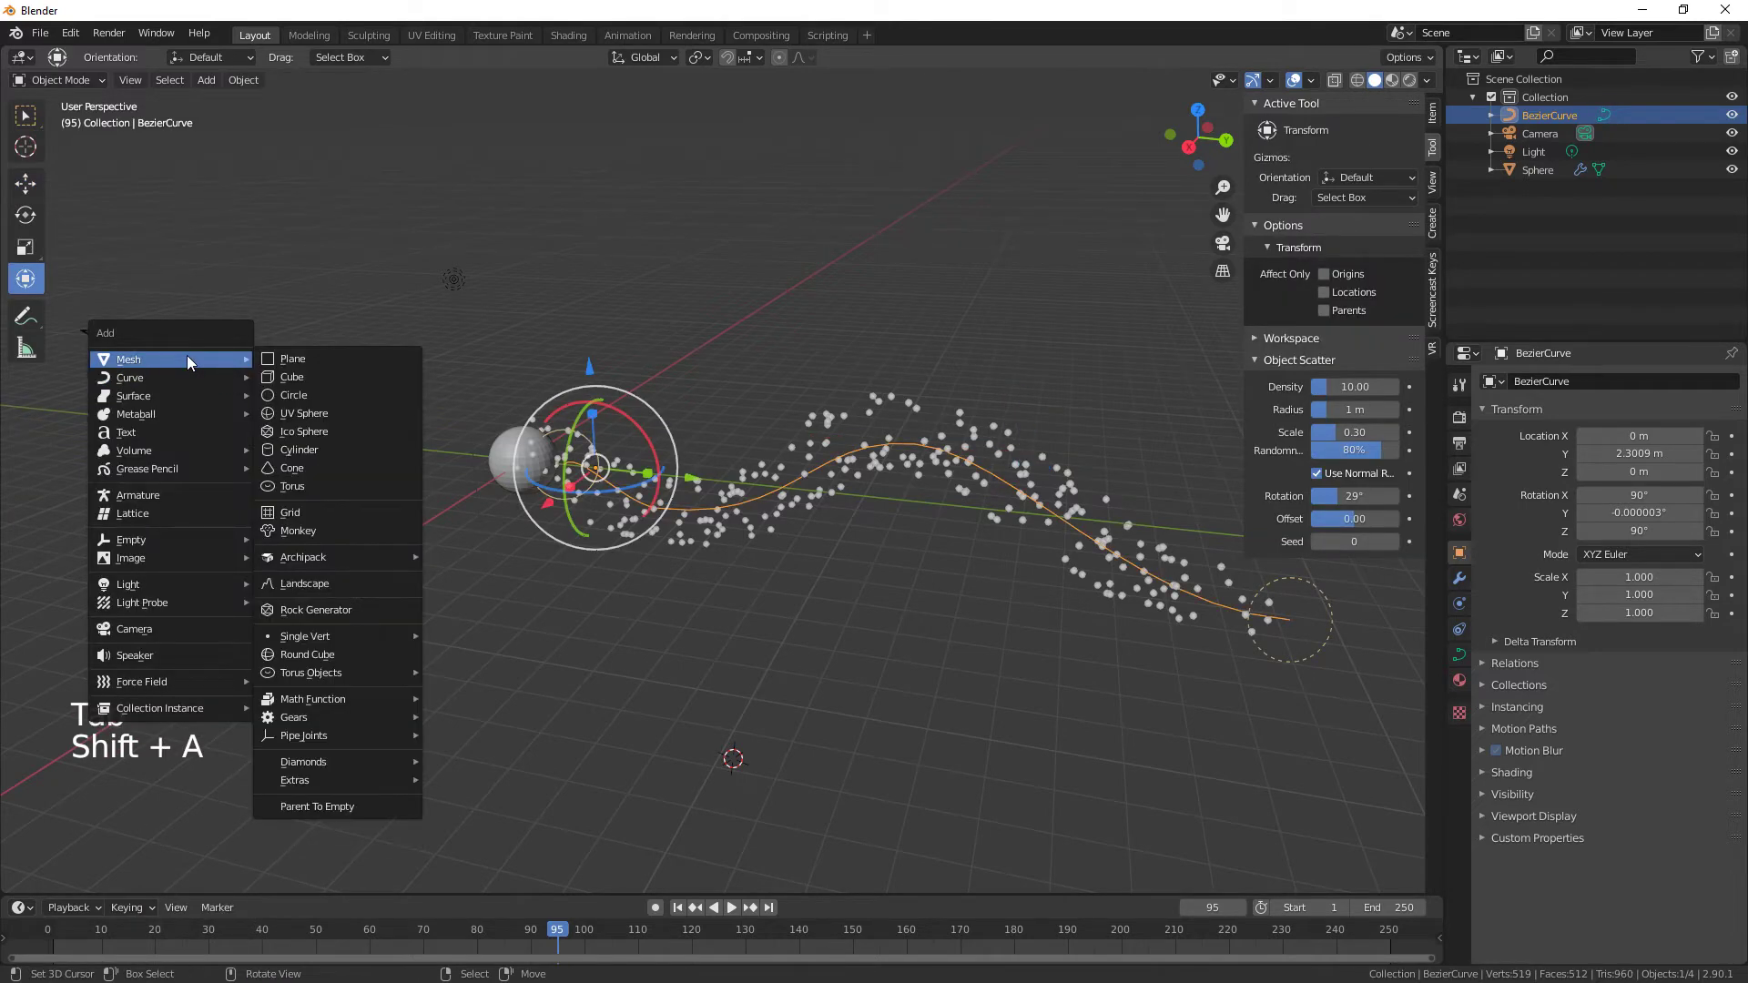
click(316, 415)
key(s)
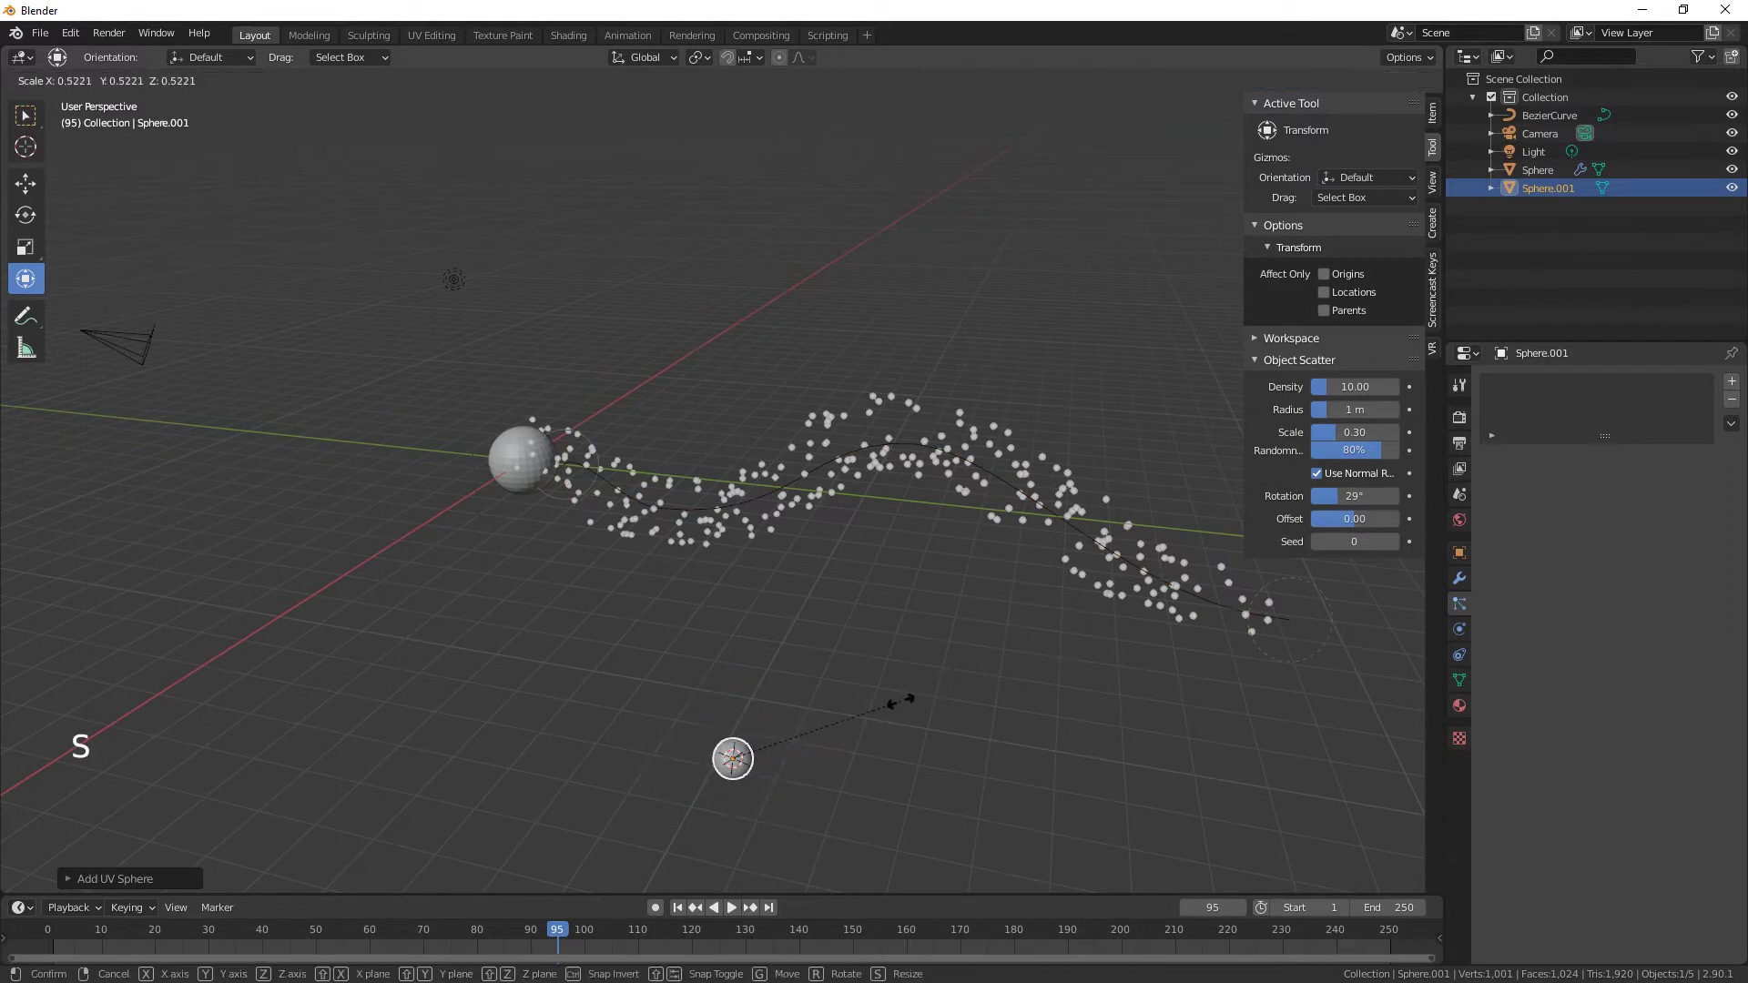
click(797, 770)
drag(835, 778, 527, 694)
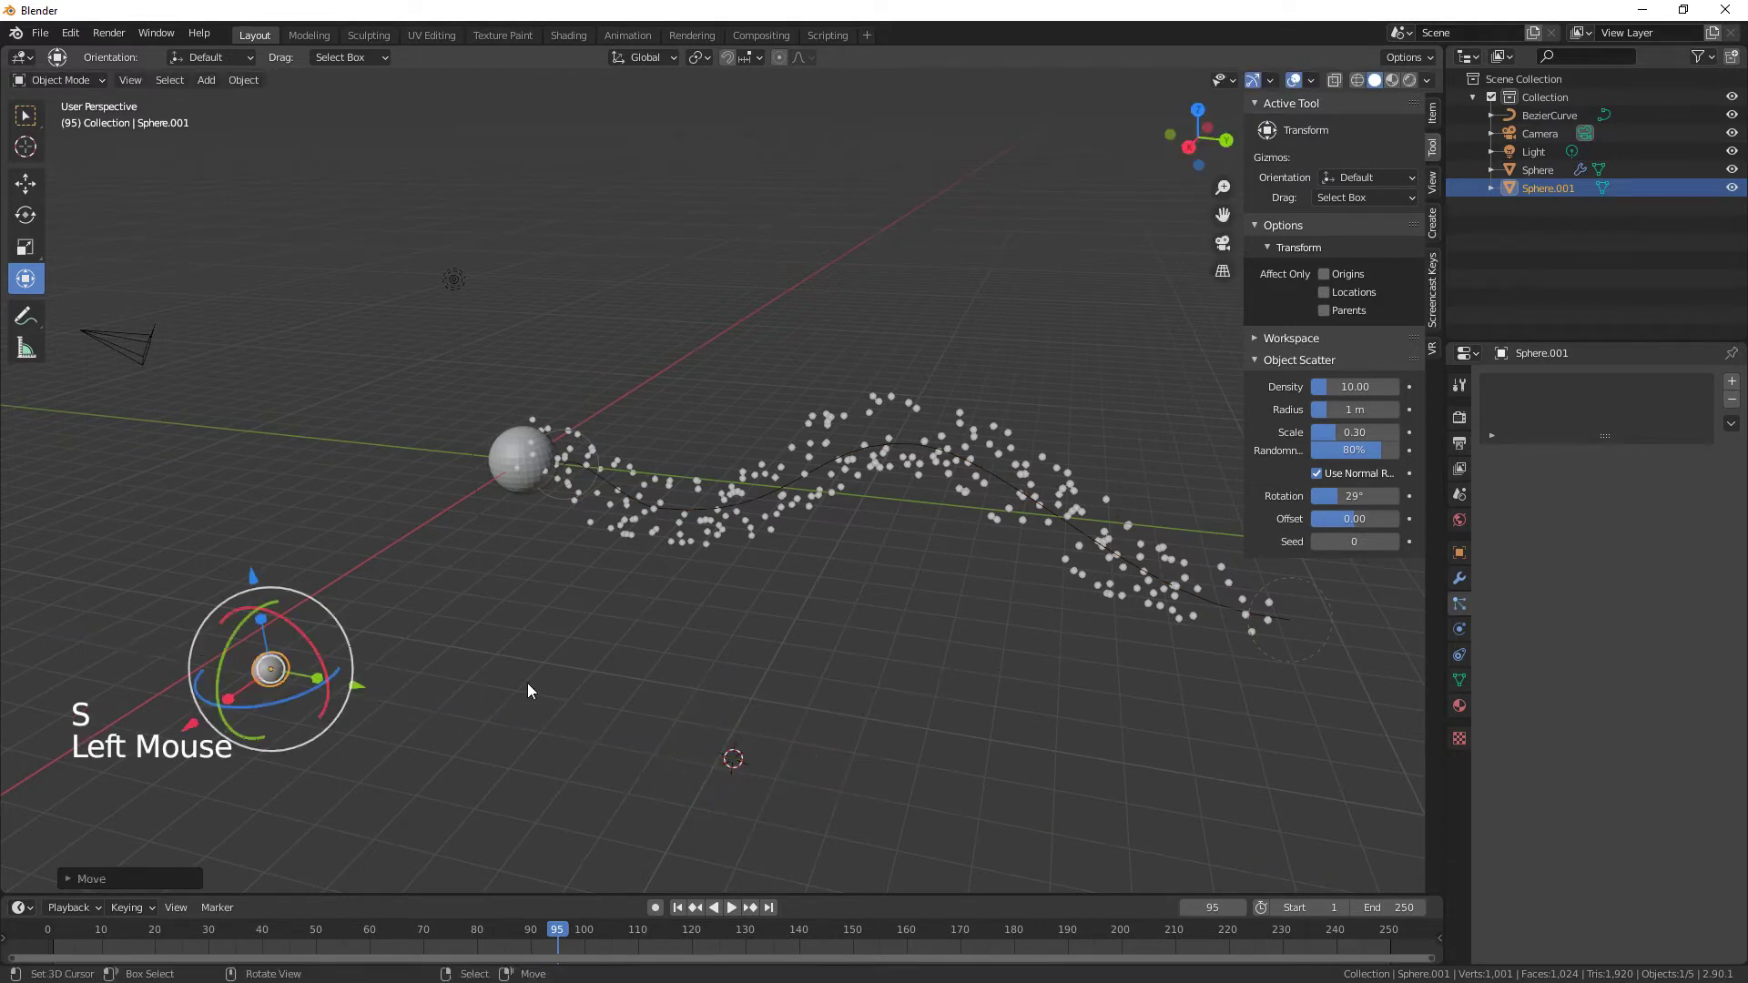
Set the Sphere's particles to render as Object, using Sphere.001 as the instance object.
right_click(511, 459)
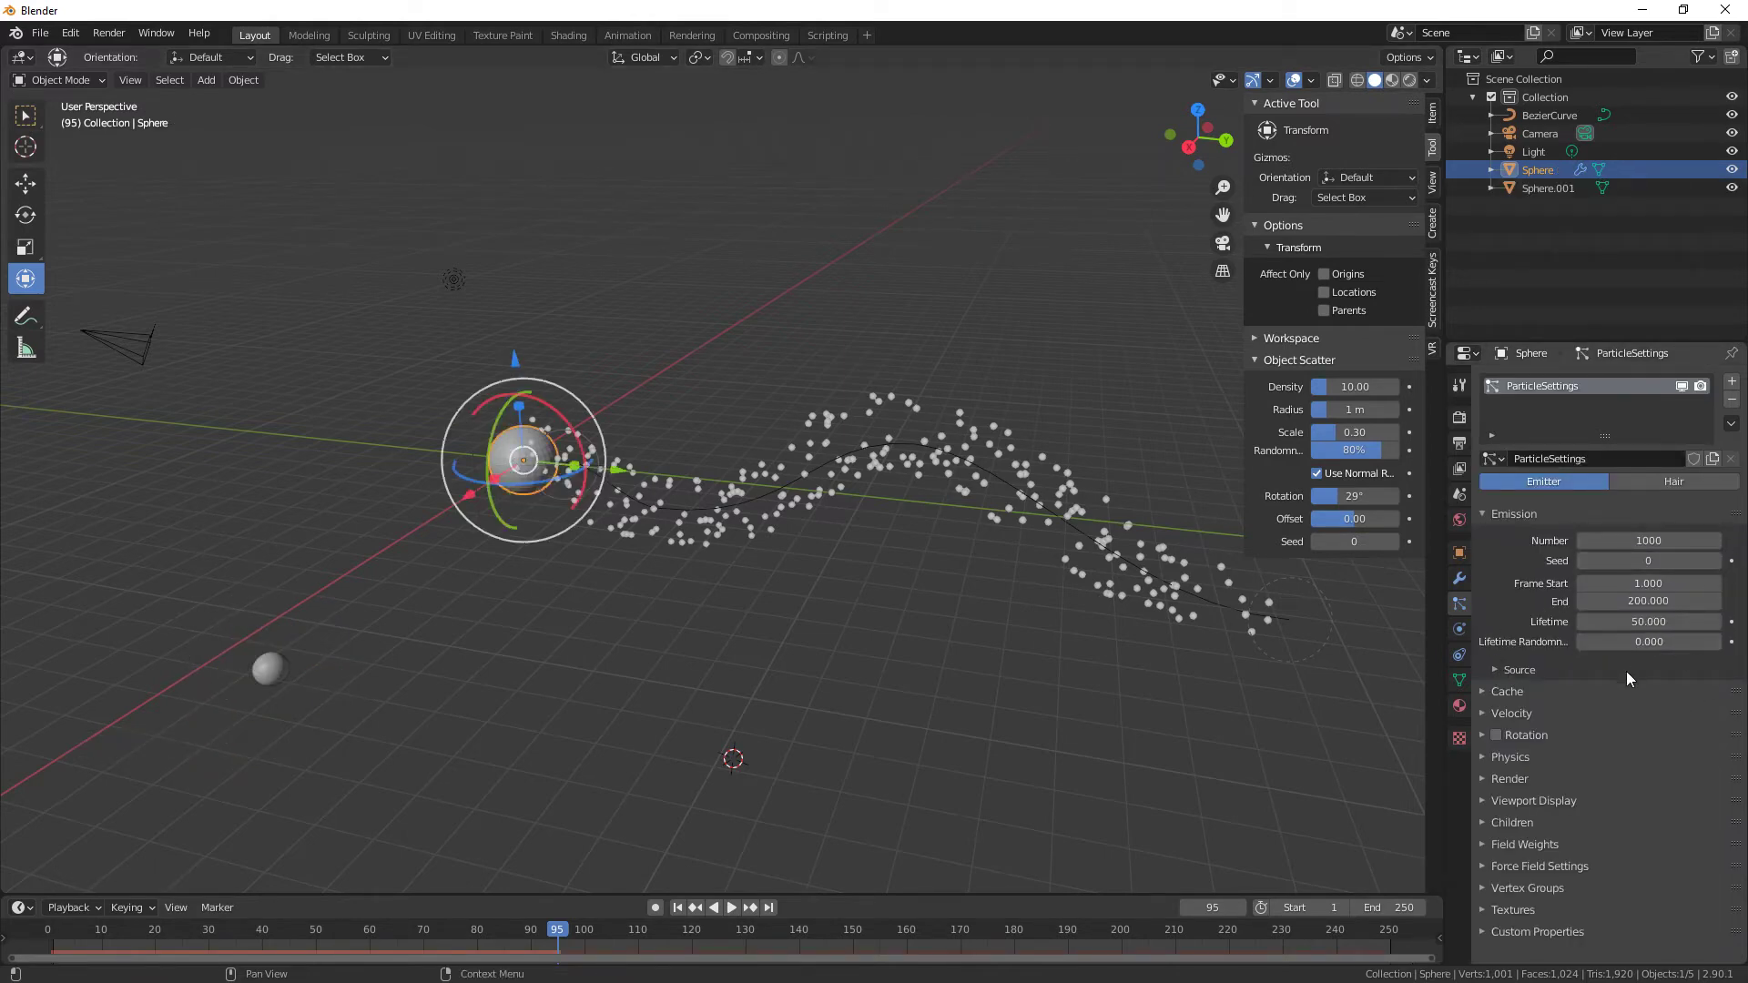
click(1480, 778)
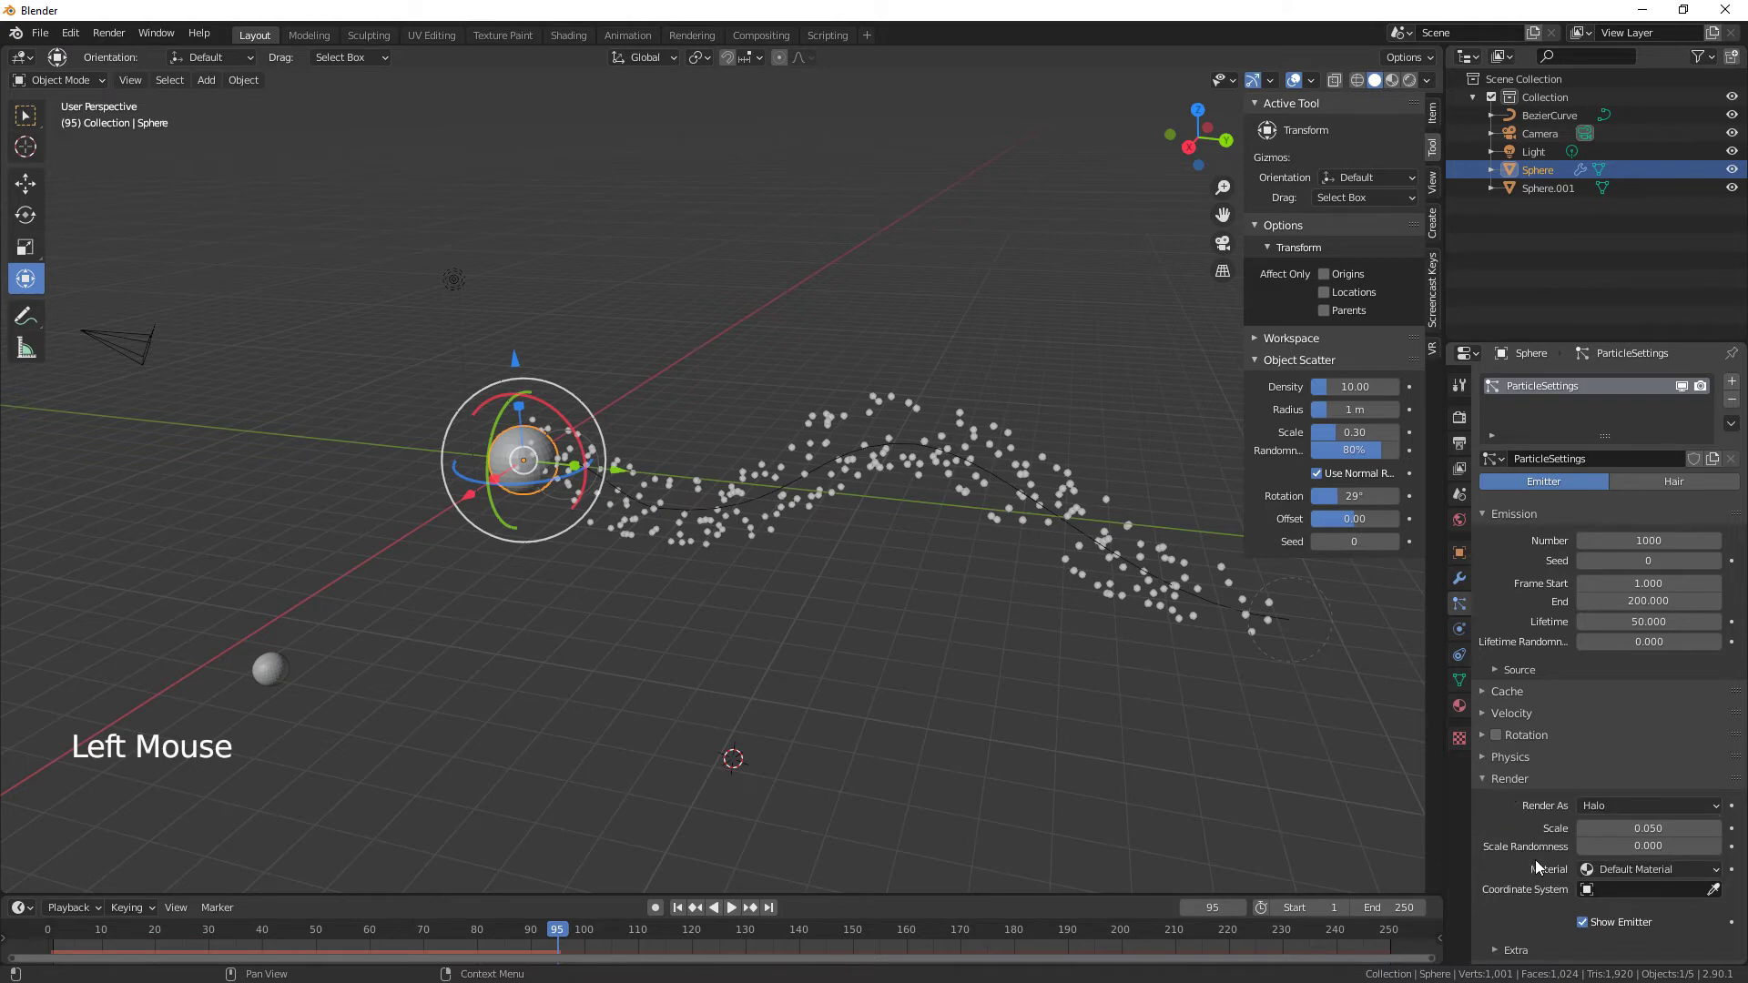
scroll(1535, 859, down, 6)
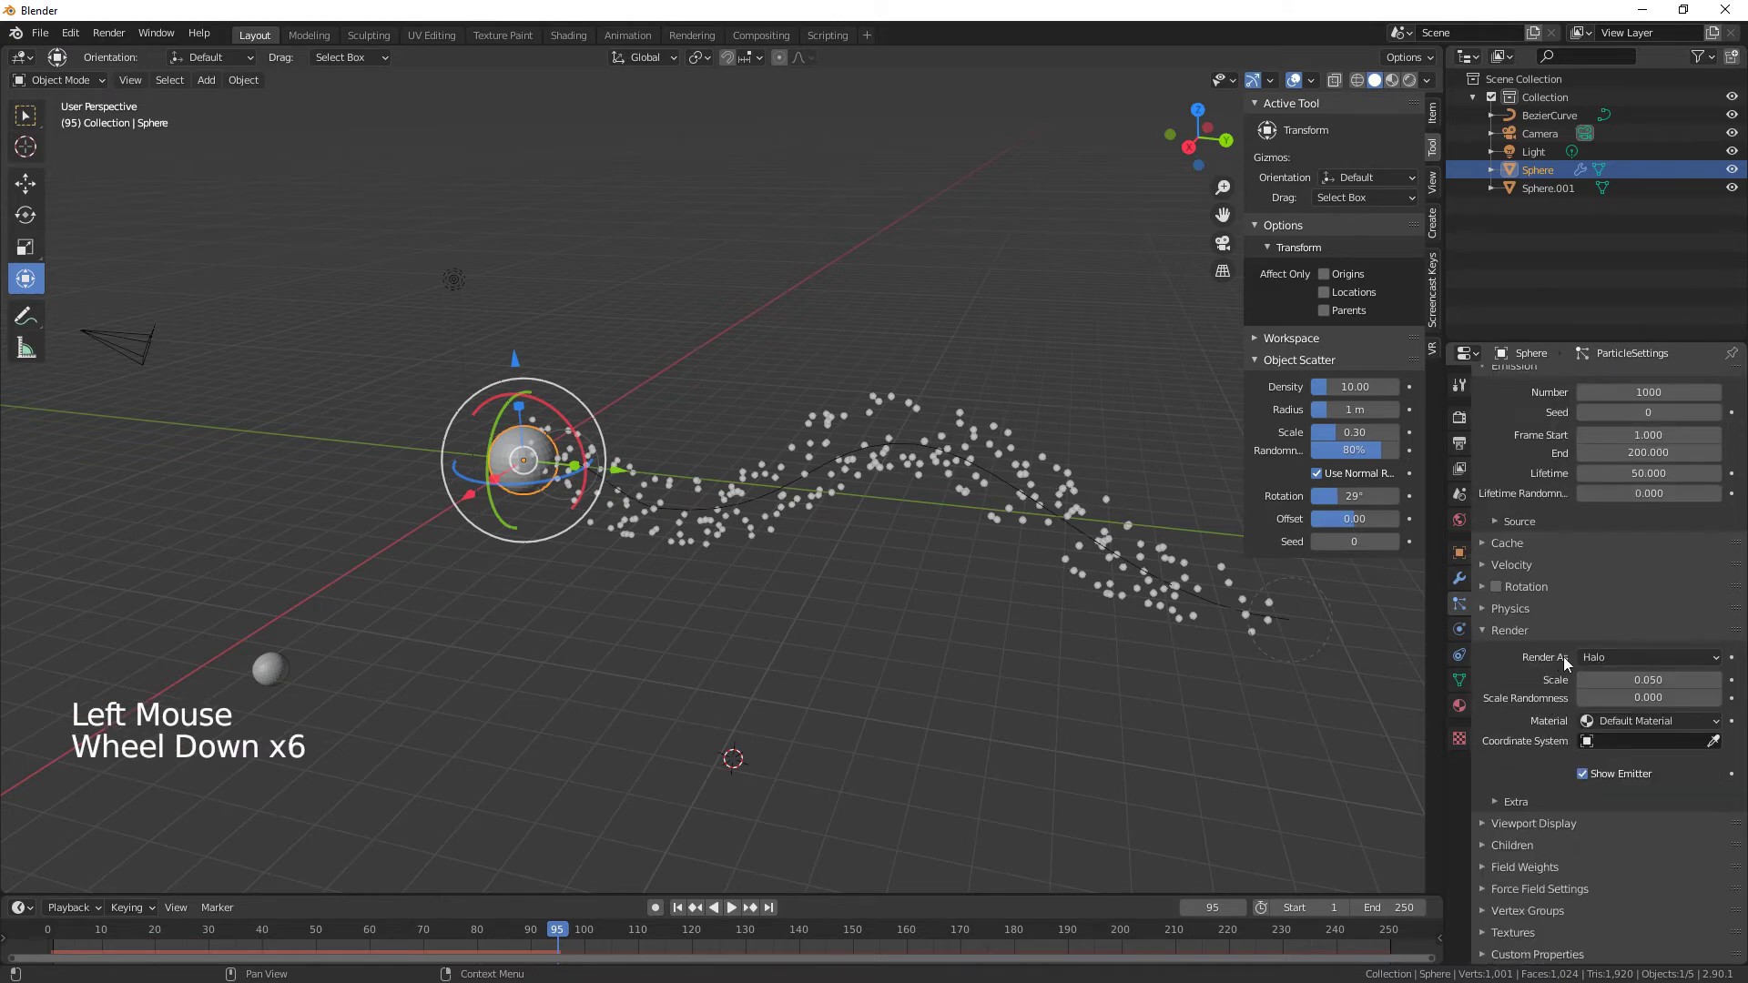
click(1593, 656)
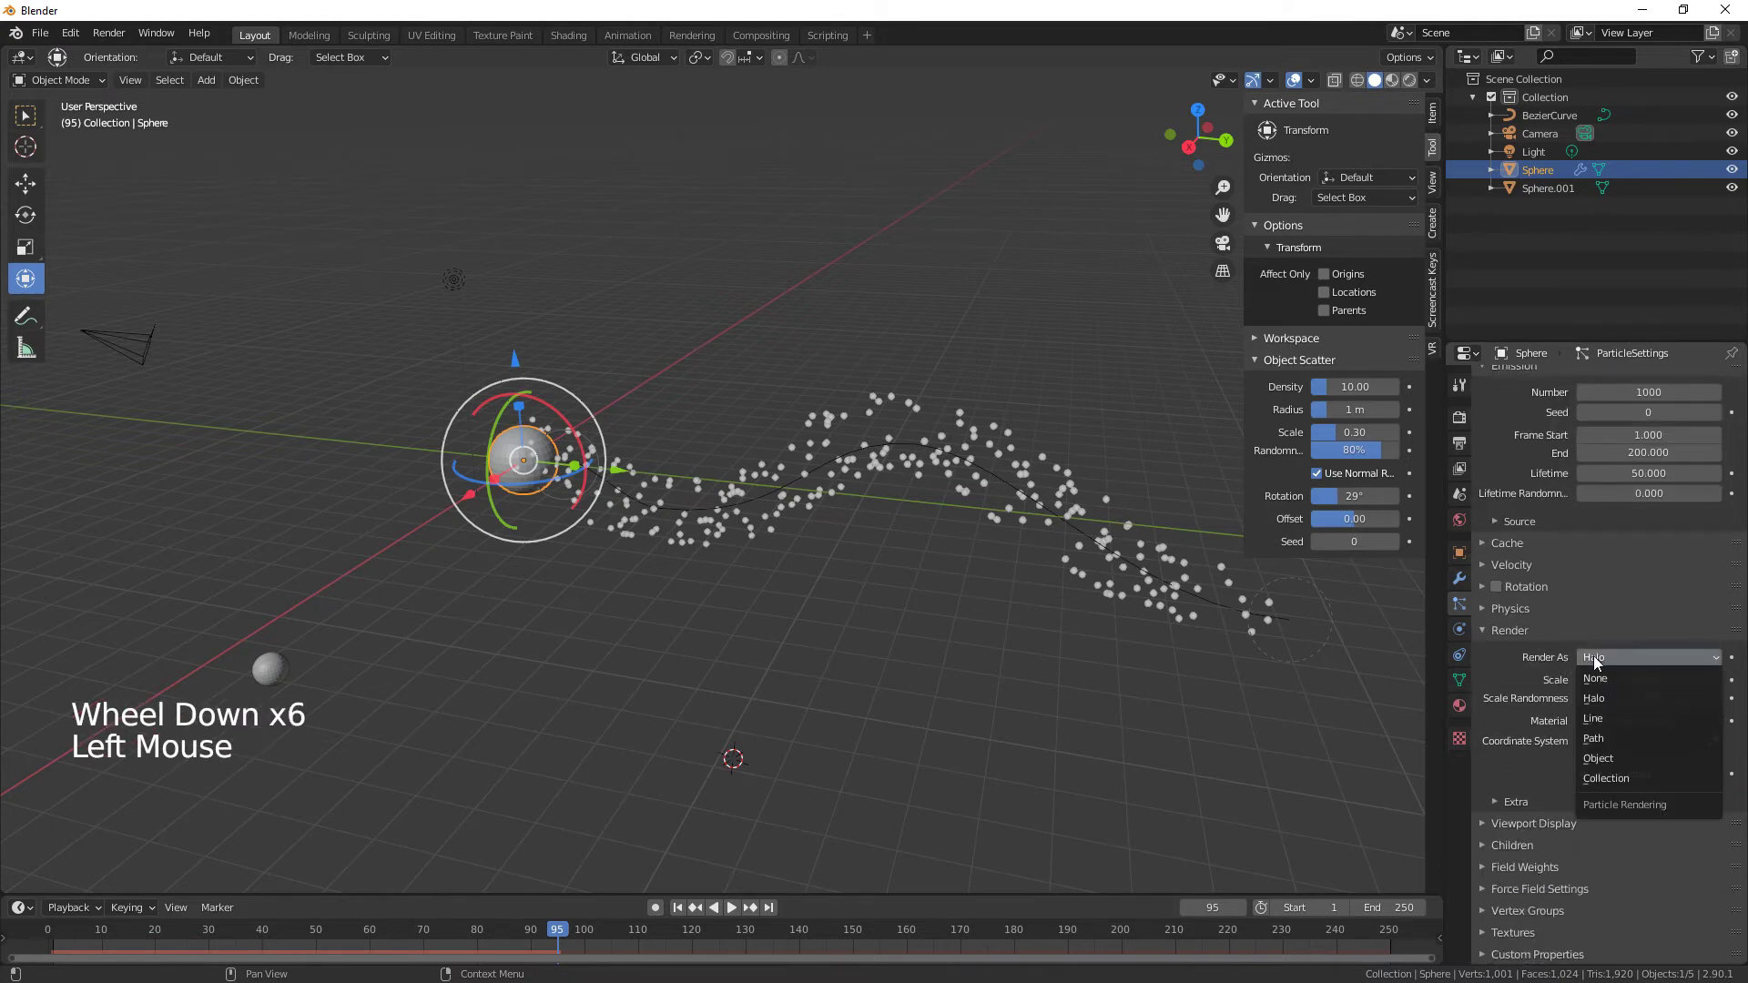
click(1607, 759)
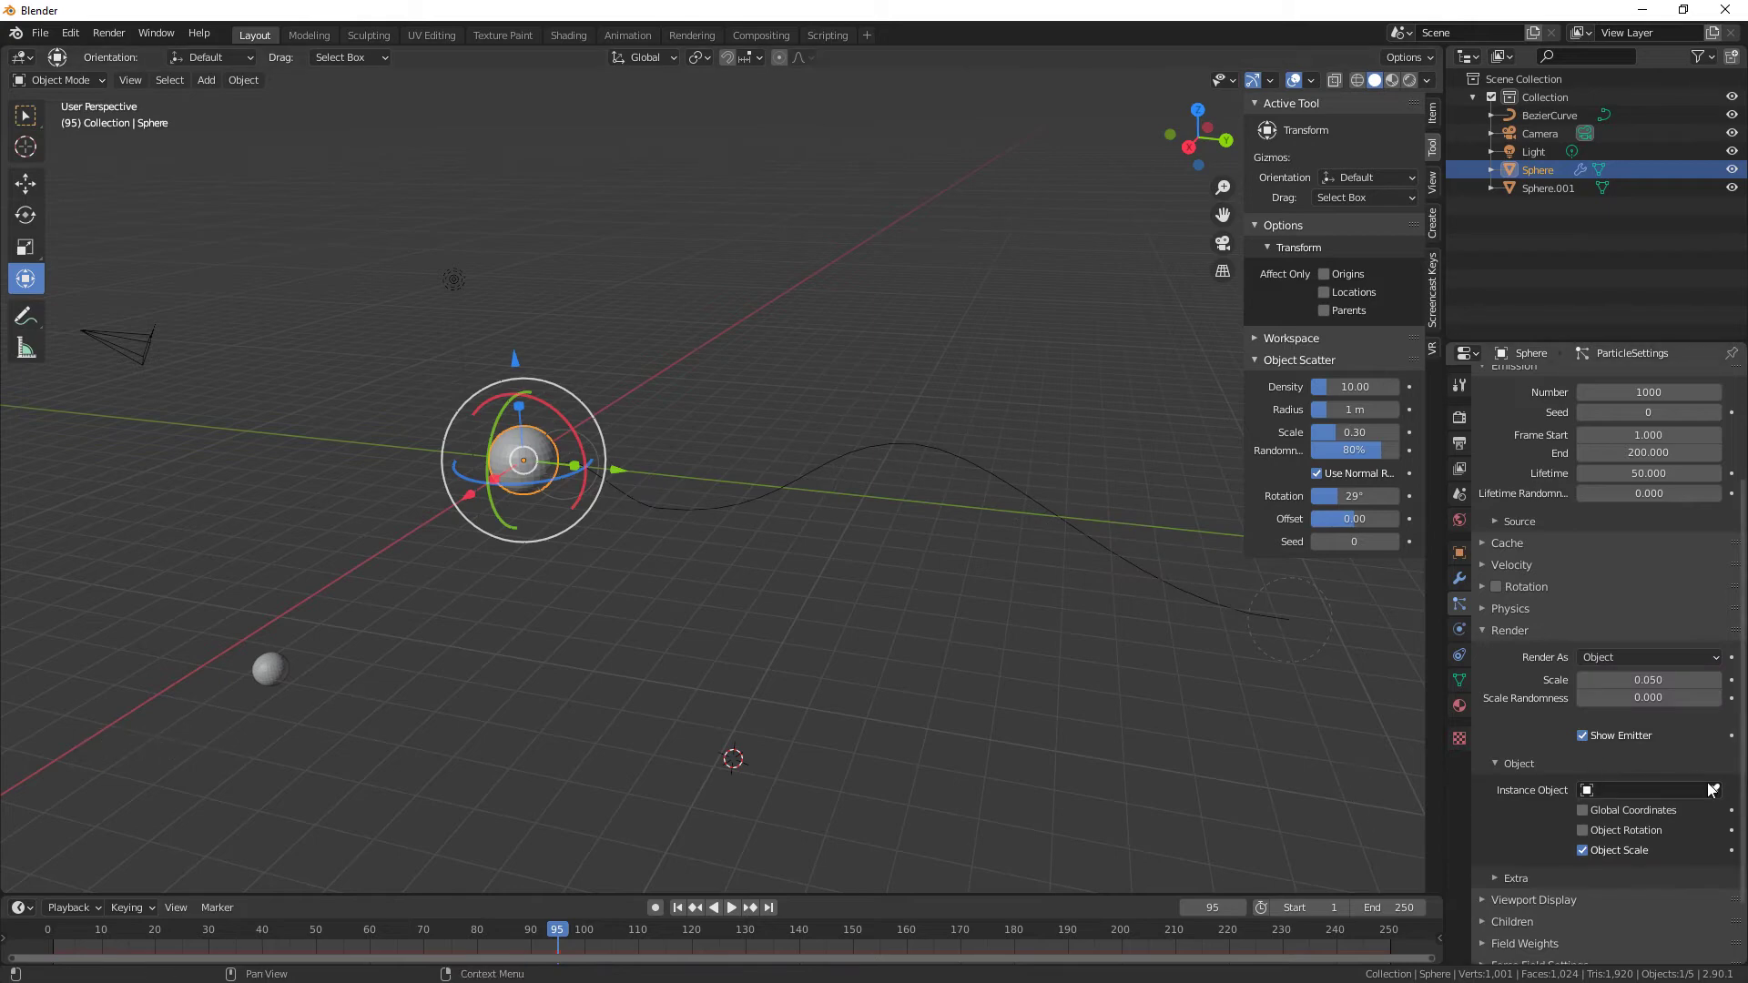
click(1586, 791)
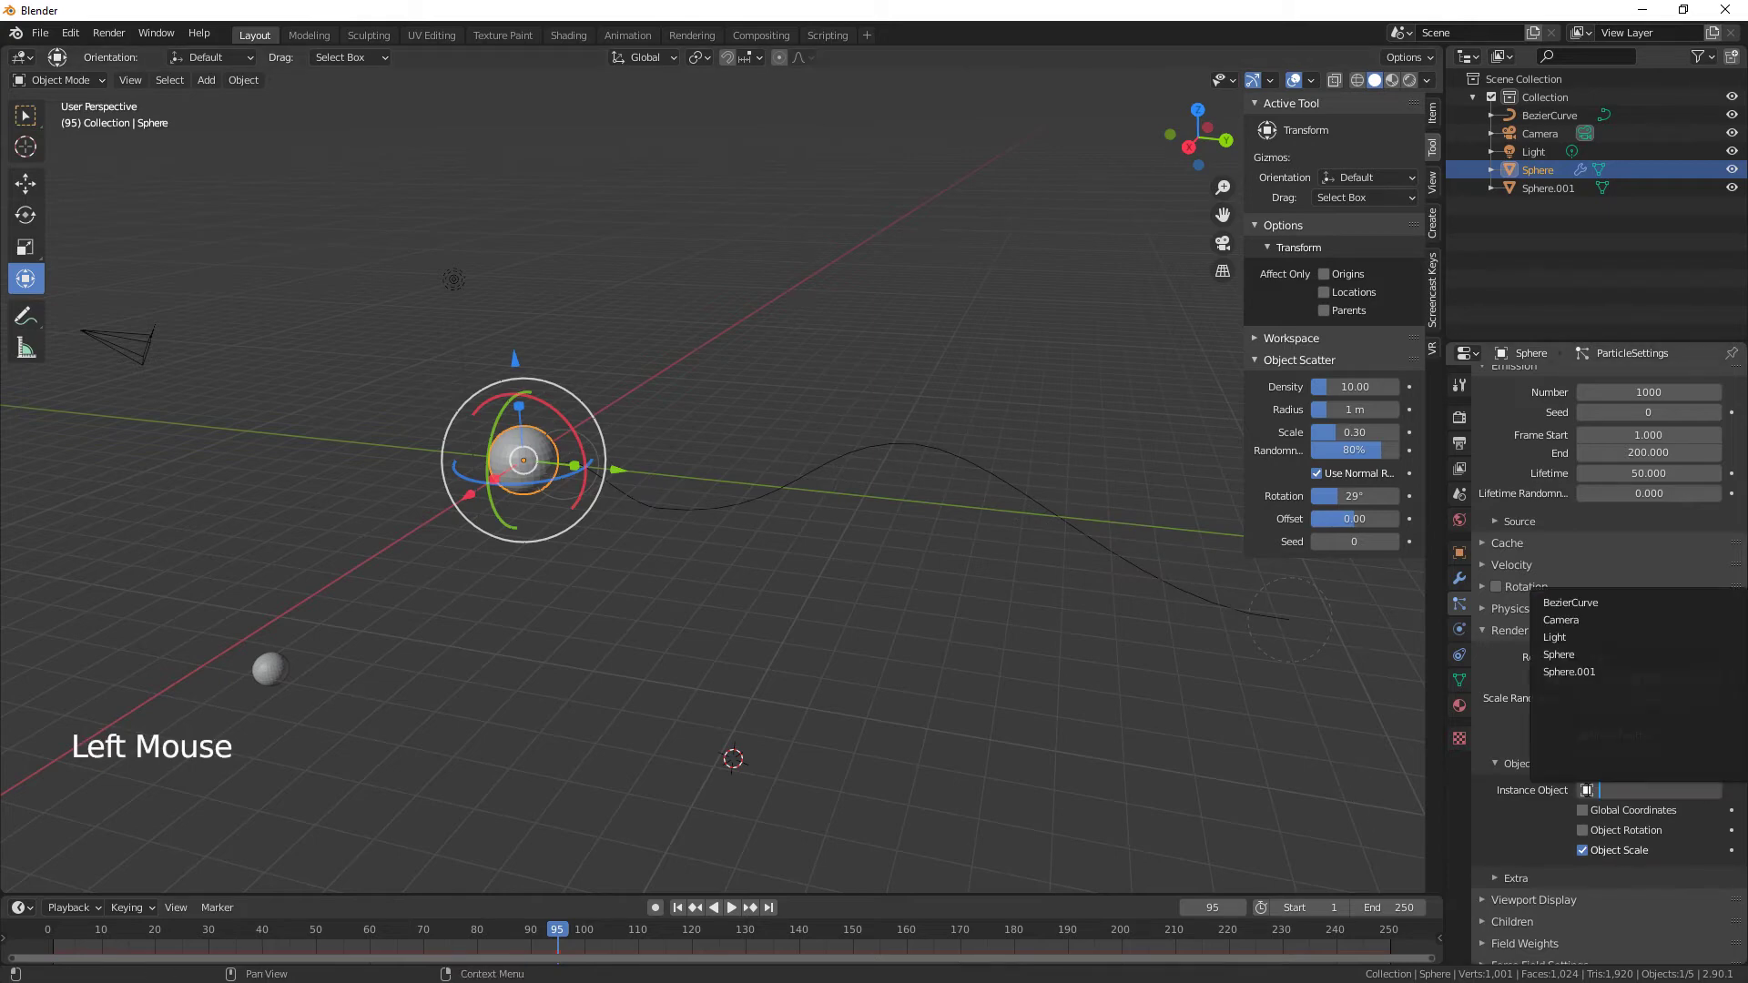
click(1564, 672)
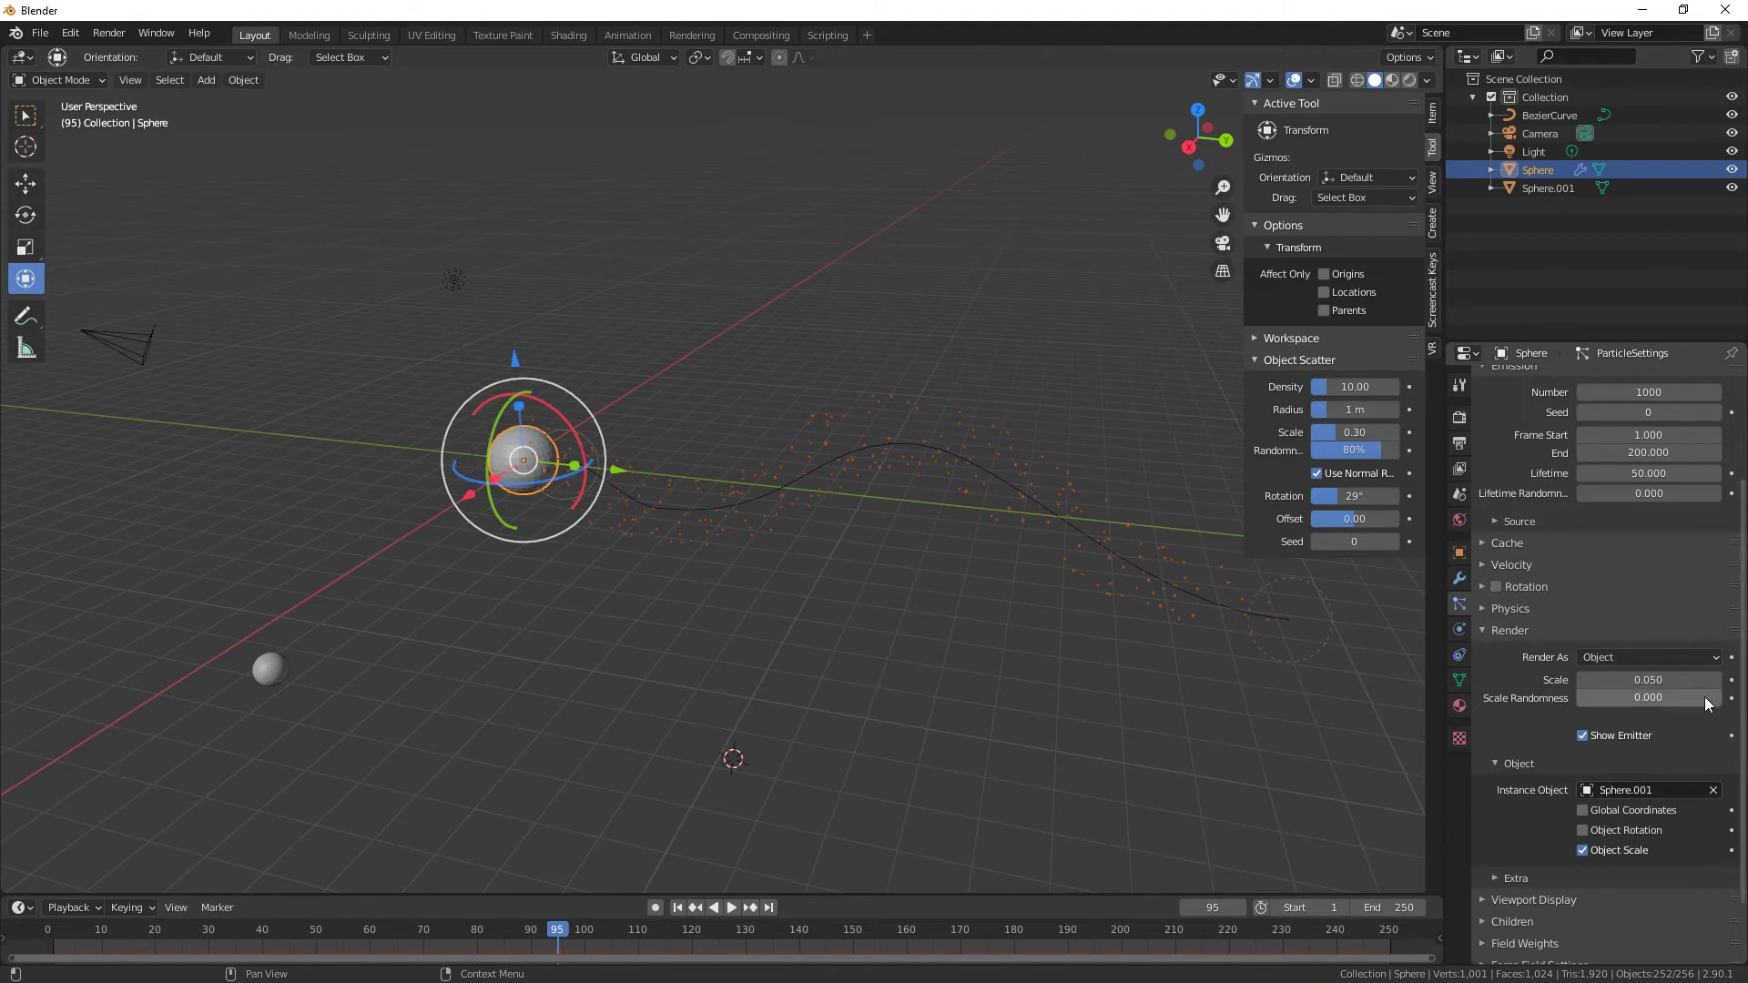
Set the particle render scale to 0.260 and the scale randomness to 0.733.
drag(1693, 679, 1746, 679)
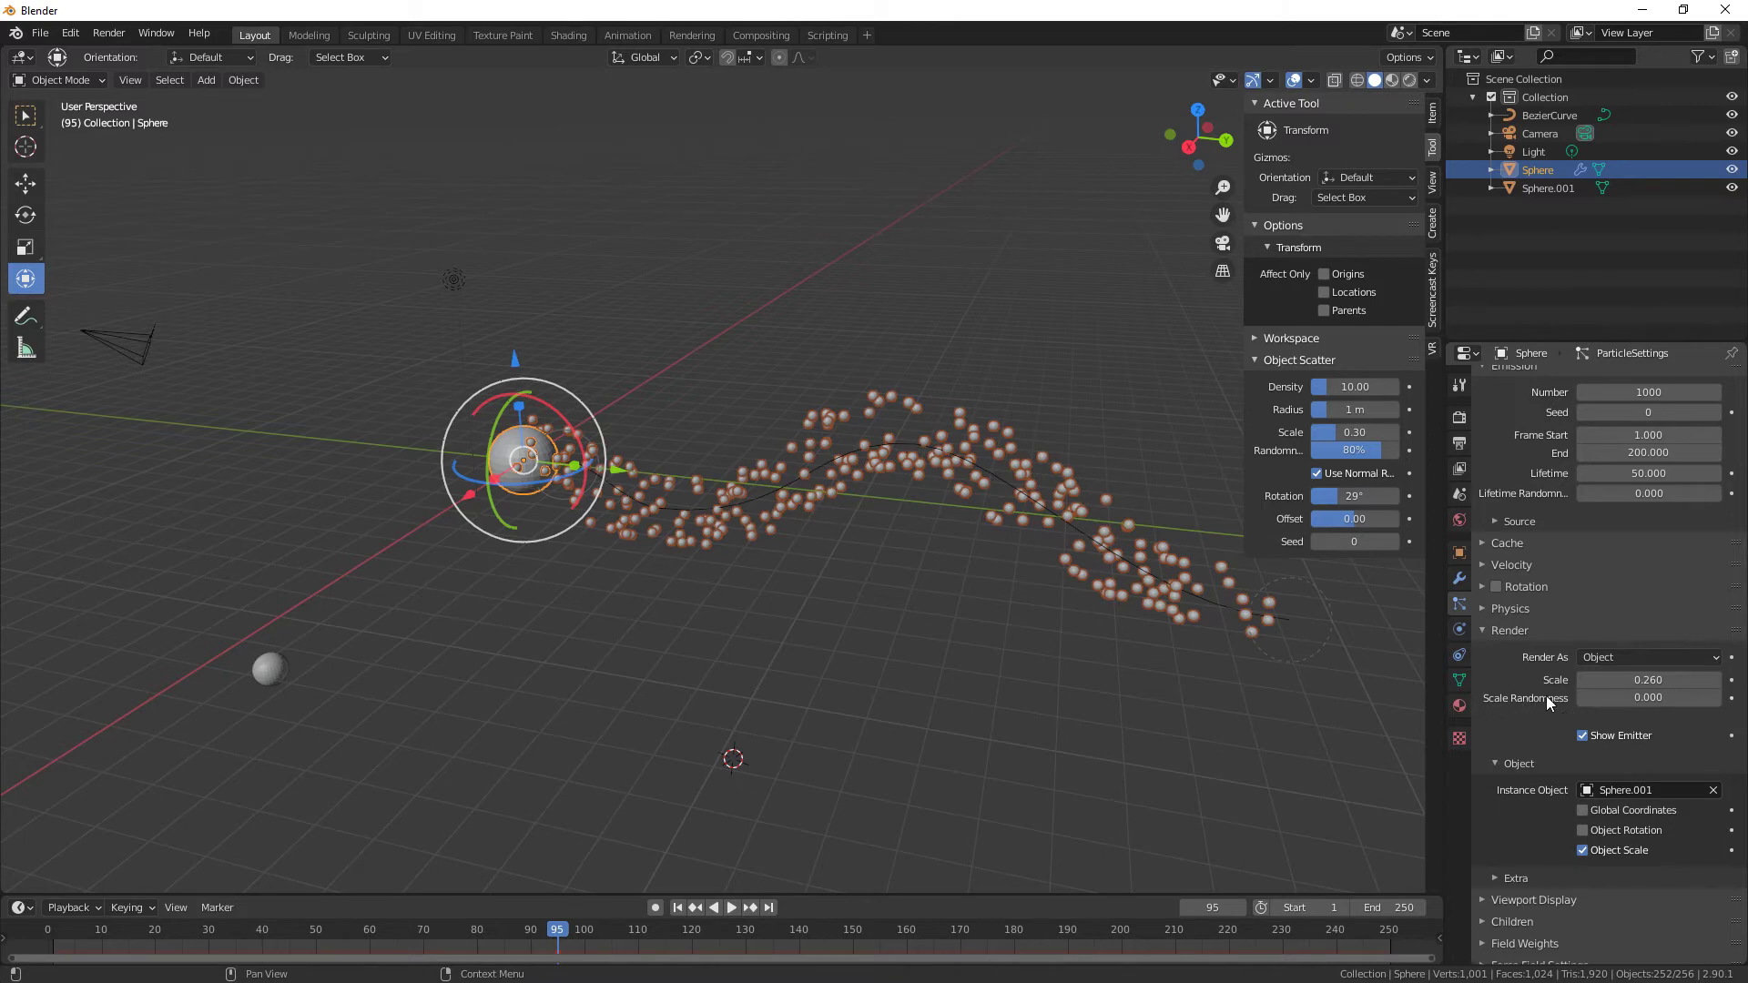
drag(1654, 699, 1729, 700)
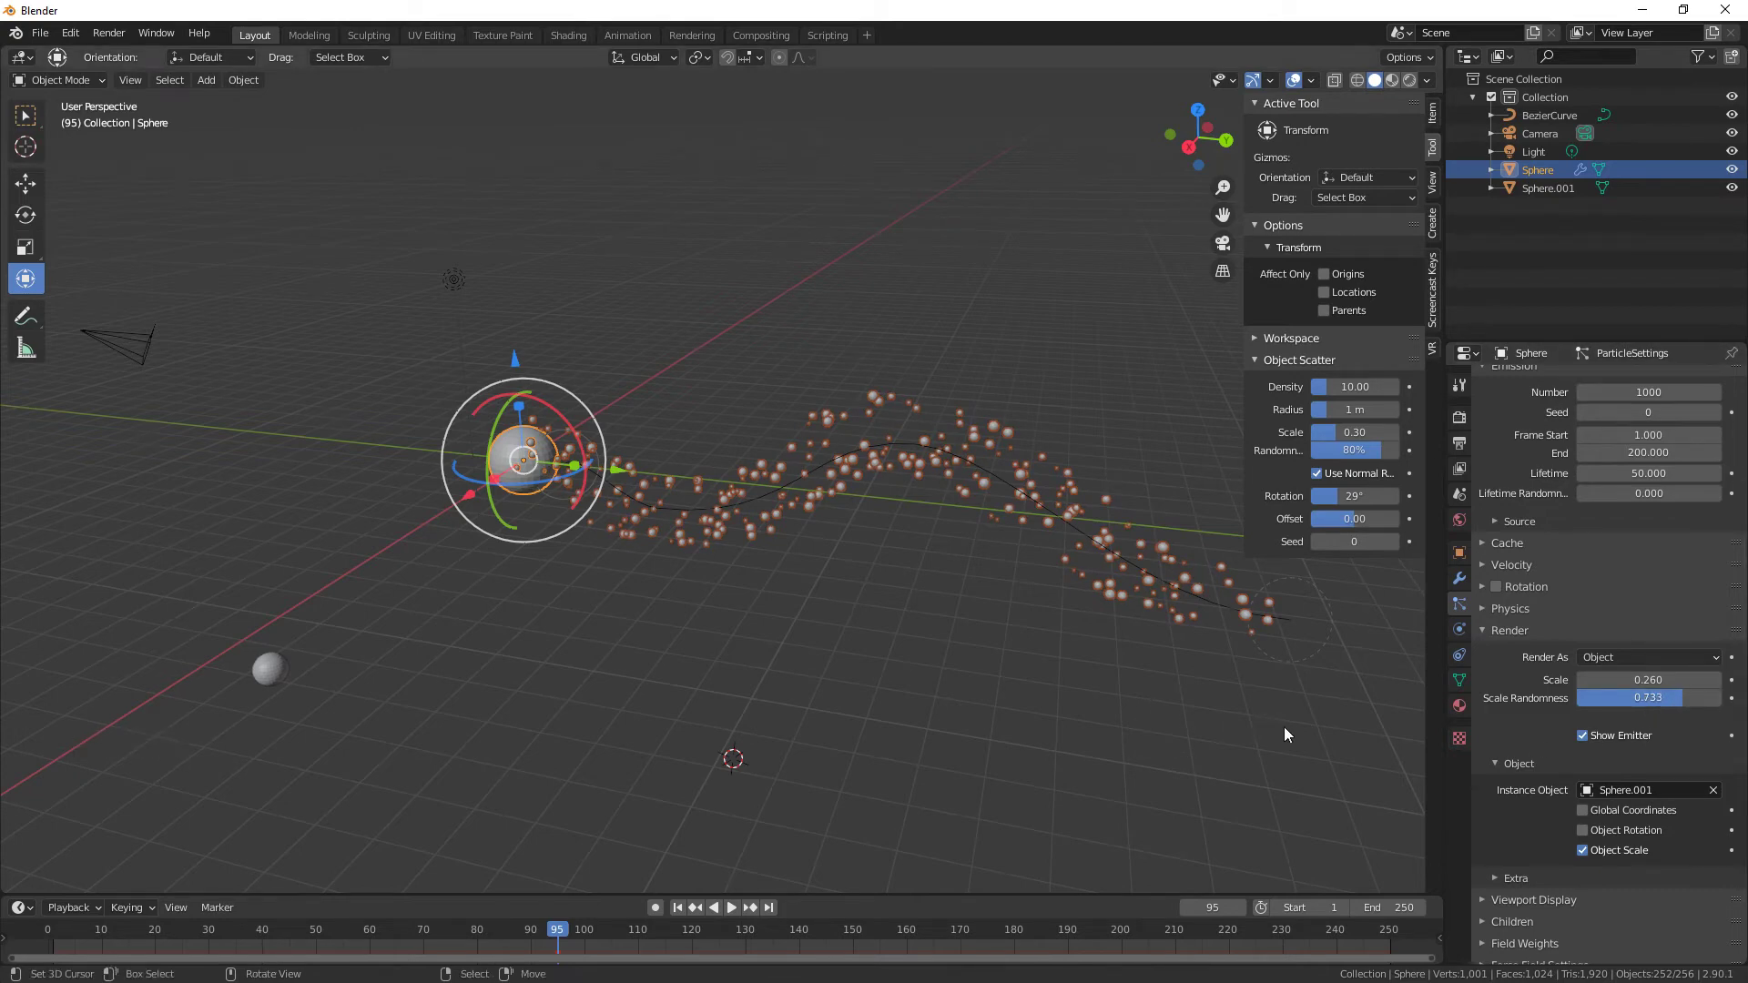
shift+middle_drag(1283, 735, 1074, 715)
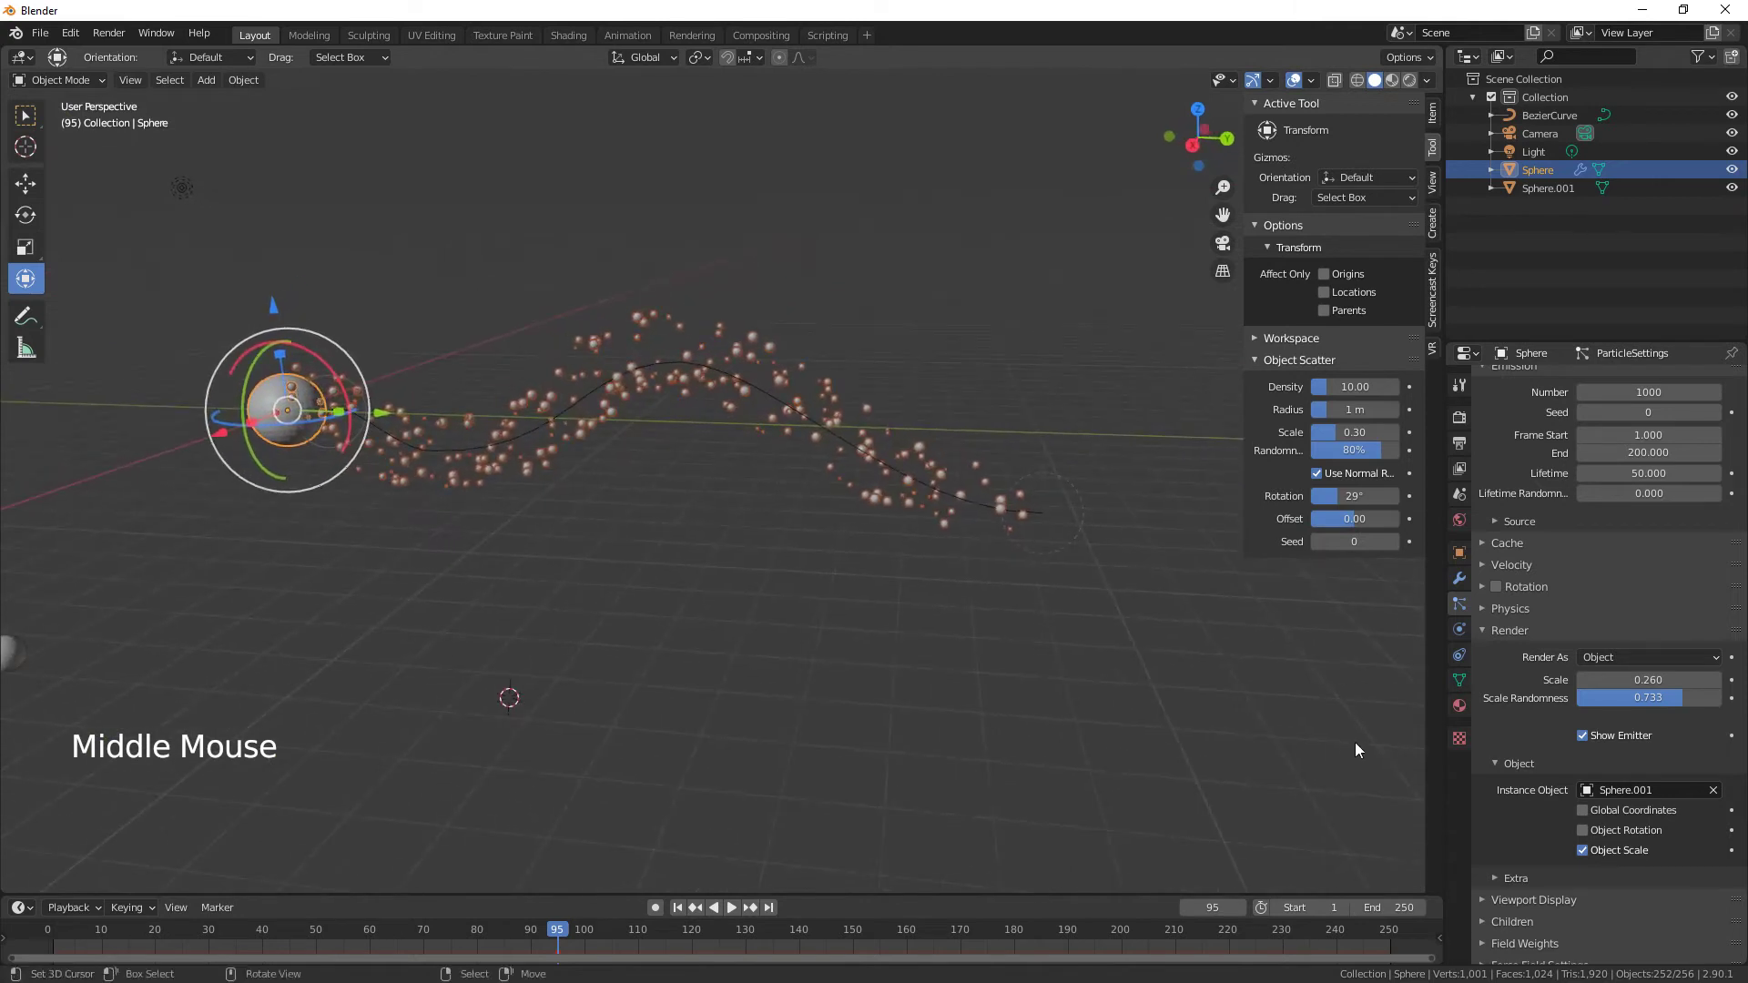
shift+middle_drag(1355, 748, 145, 641)
Give Sphere.001 a new material with an Emission surface shader.
right_click(146, 642)
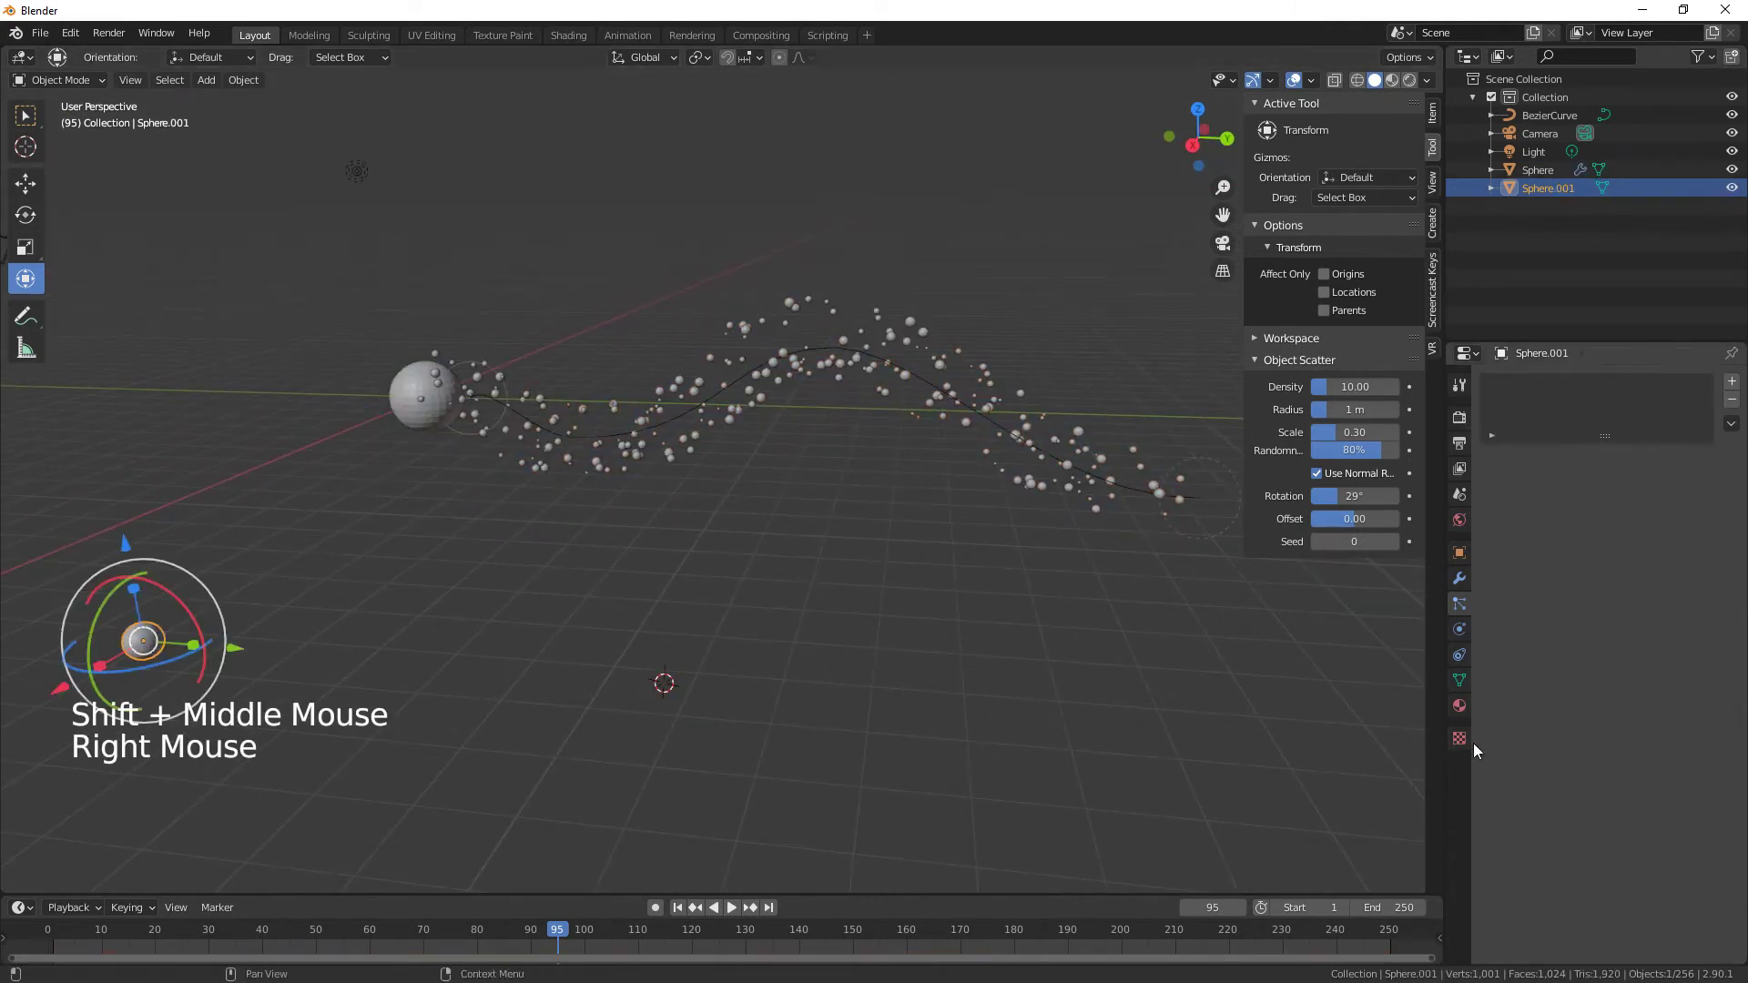
click(1458, 704)
click(1598, 444)
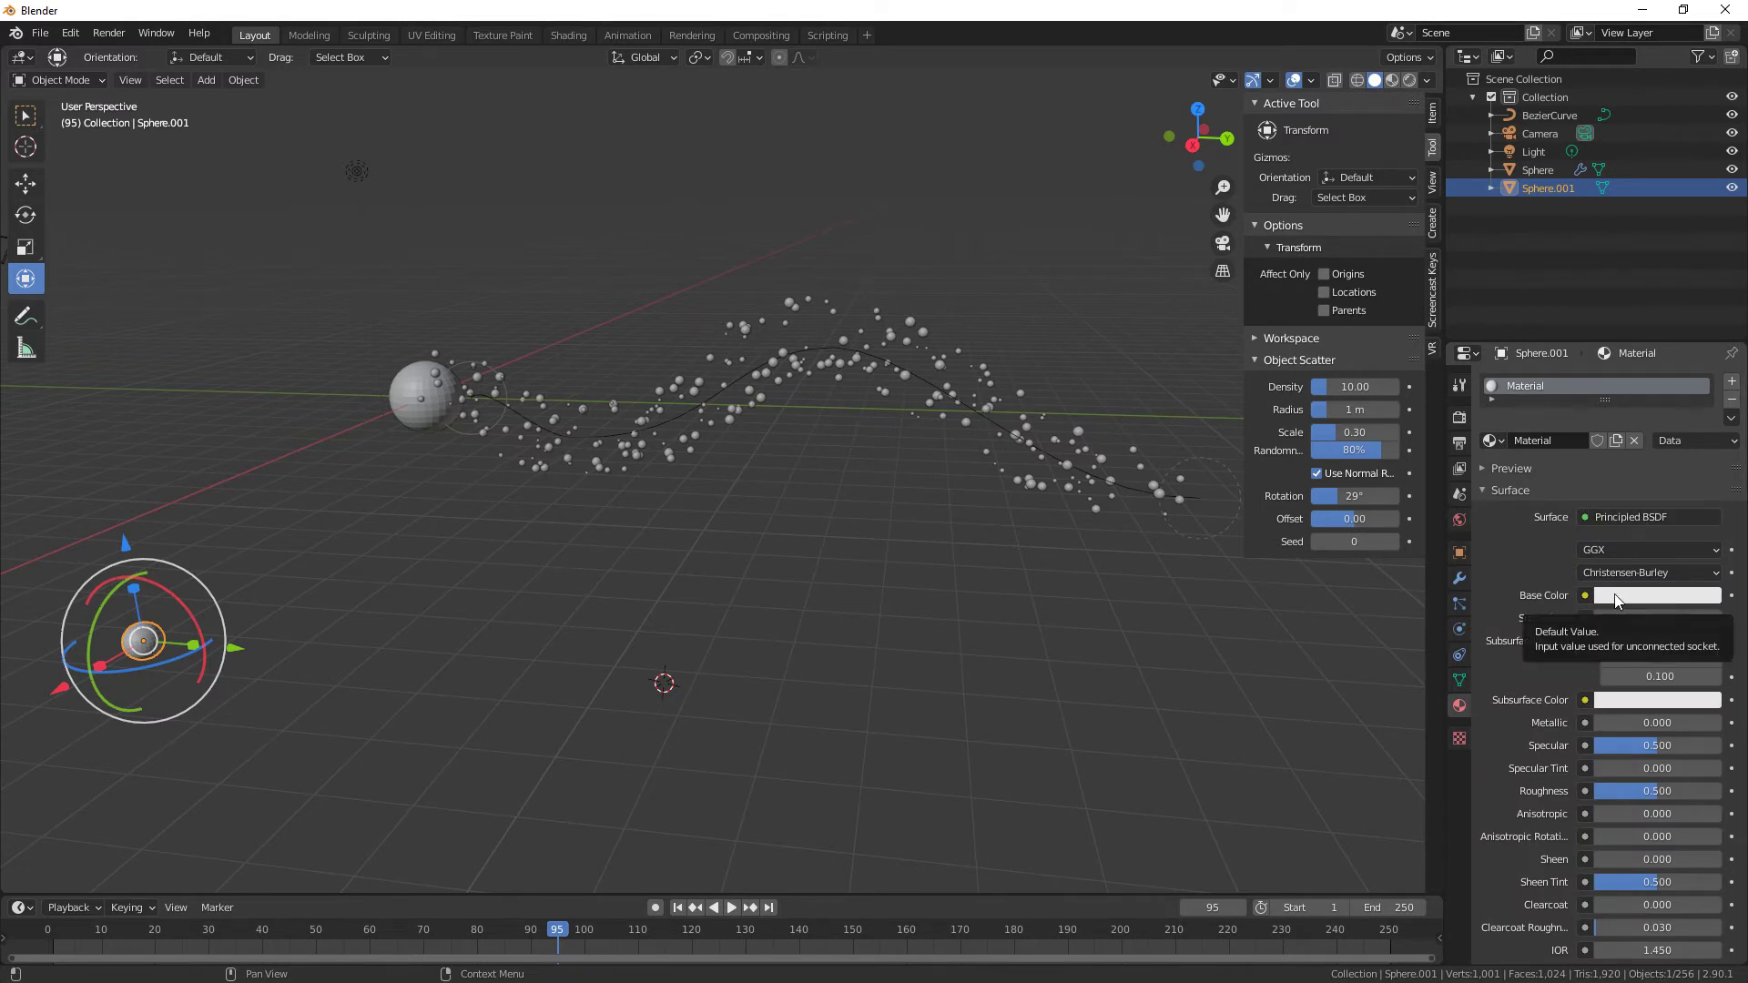
scroll(1539, 828, down, 2)
scroll(1538, 828, up, 1)
scroll(1539, 829, down, 1)
scroll(1538, 828, up, 6)
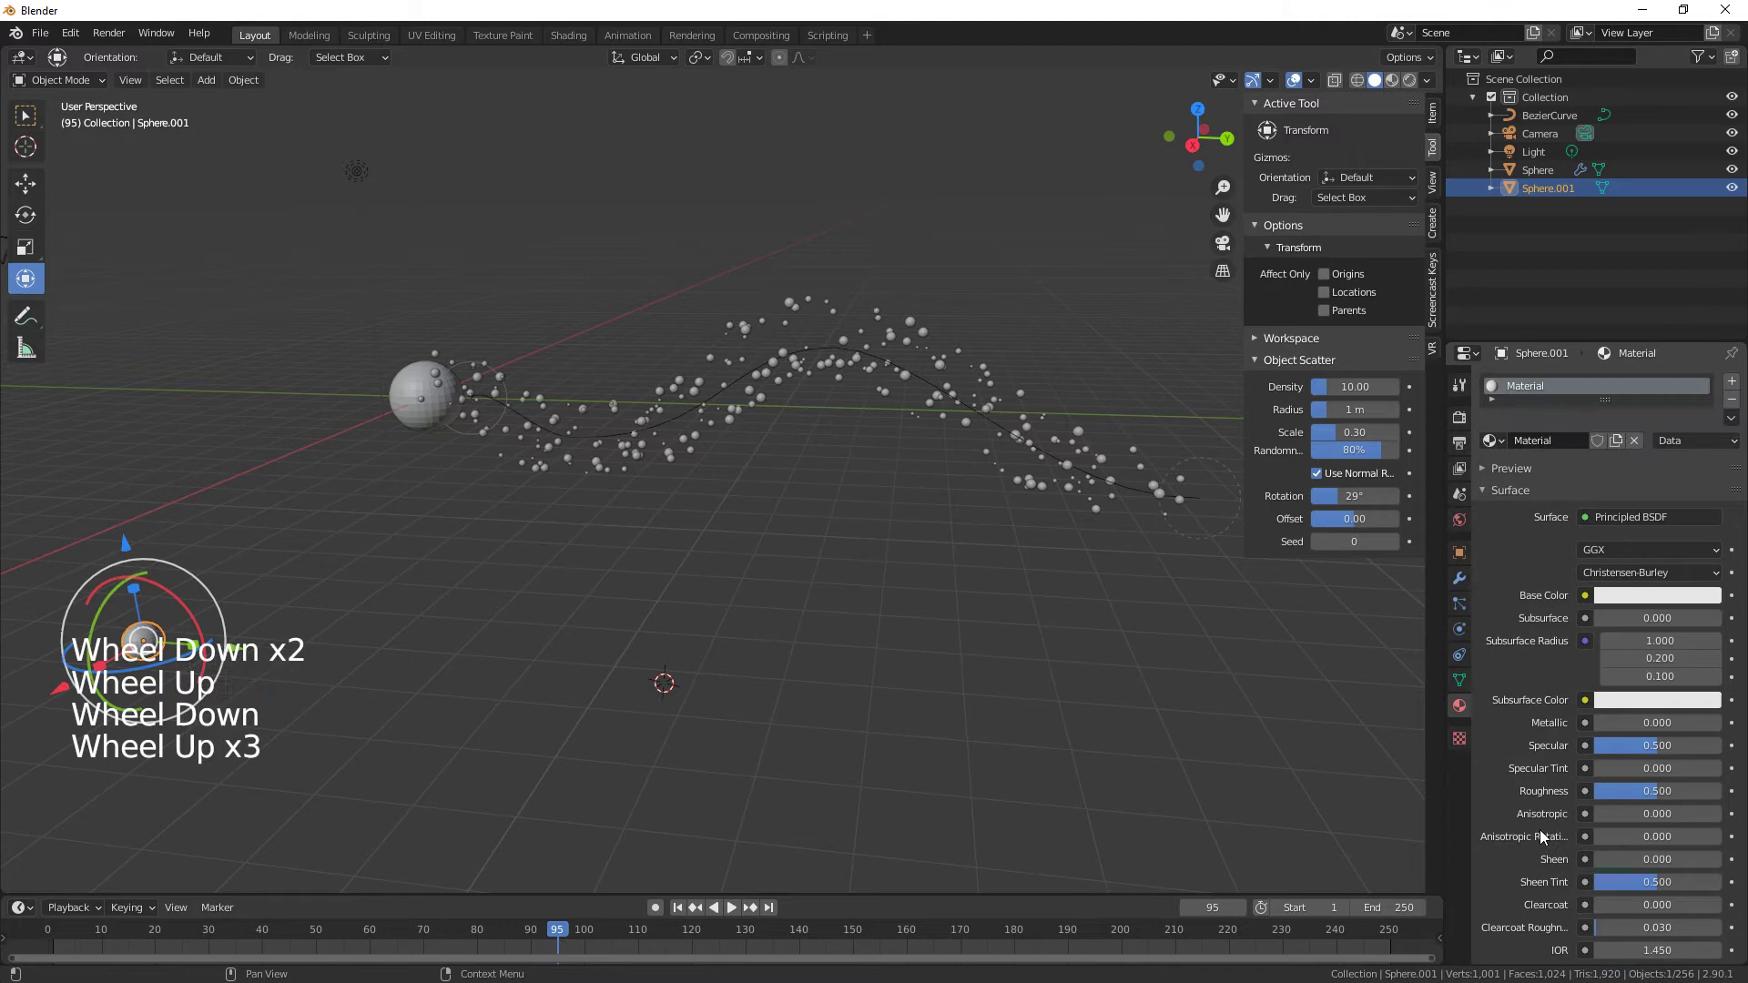
click(1624, 521)
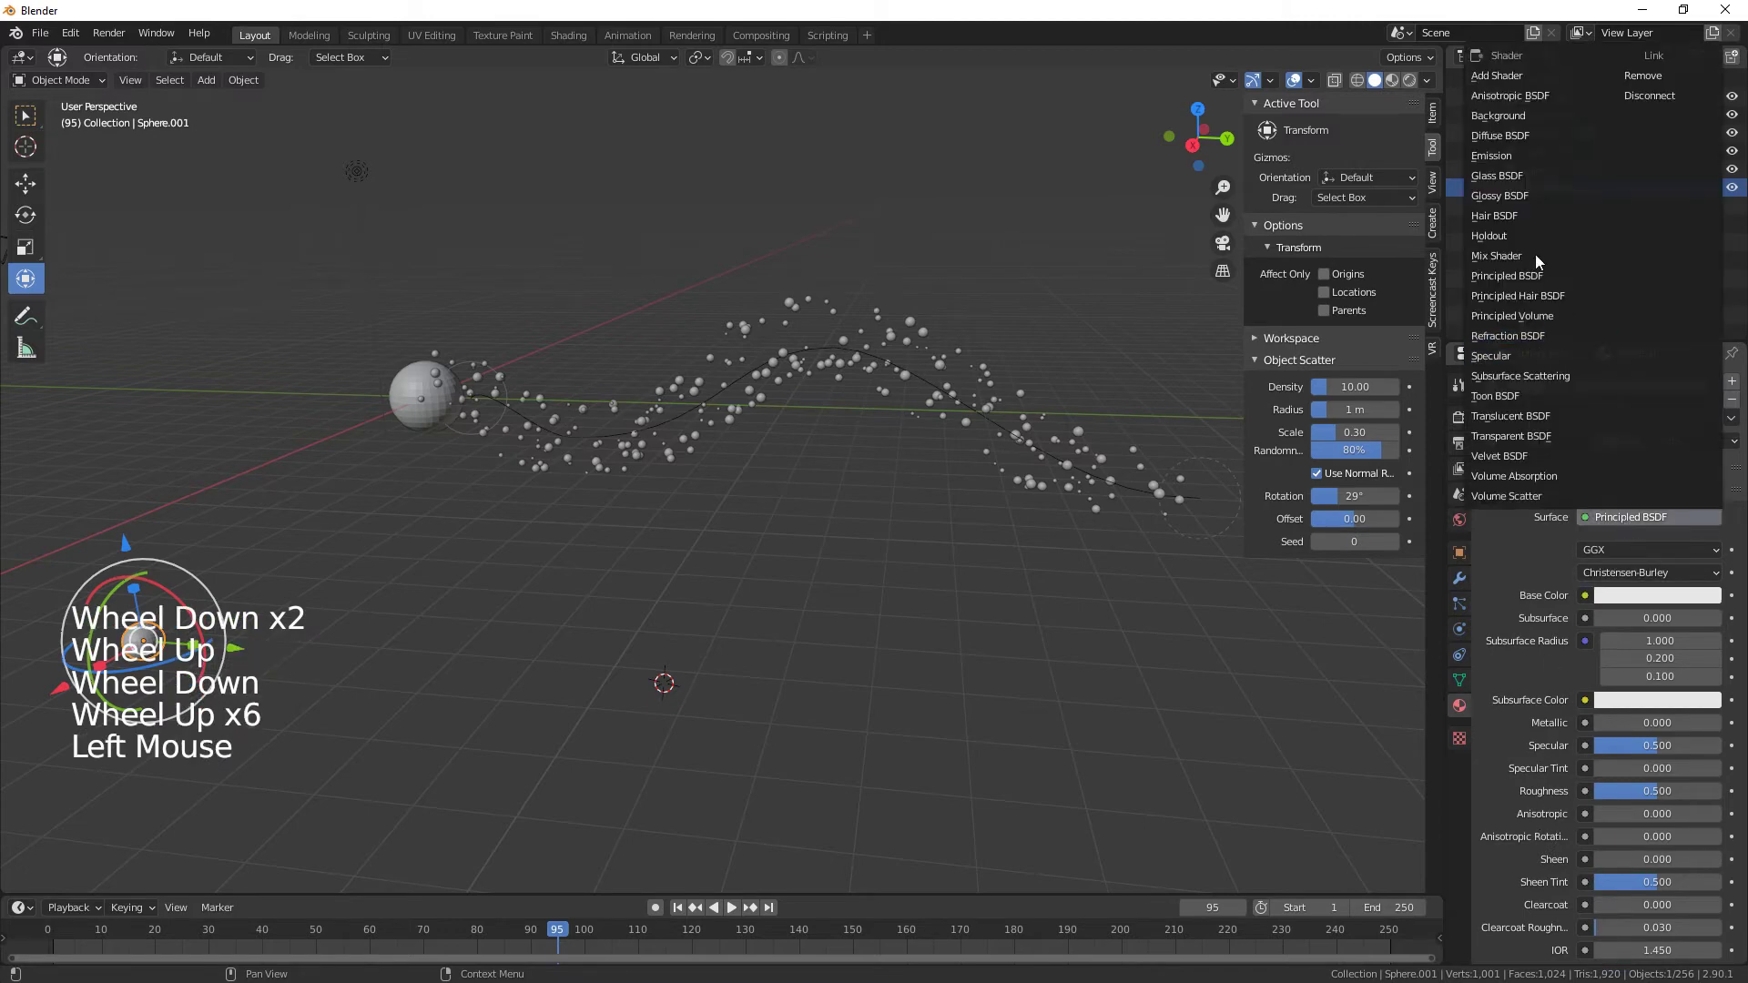
click(1505, 157)
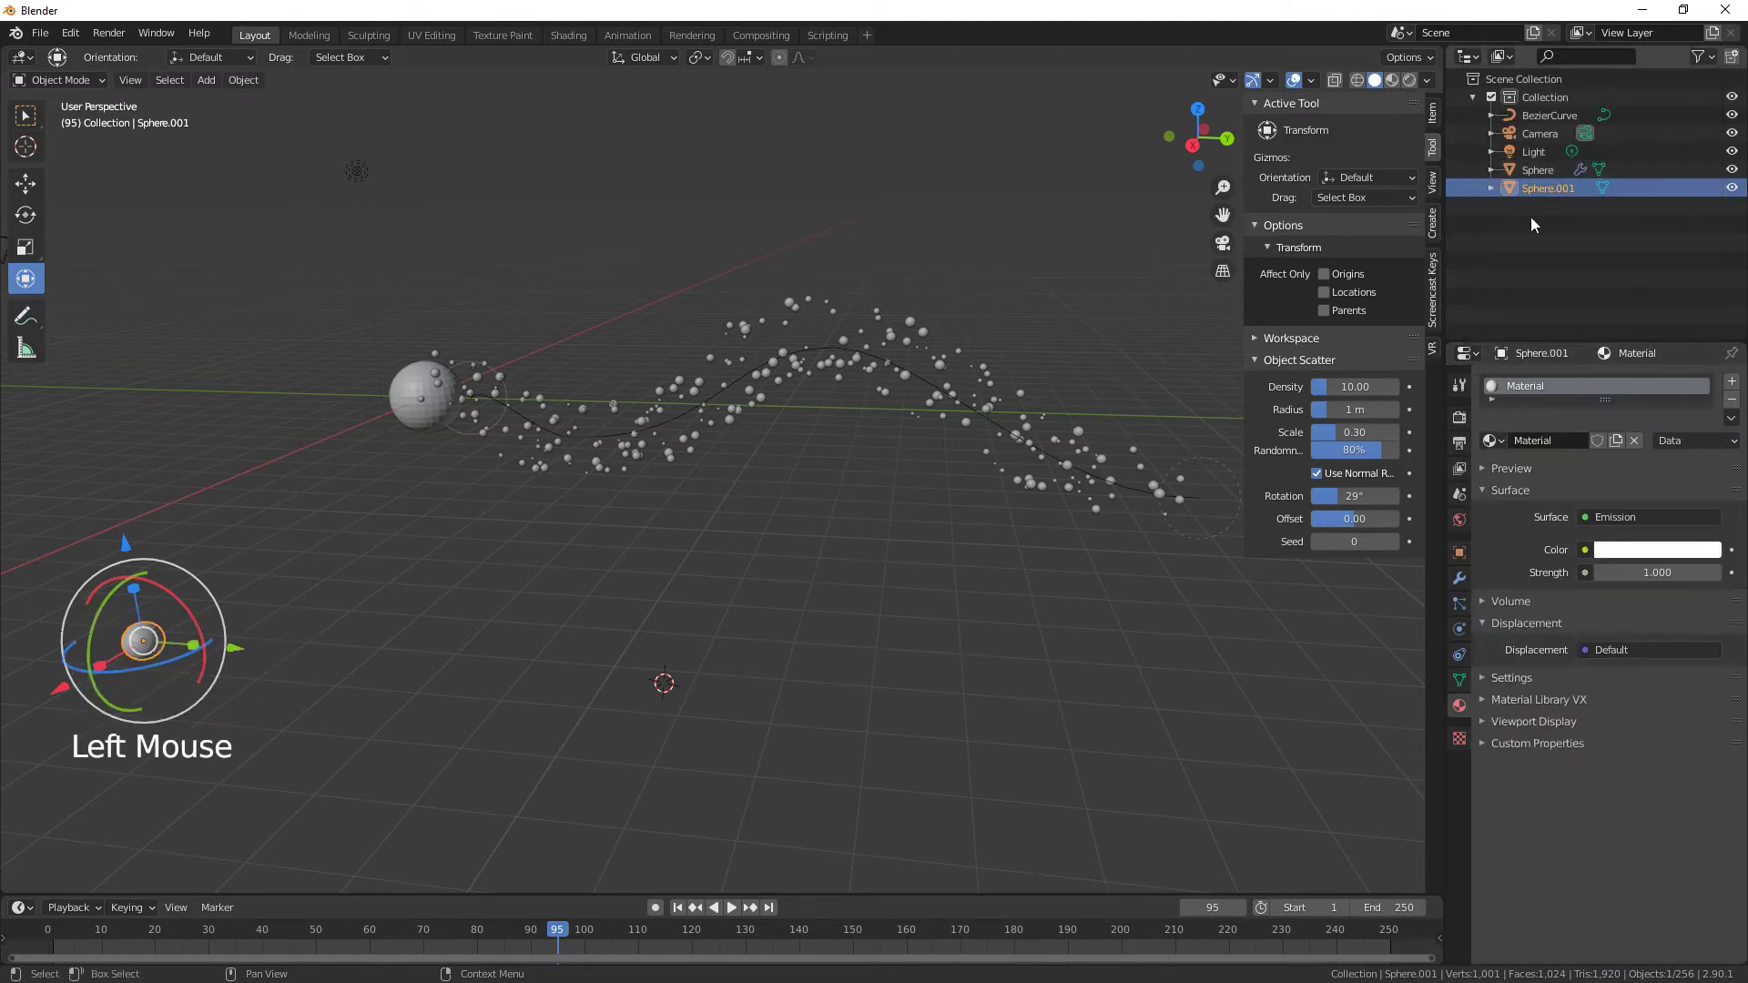
Make the emission red at strength 5.900 and preview it in Rendered shading.
click(1660, 550)
click(1630, 405)
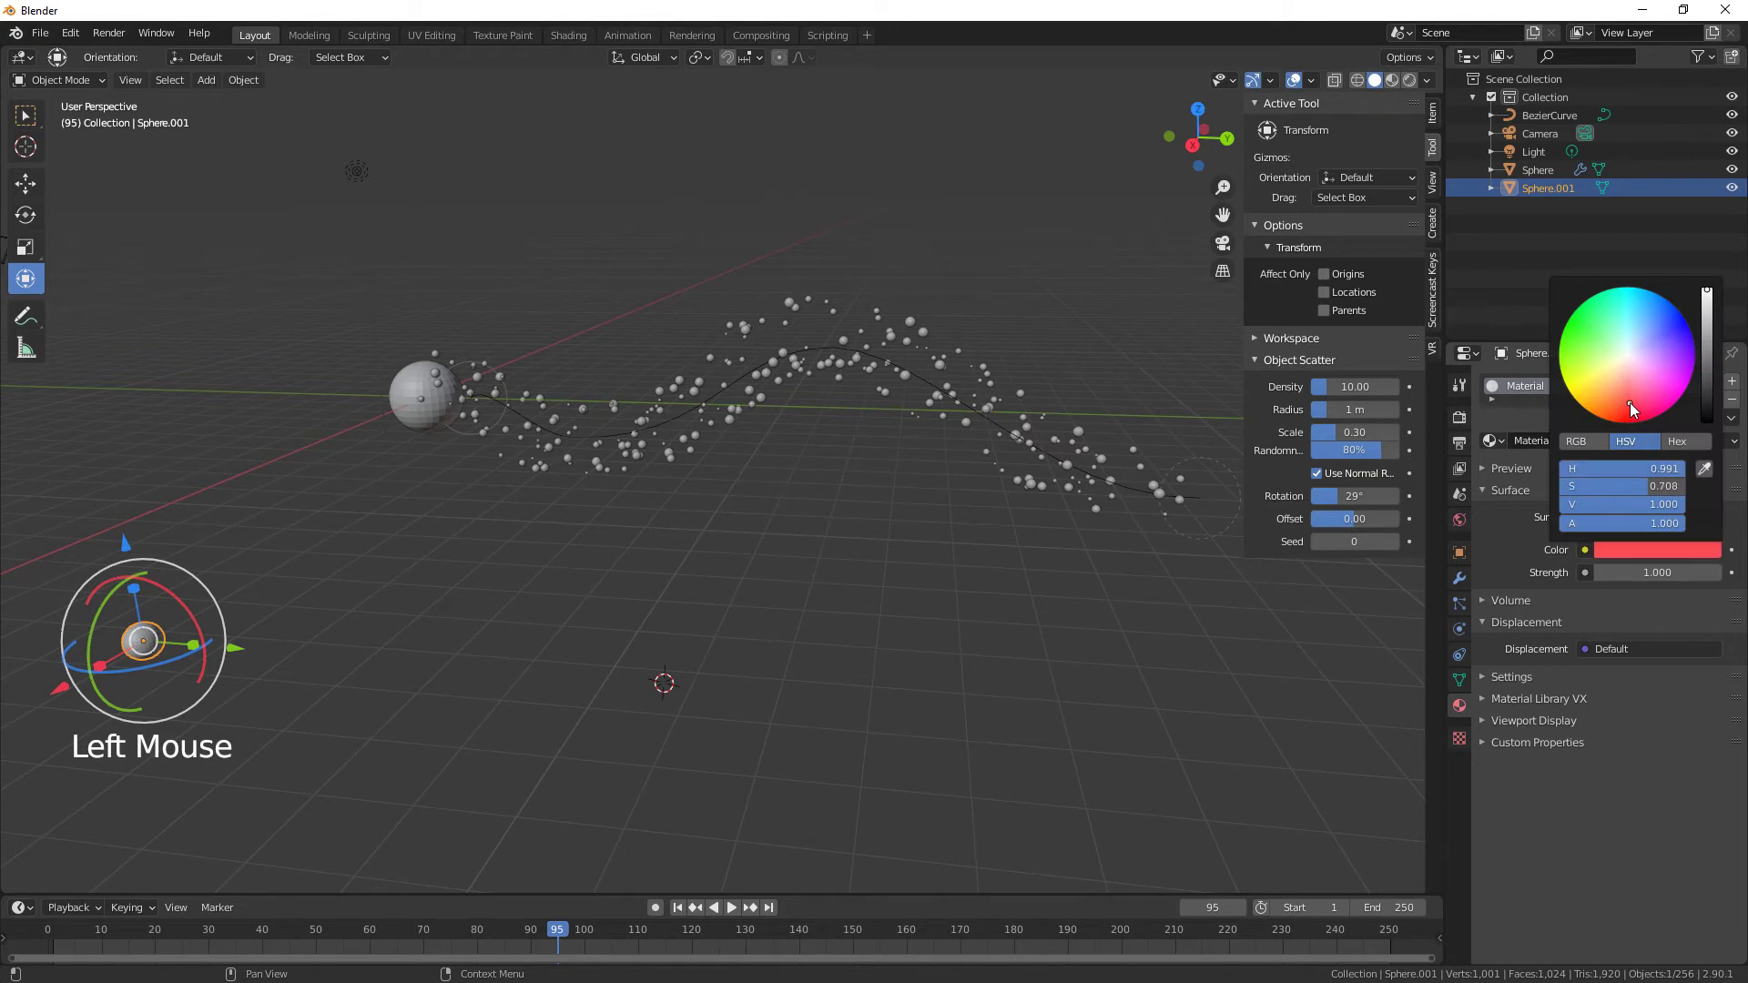
drag(1662, 578, 1712, 577)
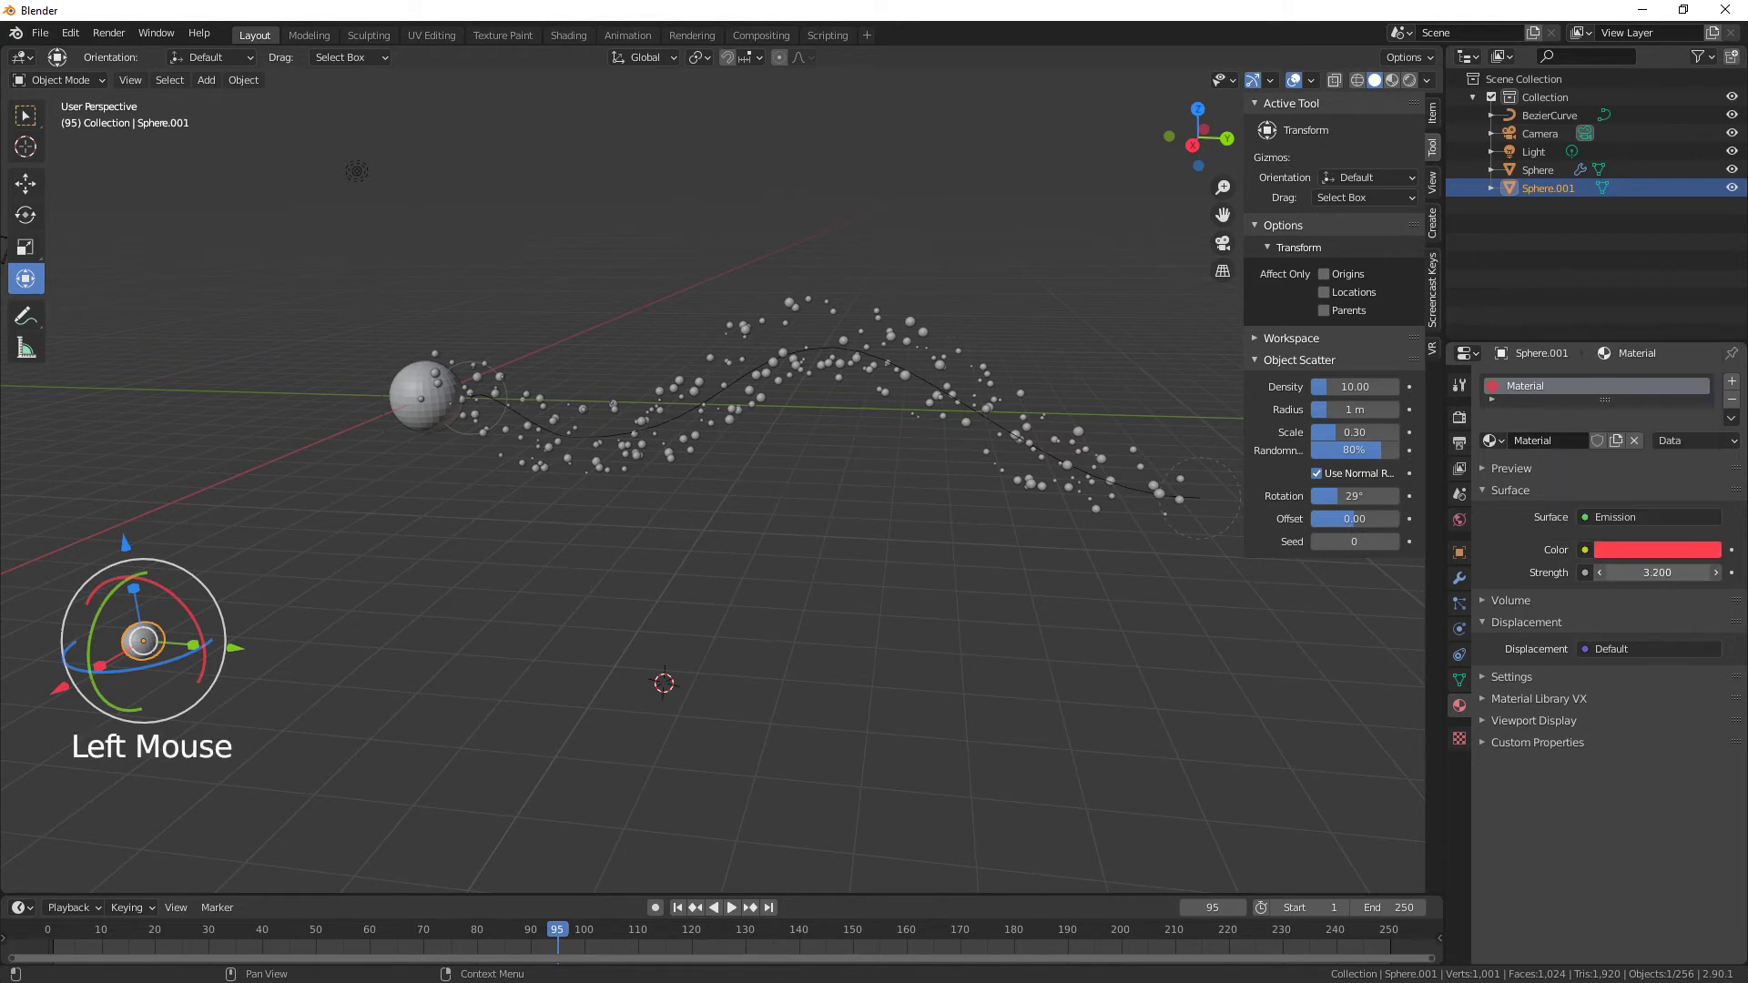
click(1407, 82)
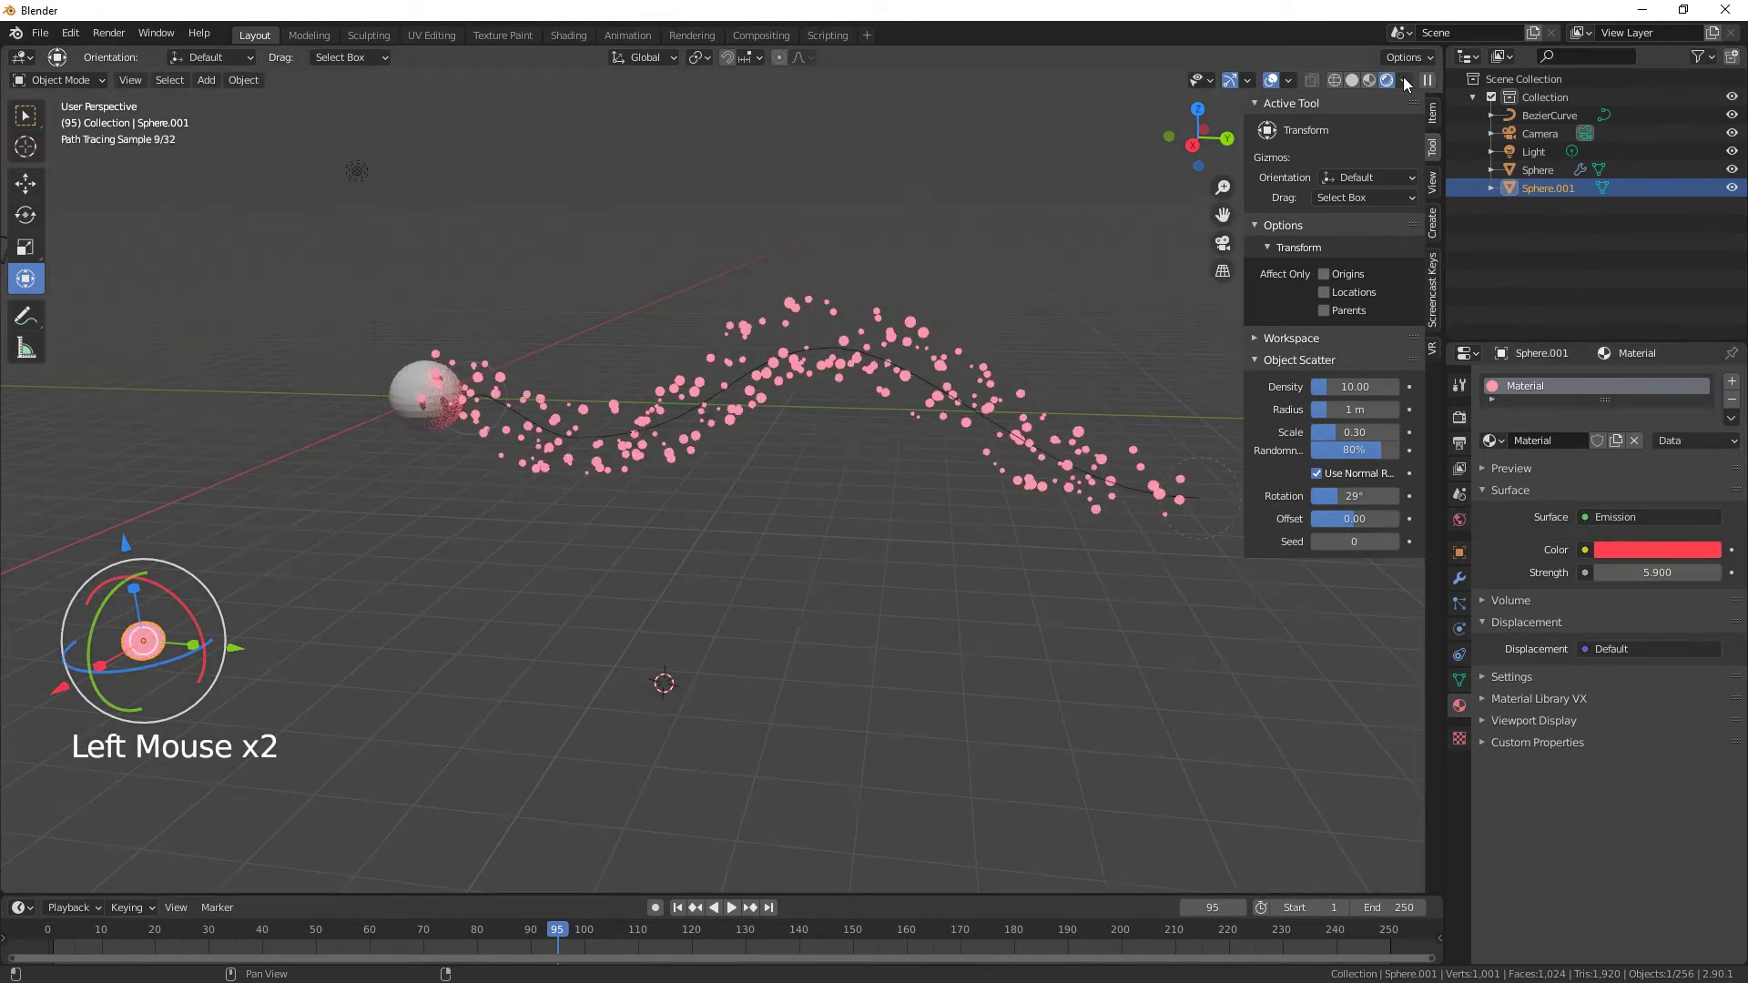
middle_drag(1154, 652, 1080, 694)
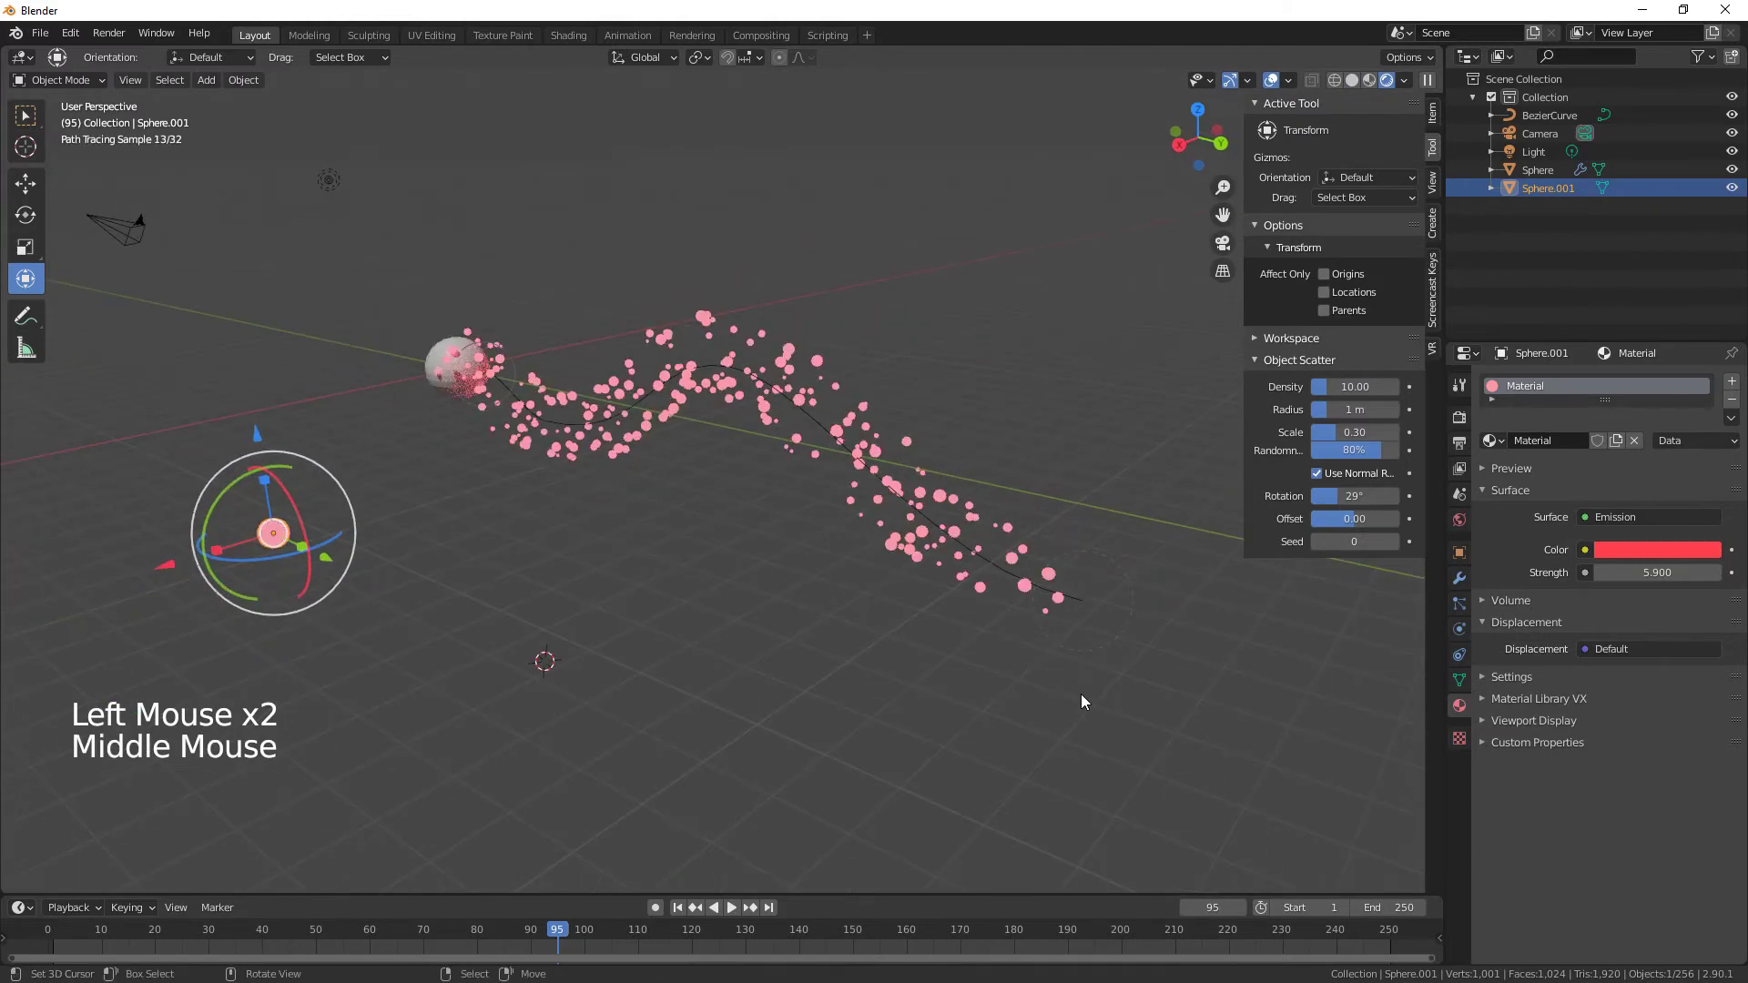
Set the world background colour to black.
click(1460, 521)
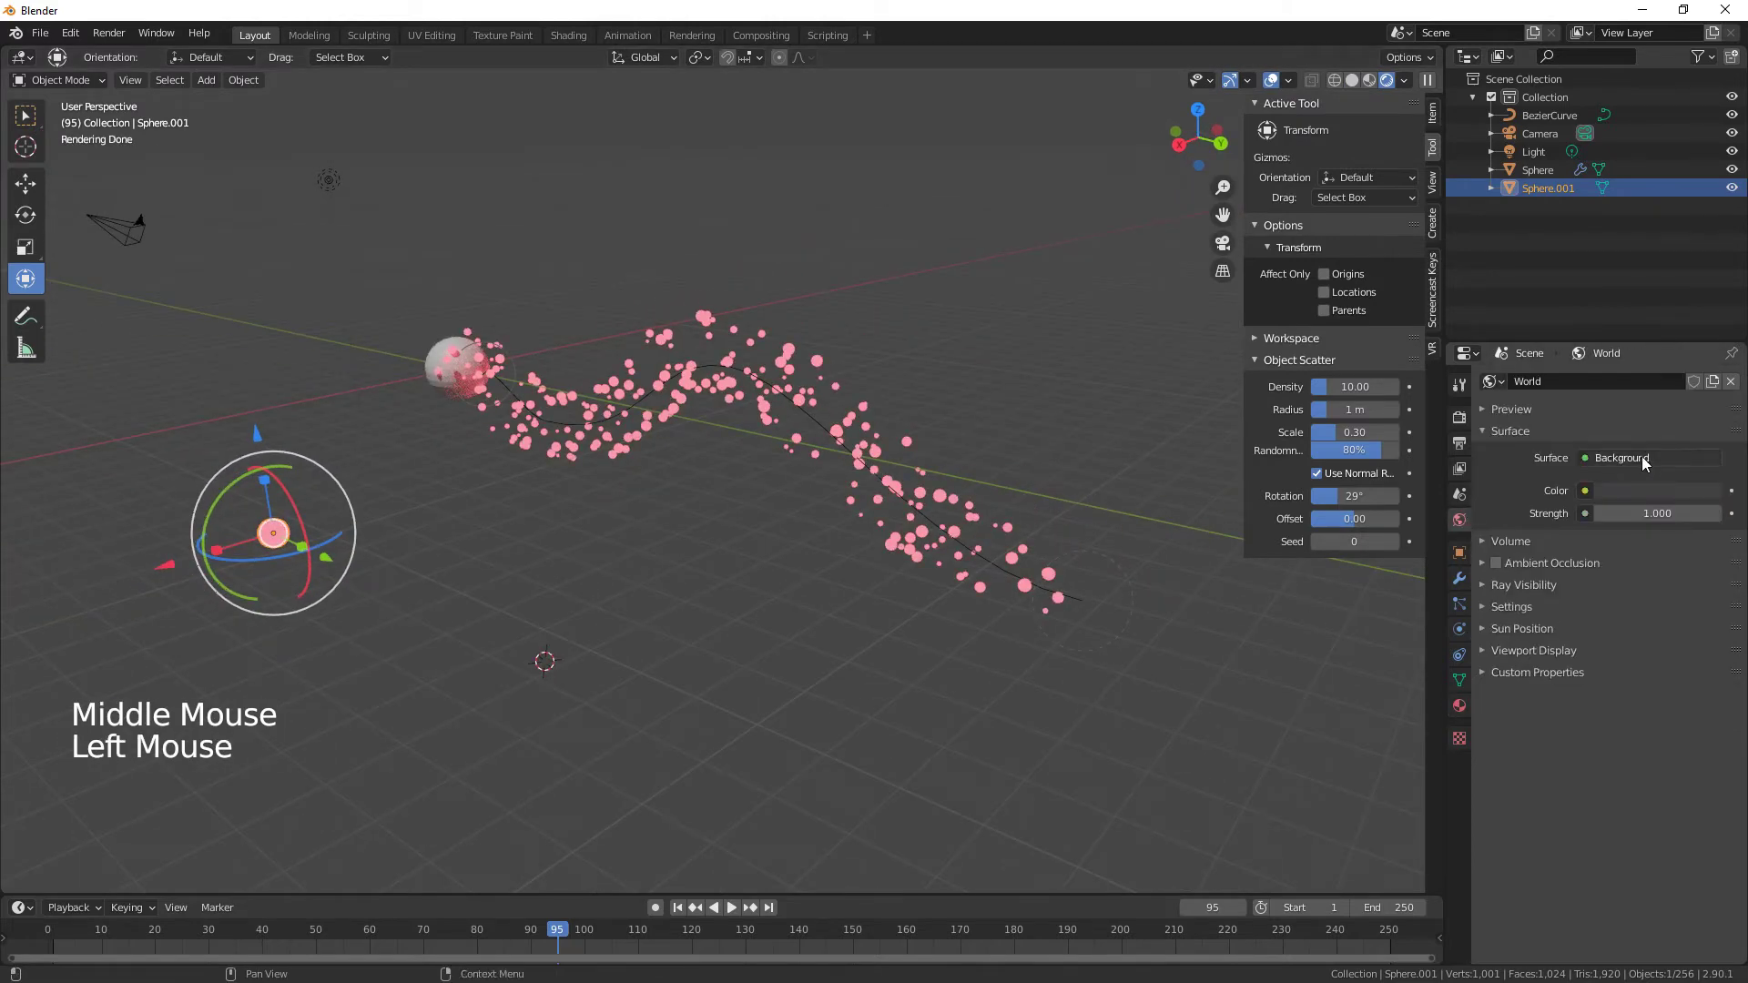
click(1652, 491)
drag(1708, 335, 1708, 364)
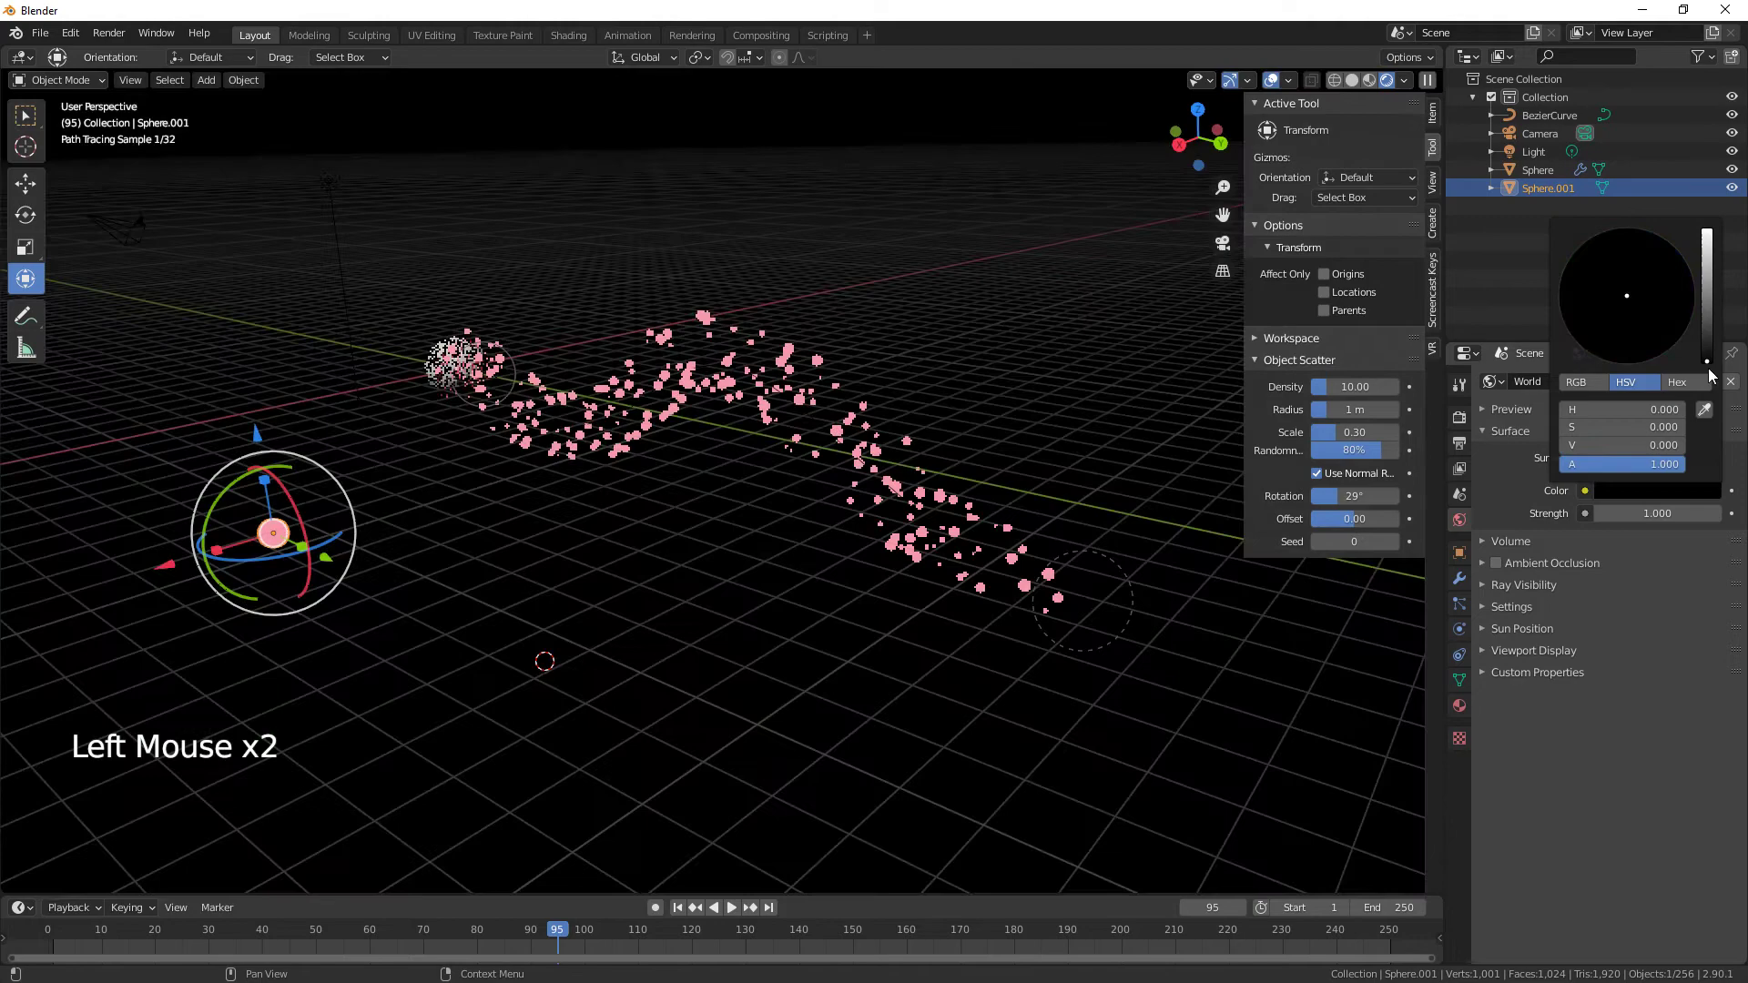
middle_drag(945, 687, 838, 690)
Switch the render engine to Eevee and enable Bloom.
click(1458, 418)
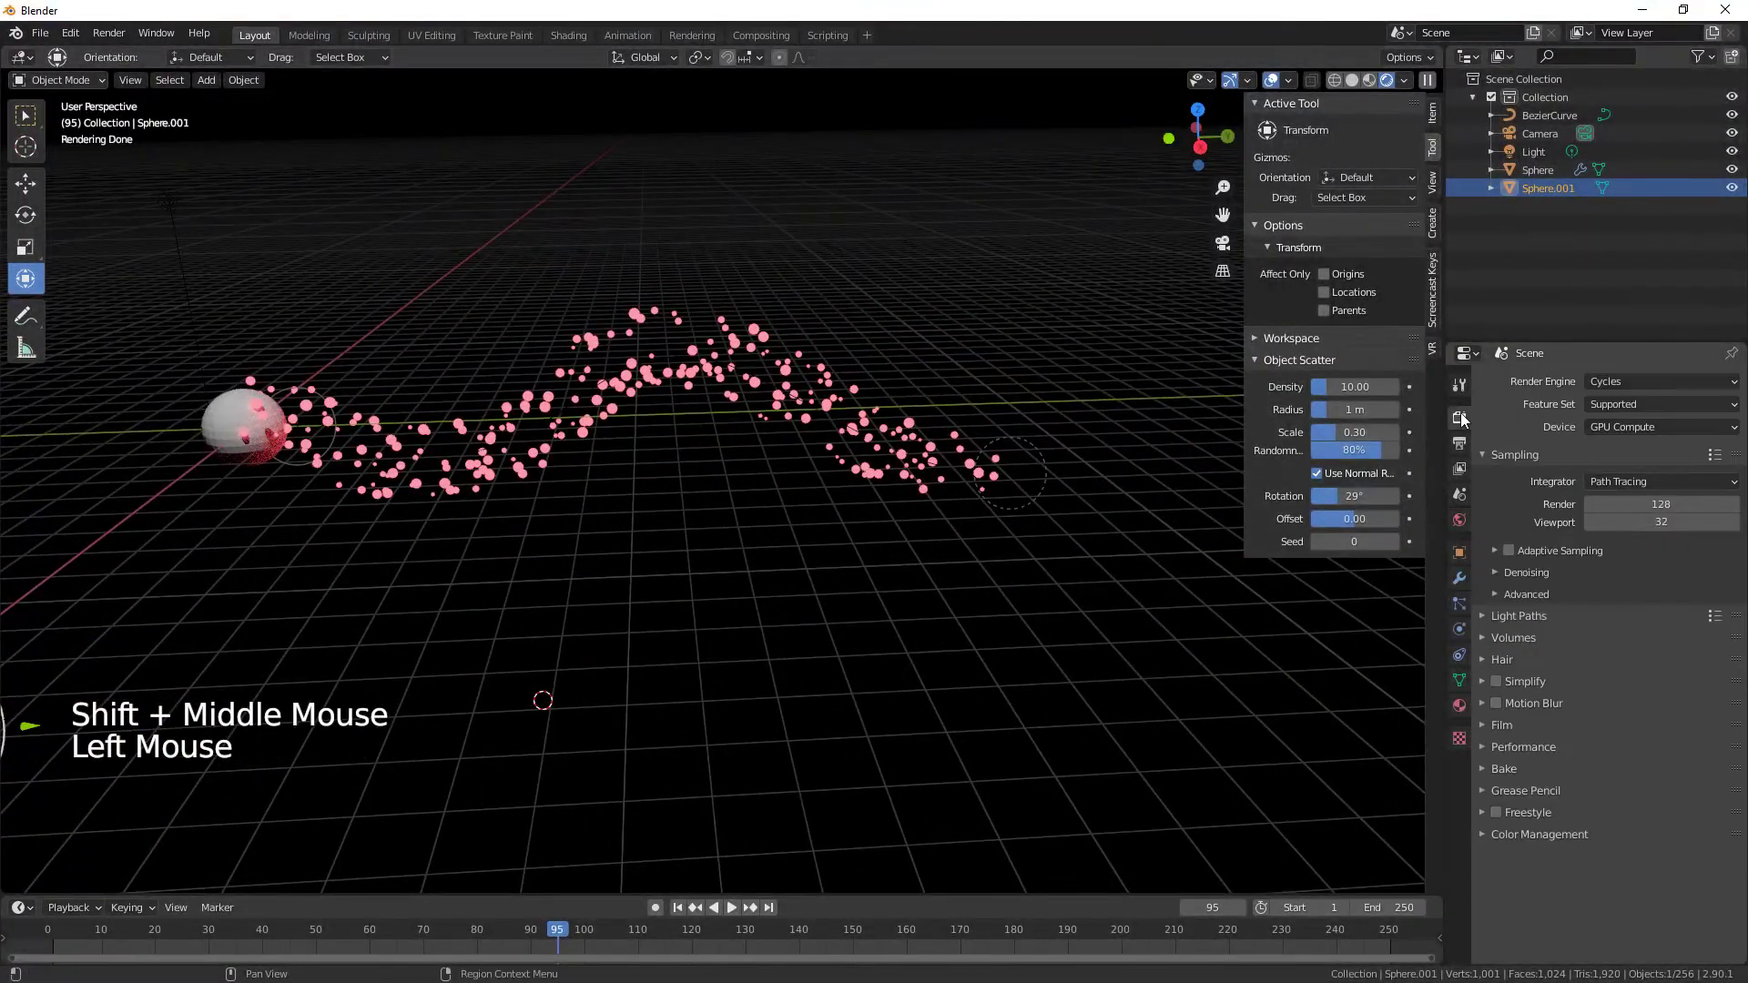
click(1602, 381)
click(1608, 401)
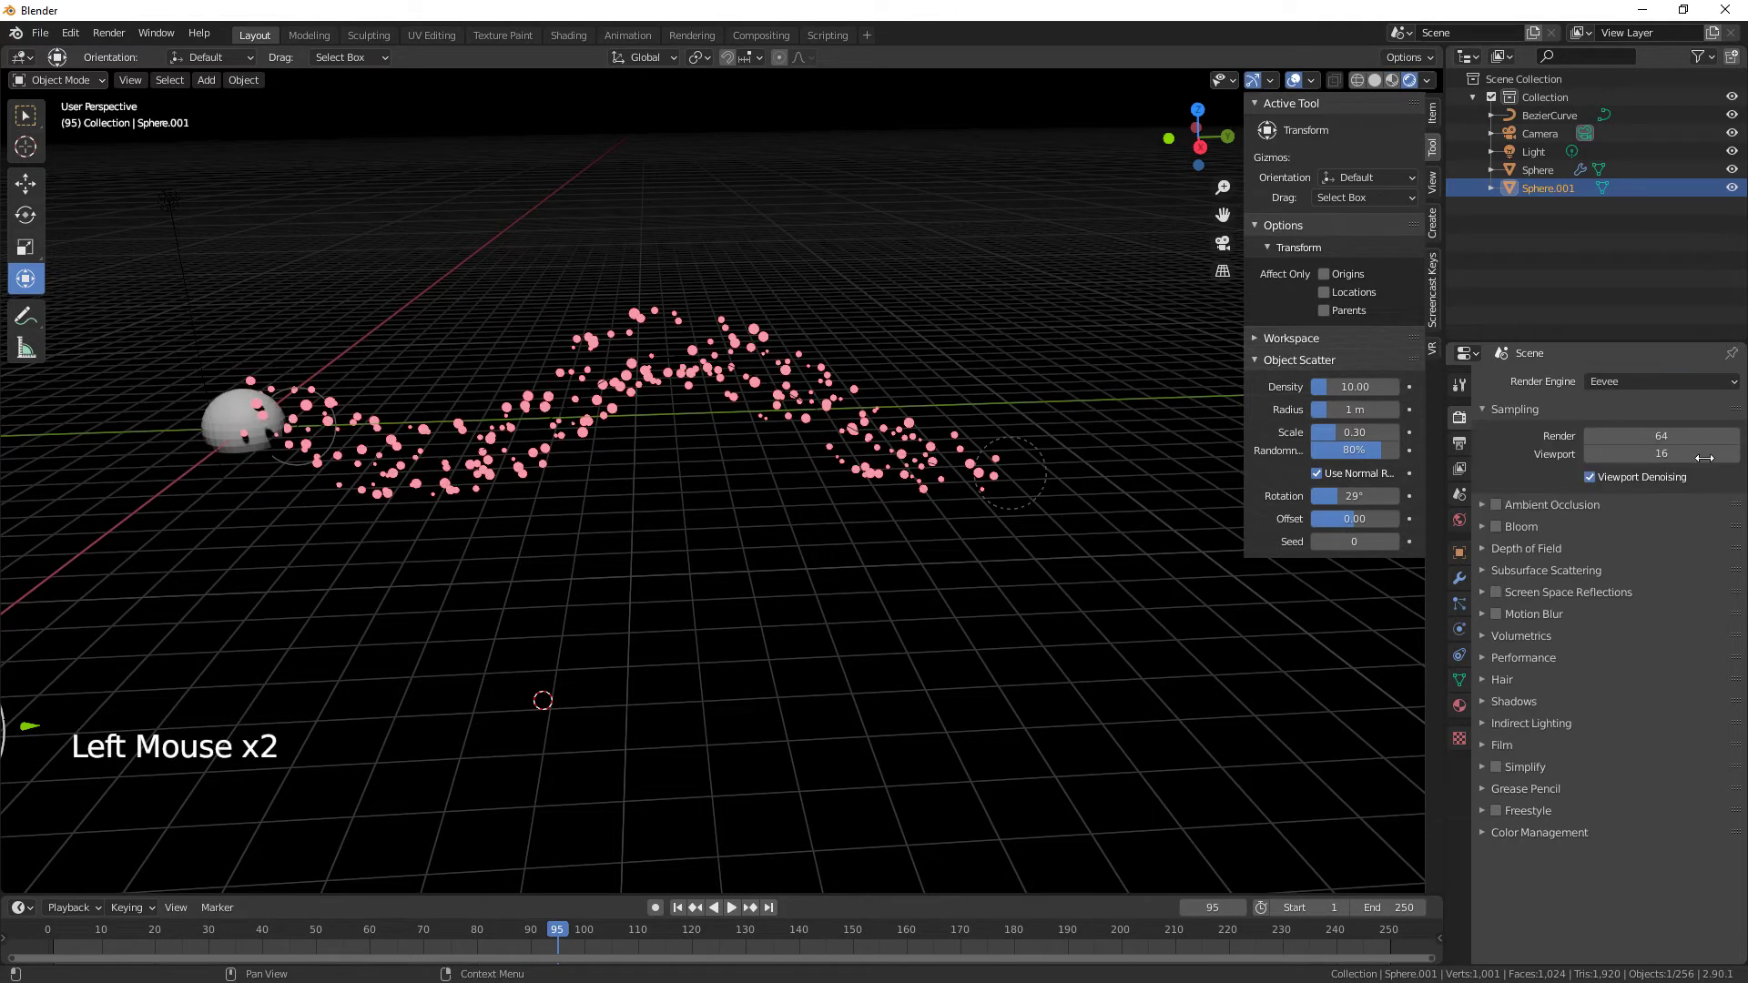
click(1495, 526)
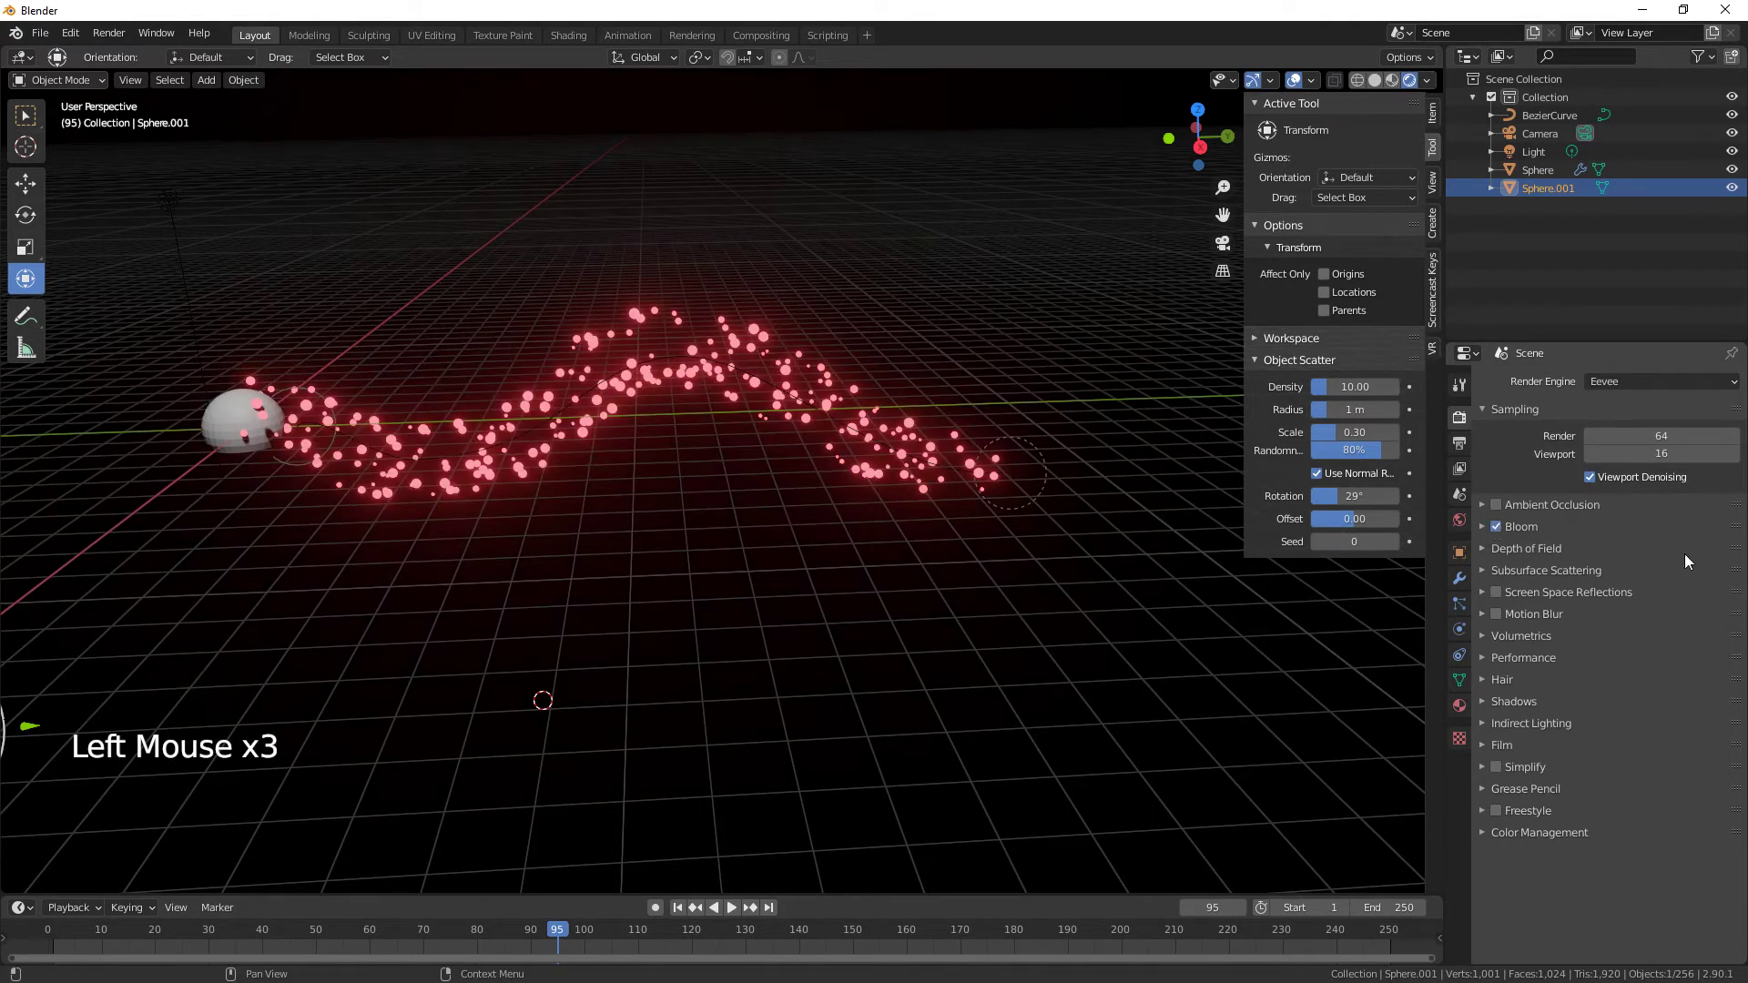
right_click(911, 640)
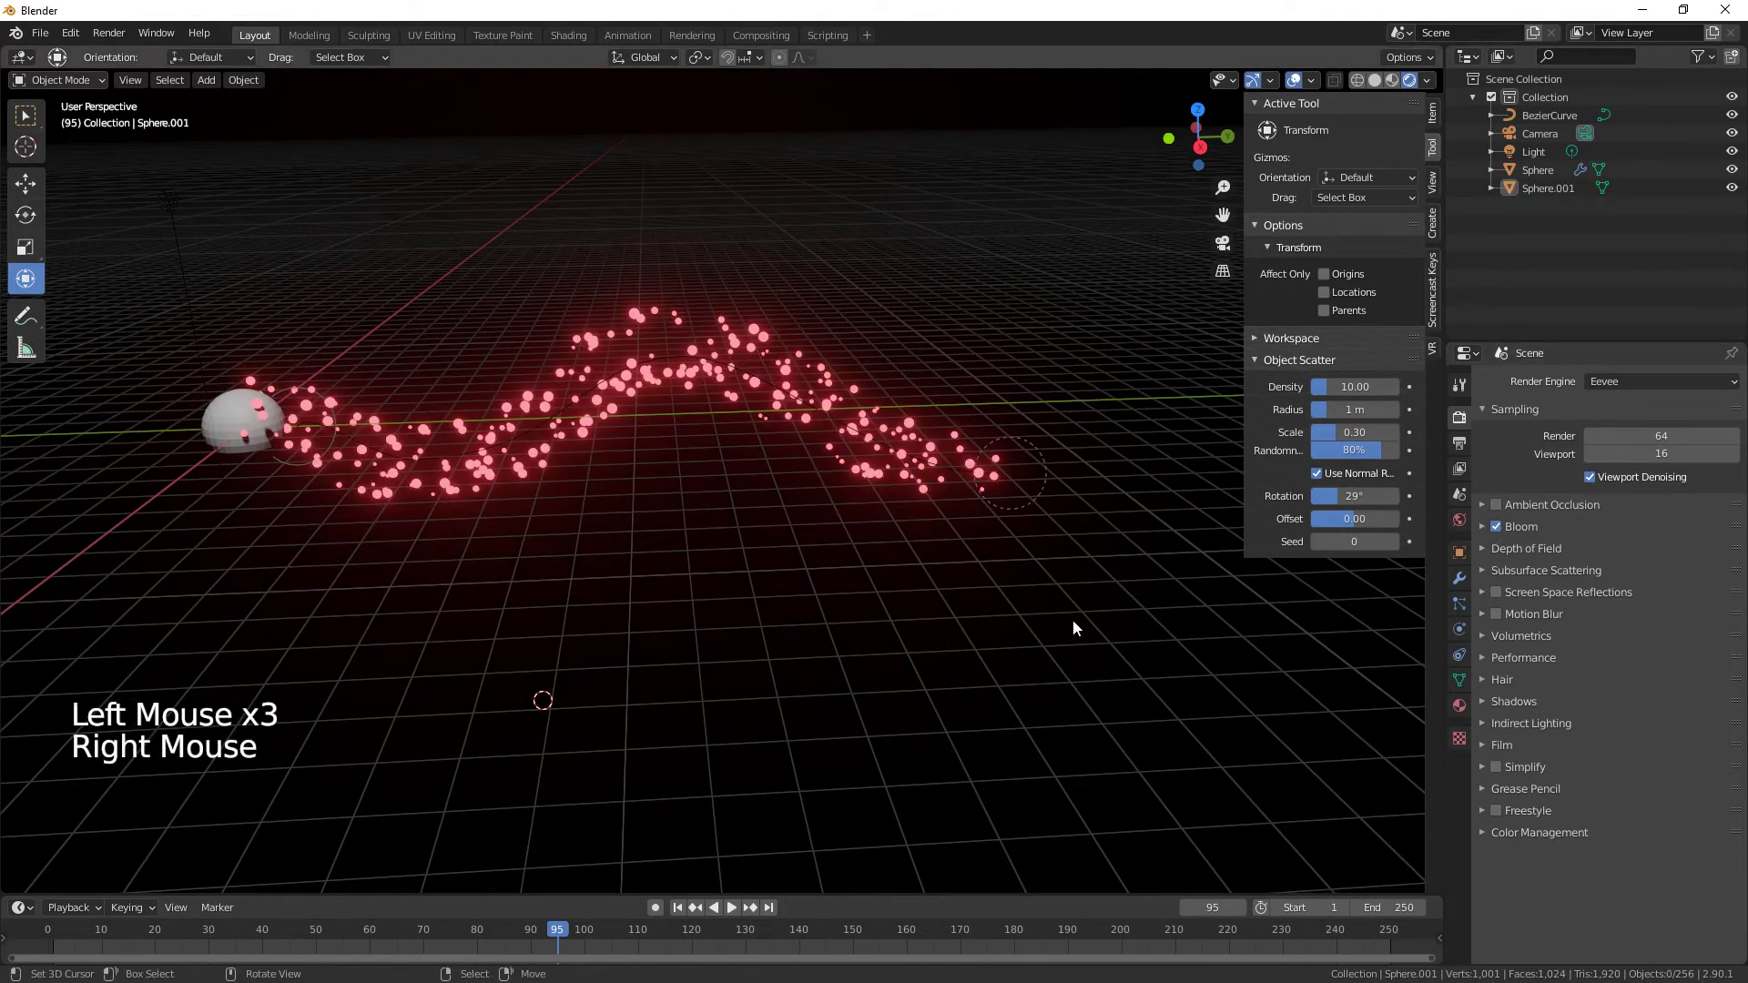
scroll(905, 630, down, 2)
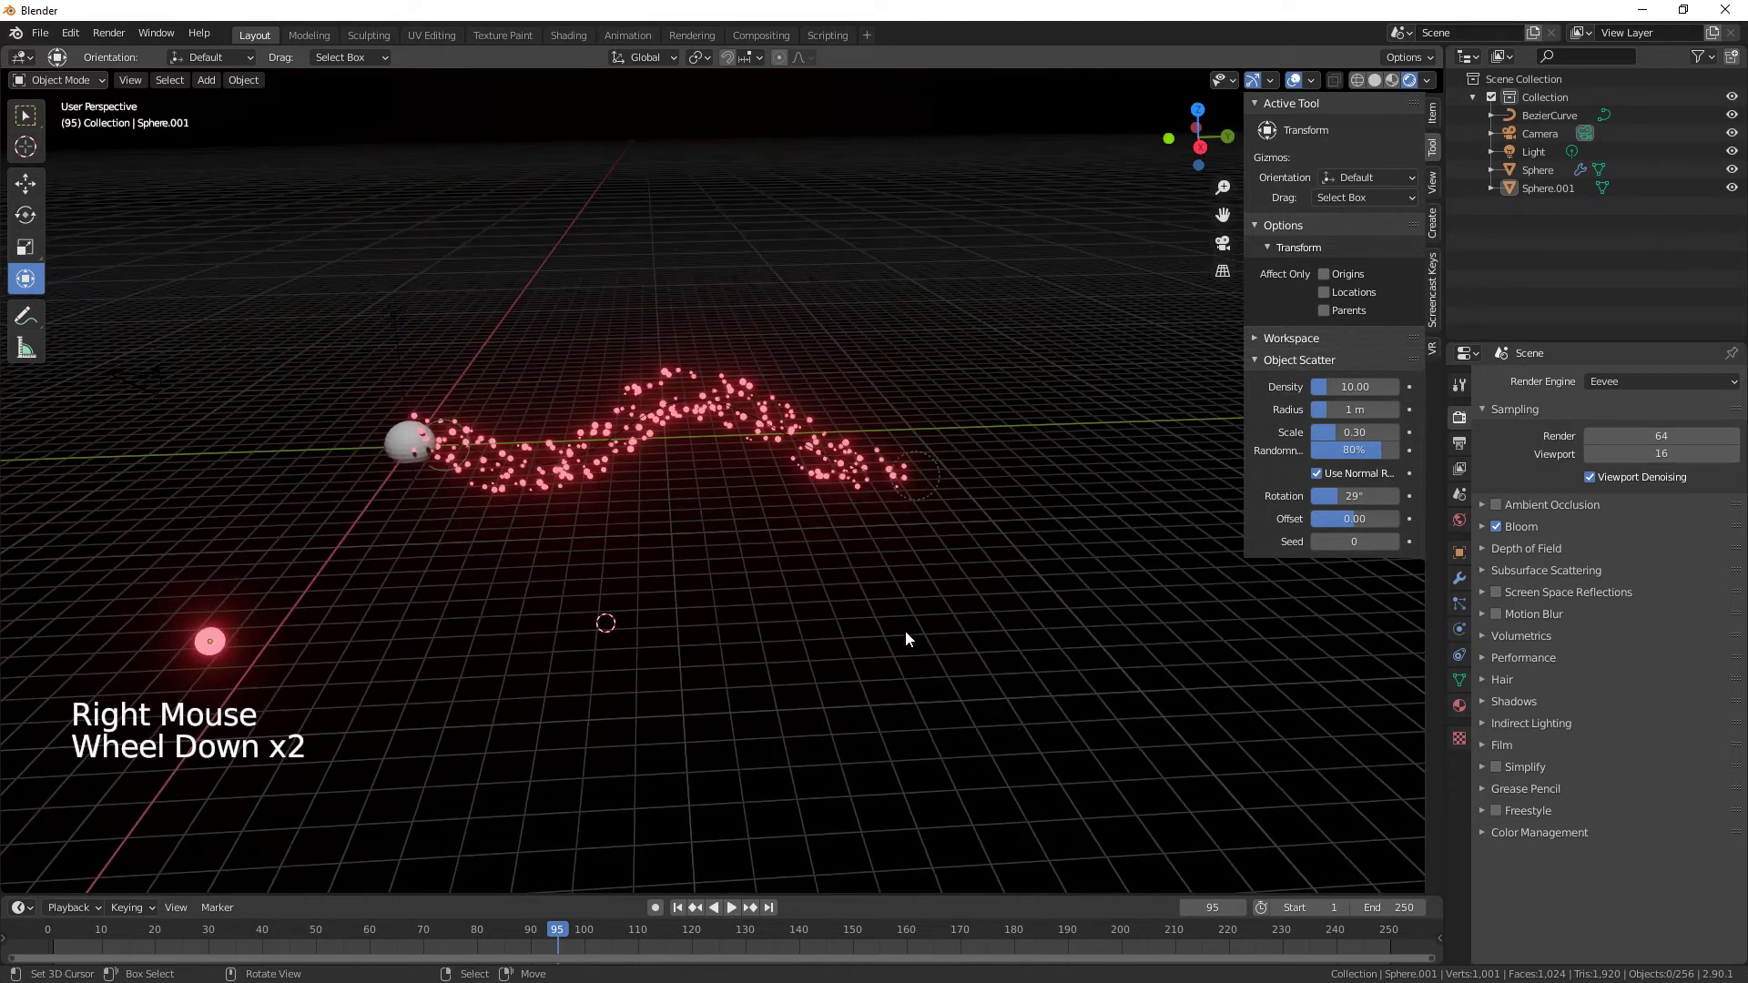
Change Sphere.001's emission colour from red to an orange hue.
right_click(217, 644)
click(1459, 706)
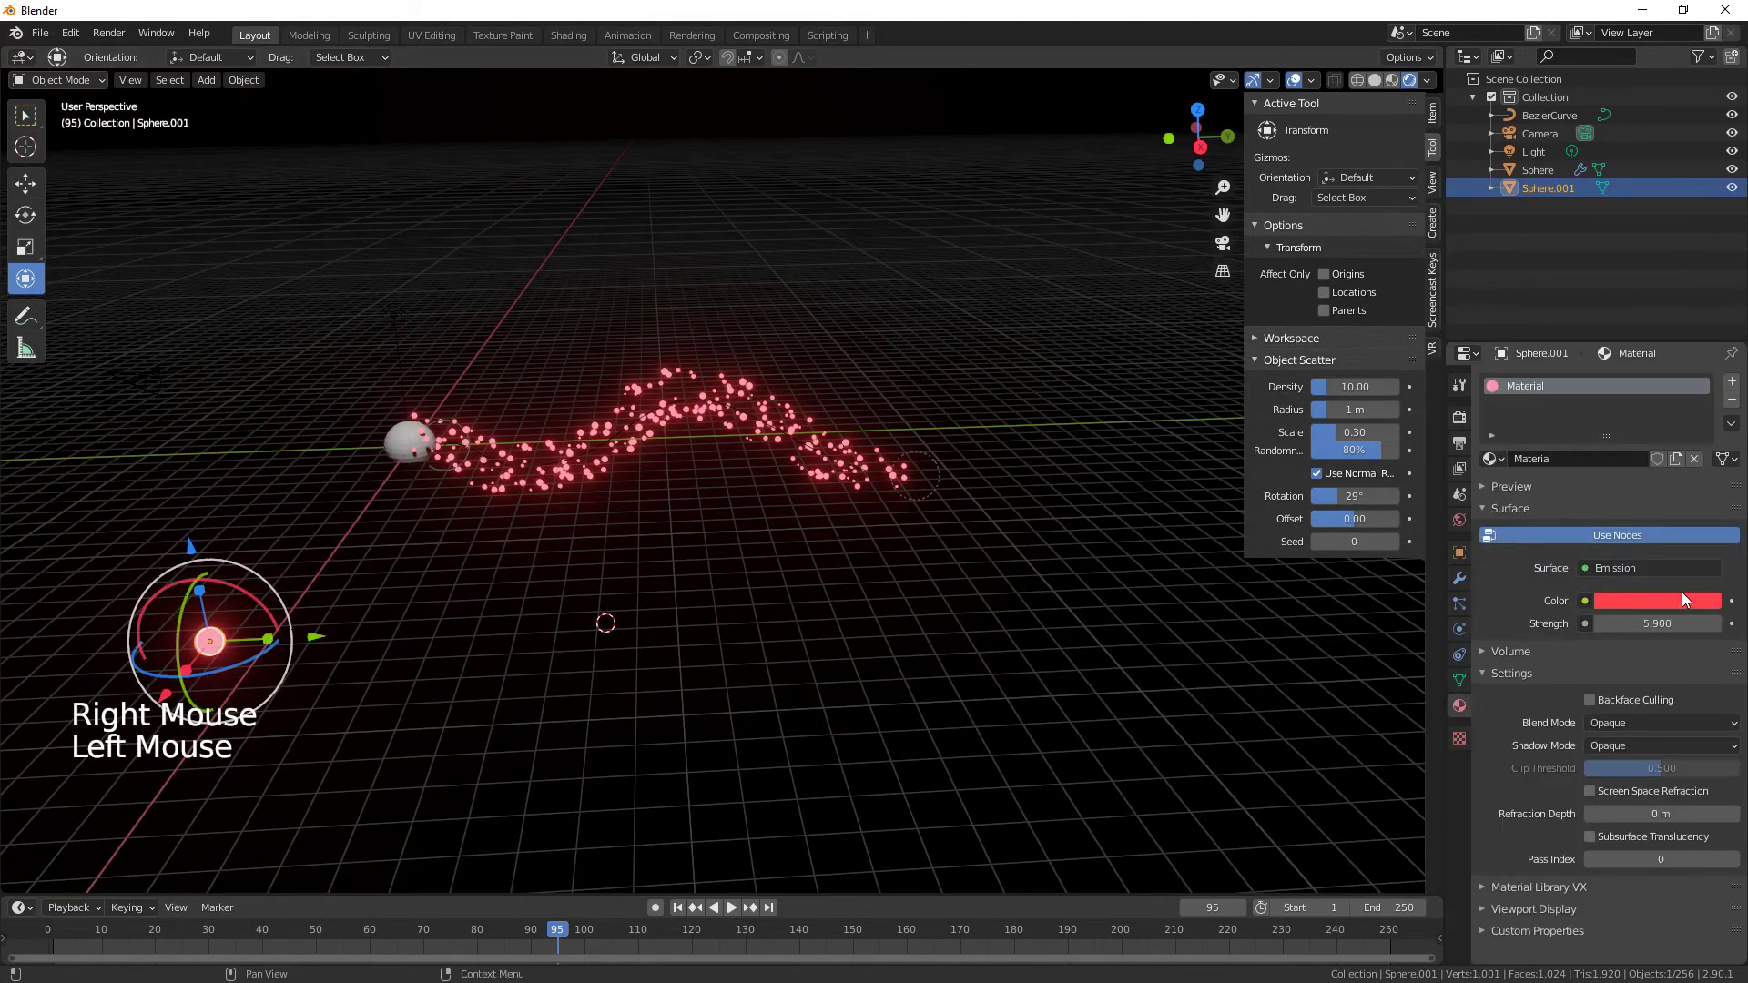
click(1658, 601)
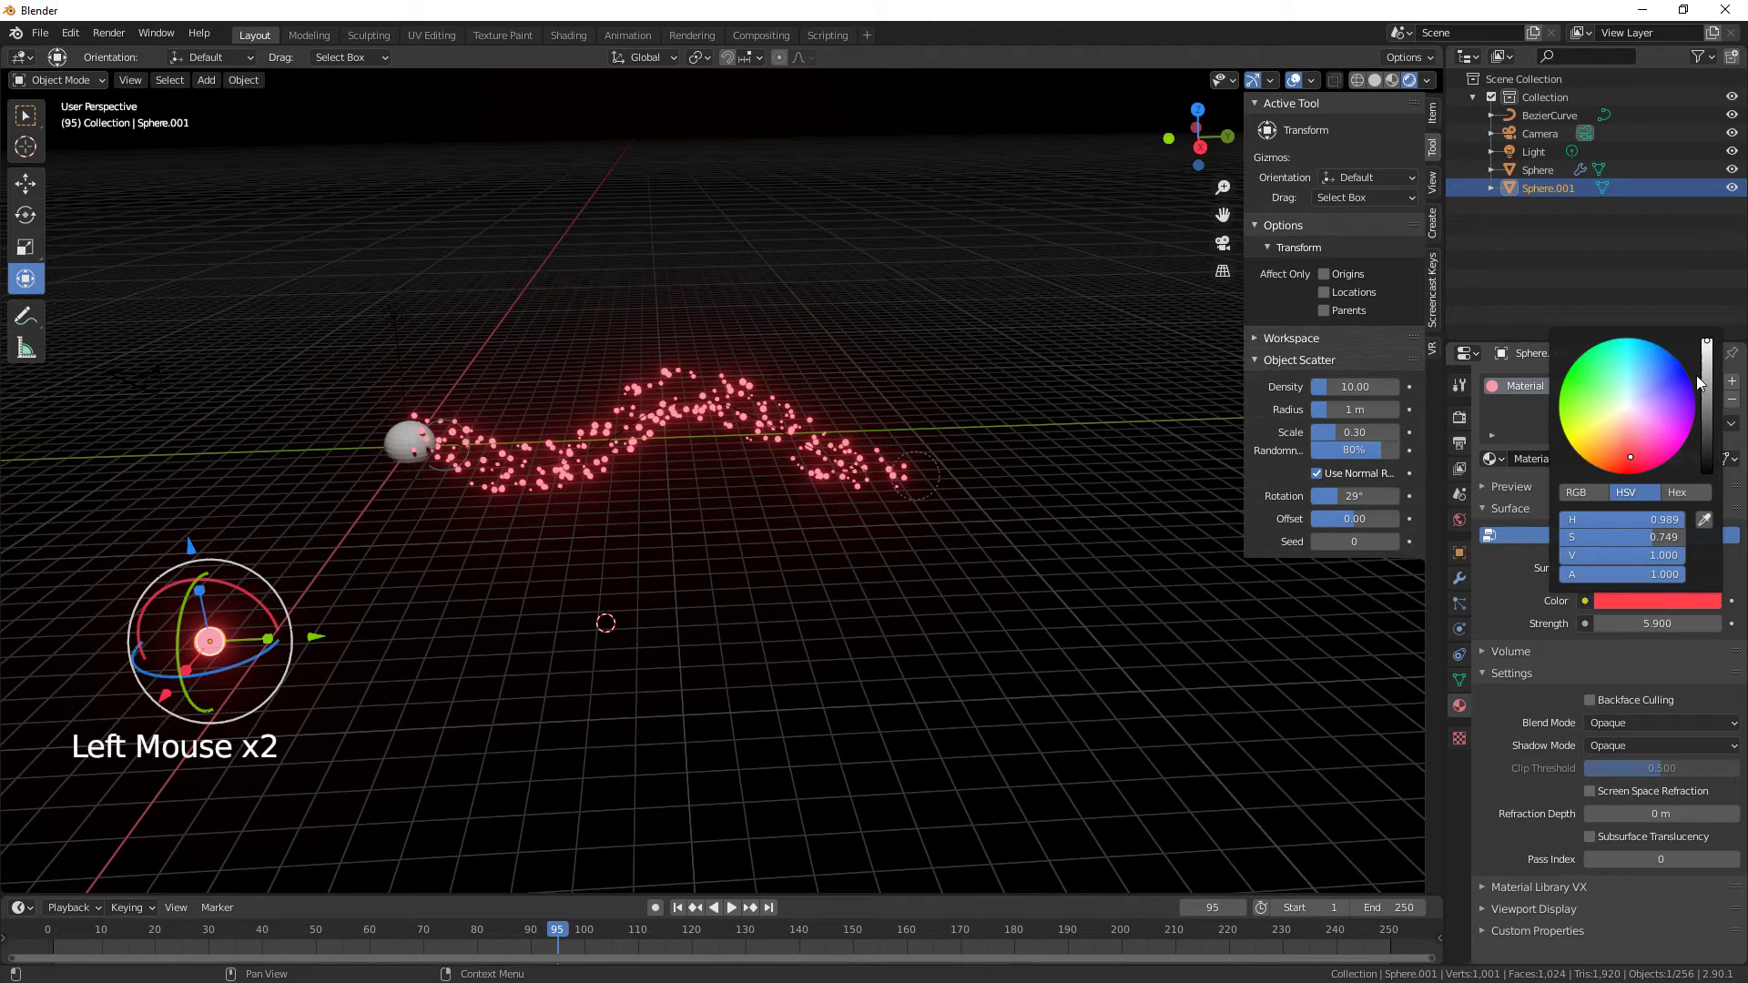
drag(1635, 463, 1640, 471)
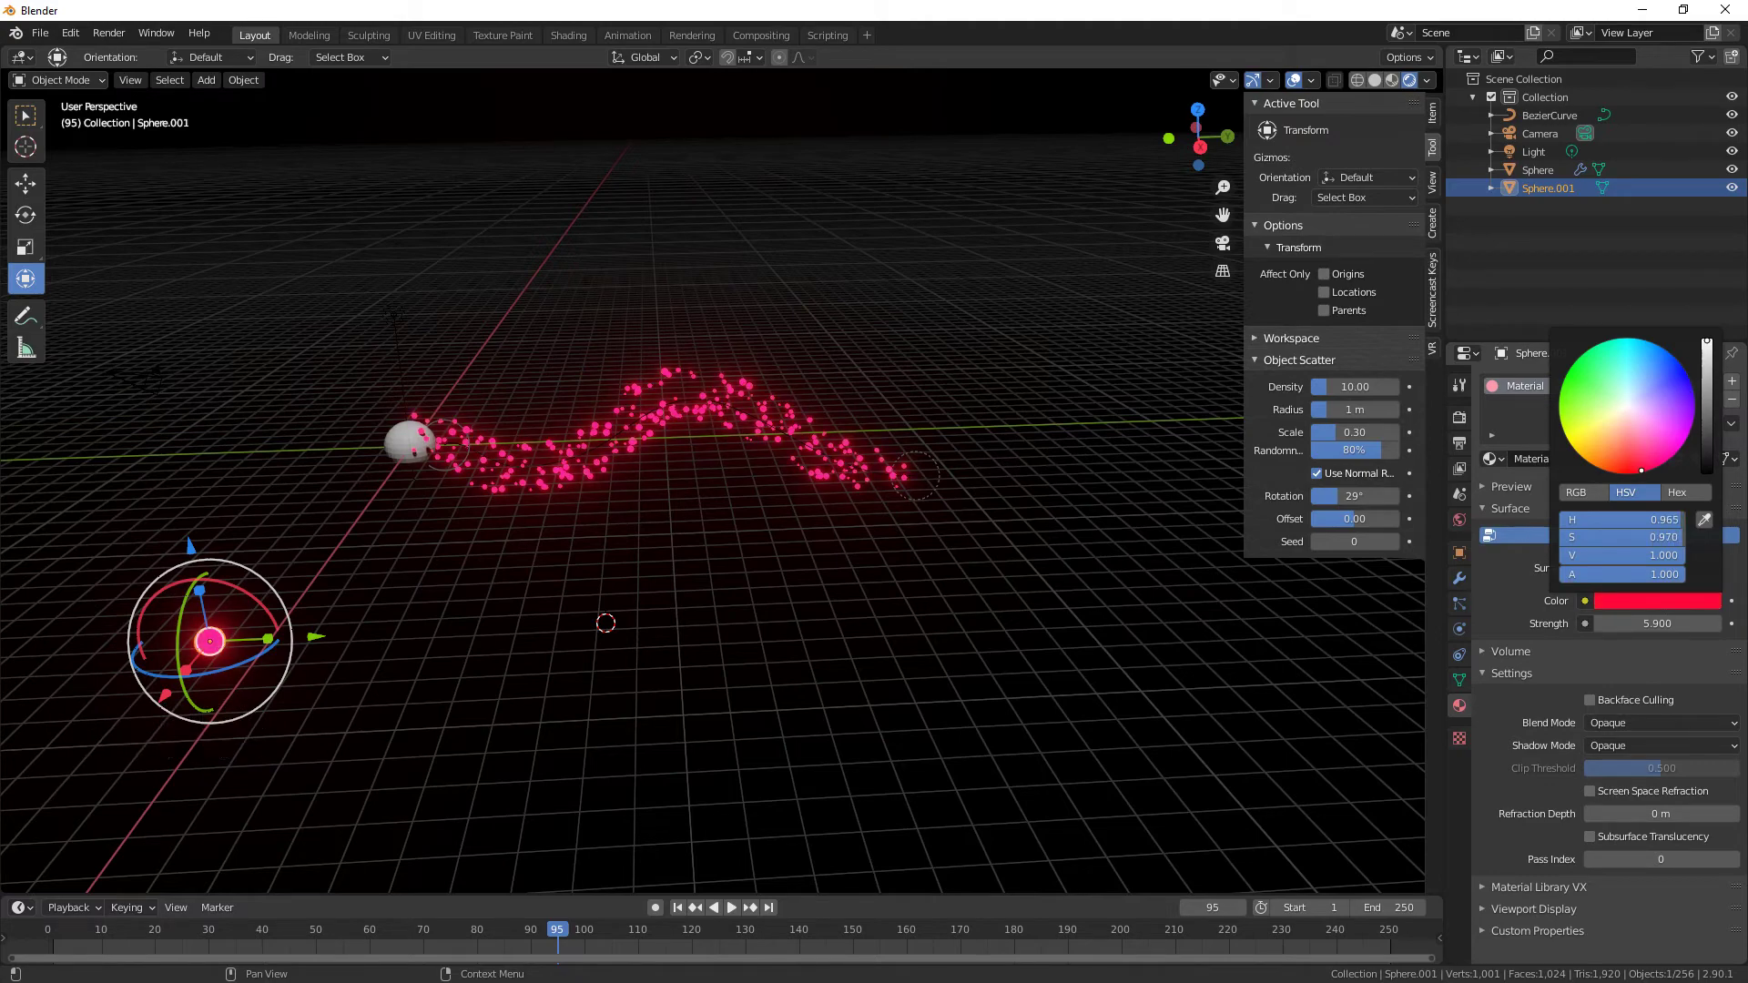
scroll(863, 564, up, 2)
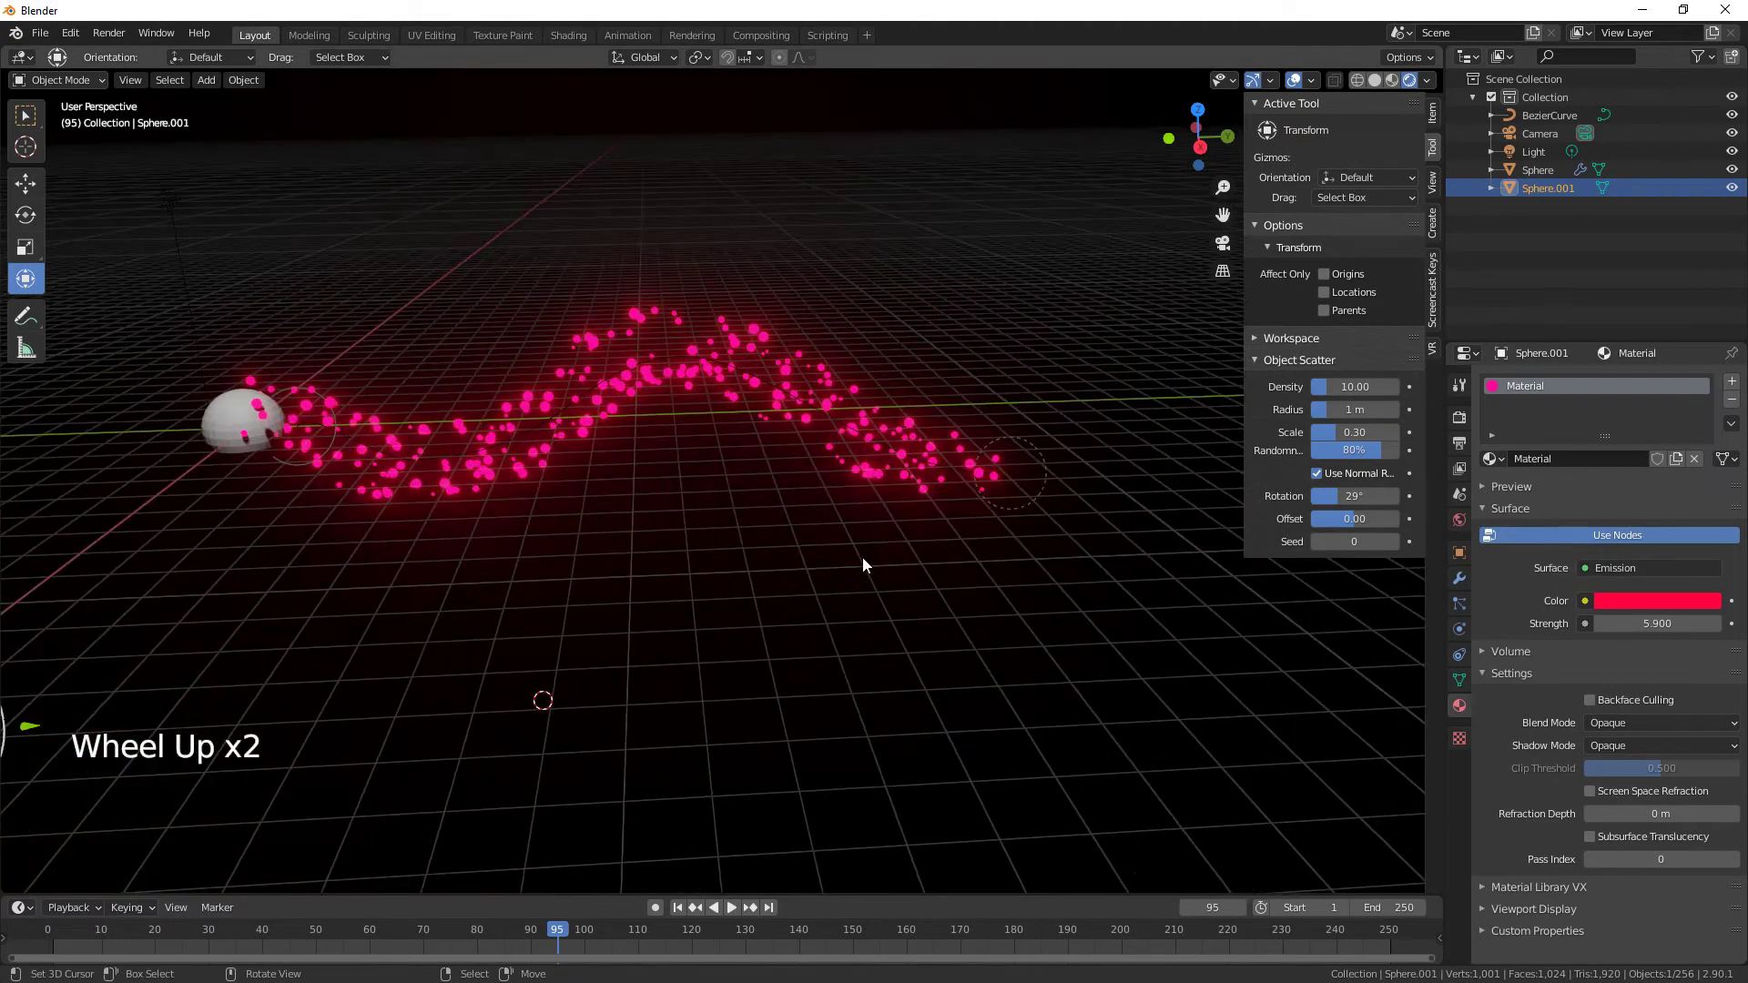
scroll(863, 564, down, 1)
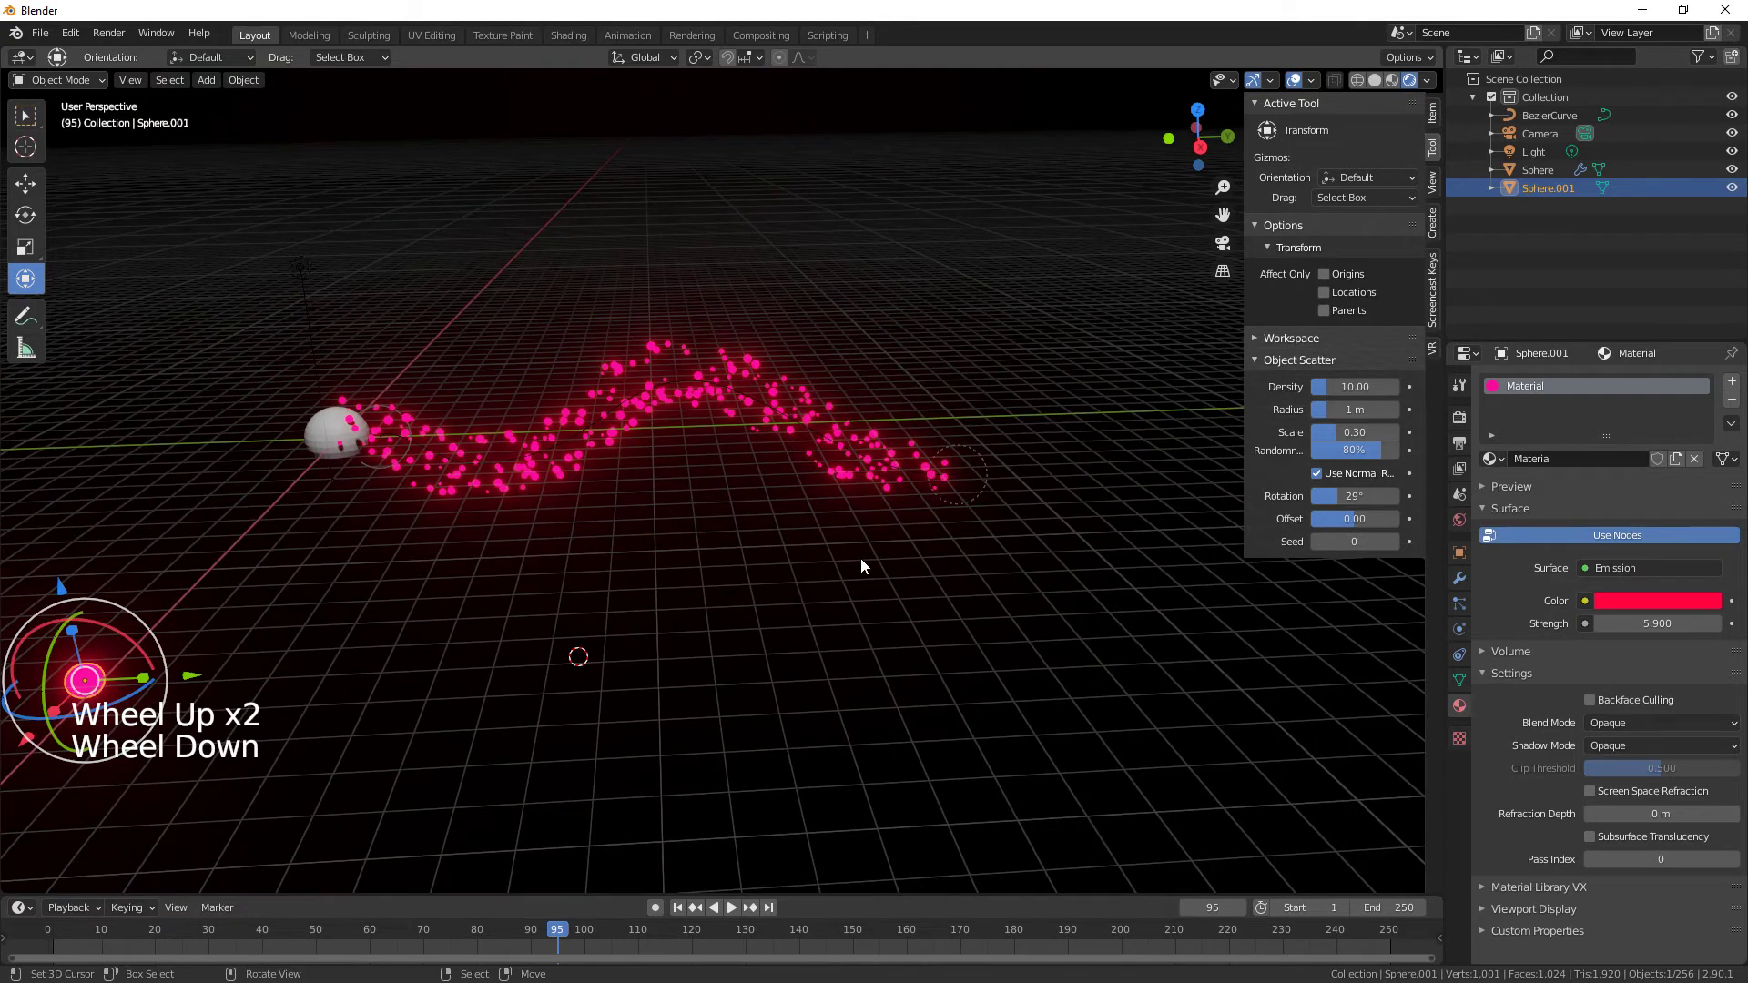
click(1626, 603)
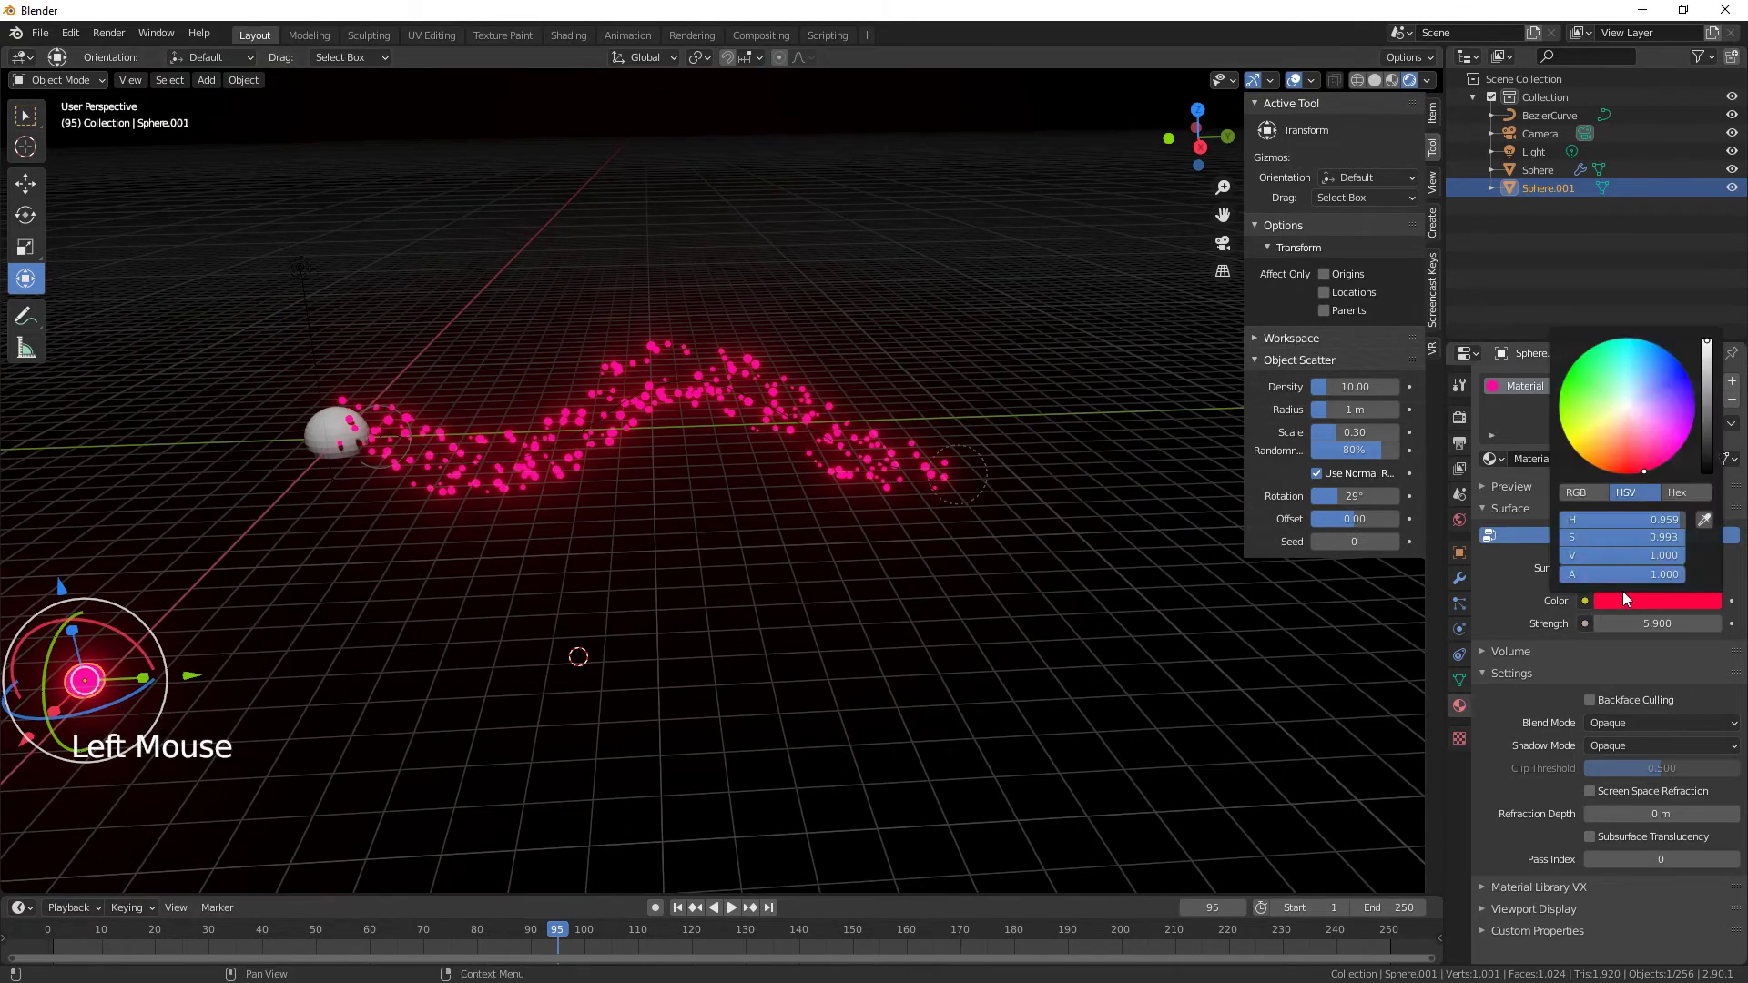
click(1606, 458)
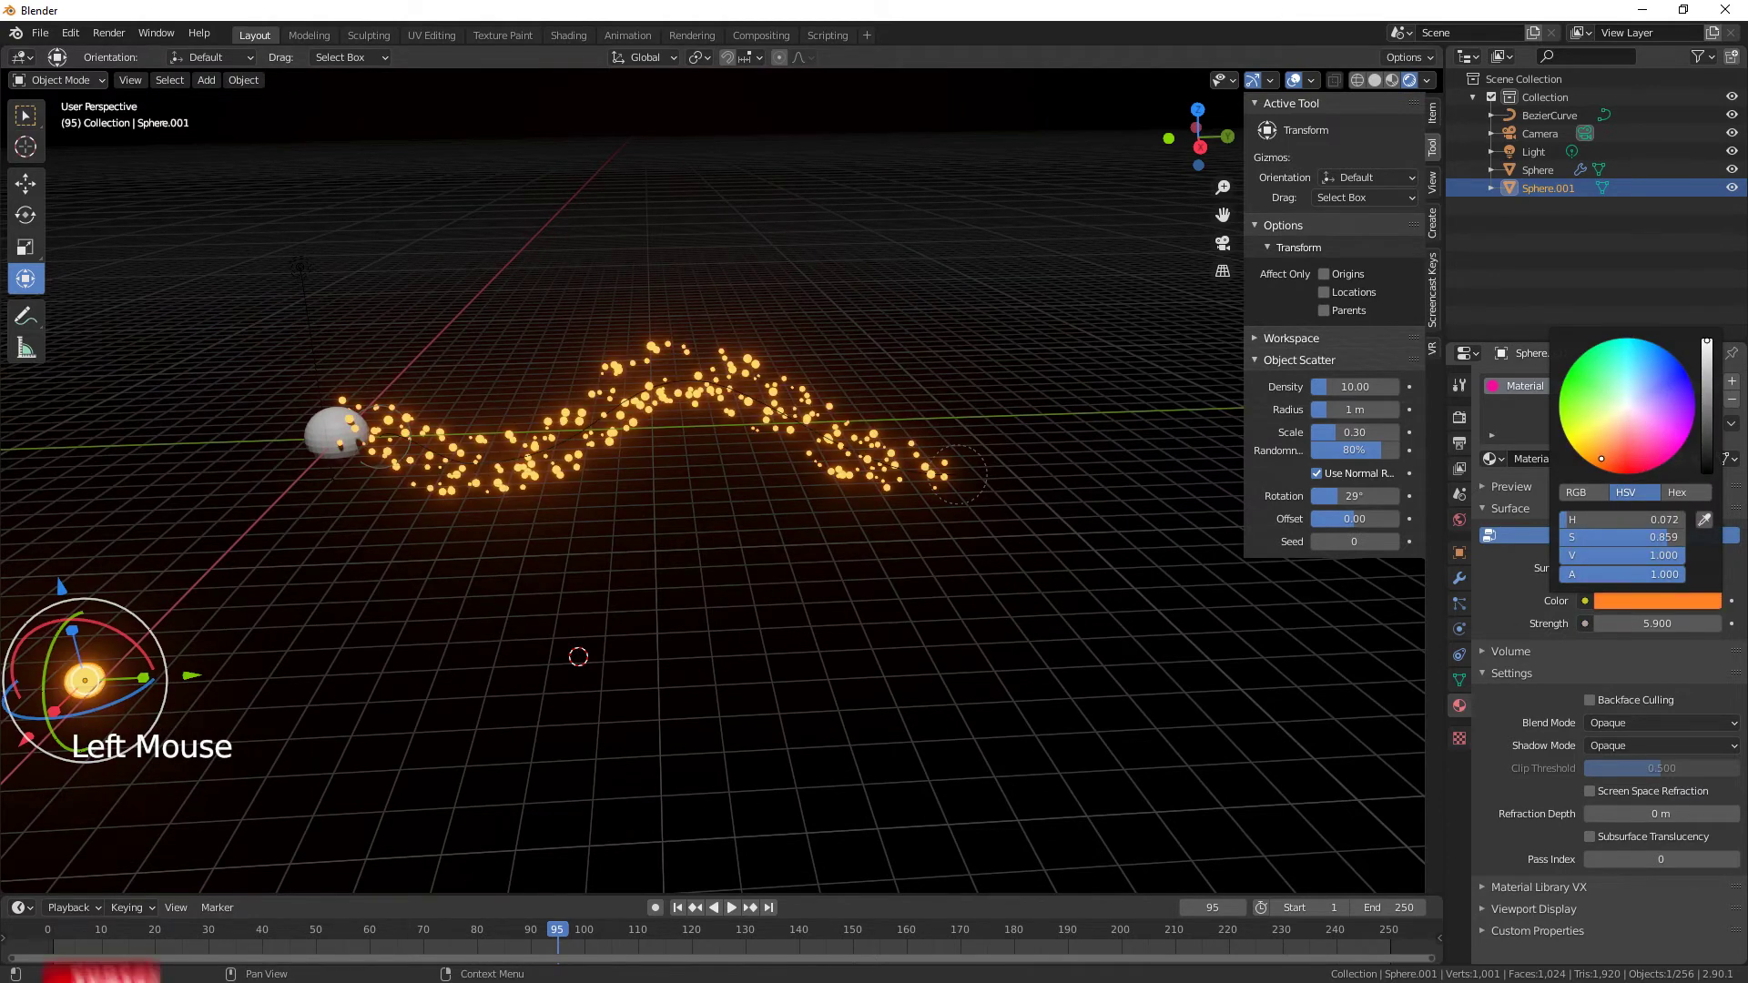
click(1570, 446)
mouse_move(1571, 445)
mouse_down()
mouse_move(1566, 374)
mouse_move(1606, 341)
mouse_move(1663, 348)
mouse_move(1692, 386)
mouse_move(1630, 338)
mouse_move(1587, 462)
mouse_move(1626, 474)
mouse_move(1607, 472)
mouse_up()
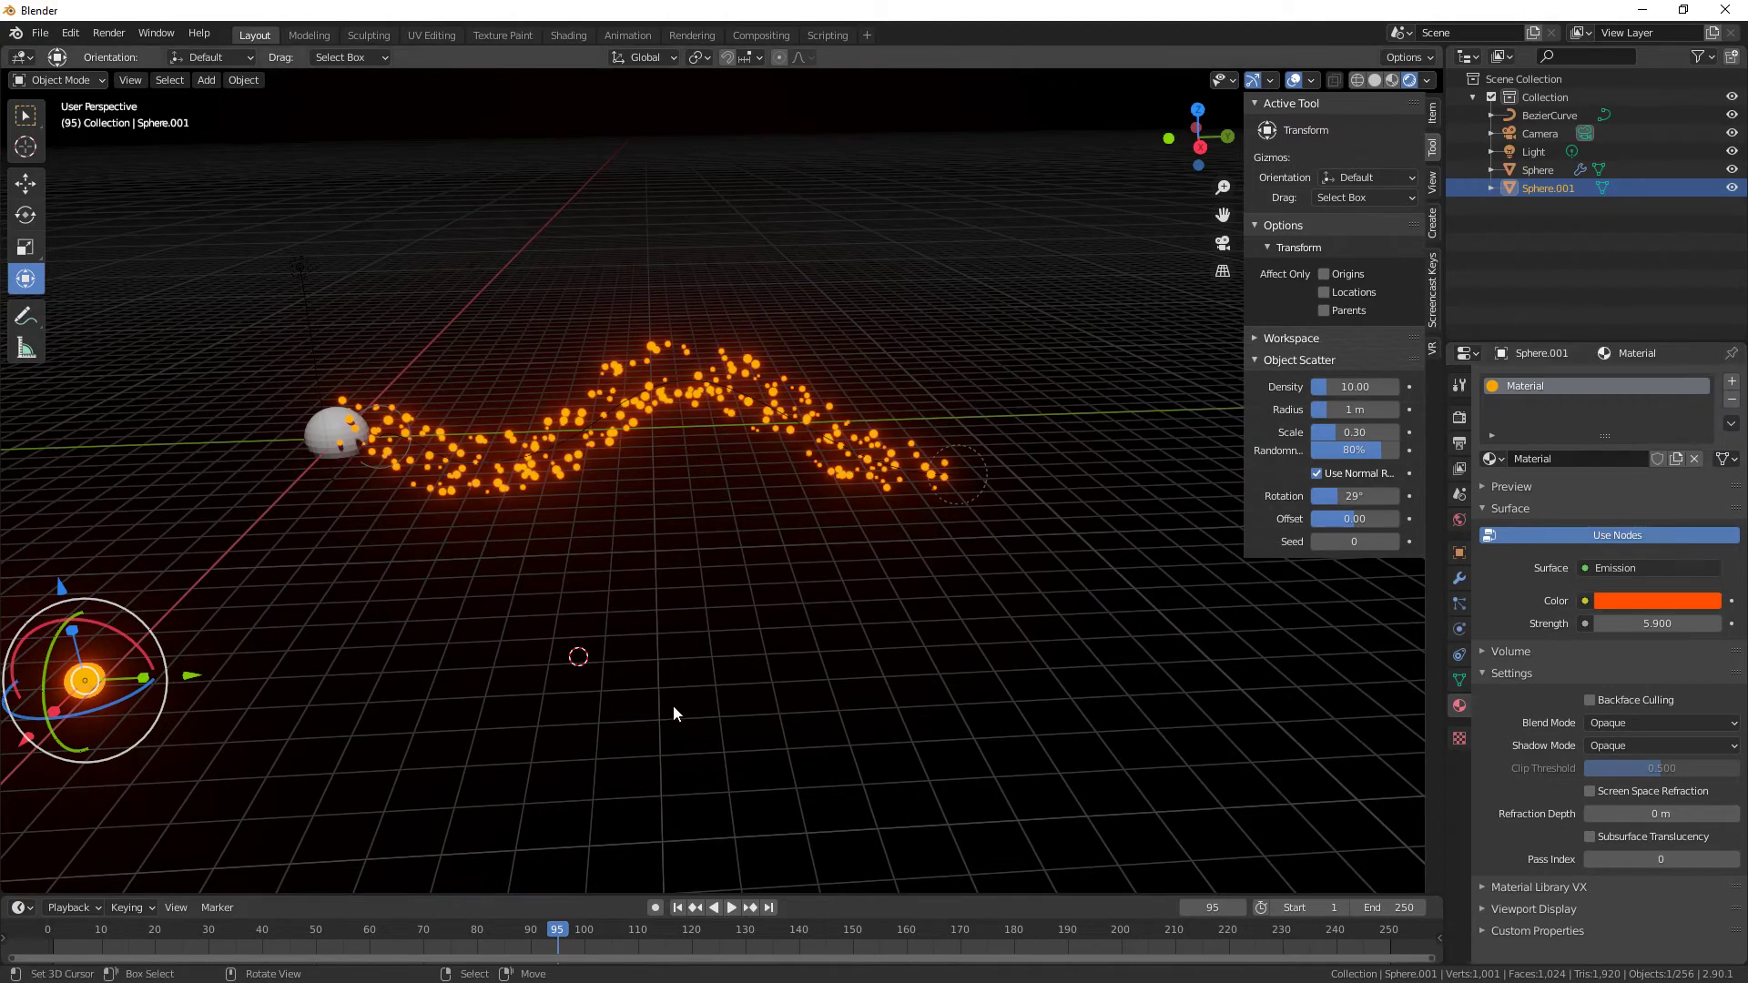
Hide Sphere.001 and play the particle animation, pausing at frame 56.
middle_drag(986, 687, 910, 695)
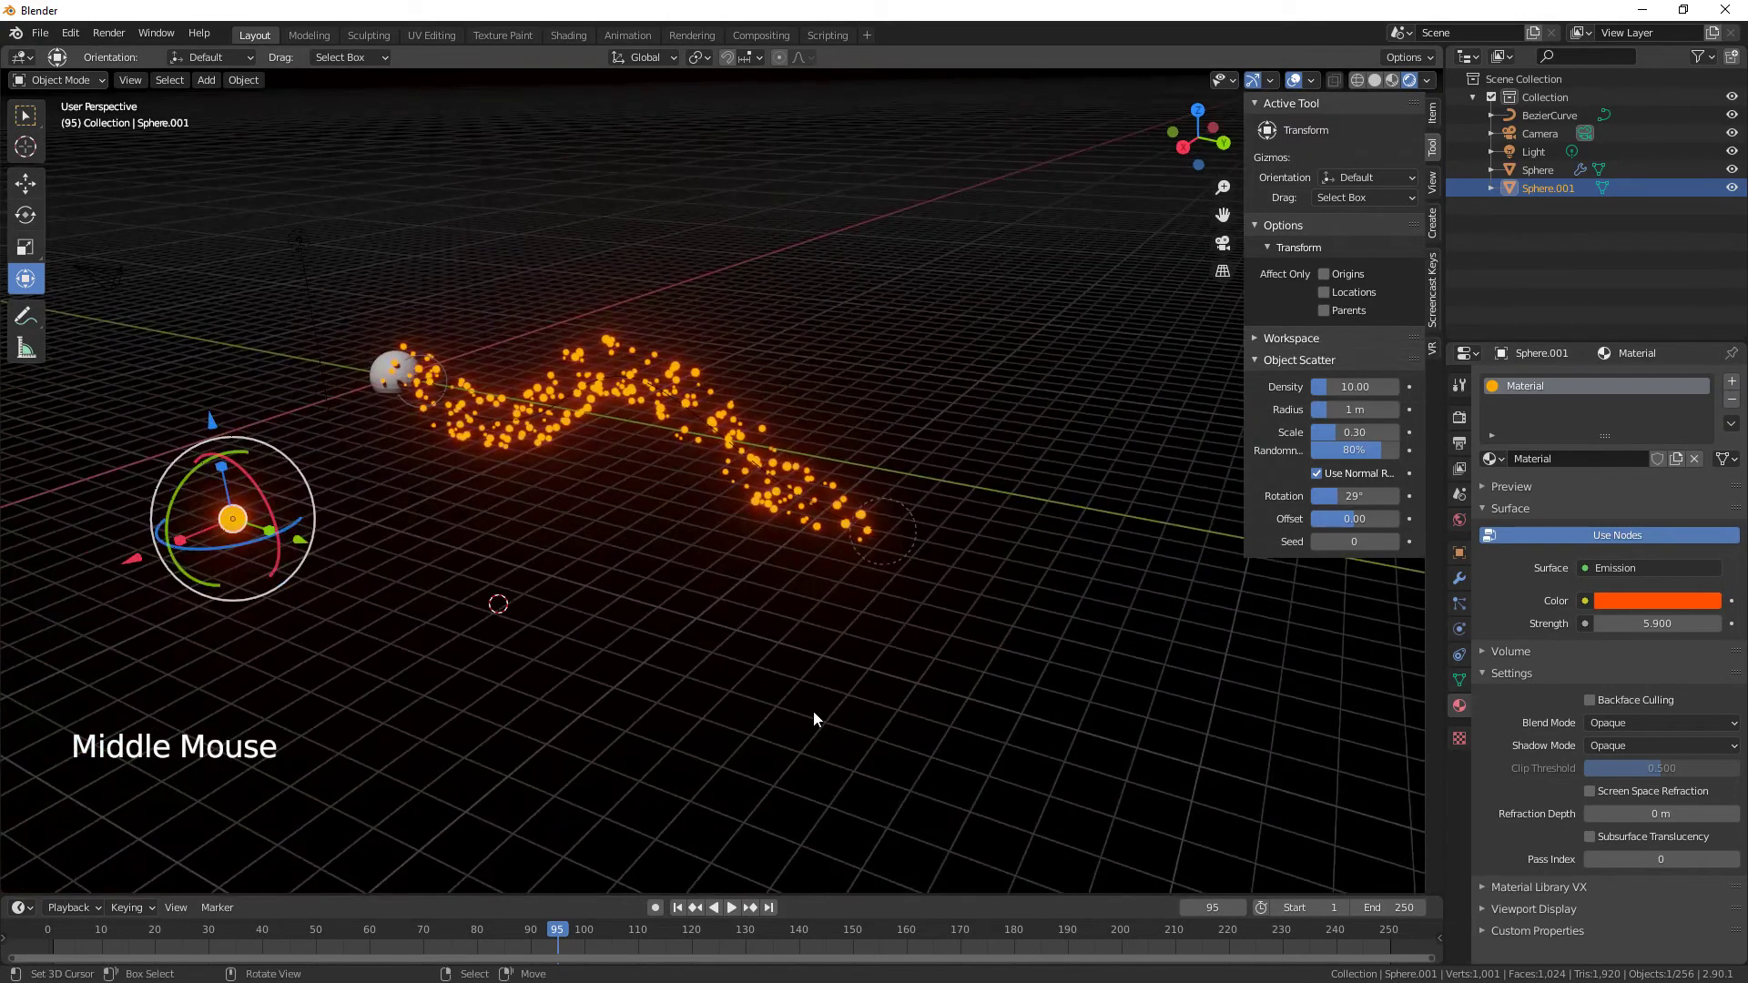
click(1731, 187)
click(1538, 170)
click(731, 907)
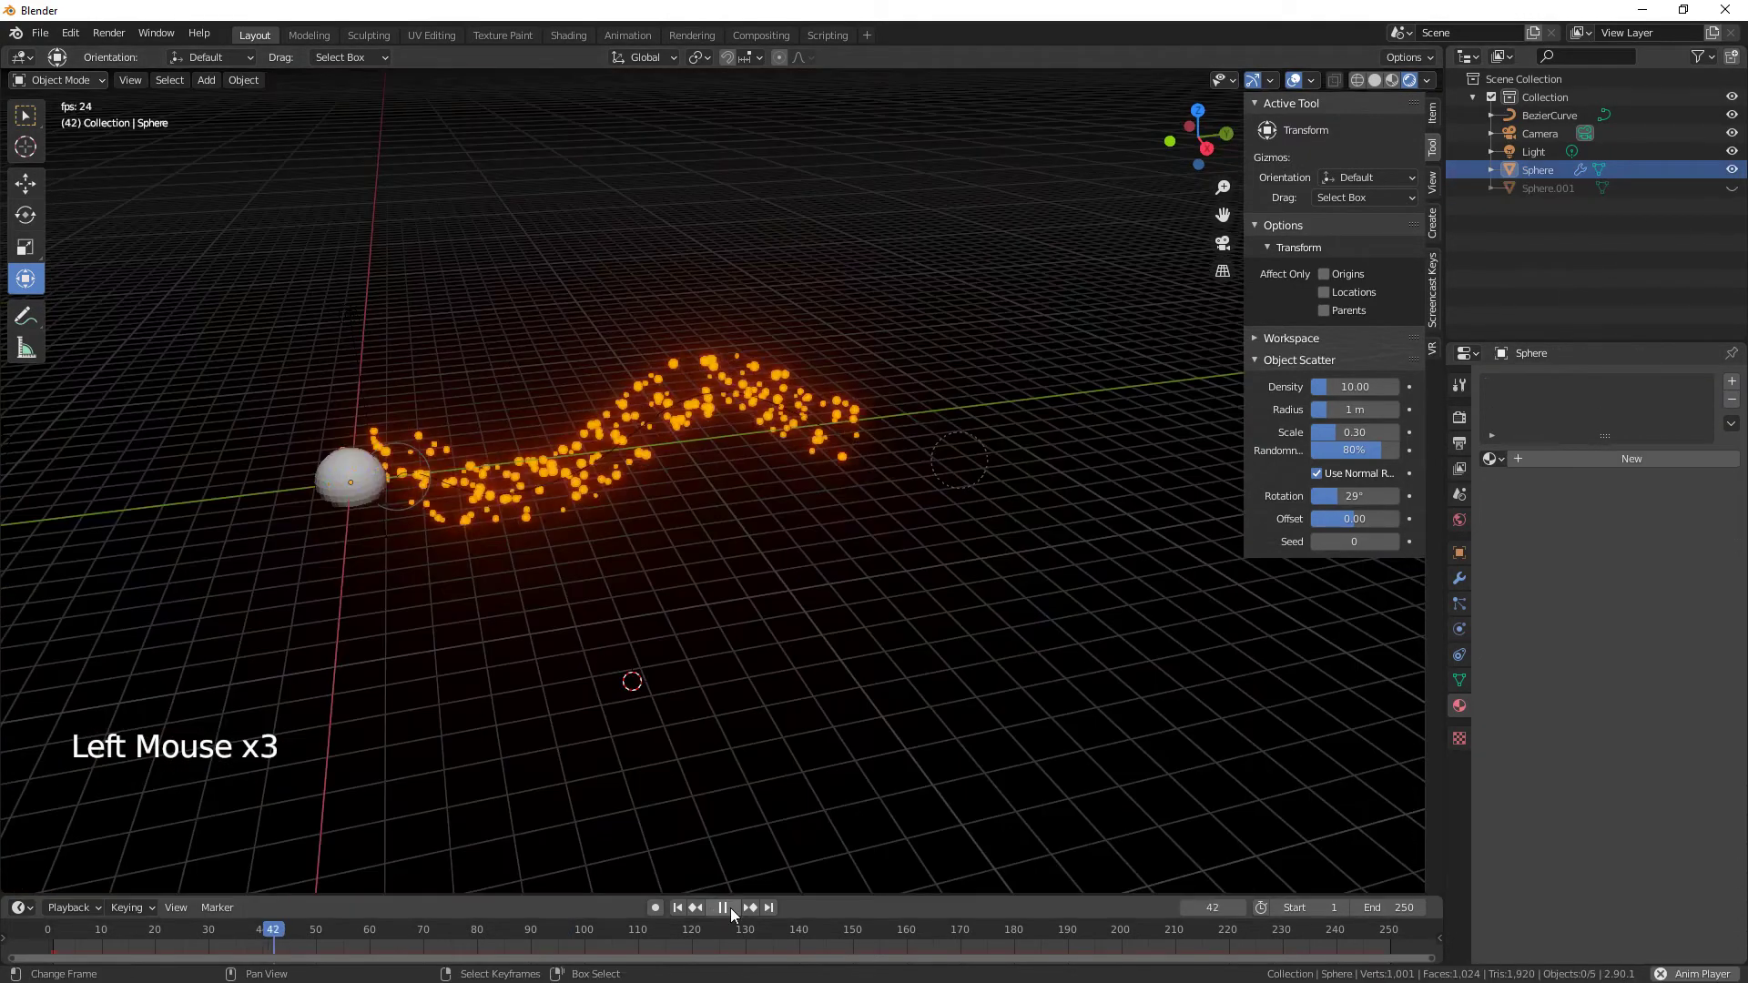
click(730, 909)
middle_drag(765, 713, 735, 386)
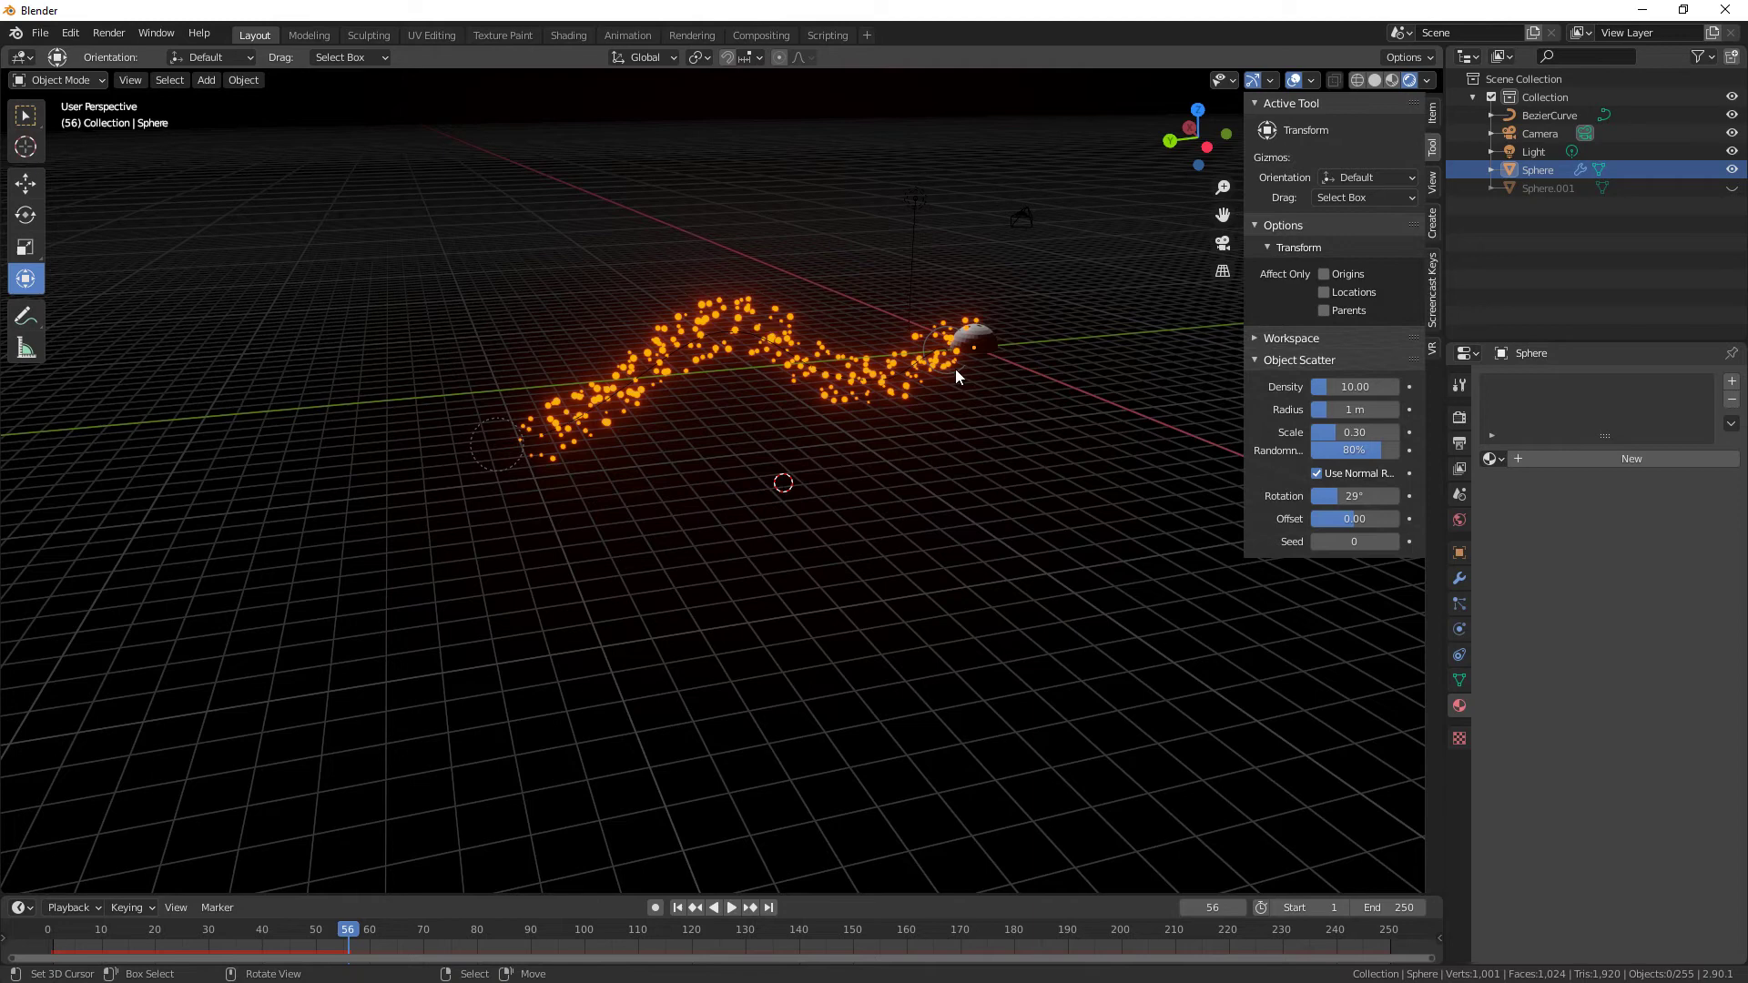
Select the emitter Sphere and show its particle render settings.
right_click(982, 342)
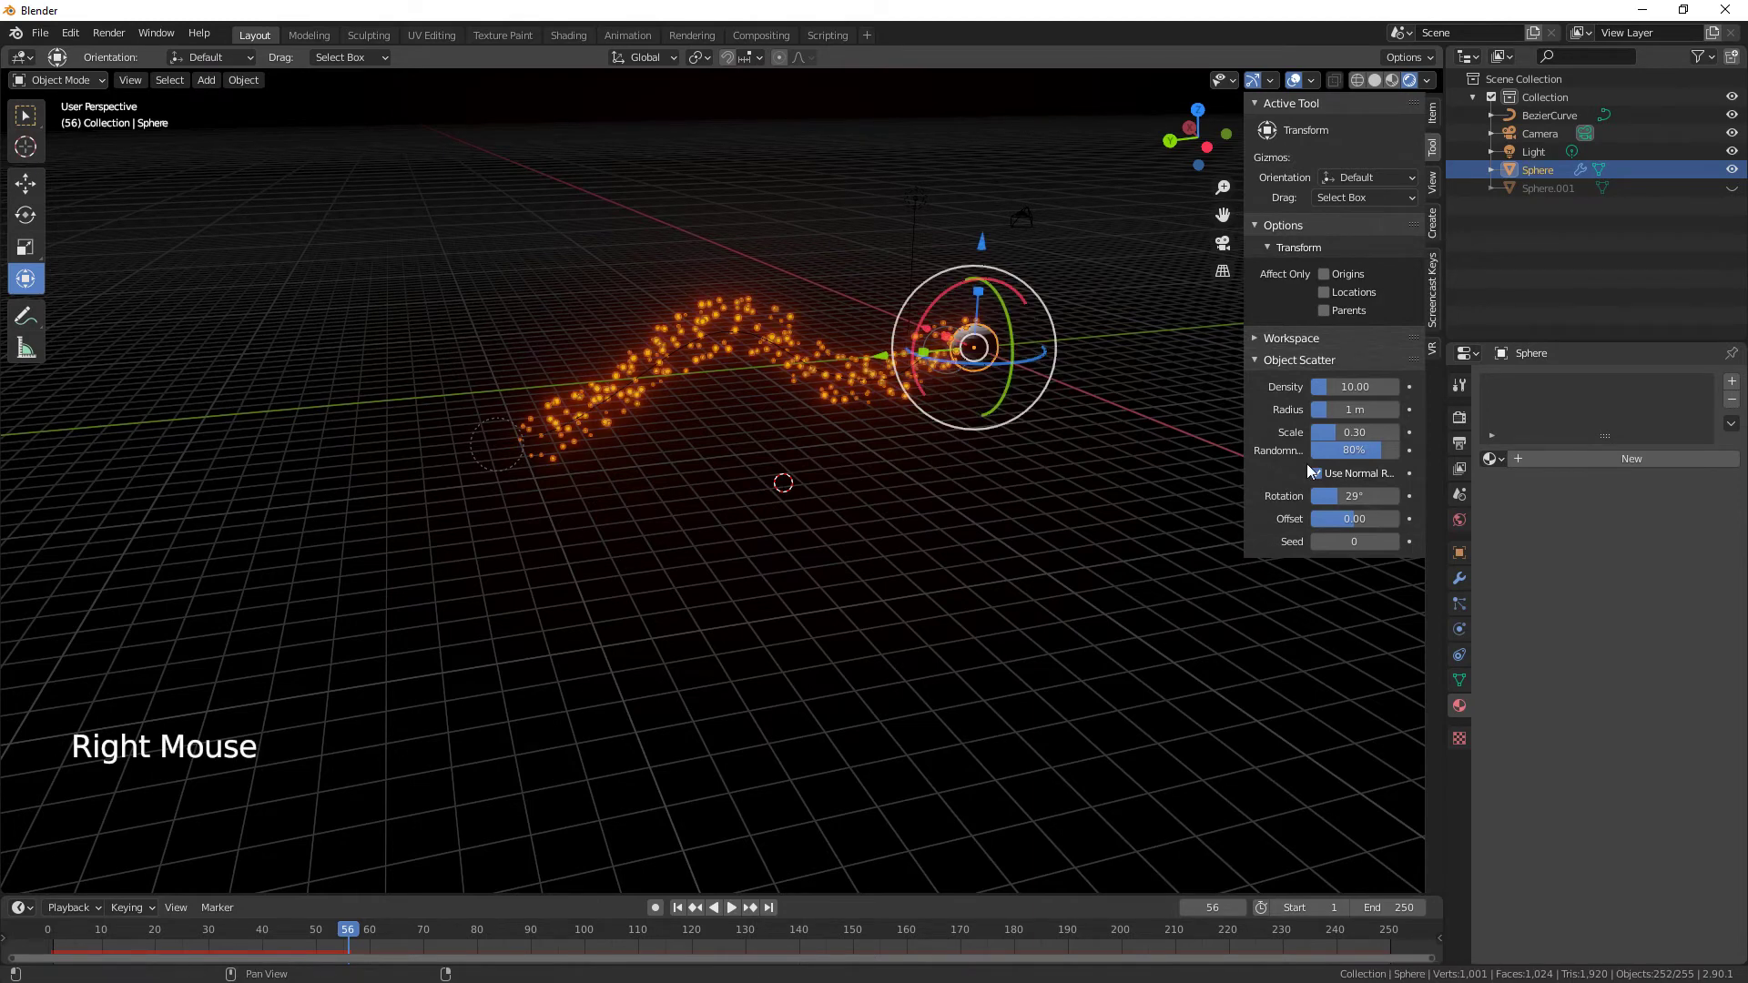
click(1459, 603)
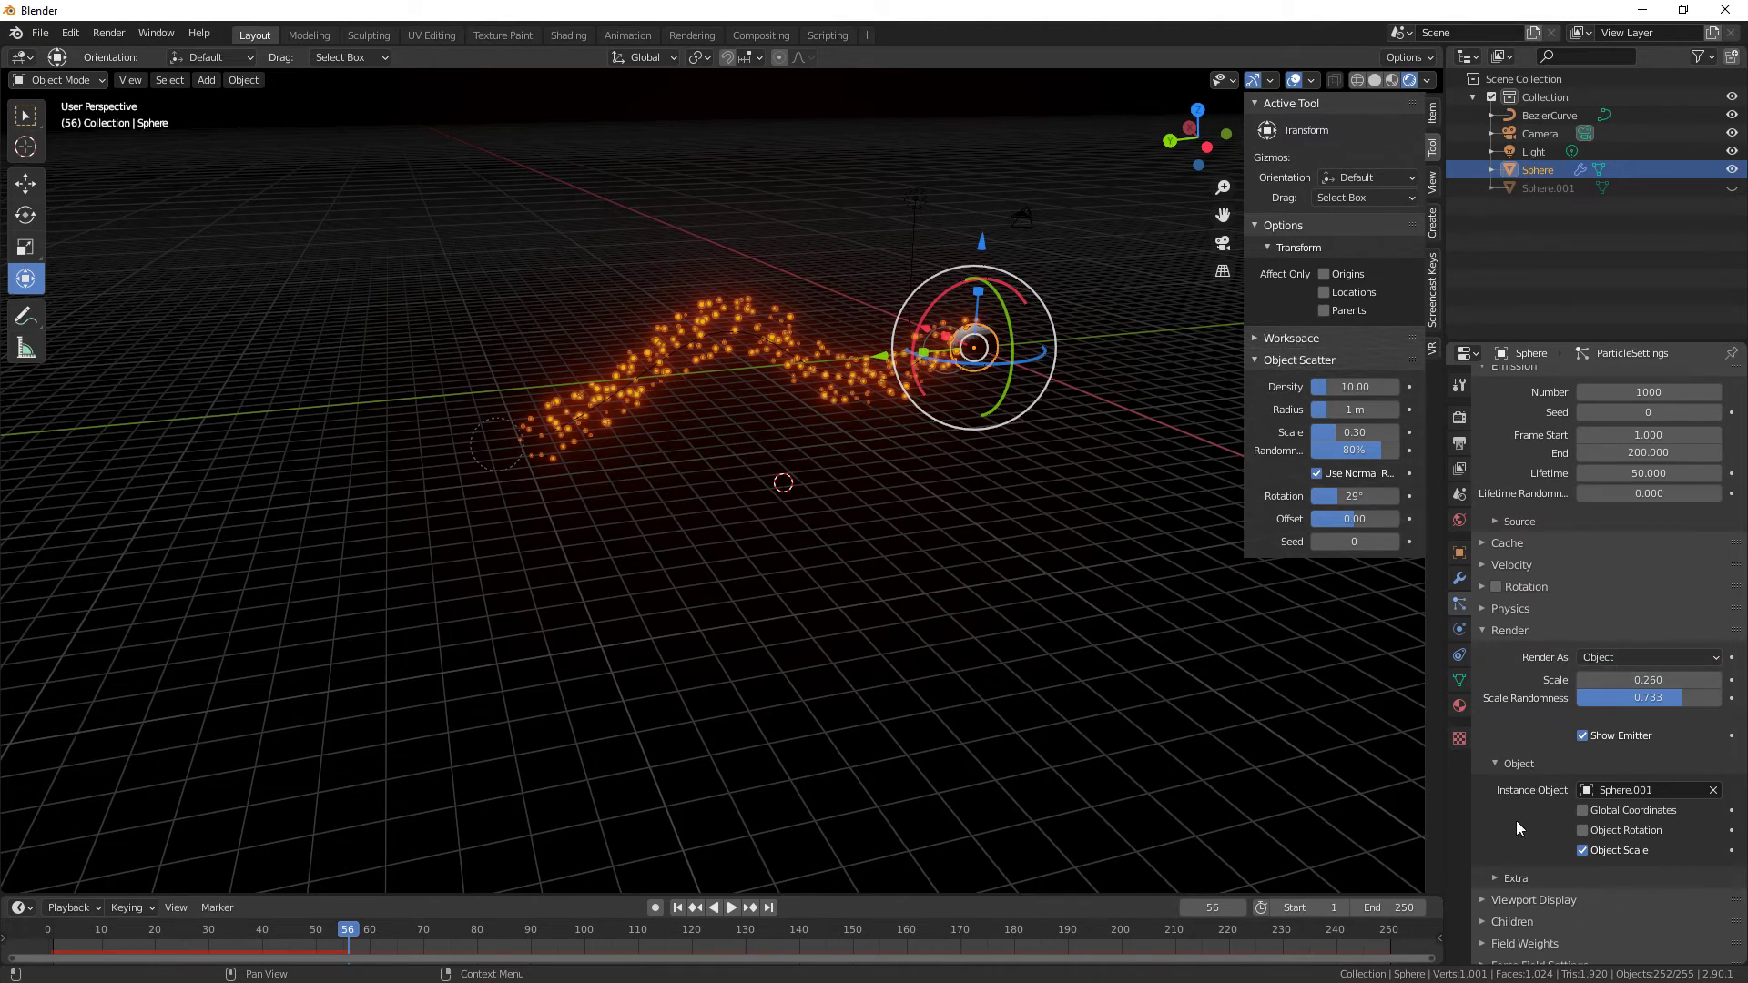
scroll(1518, 821, down, 2)
scroll(1530, 821, up, 1)
scroll(1526, 819, down, 3)
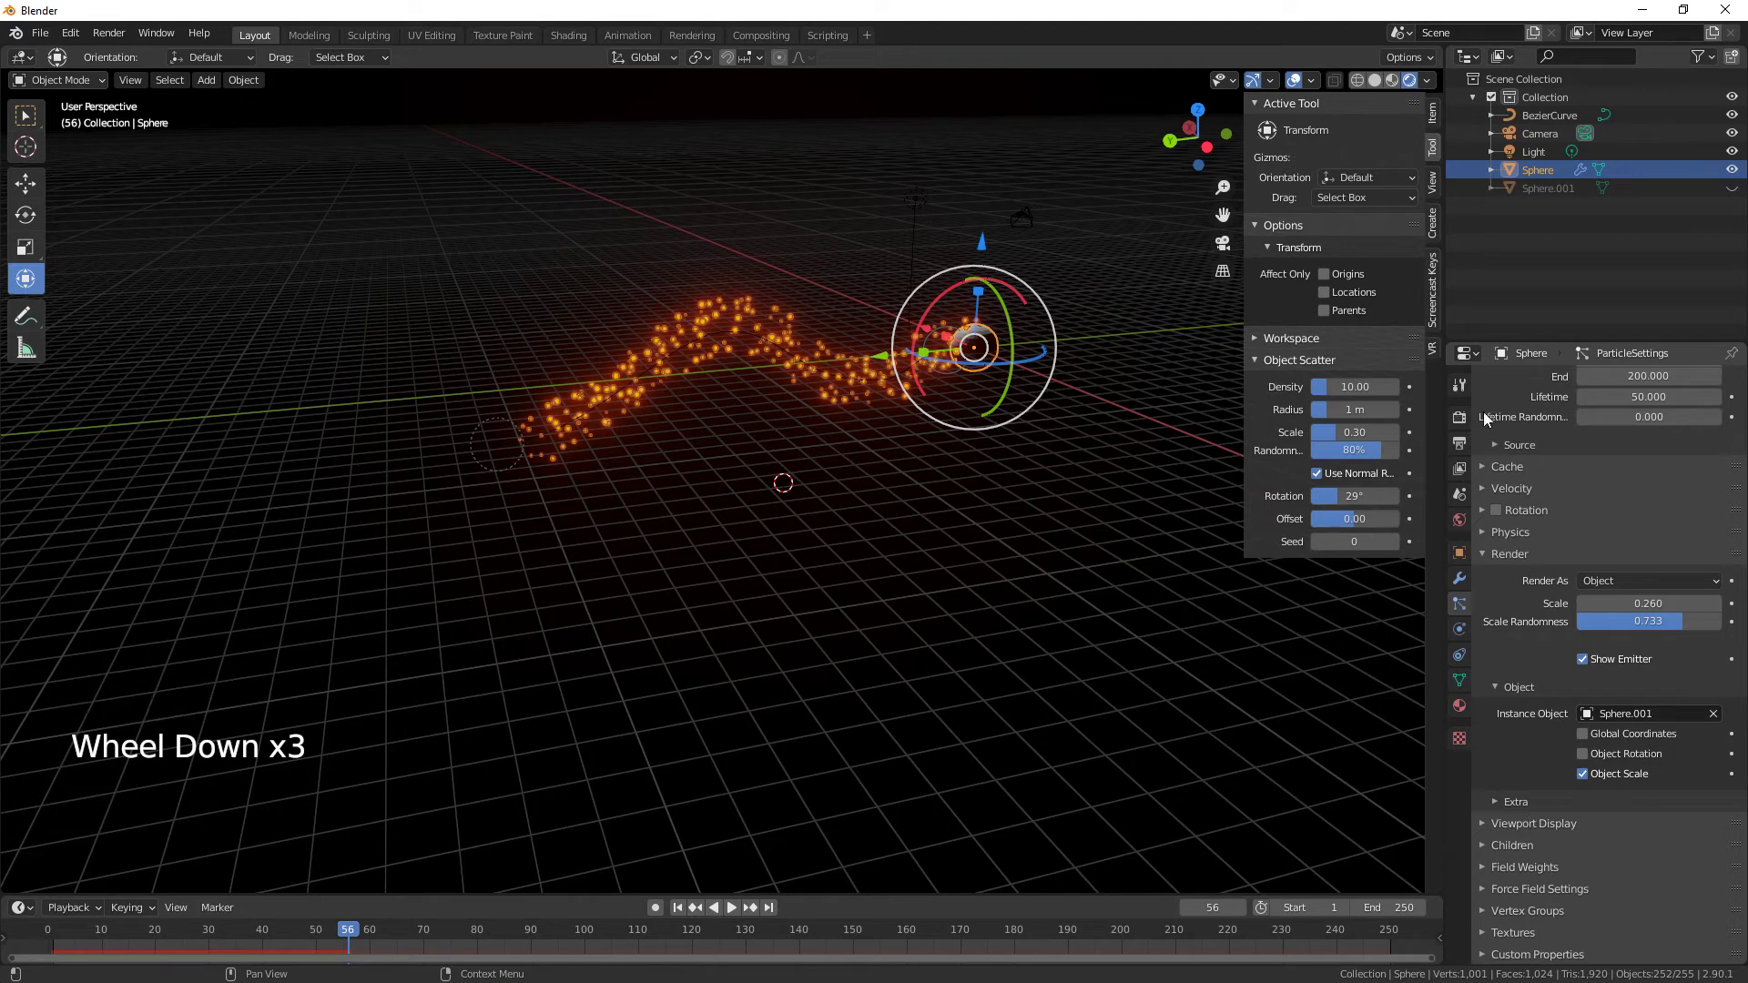
Switch the render engine from Eevee to Cycles with GPU Compute.
click(1457, 417)
click(1614, 381)
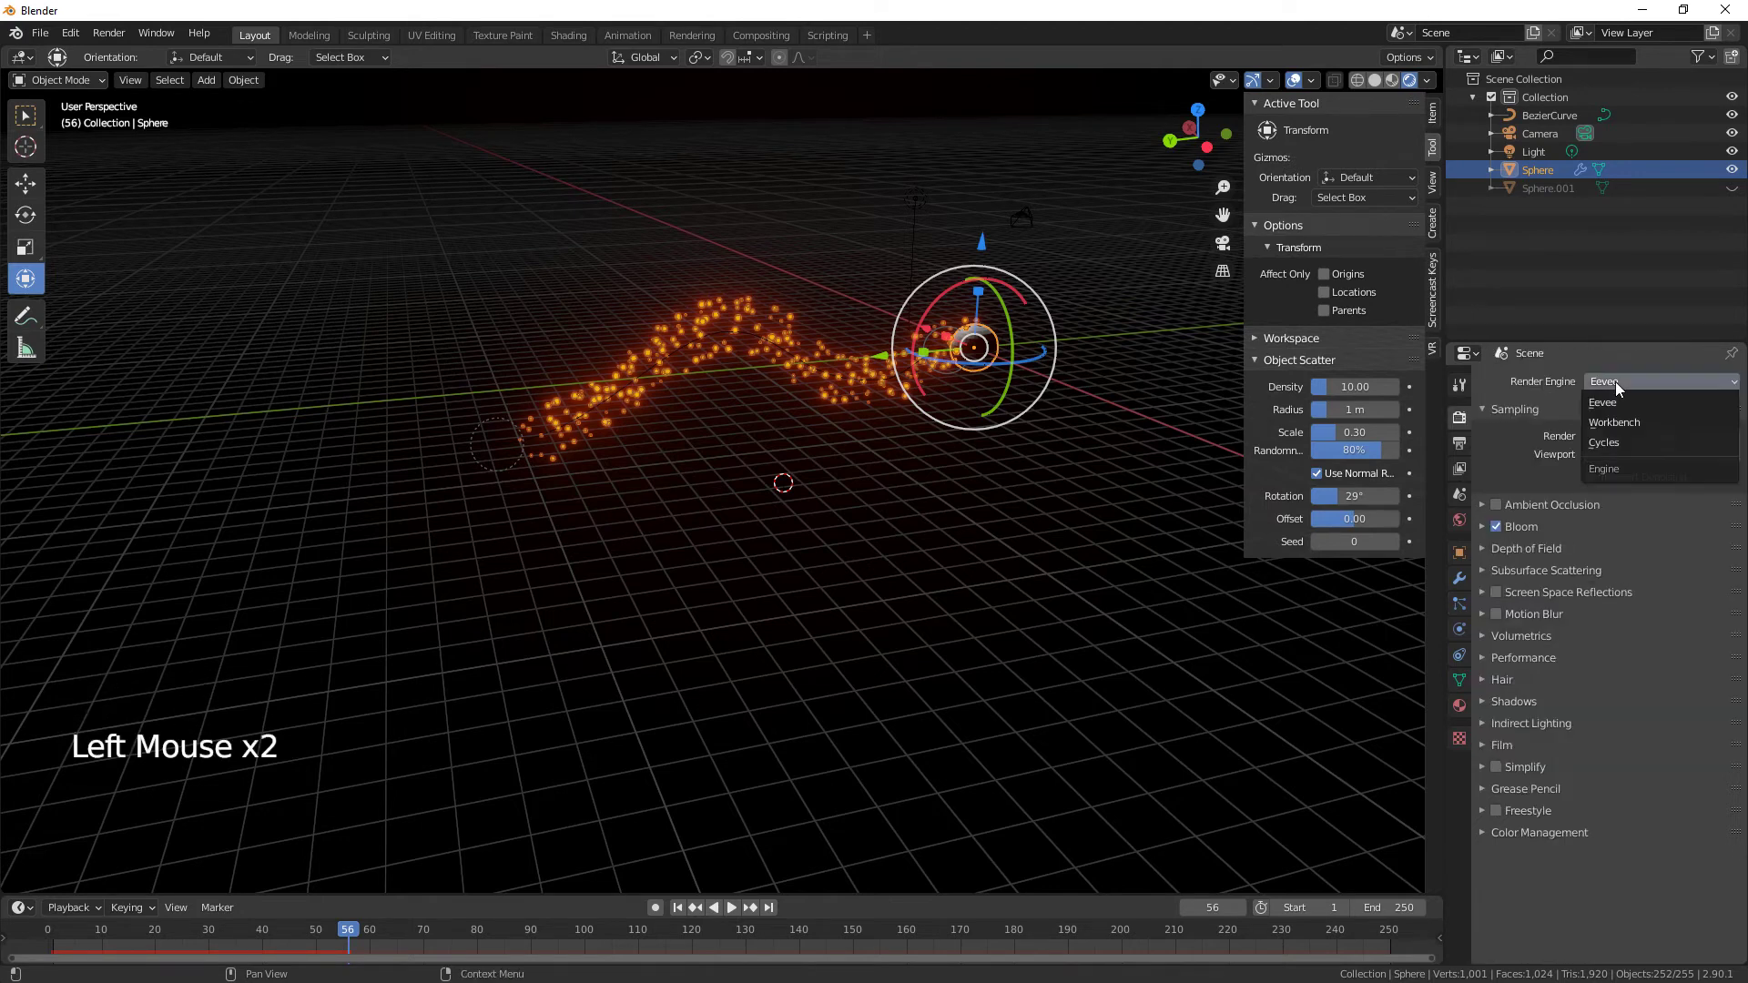
click(1604, 442)
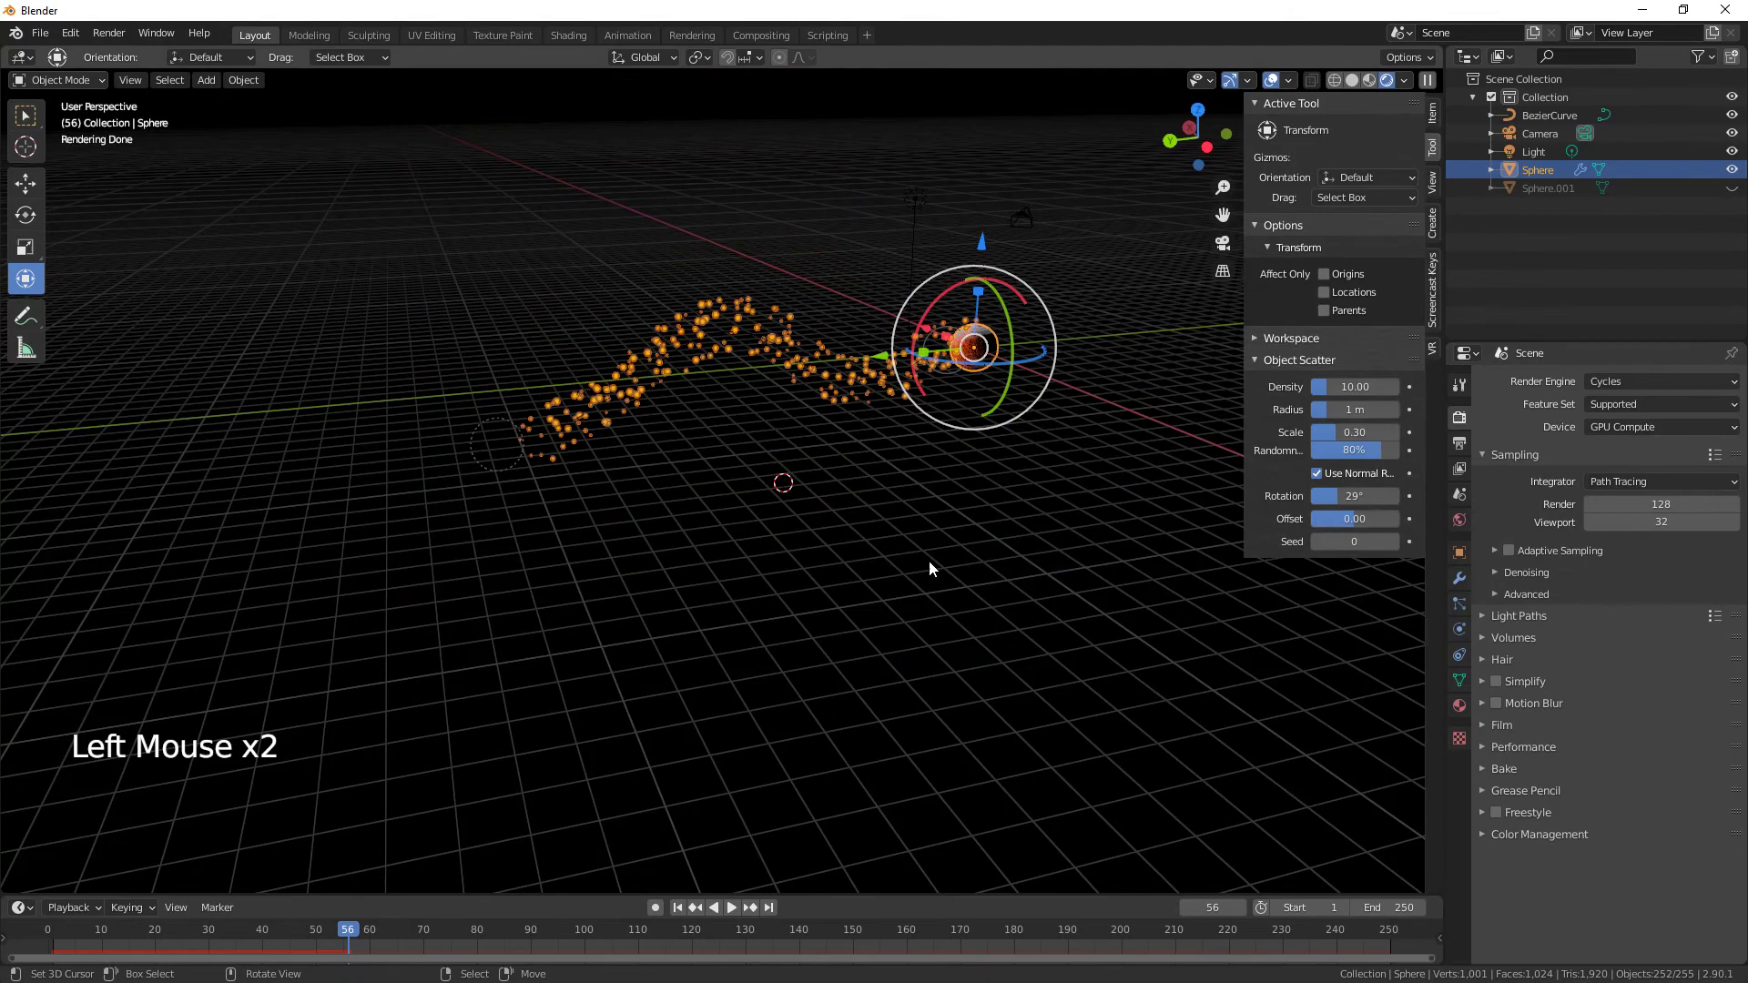
middle_drag(928, 566, 914, 599)
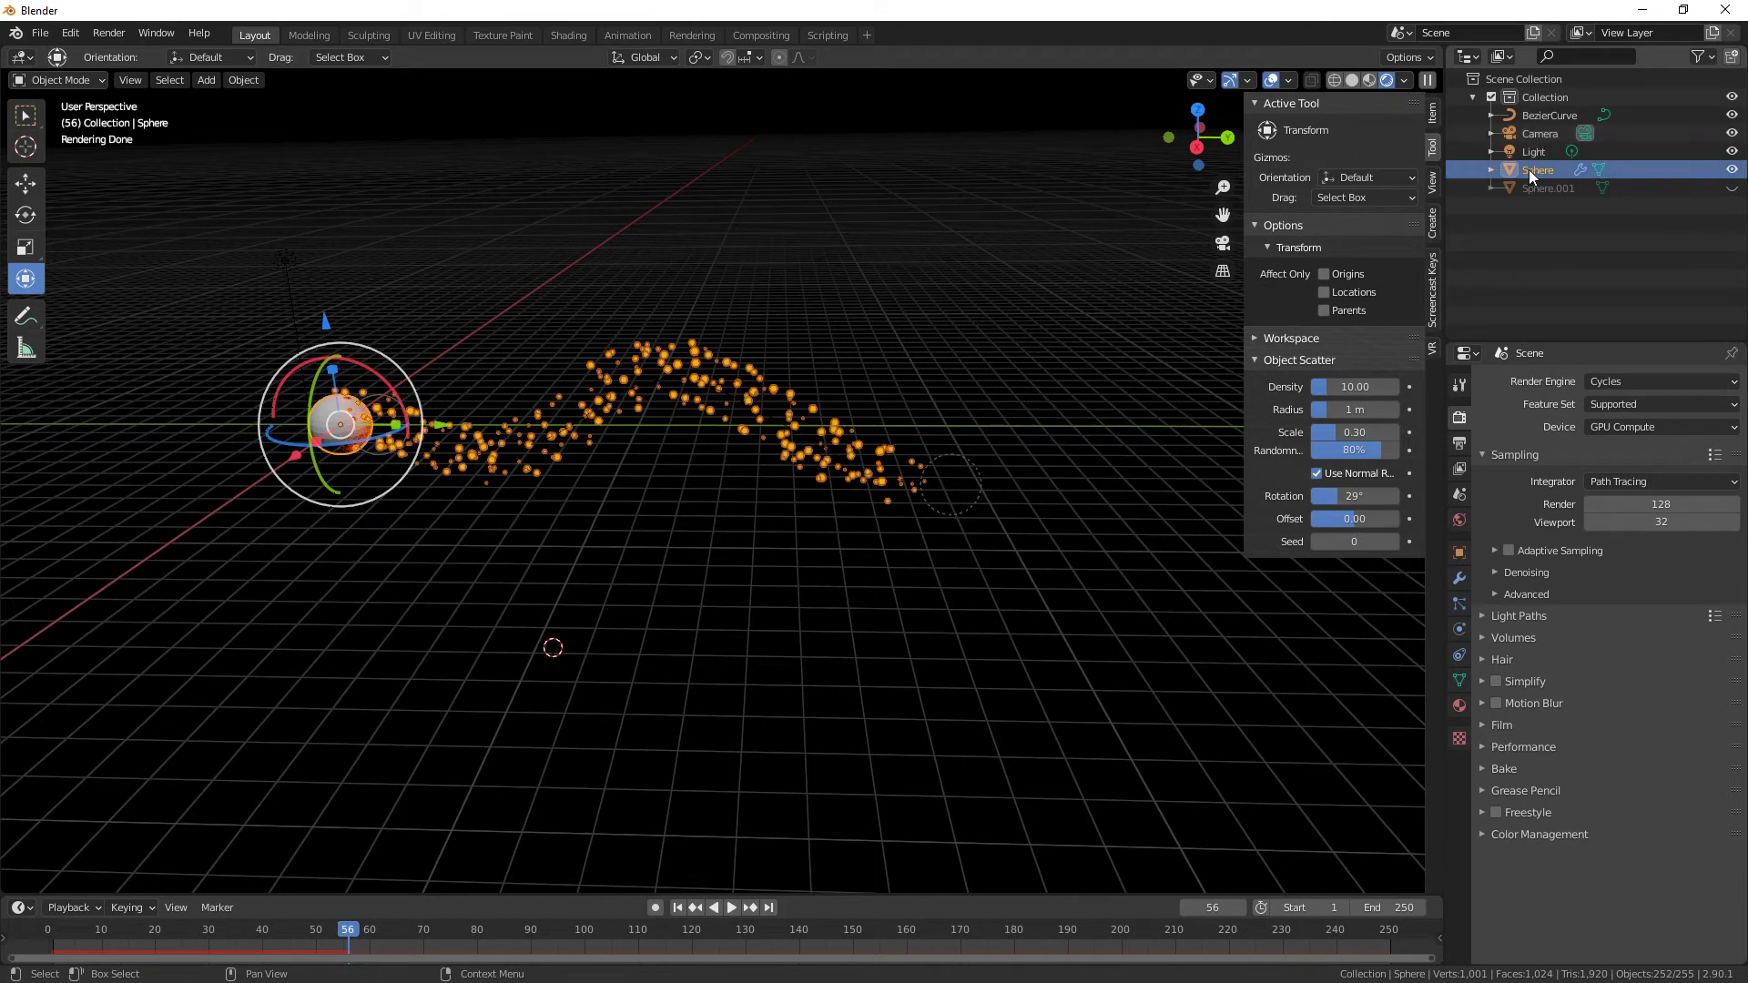
key(KP_0)
key(KP_0)
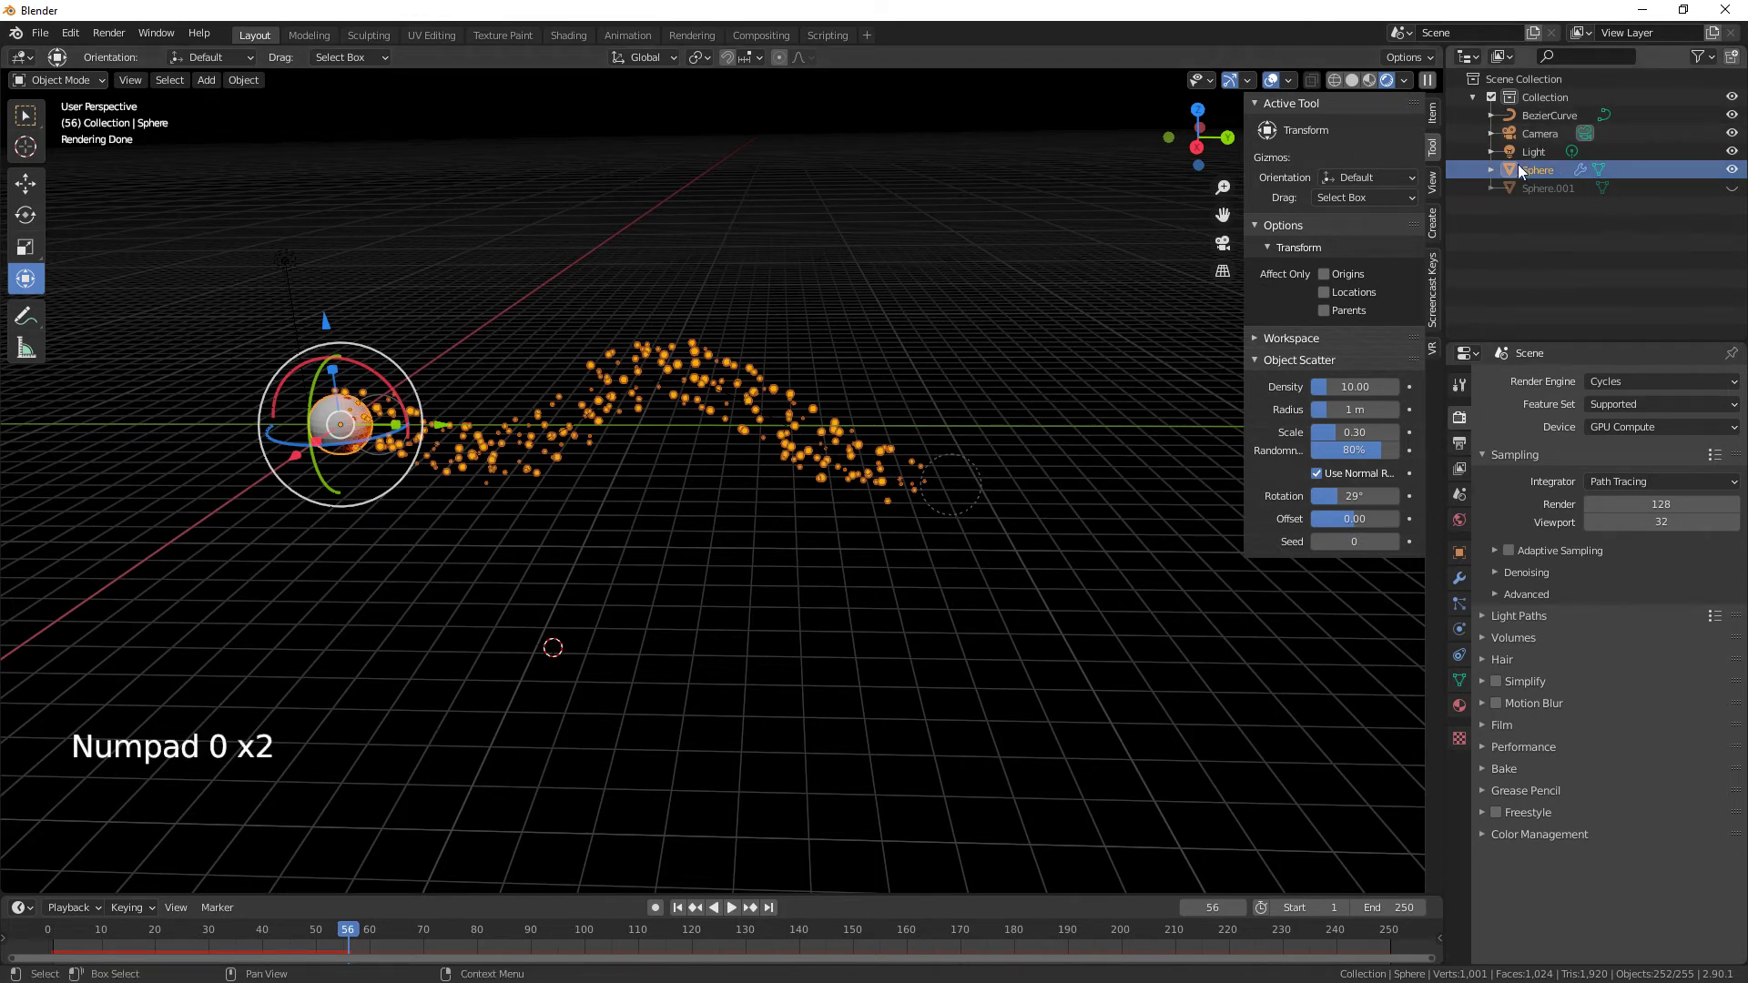
key(KP_0)
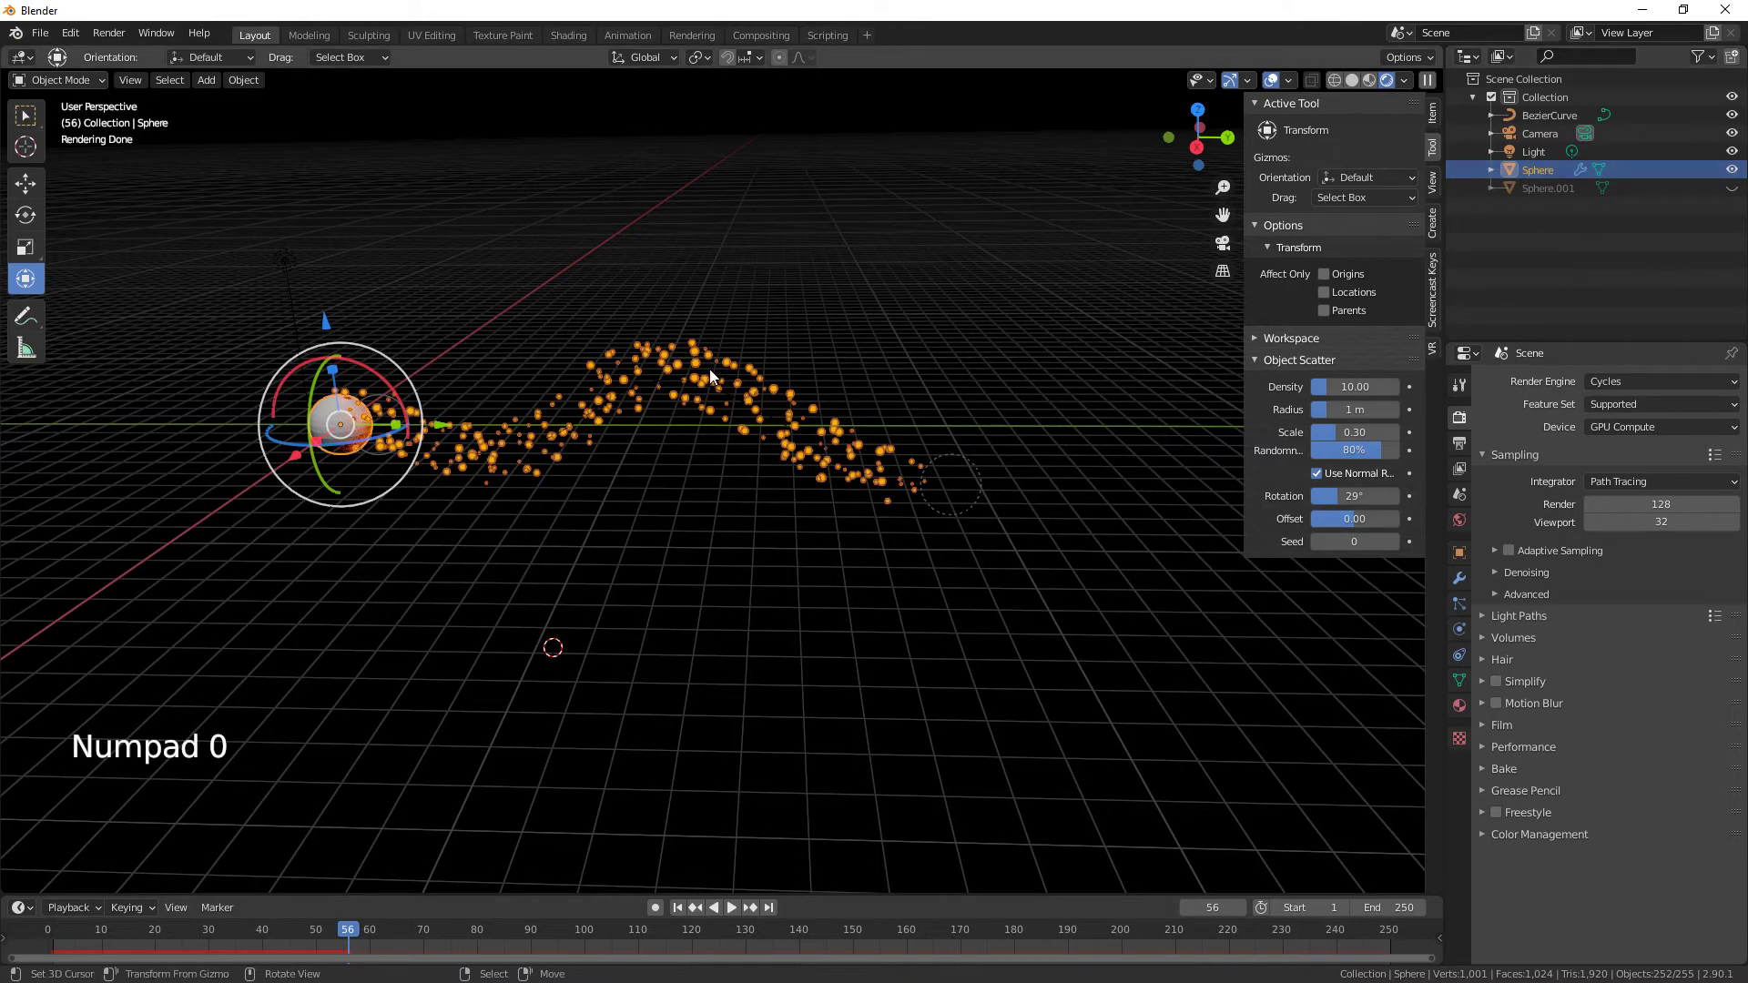
Look through the scene camera and enable Camera to View.
right_click(747, 275)
key(KP_0)
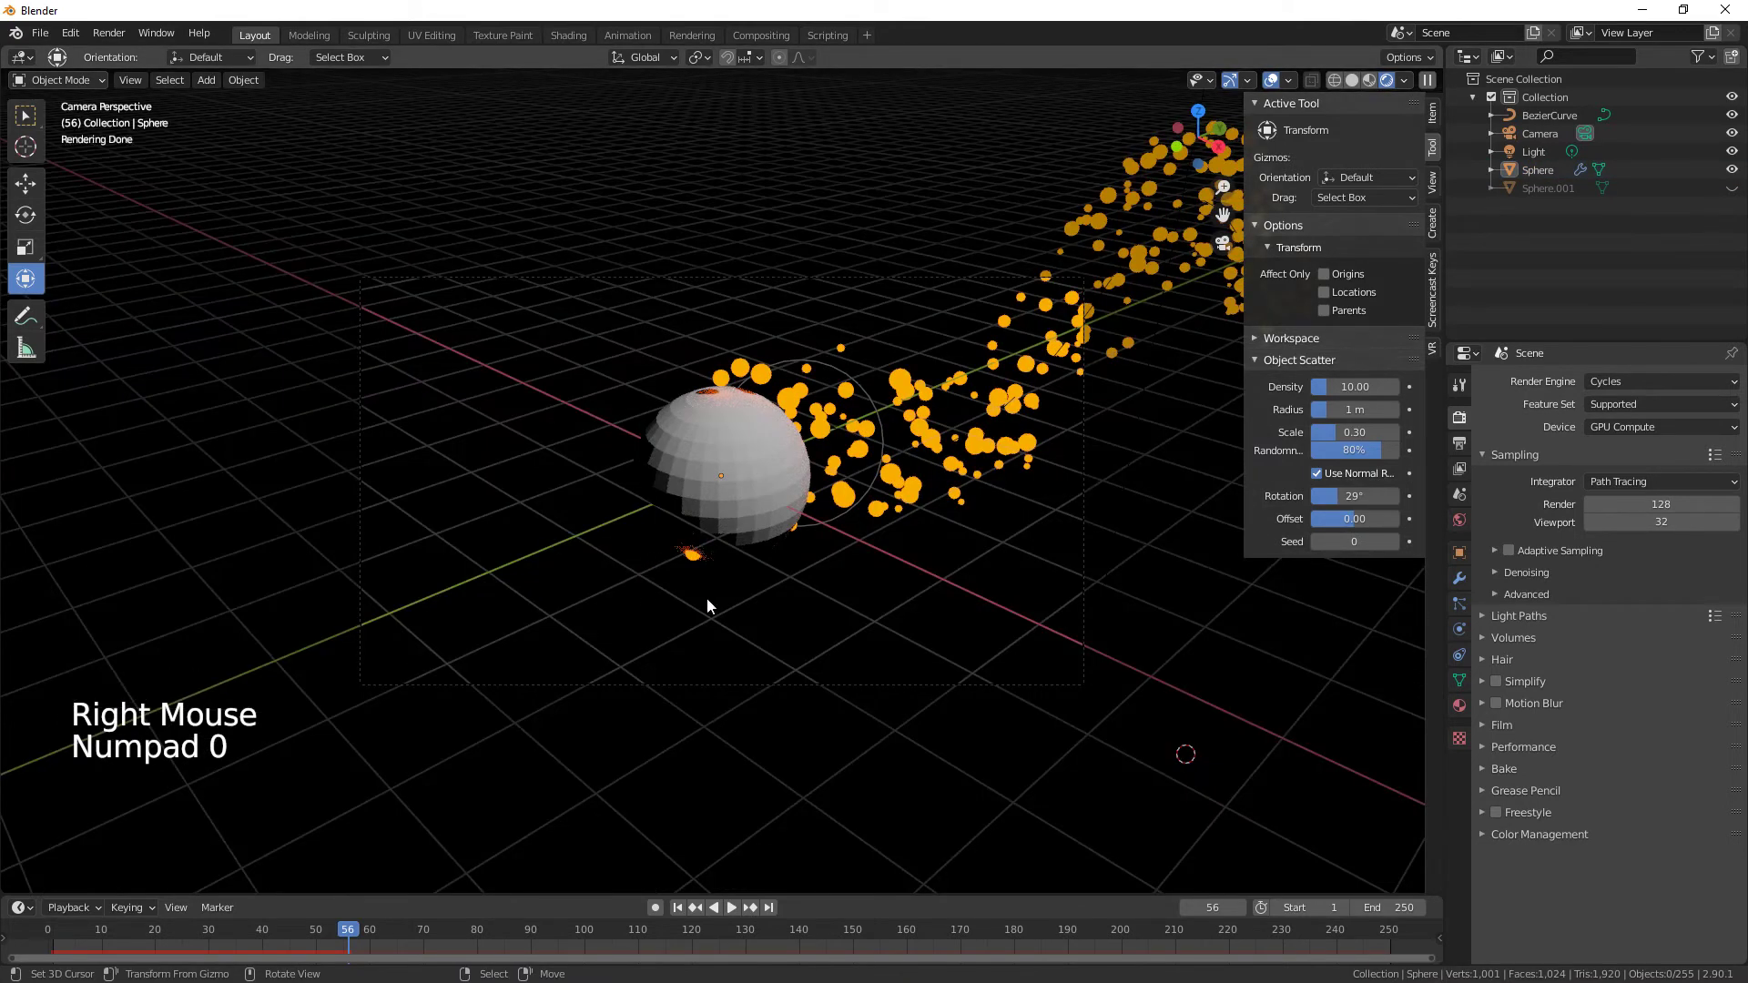
click(1430, 182)
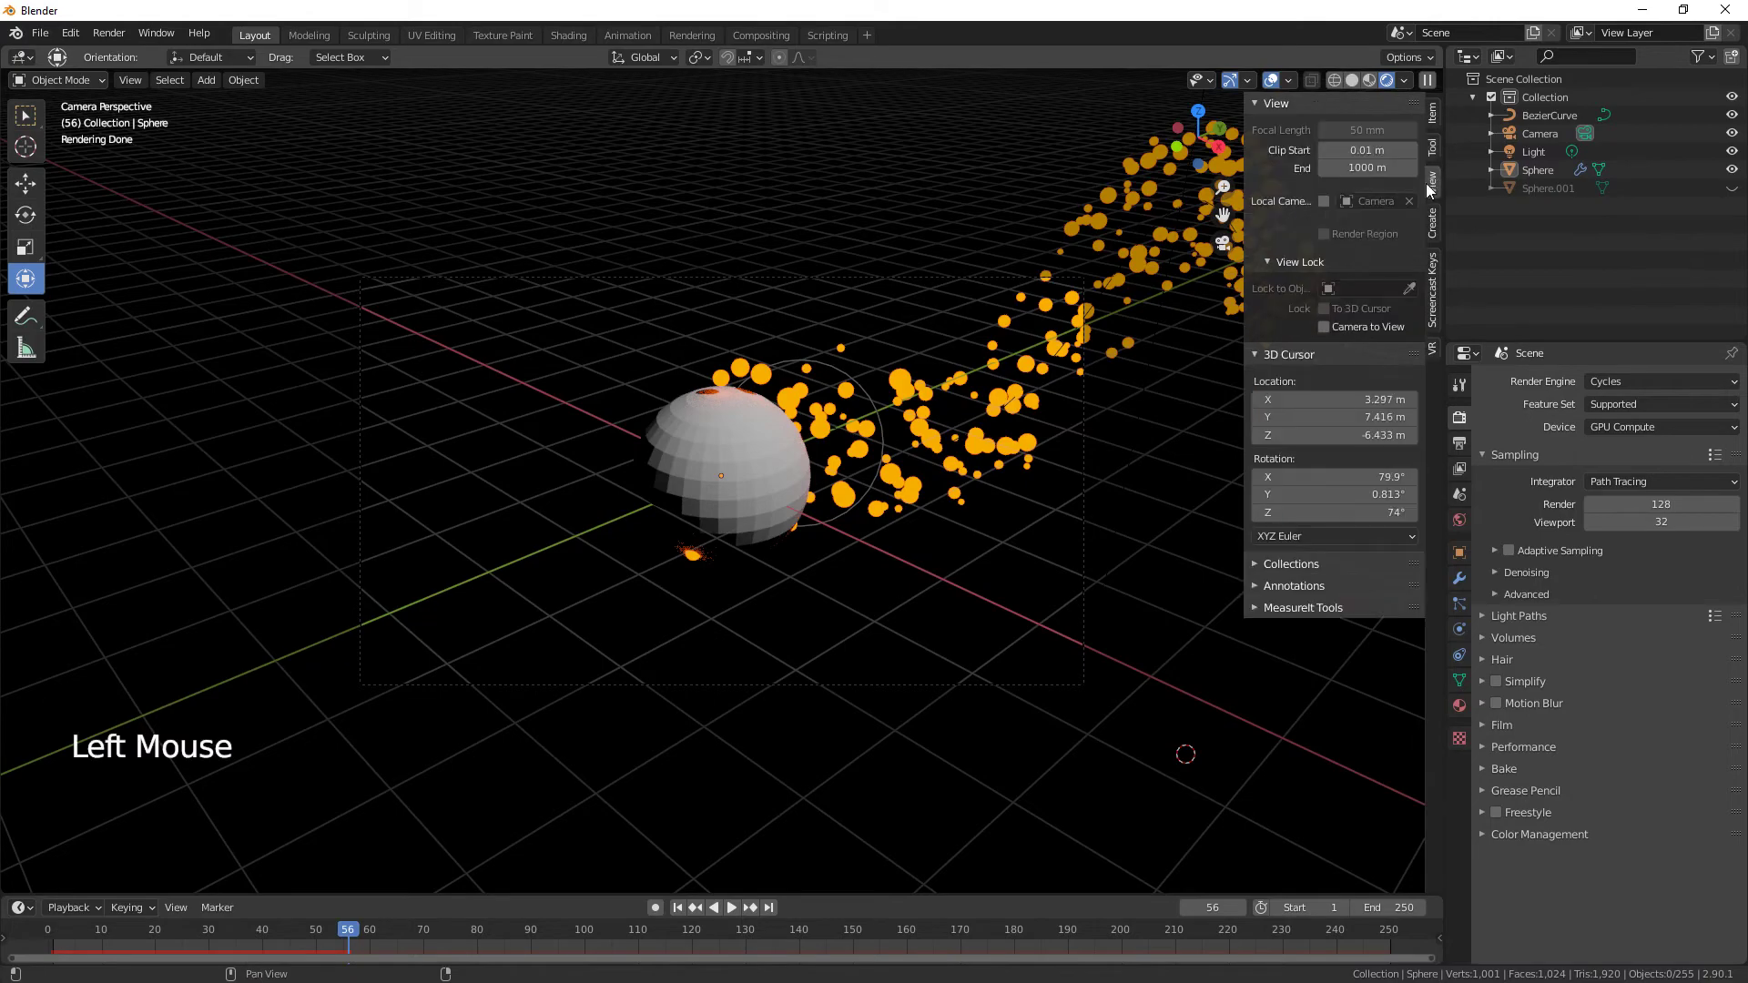
click(1325, 326)
Pull the camera back to frame the sphere and whole trail, then select the sphere.
middle_drag(850, 550, 691, 555)
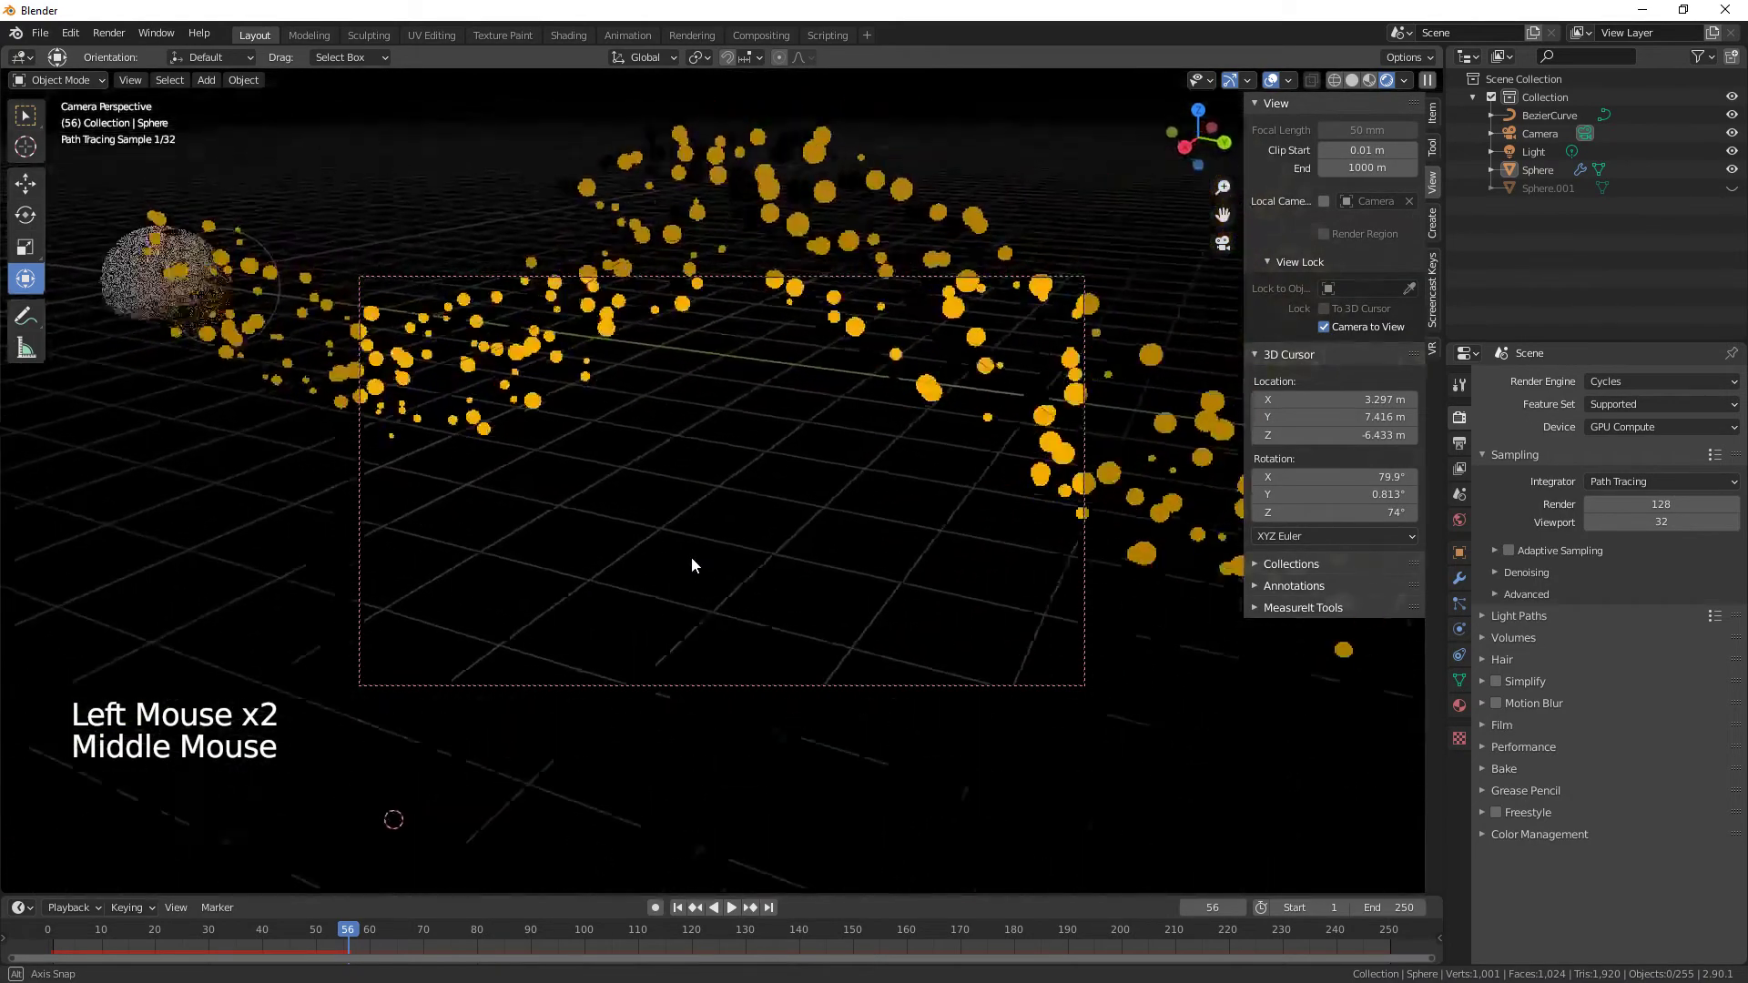
scroll(681, 549, up, 1)
scroll(681, 550, down, 1)
scroll(685, 548, up, 1)
scroll(685, 548, down, 2)
scroll(688, 548, down, 2)
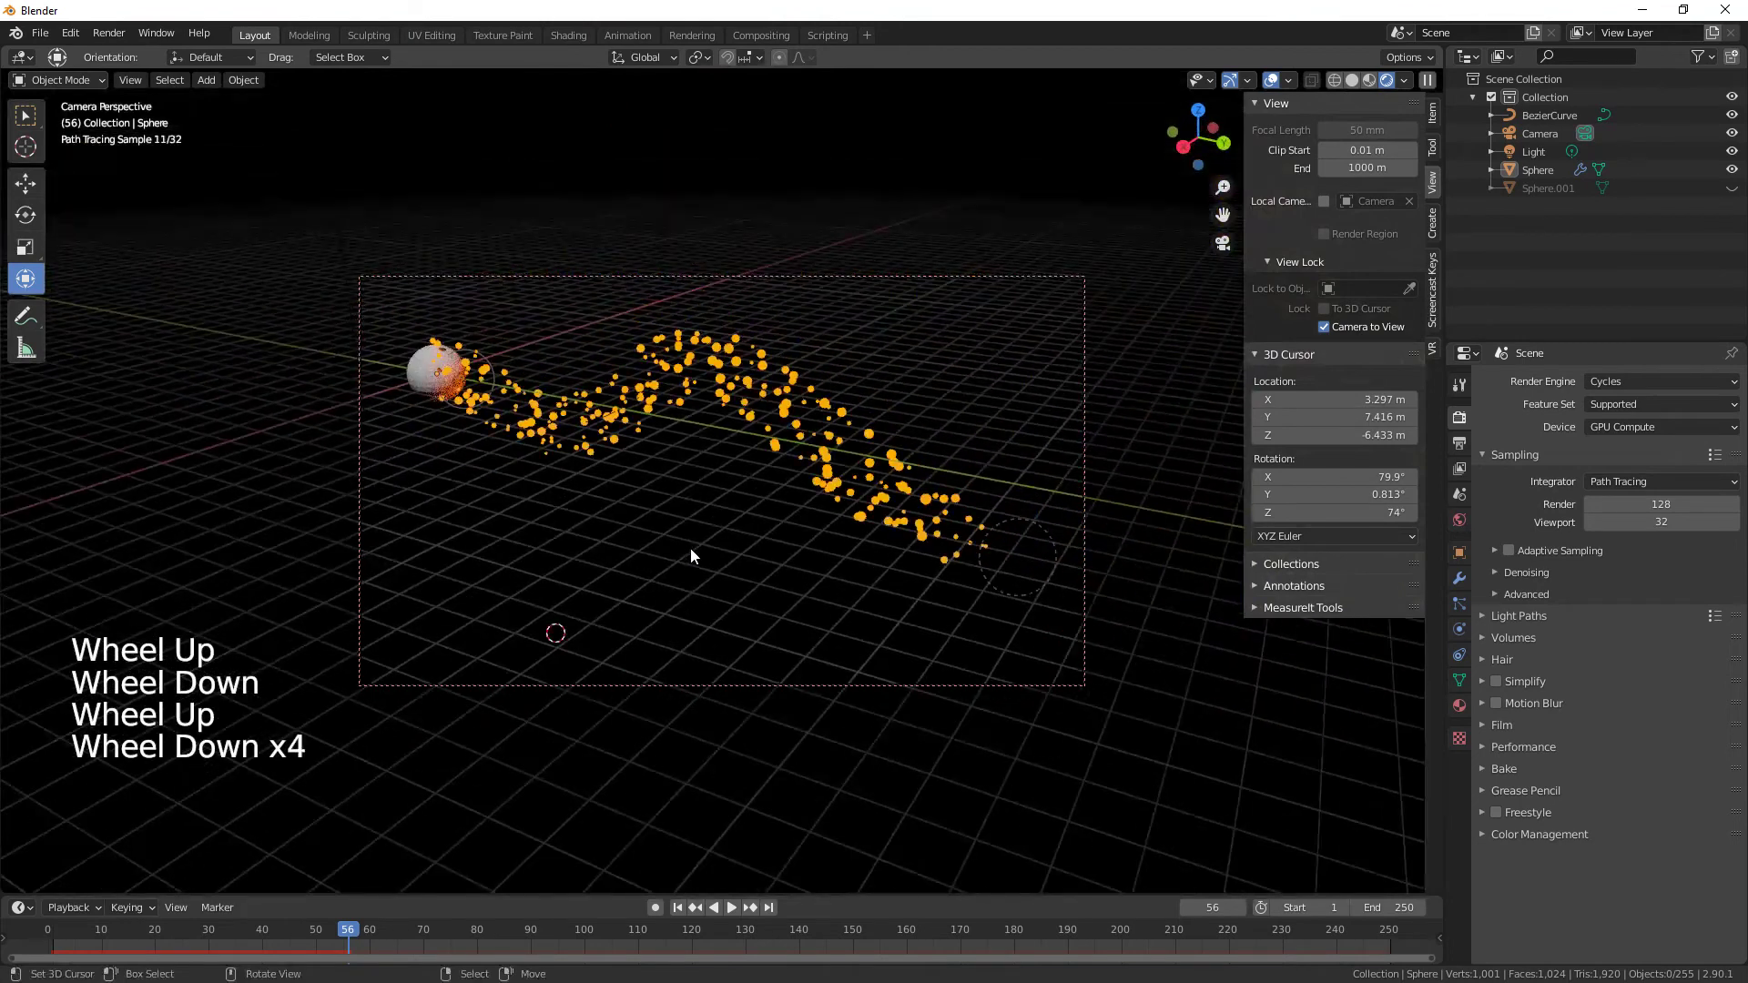
key(shift)
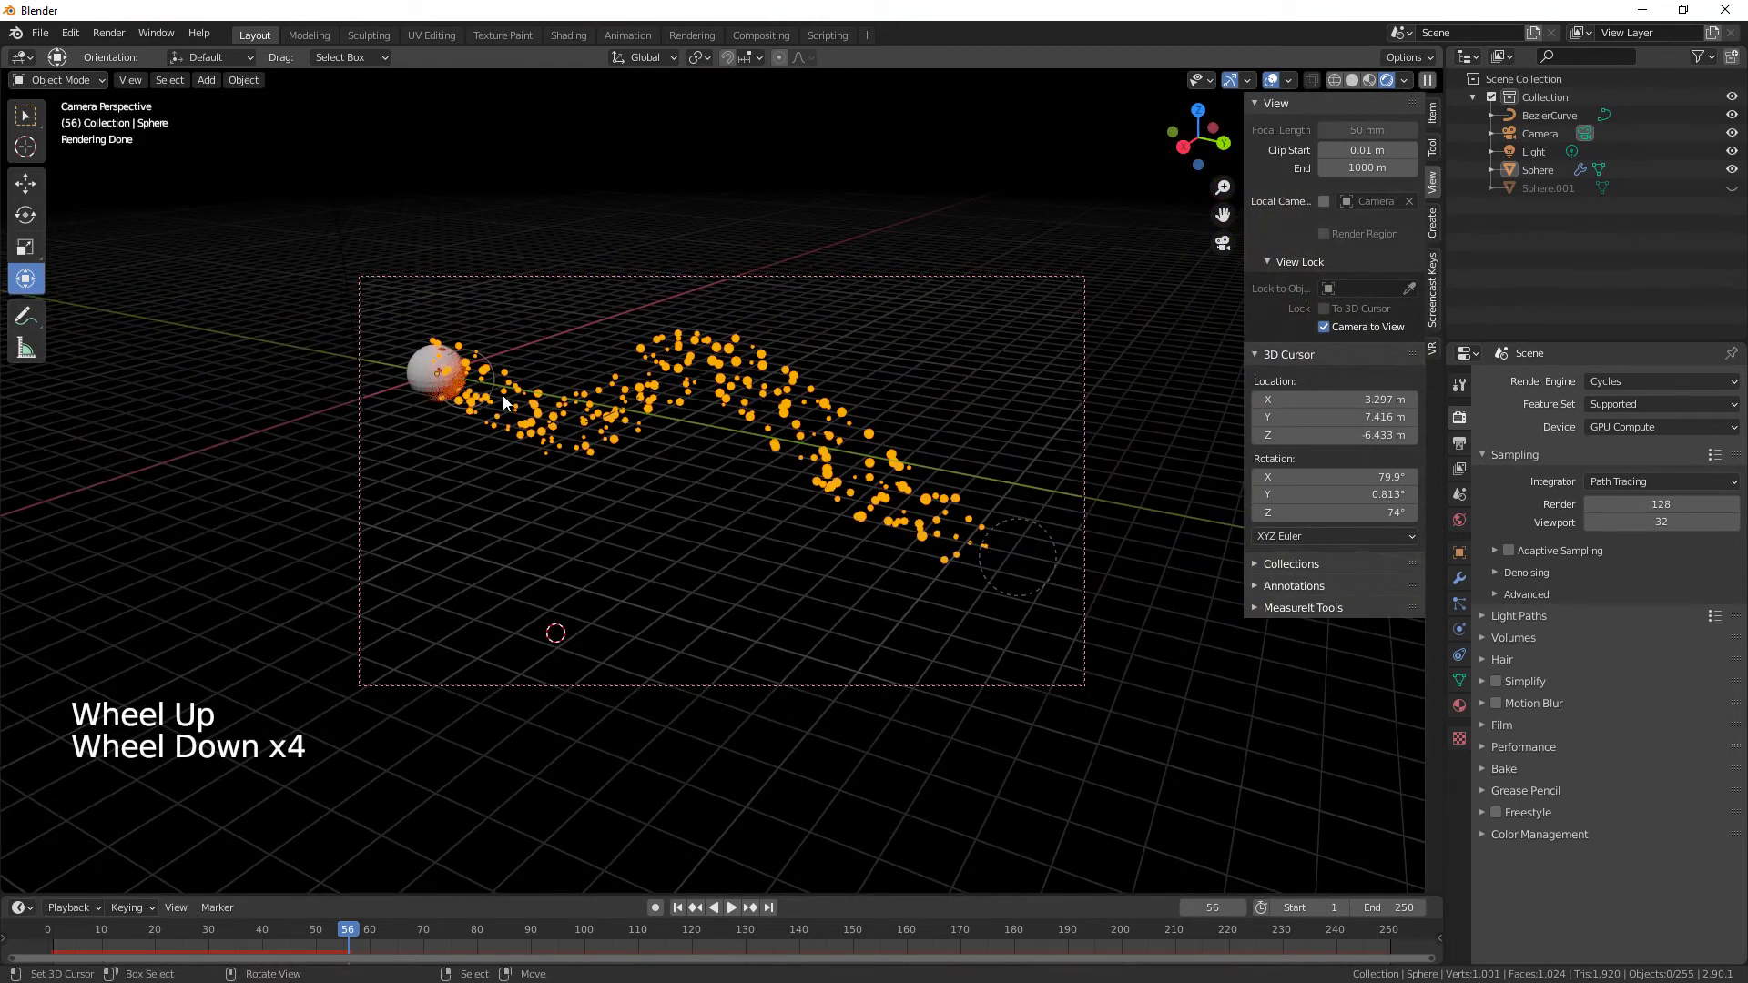
right_click(421, 379)
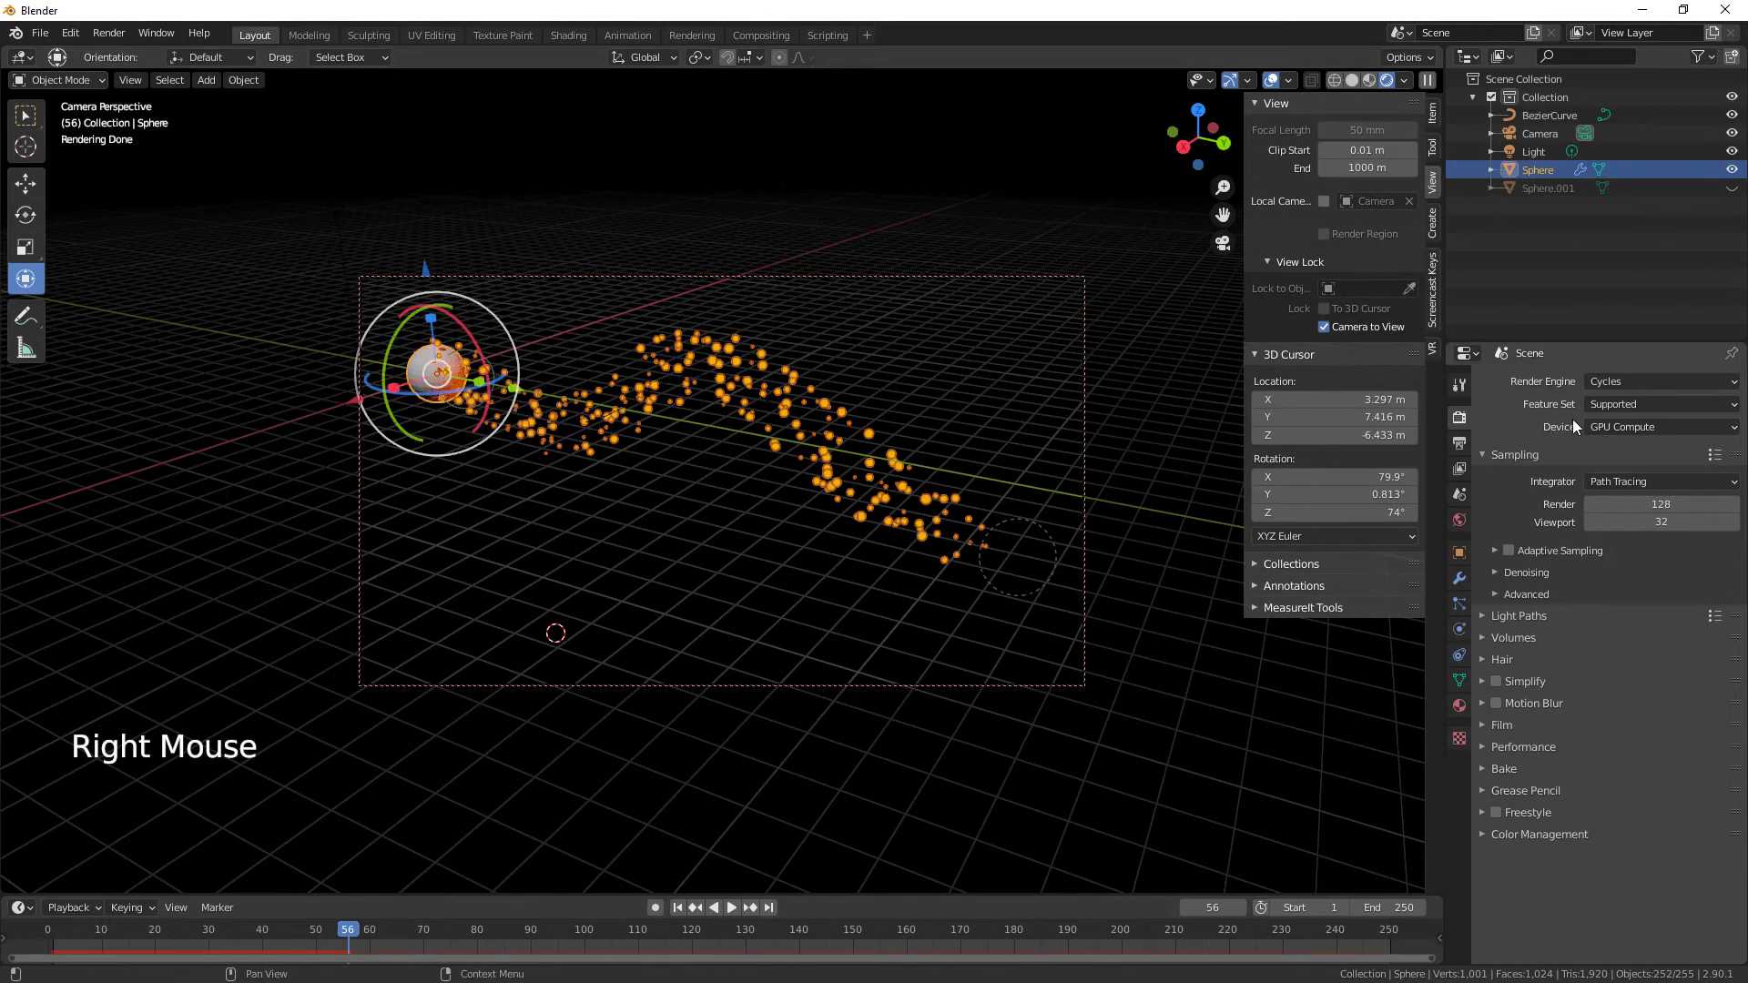
Give the emitter sphere a new material, Material.001, with a black base colour.
click(1459, 706)
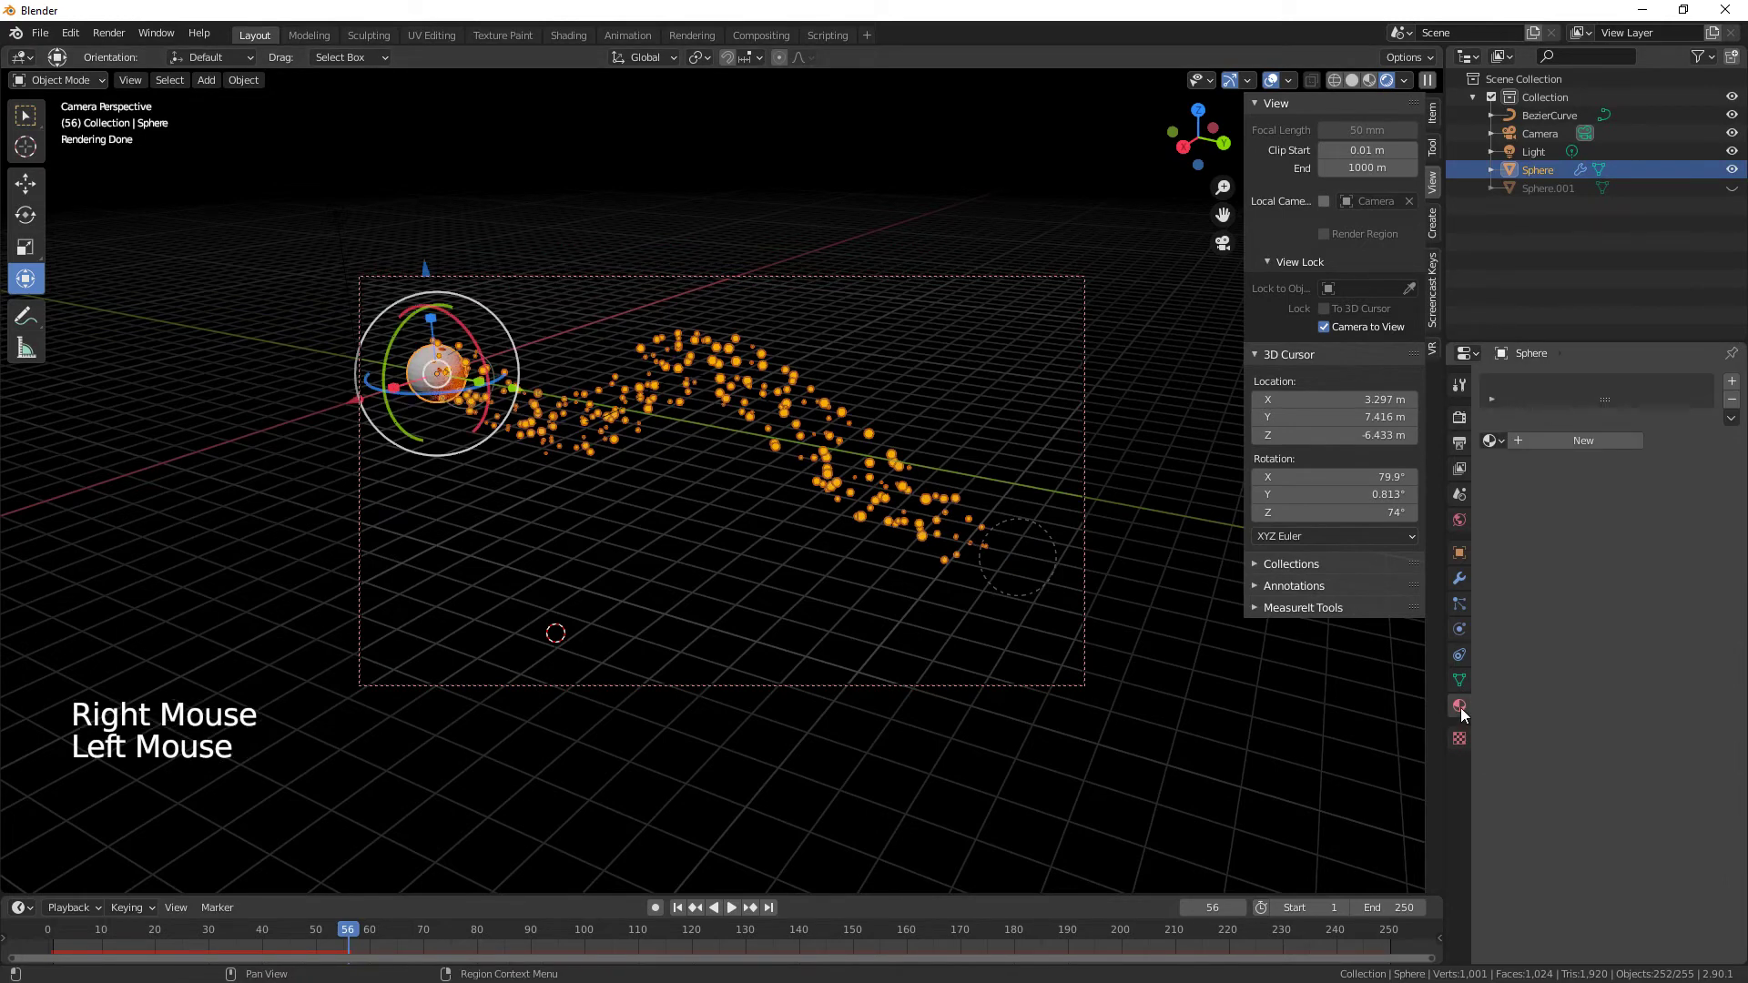
click(1600, 446)
click(1646, 597)
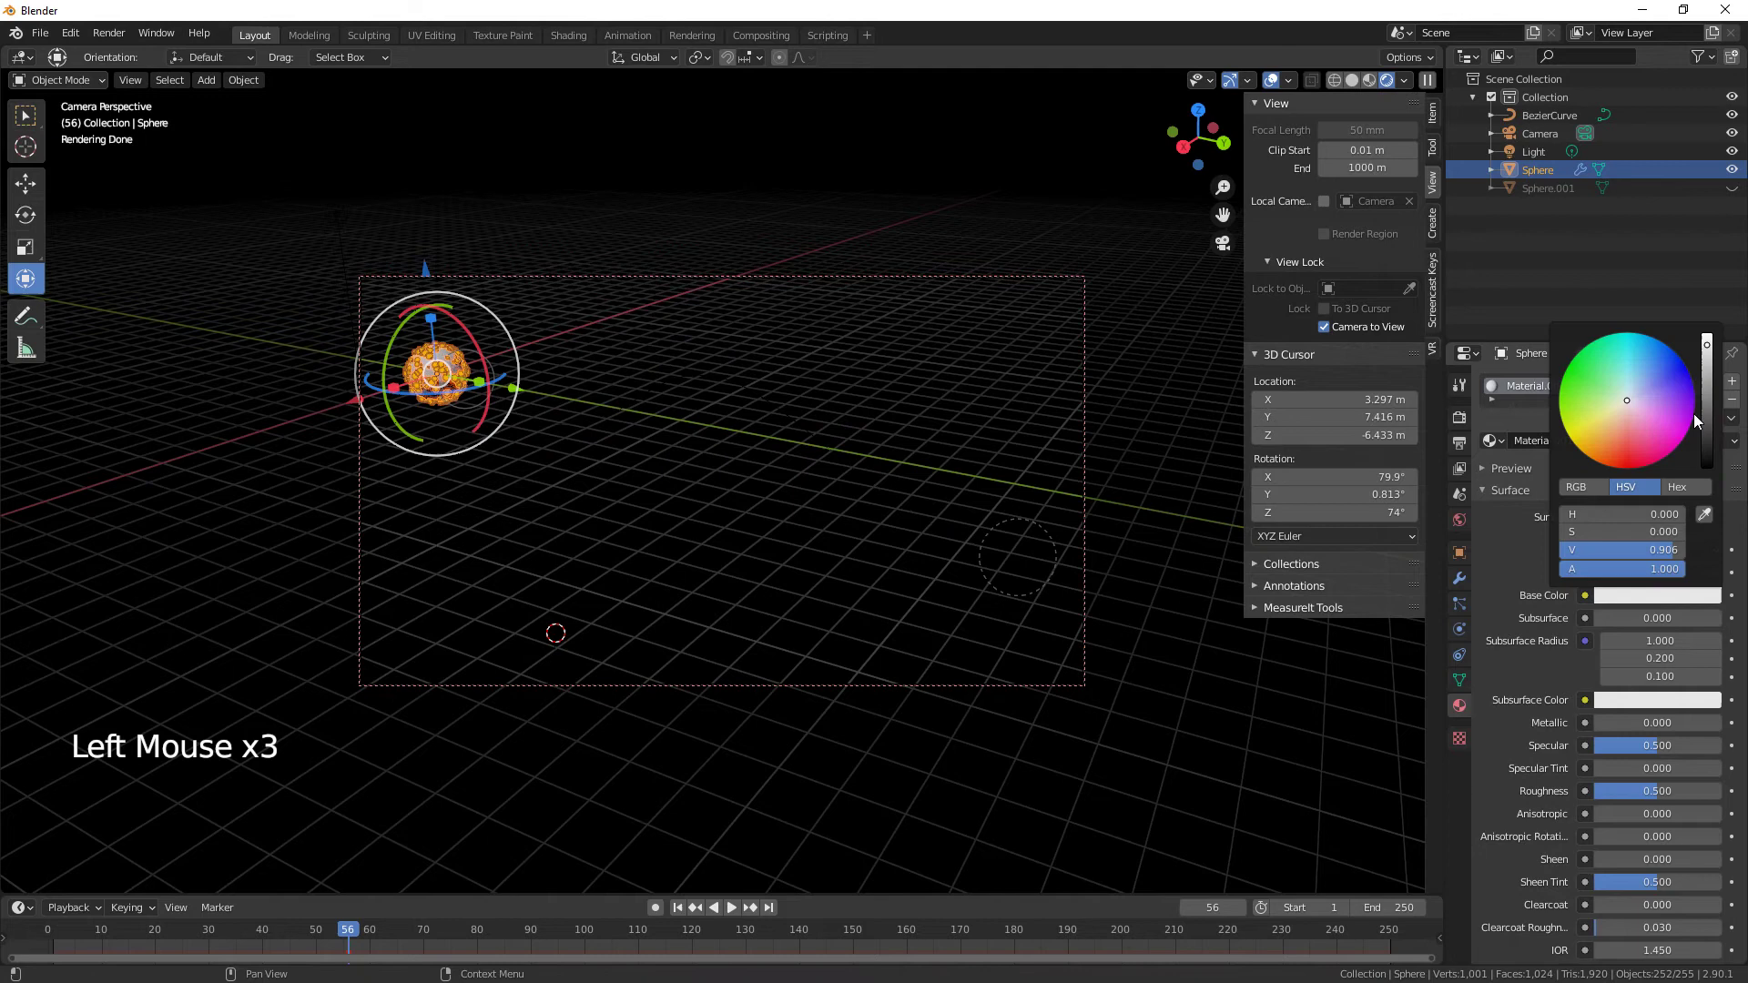
drag(1710, 423, 1710, 476)
right_click(610, 505)
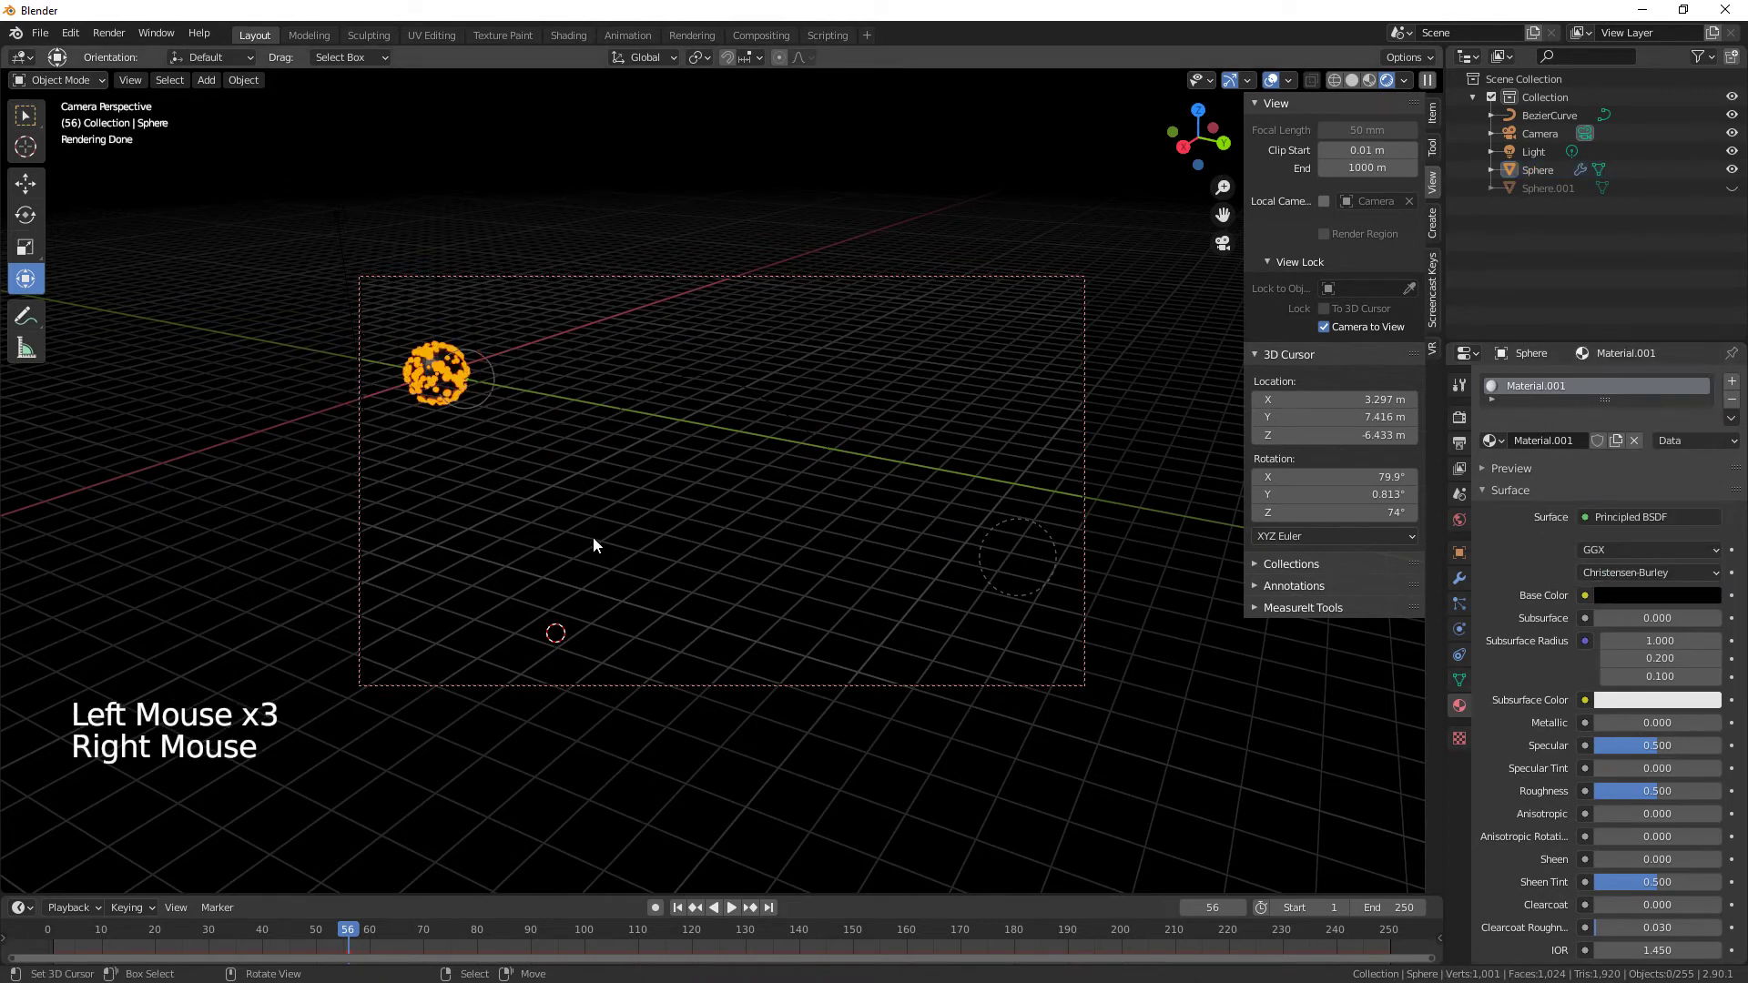
Replay the animation to frame 51 and set the sphere's Specular 0.000, Roughness 1.000.
click(677, 908)
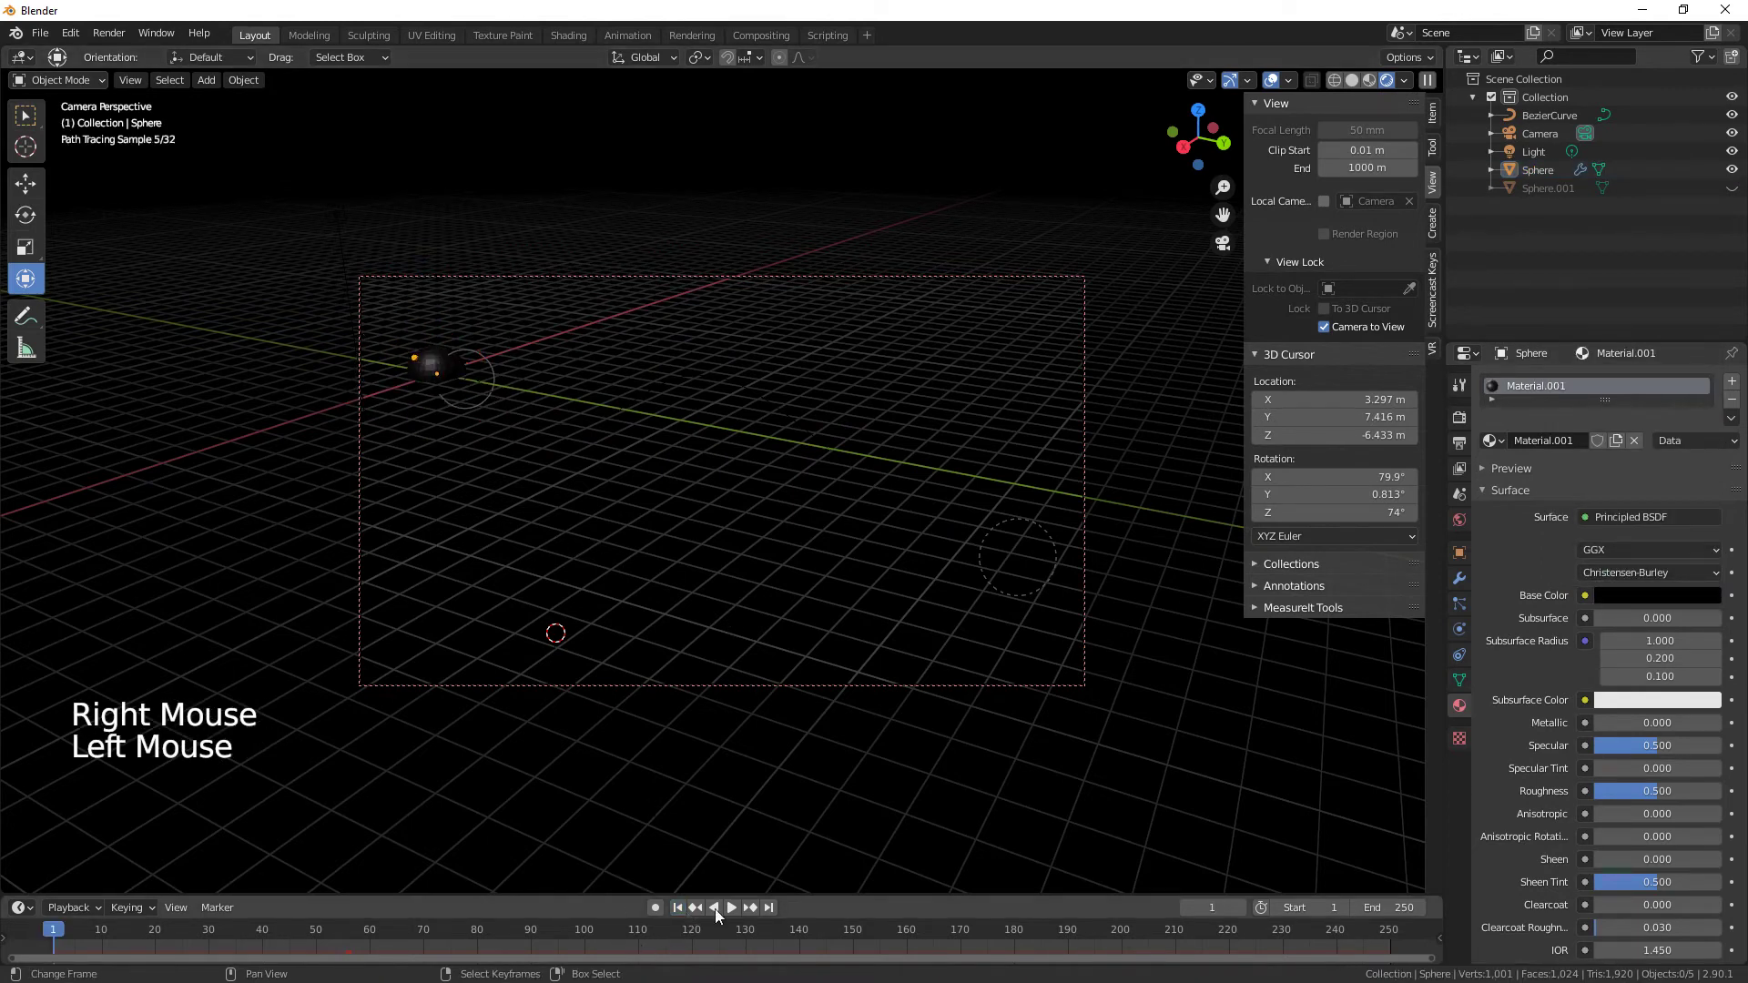
click(731, 907)
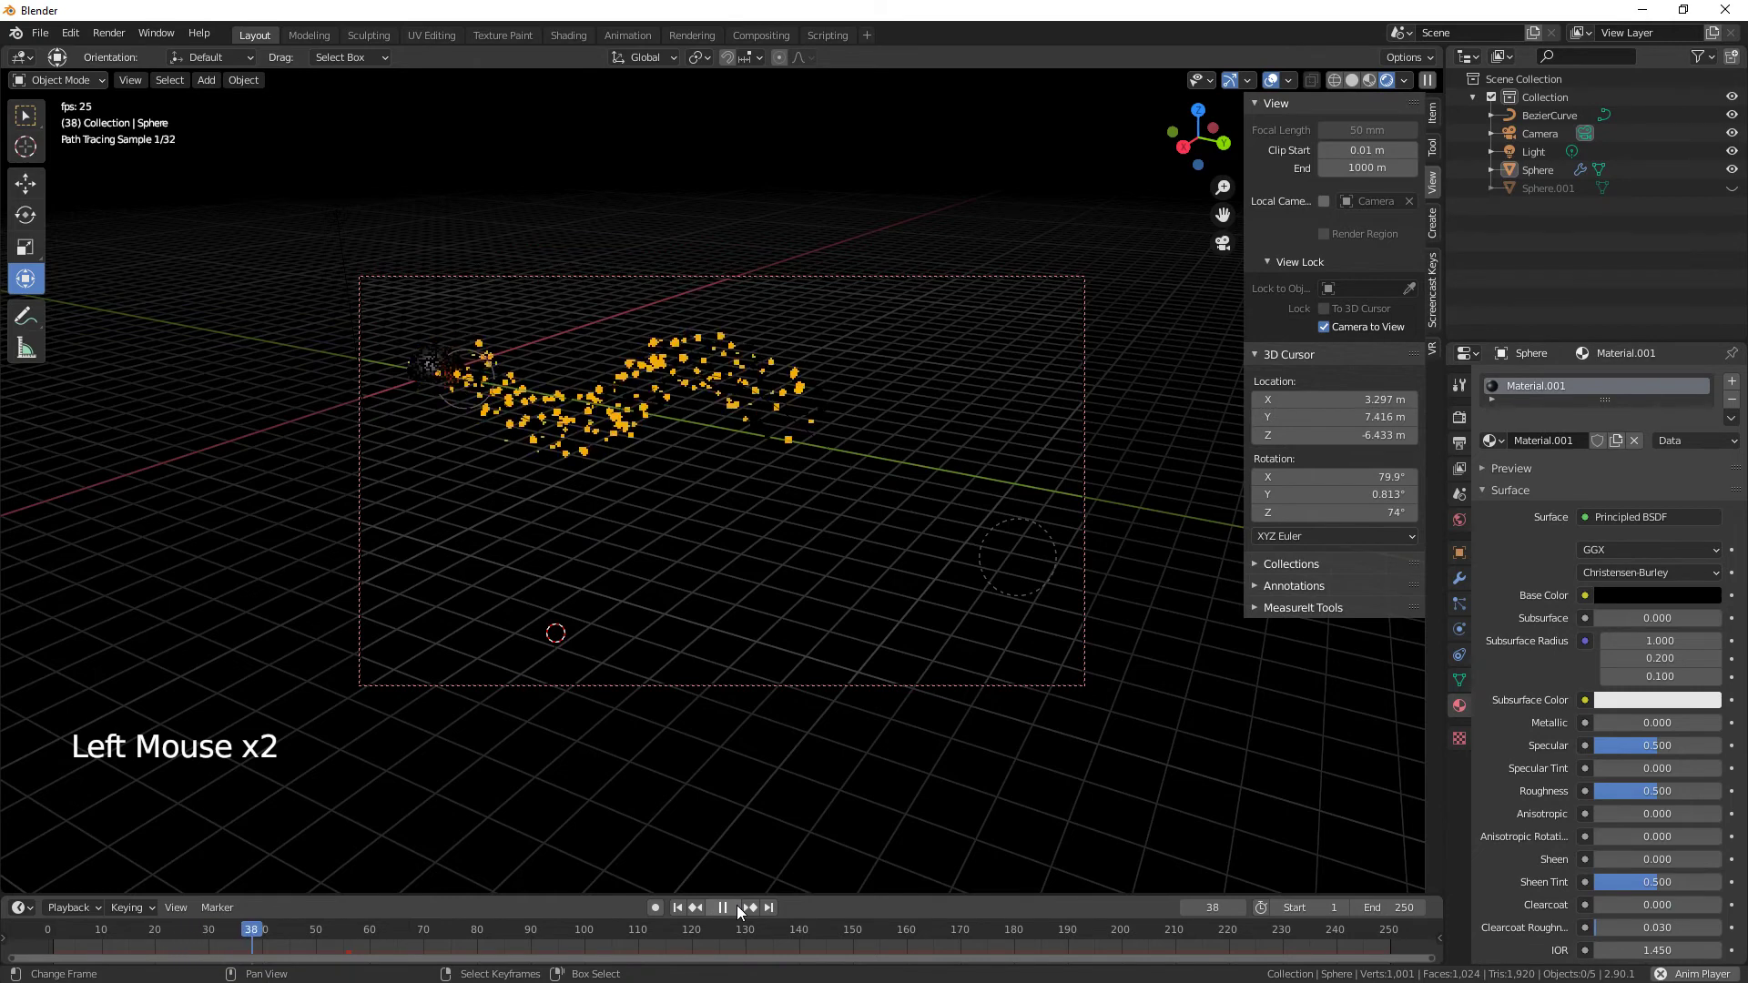
click(735, 906)
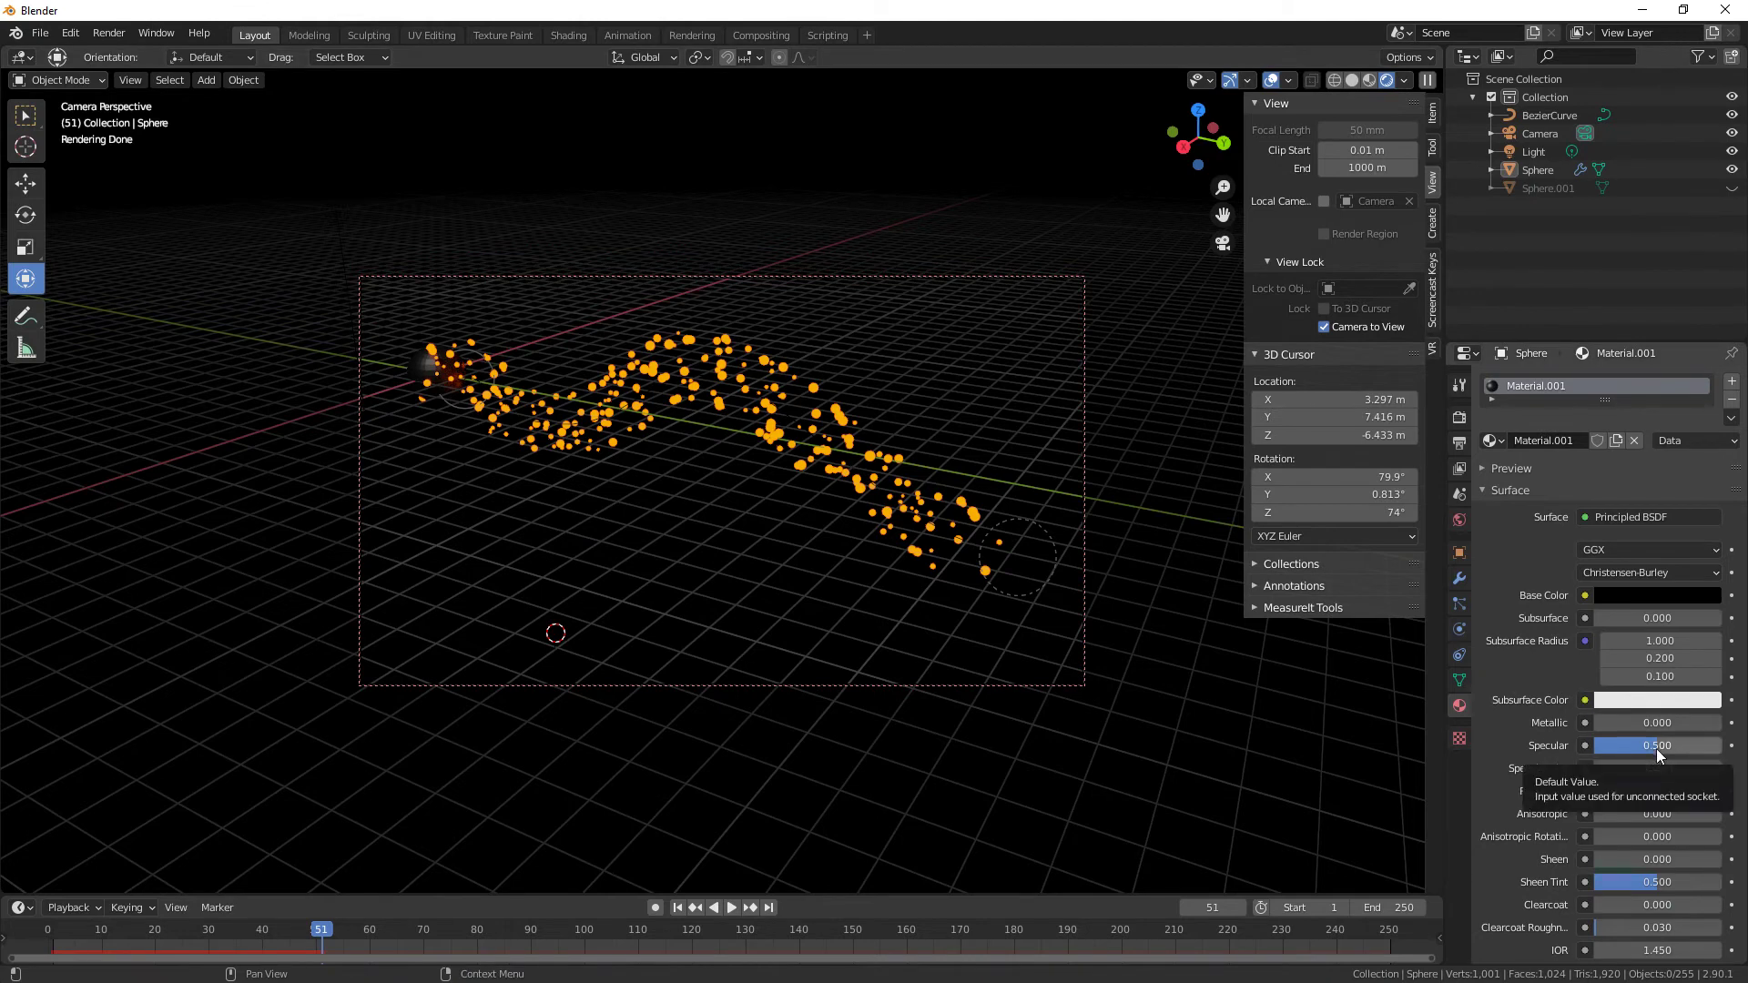
drag(1657, 748, 1593, 744)
drag(1664, 792, 1725, 792)
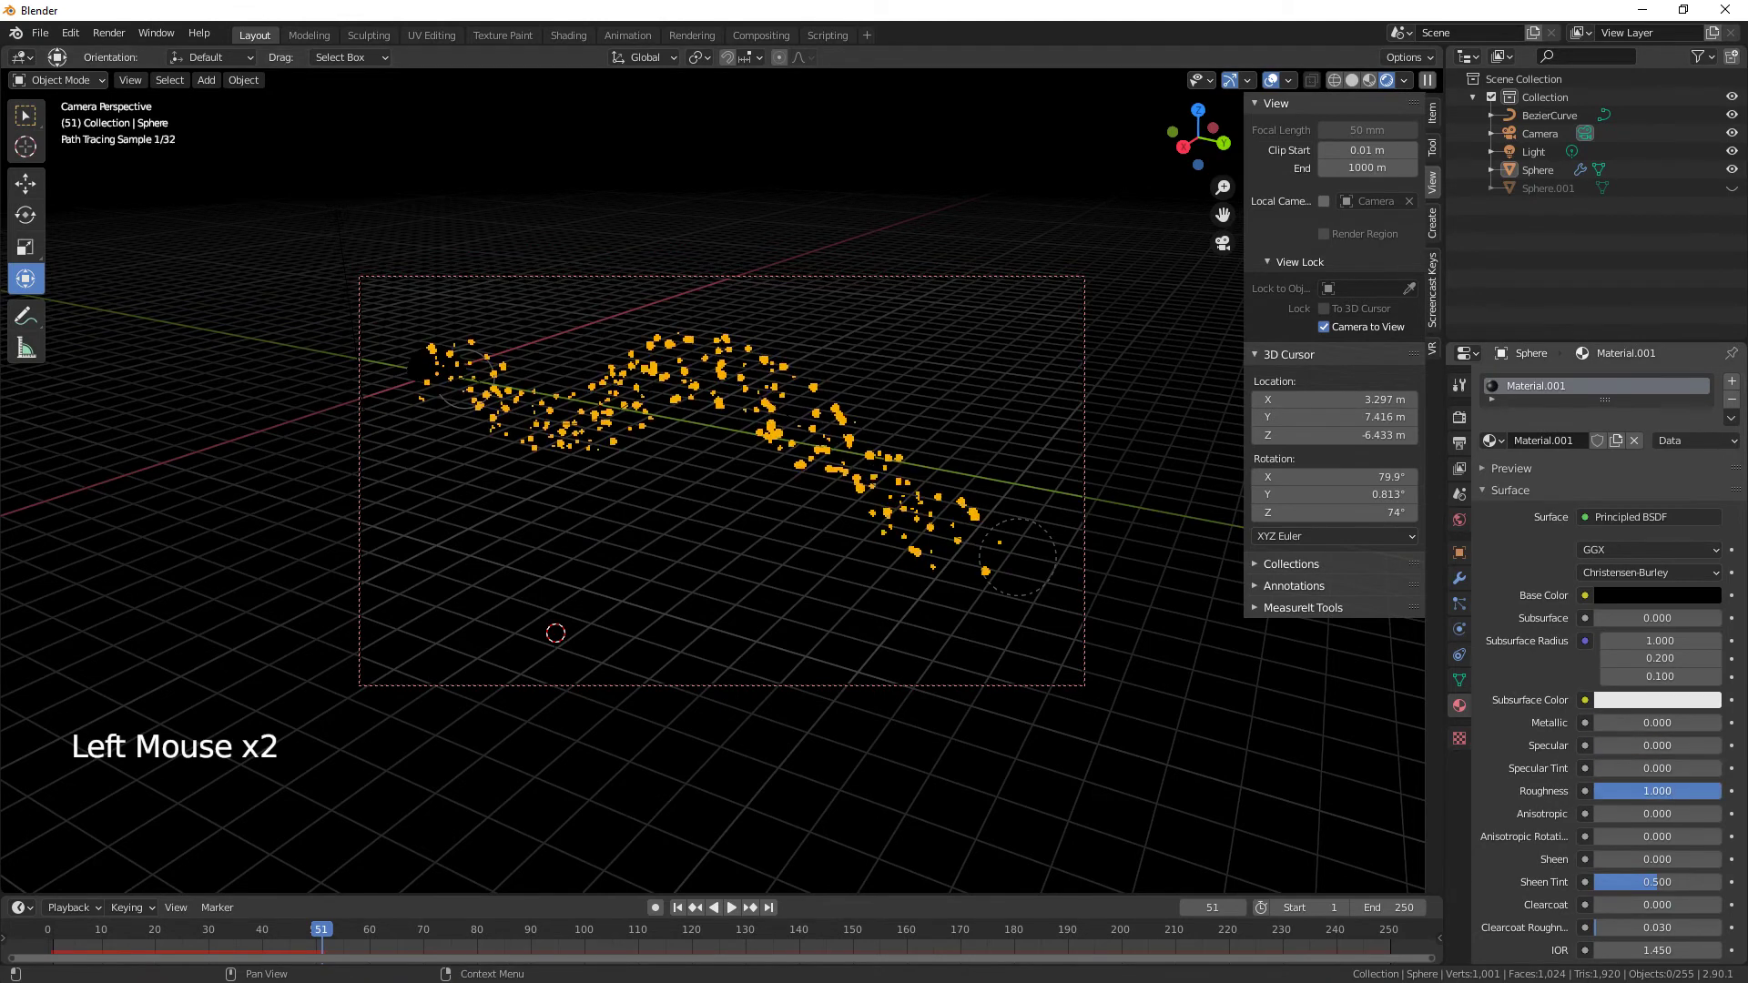
right_click(1074, 813)
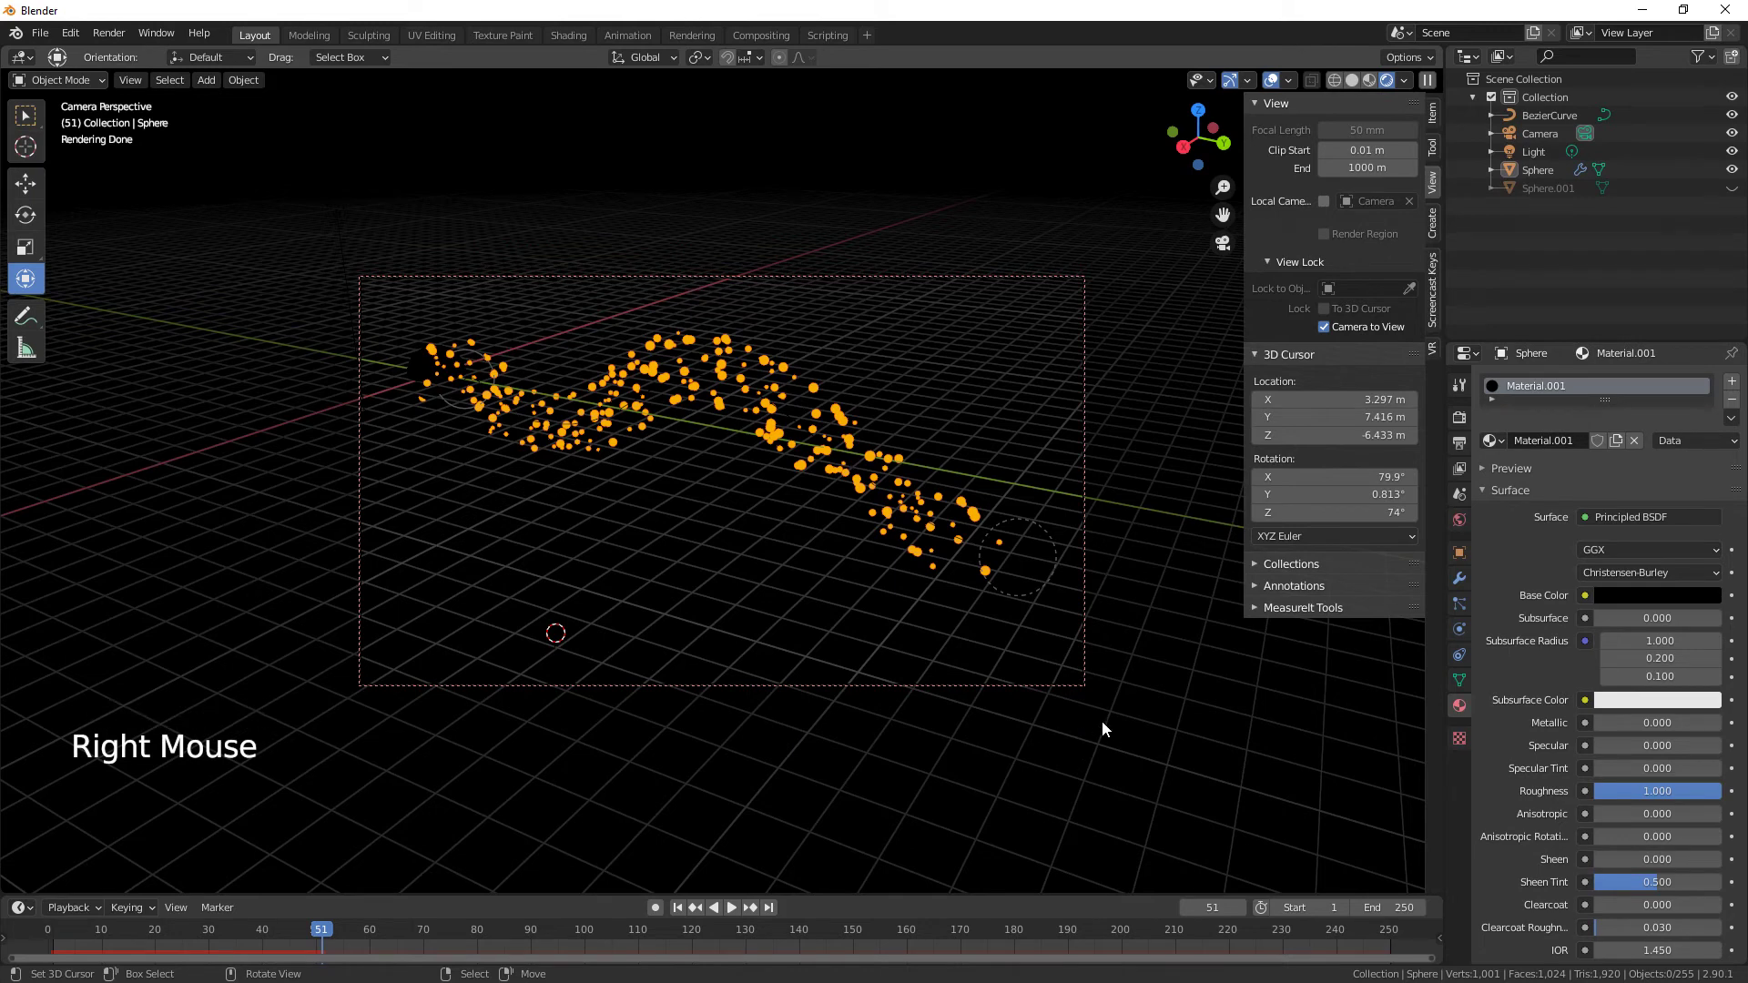
Render a still of frame 51 with F12, then move to the Compositing workspace.
key(F12)
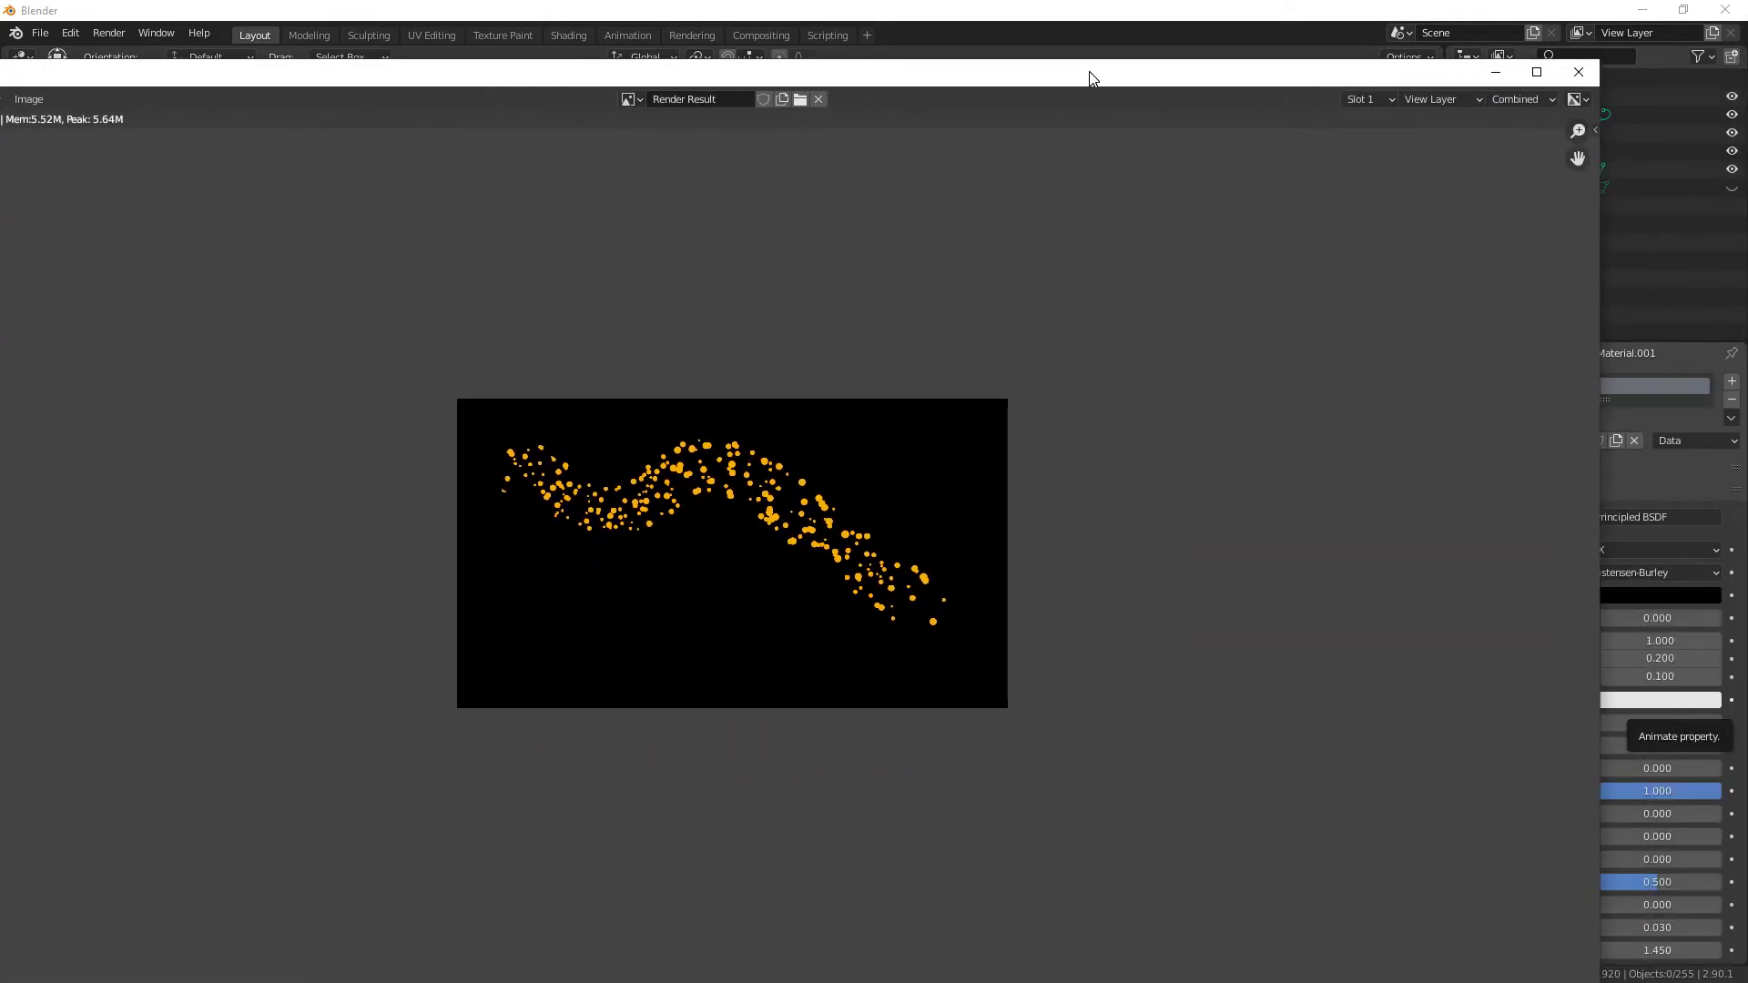
key(Escape)
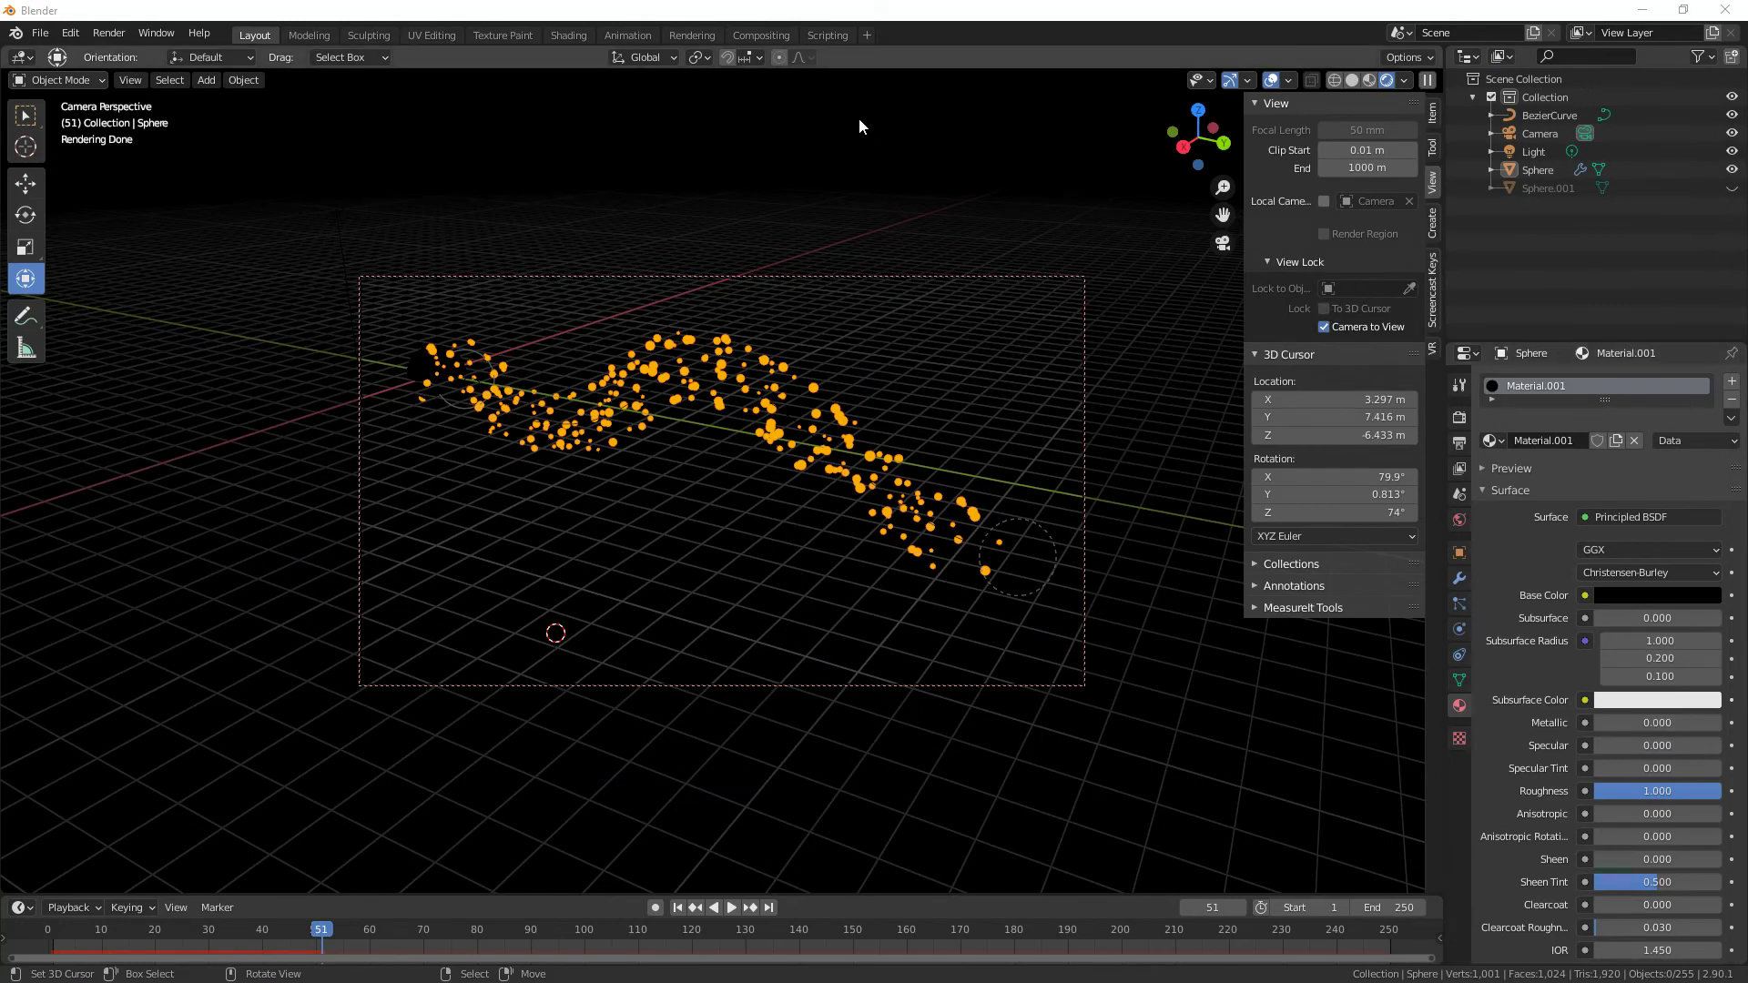
click(760, 35)
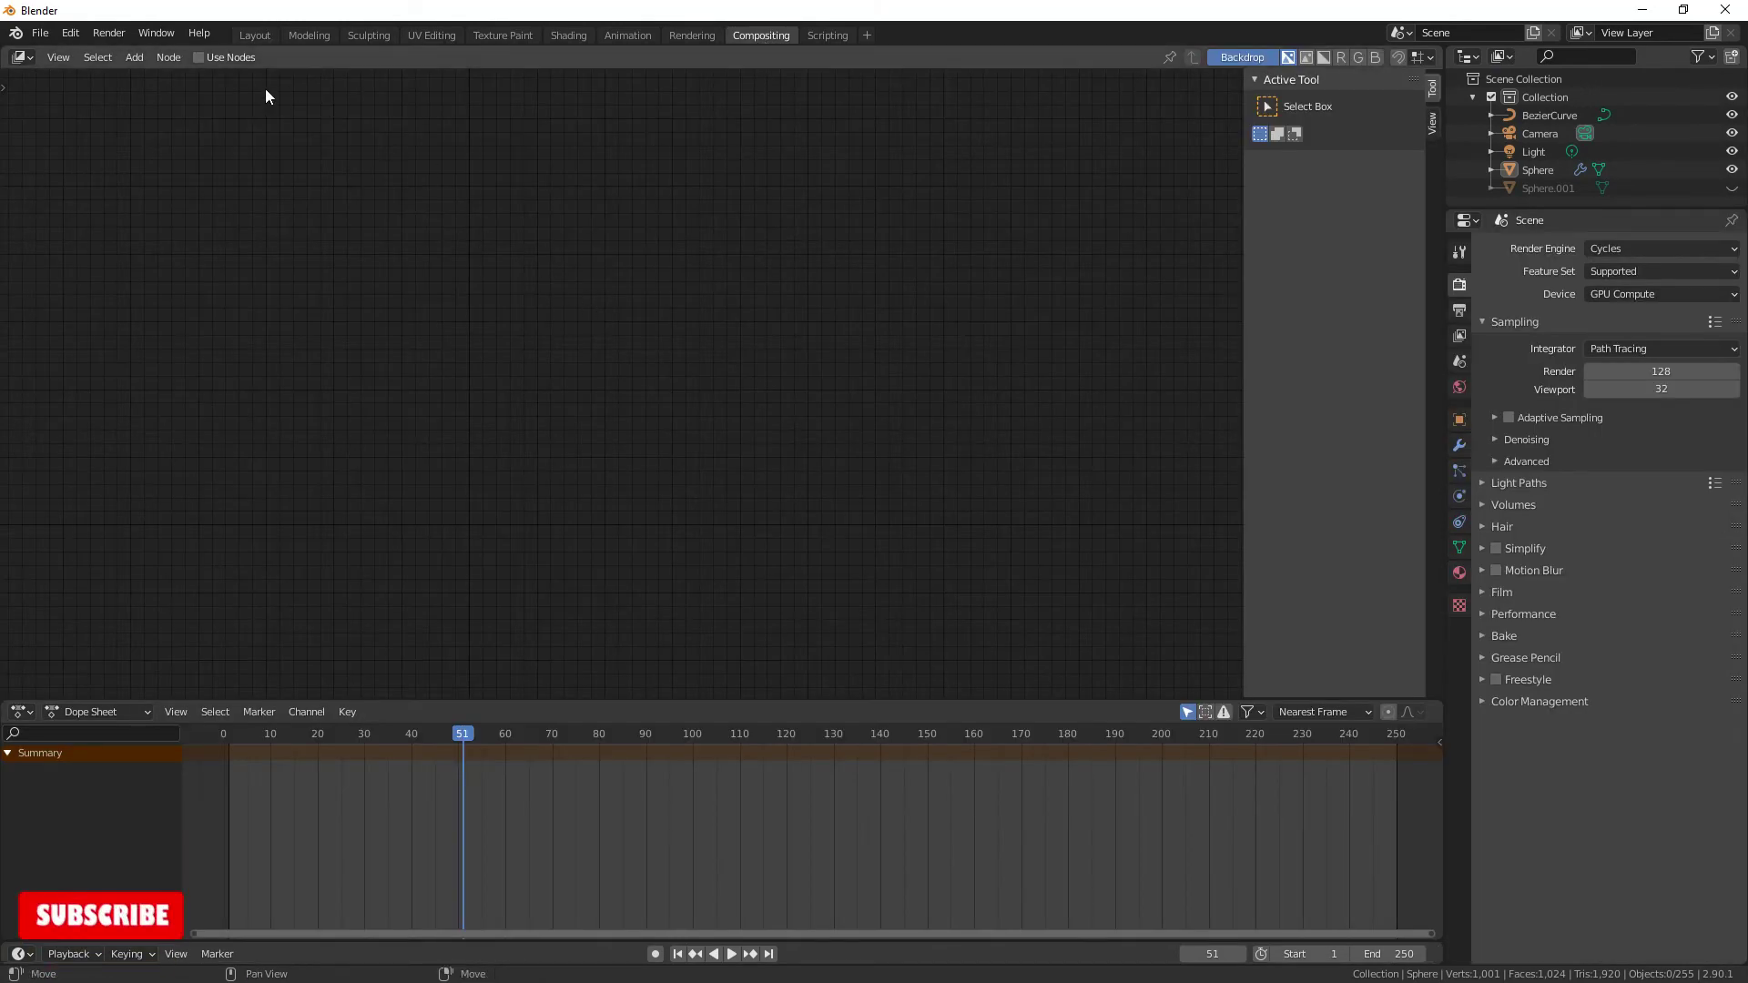
Enable Use Nodes and link the Render Layers Image output into a new Viewer node.
click(199, 57)
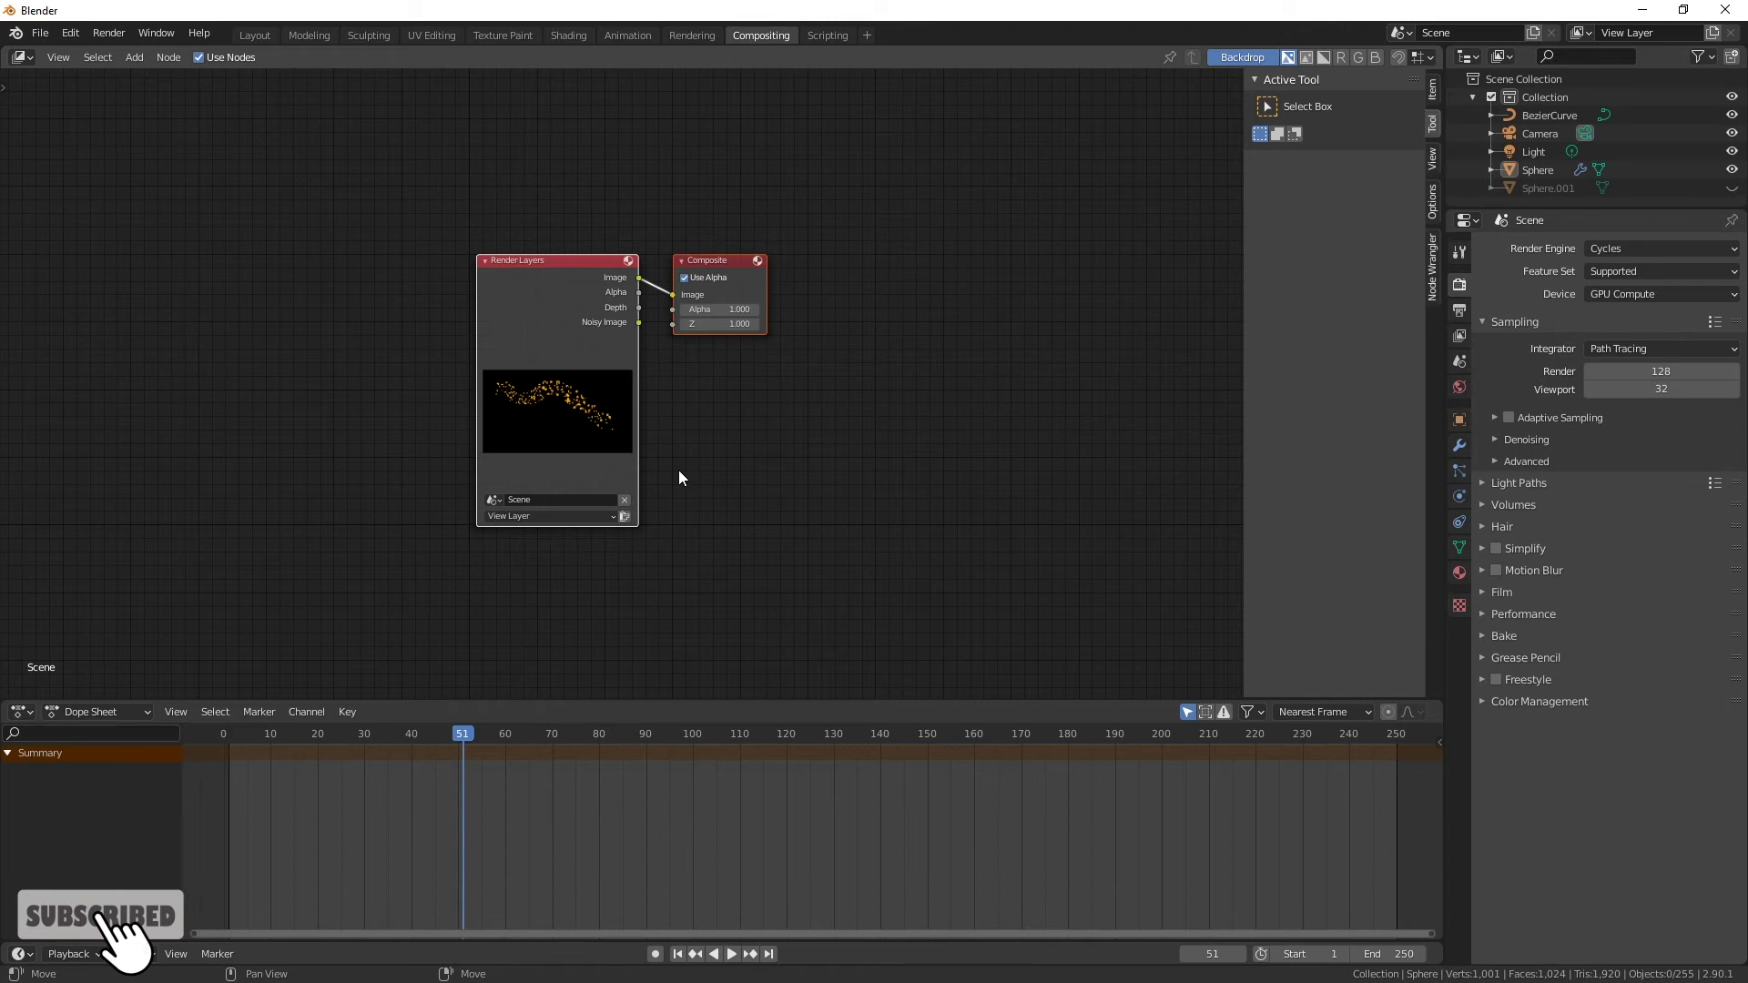
key(shift+a)
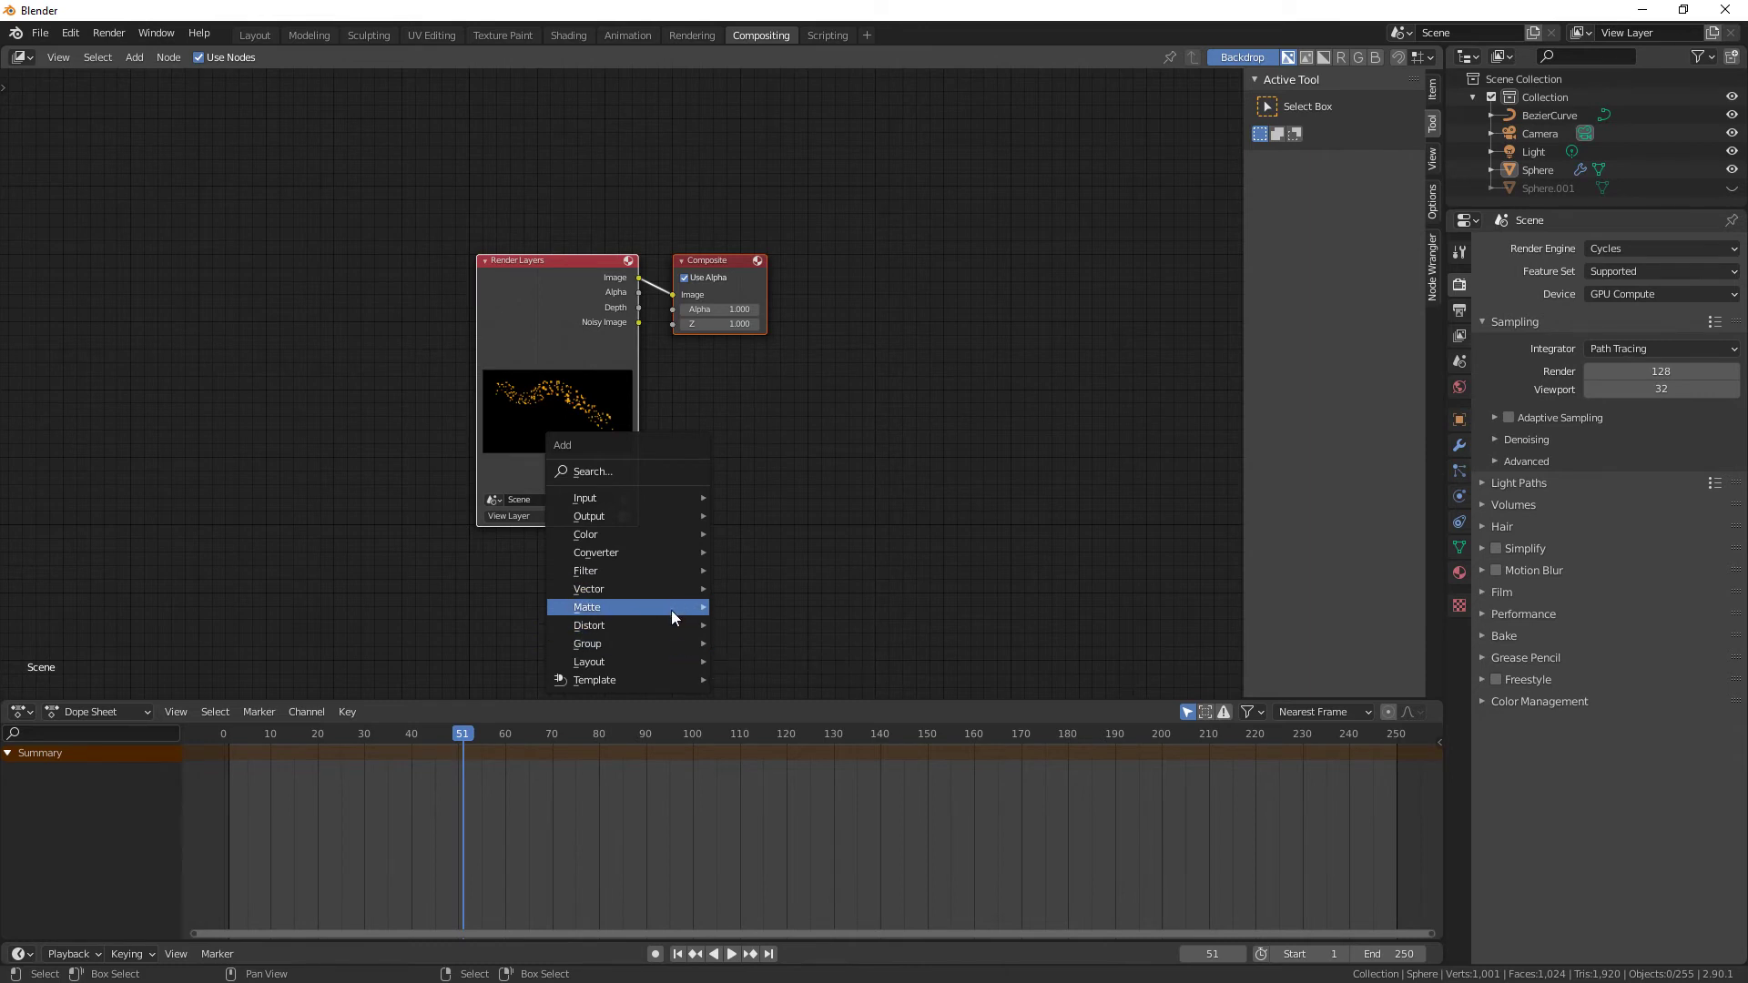
mouse_move(680, 570)
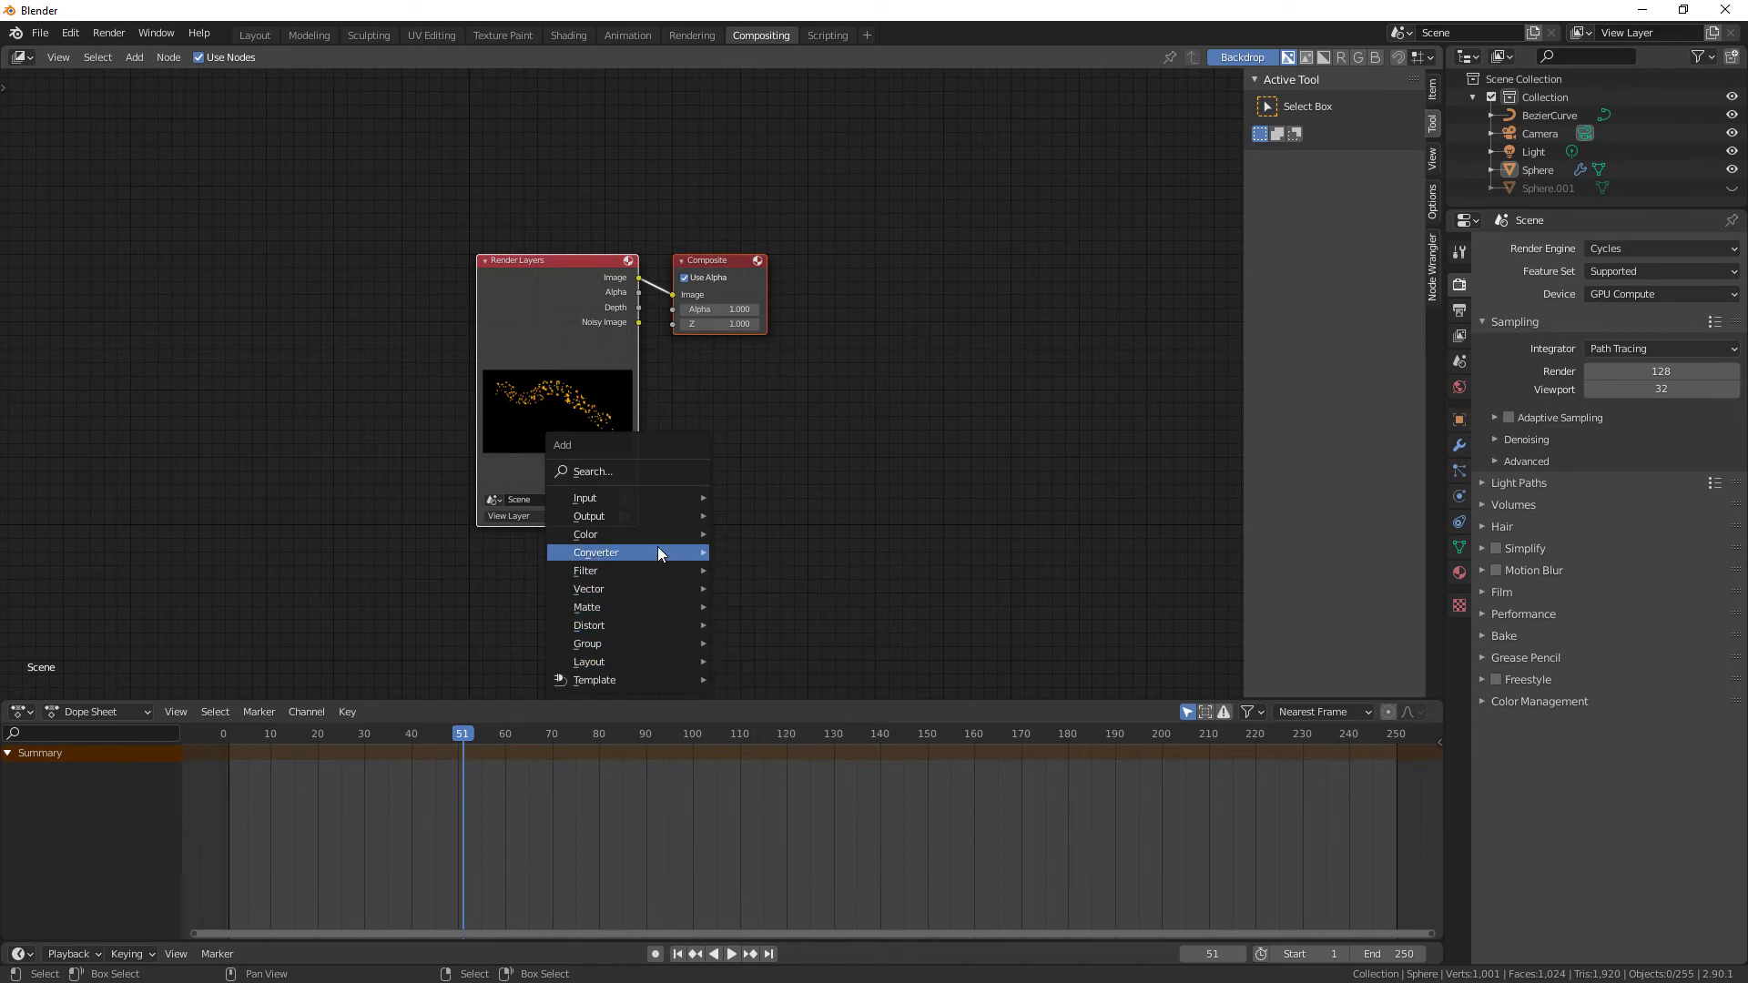
mouse_move(661, 522)
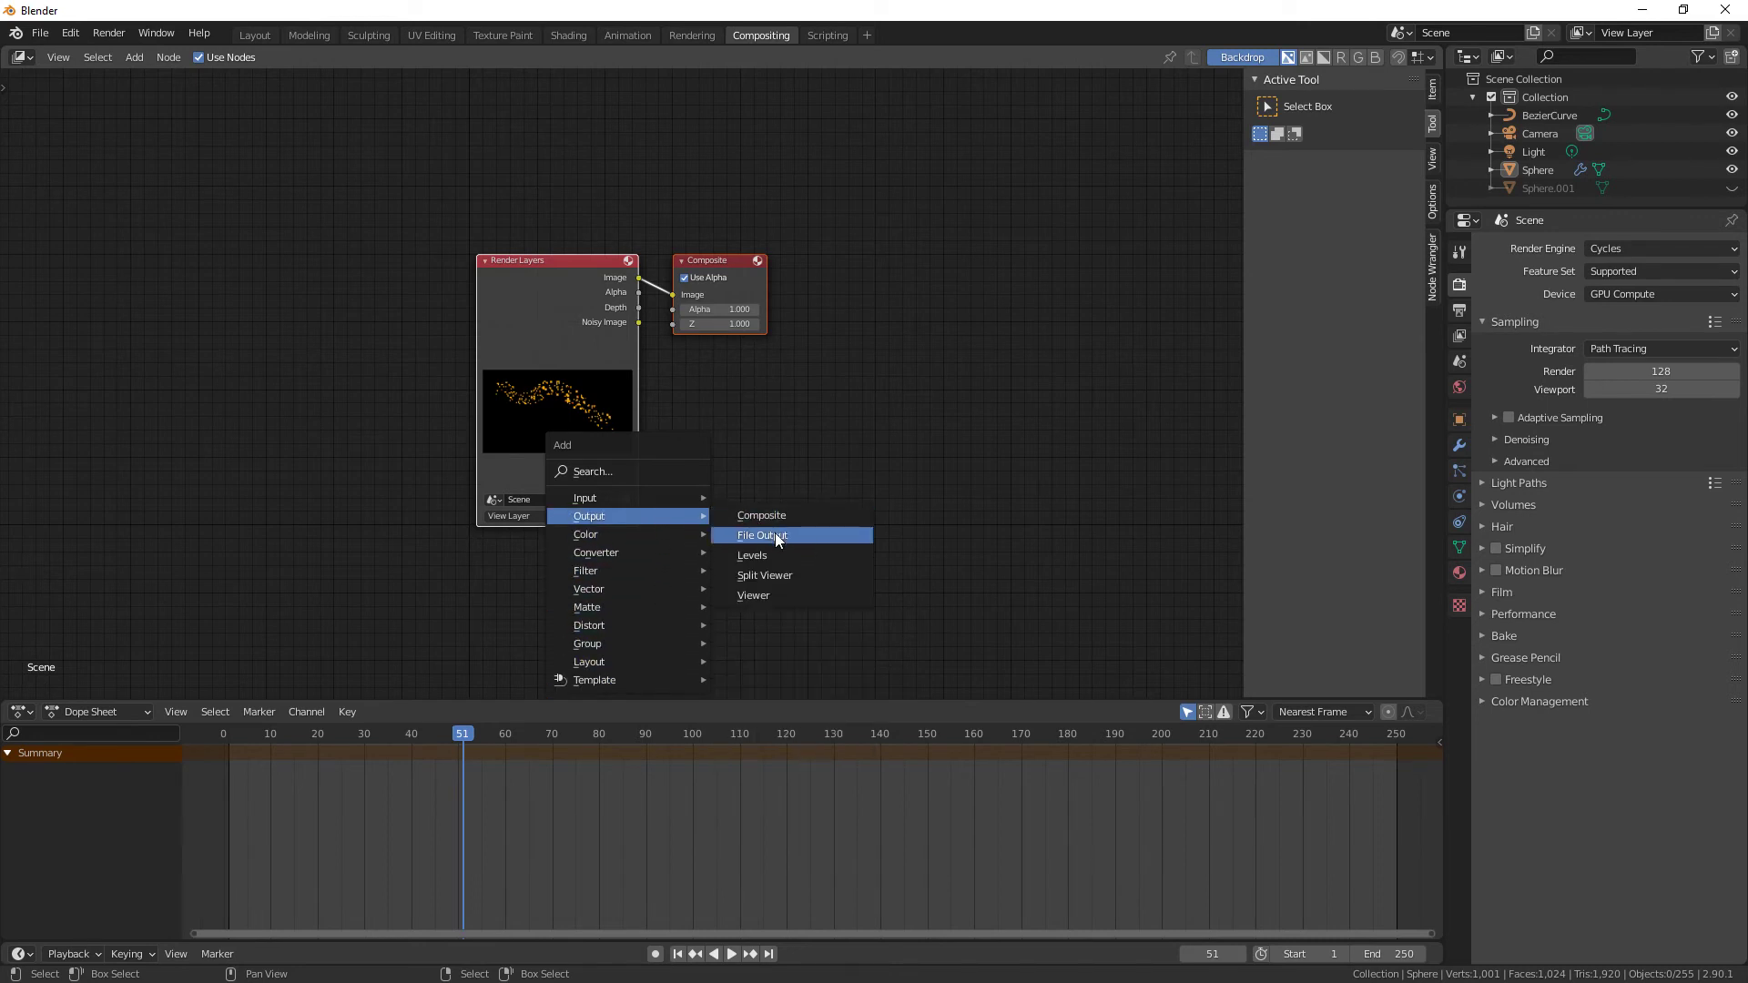
click(767, 594)
click(648, 391)
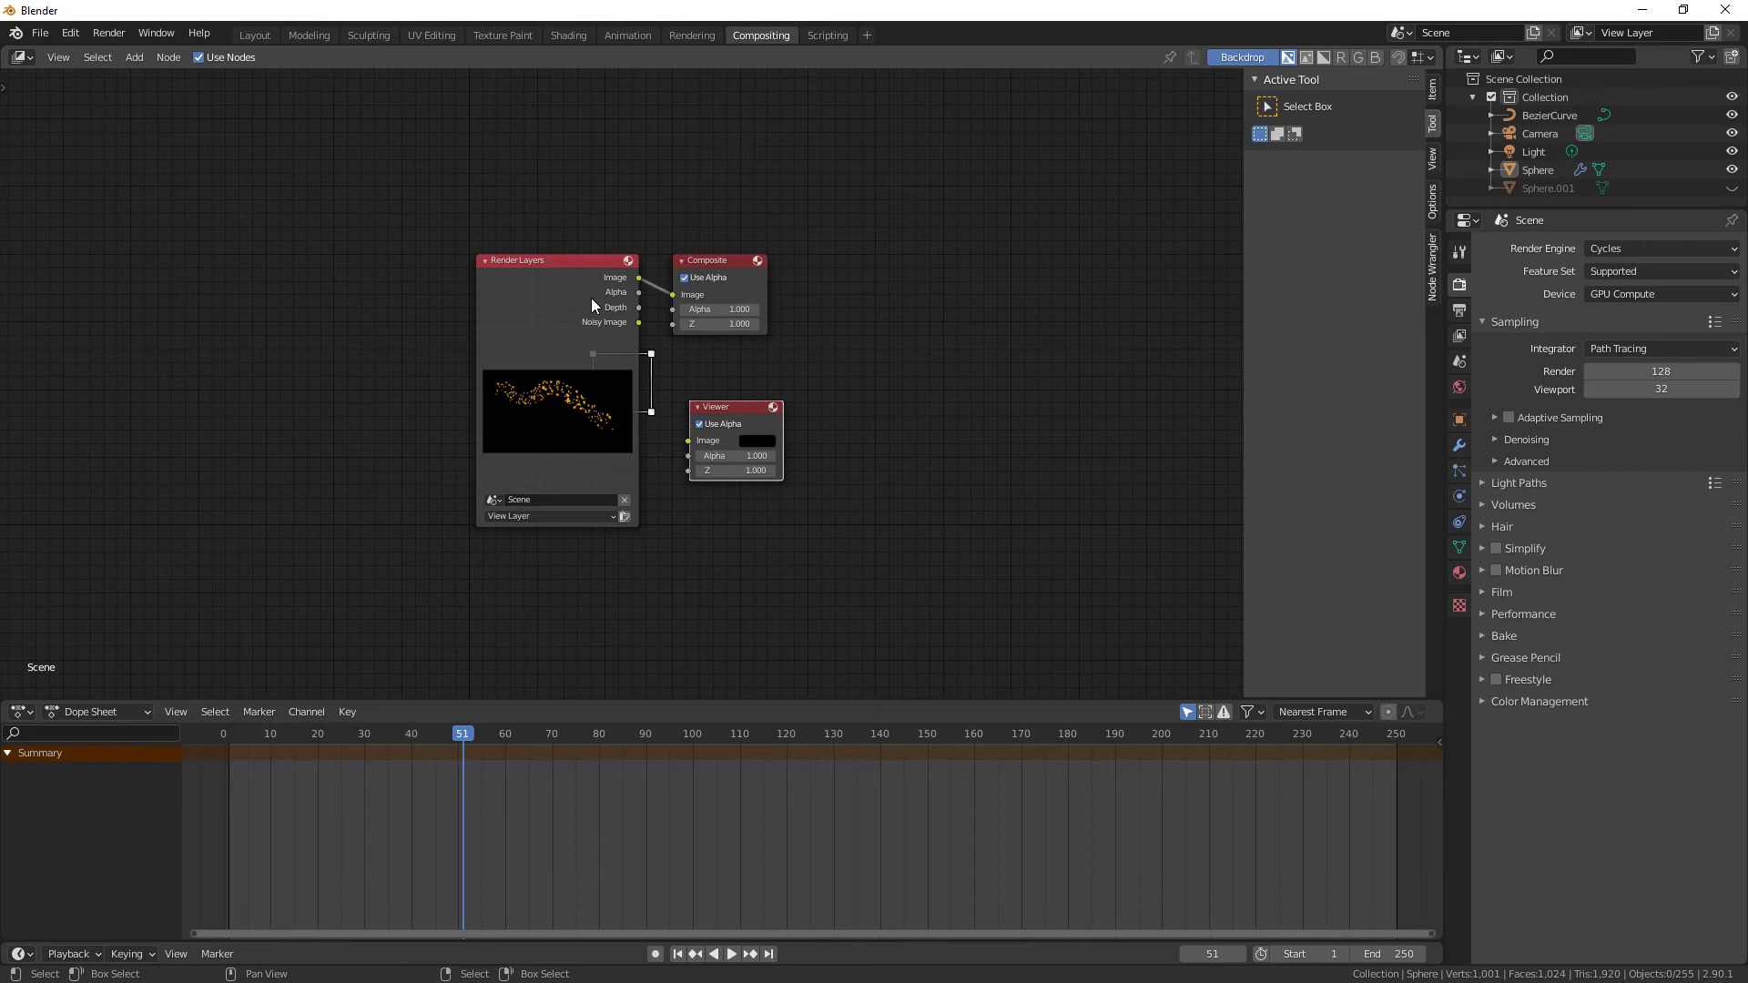
drag(558, 264, 685, 440)
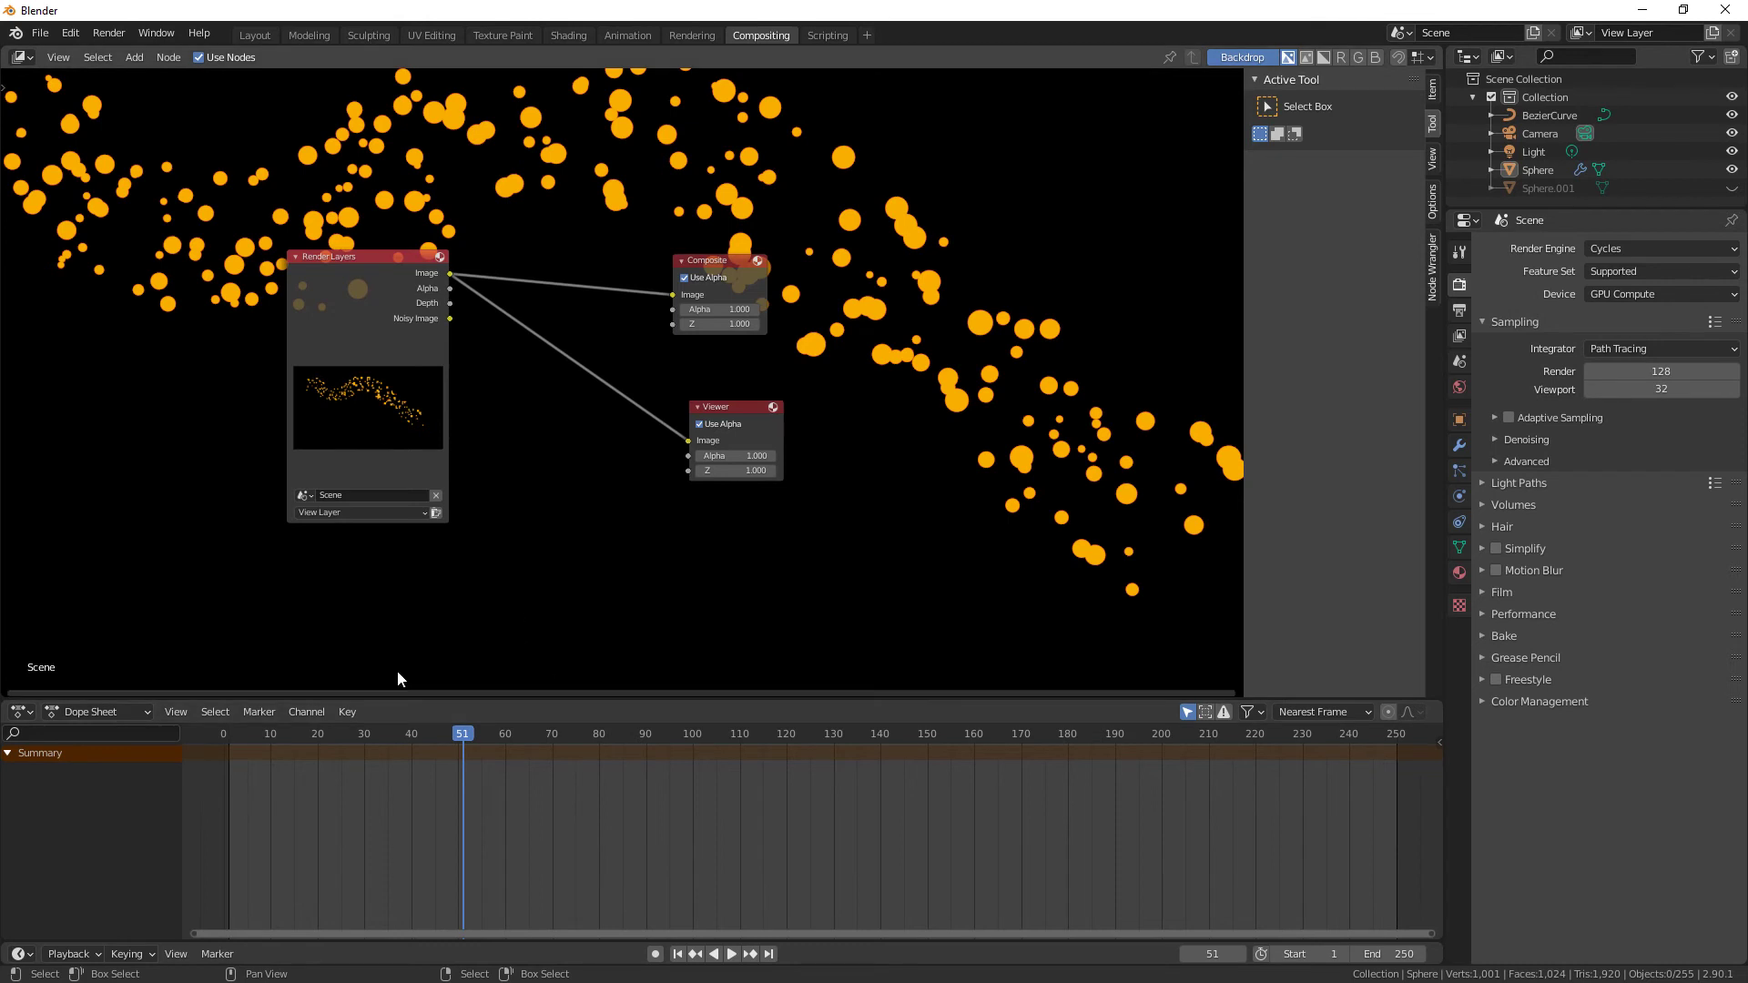
key(shift+a)
mouse_move(528, 594)
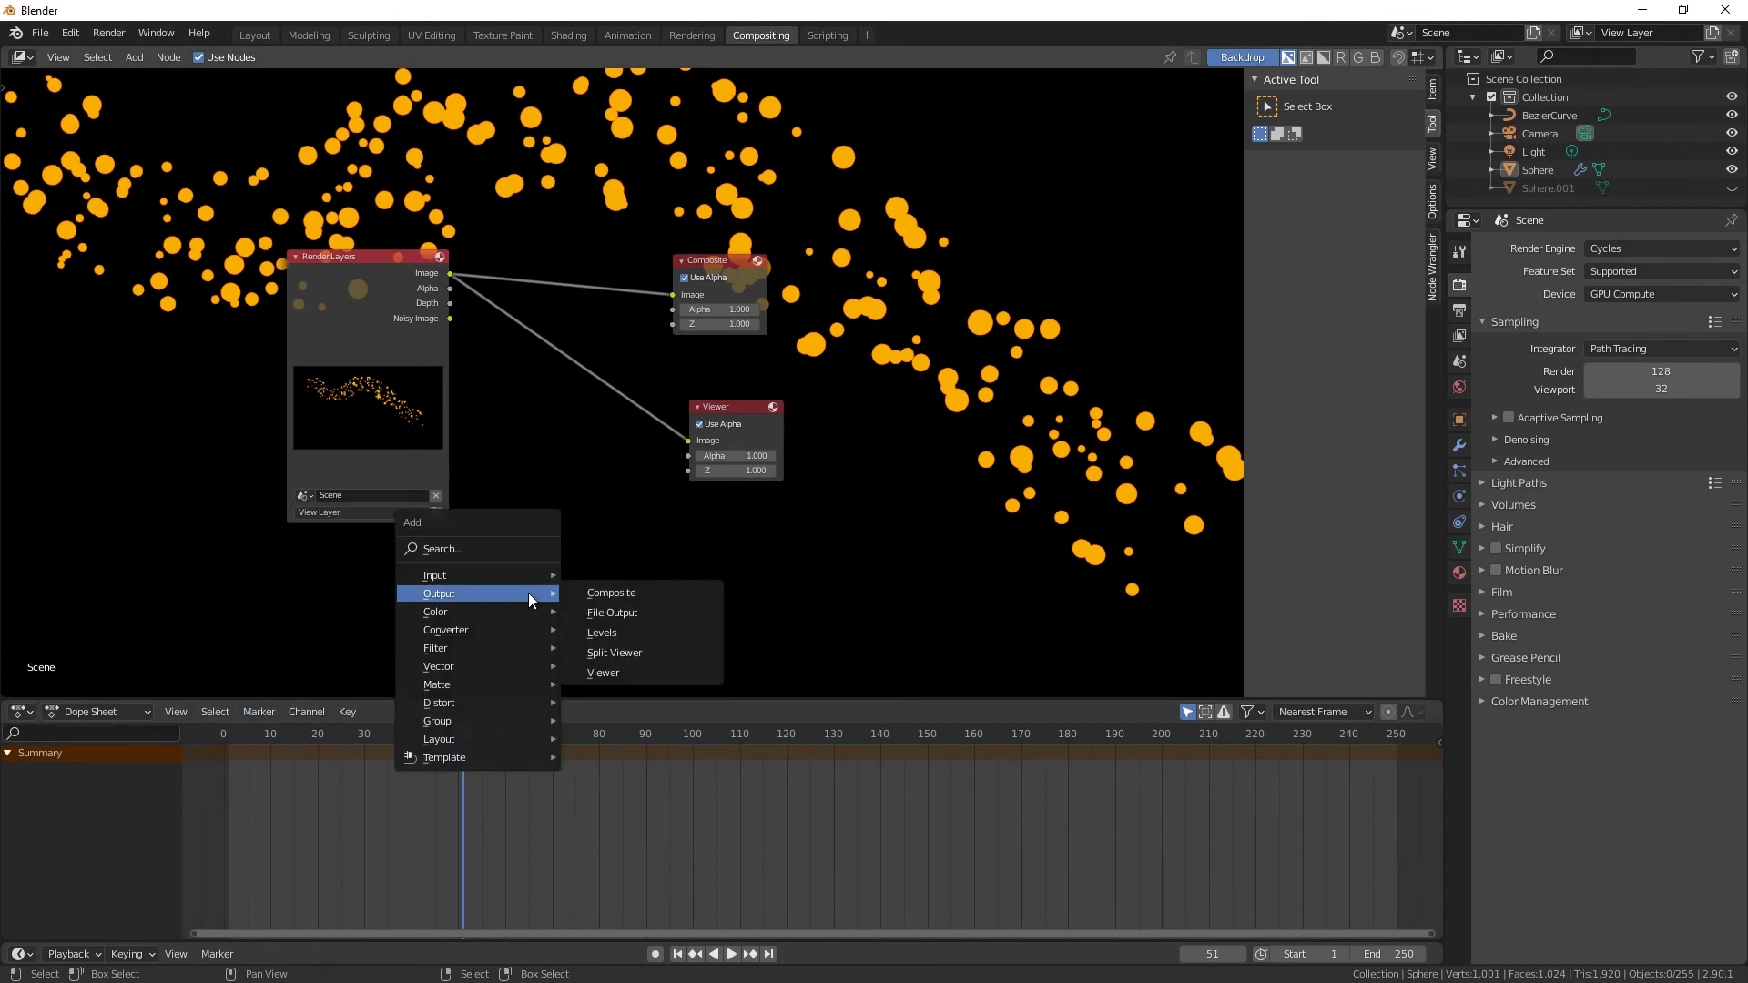
mouse_move(496, 653)
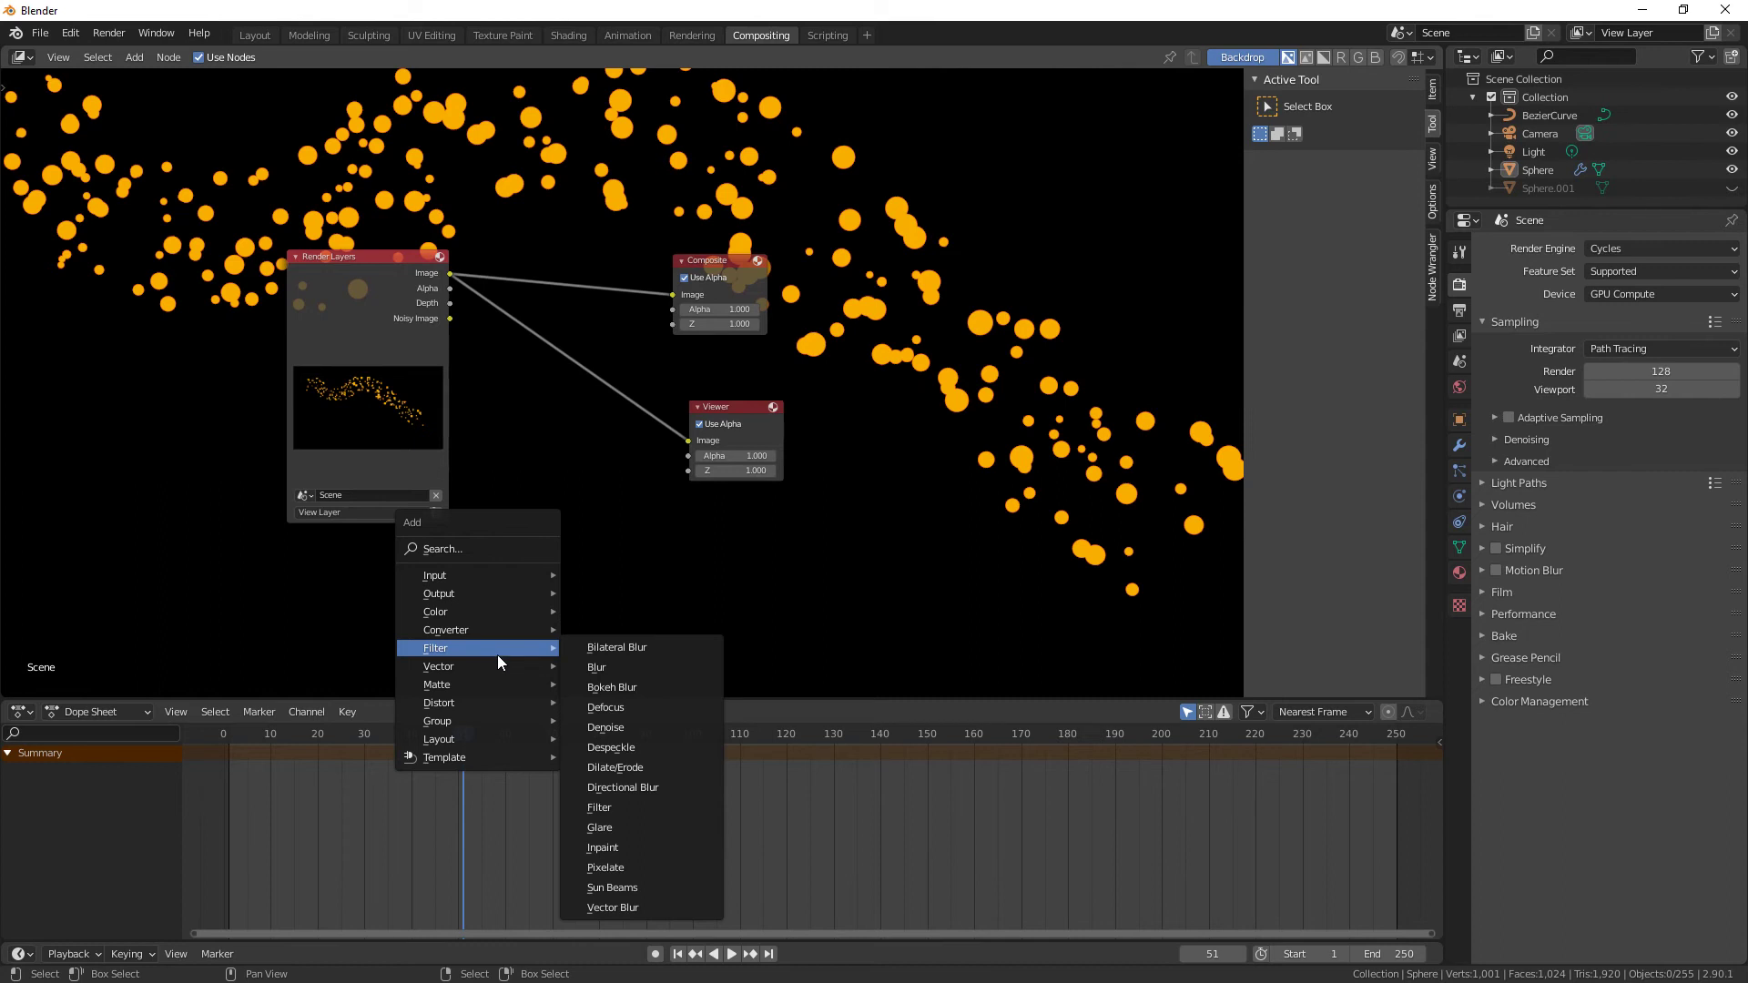
click(611, 687)
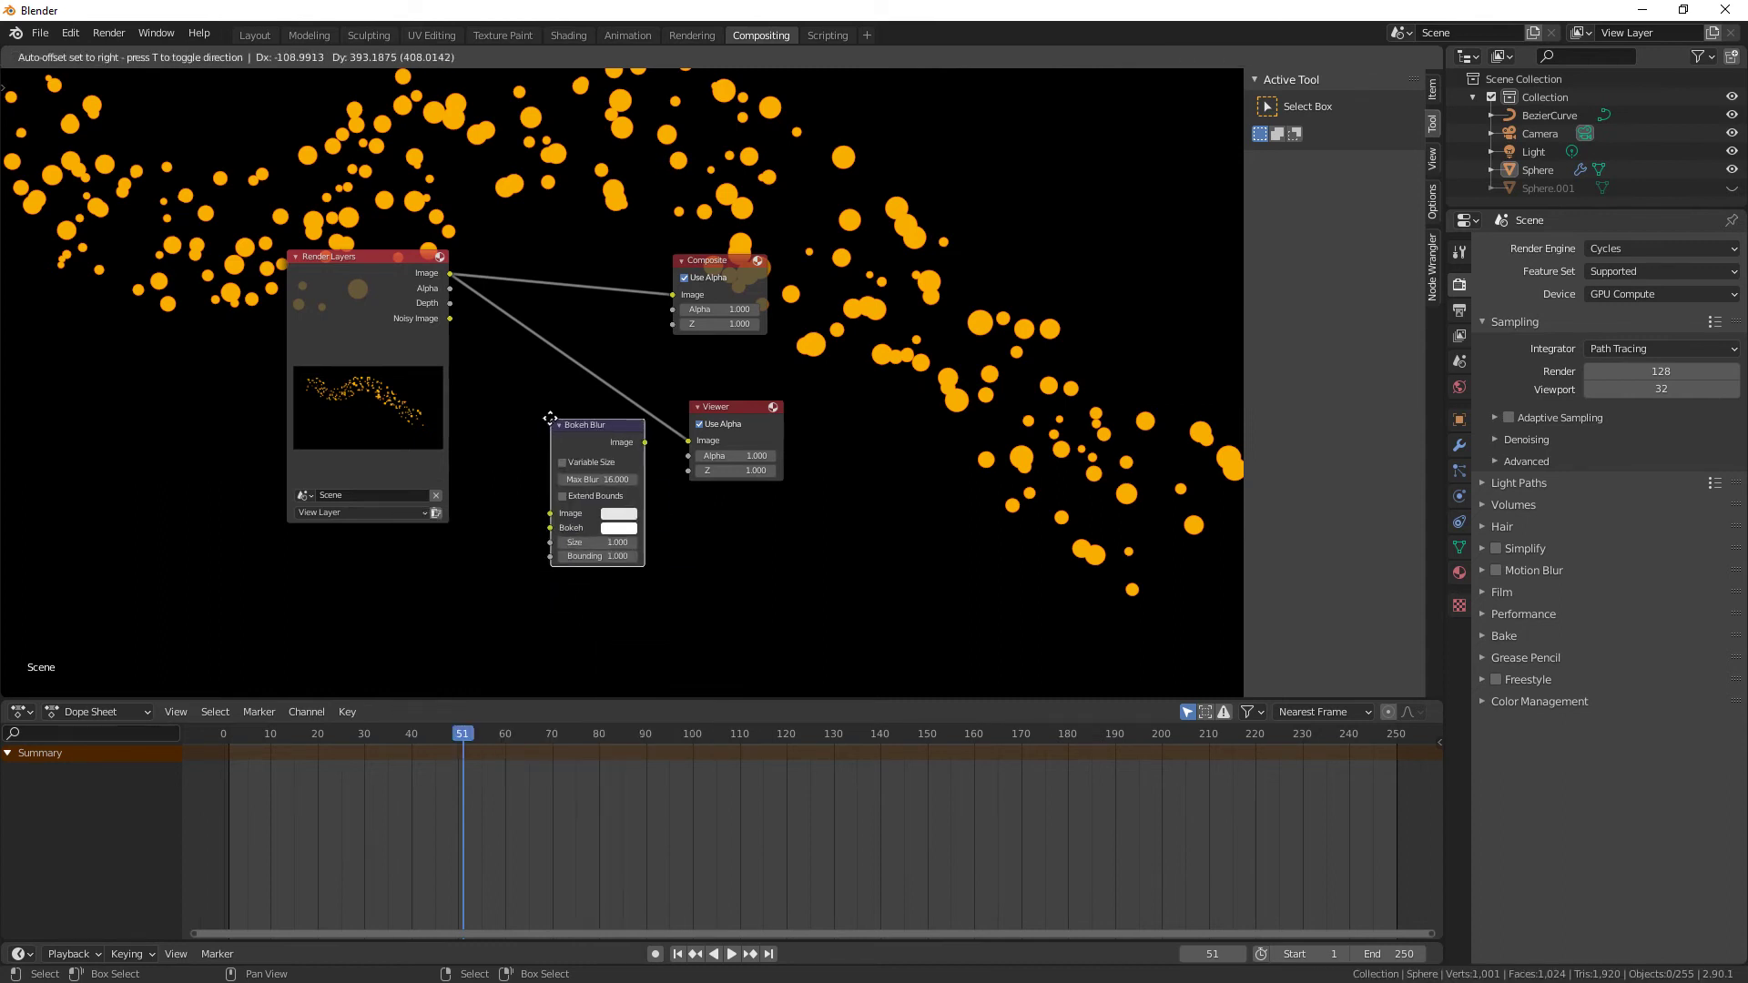
click(519, 326)
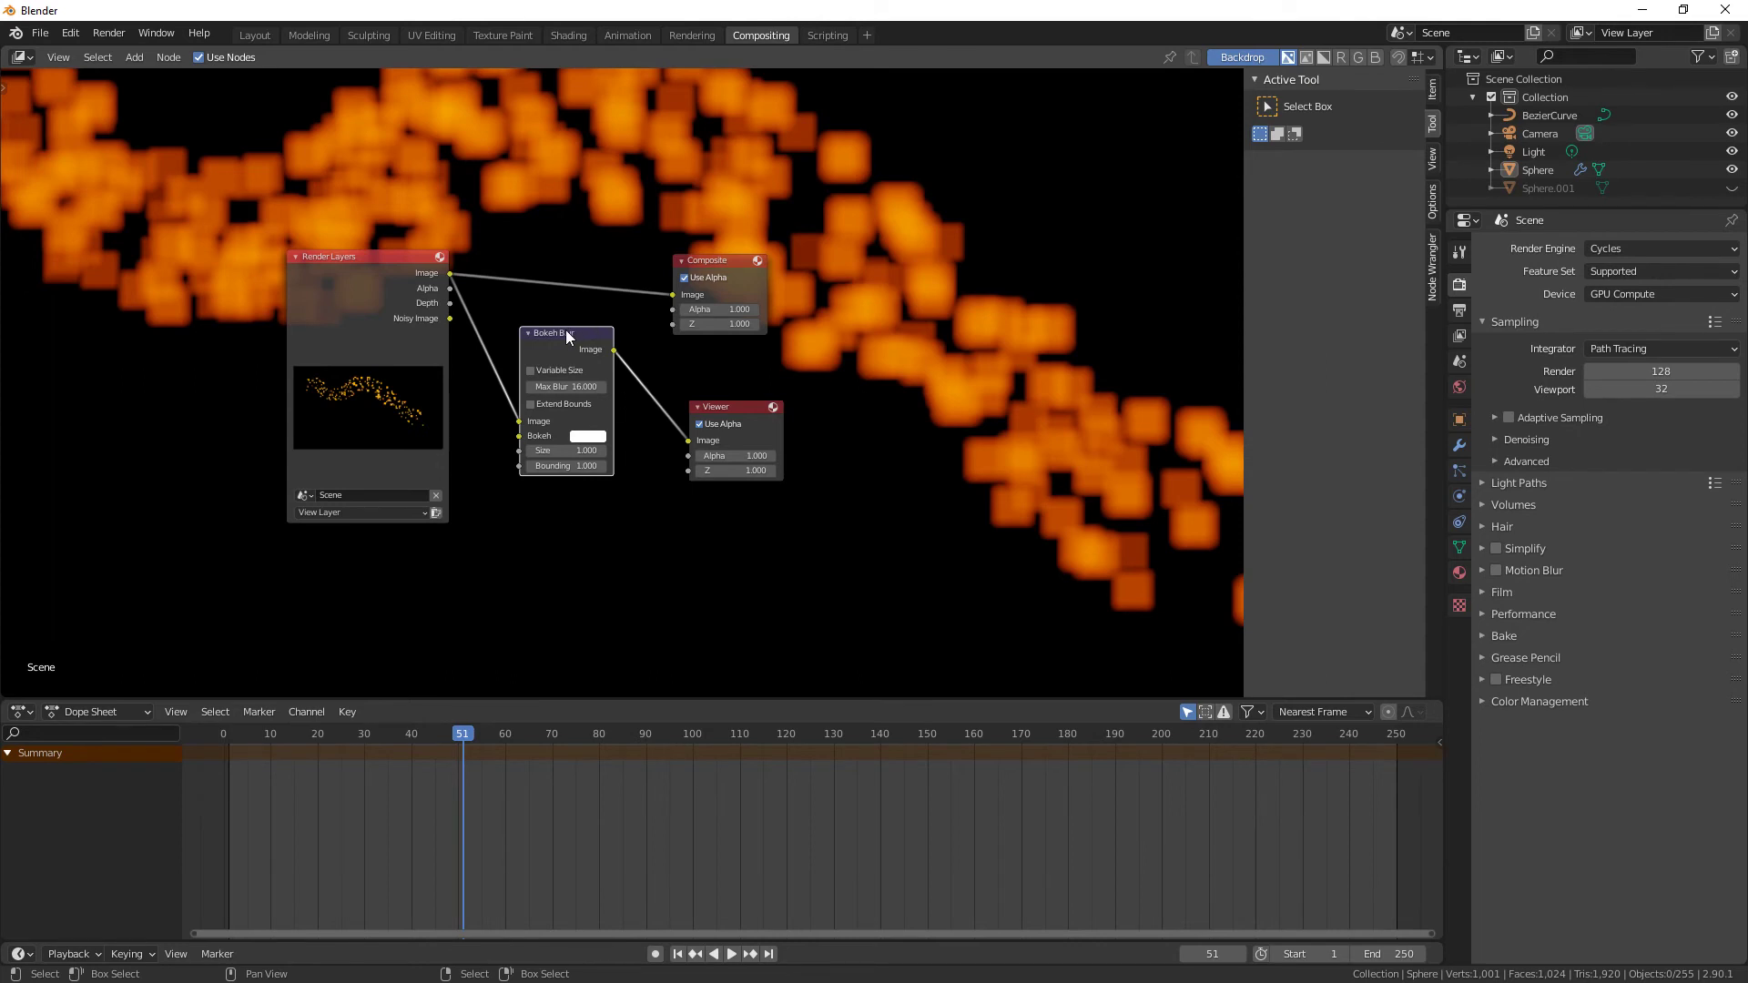
key(x)
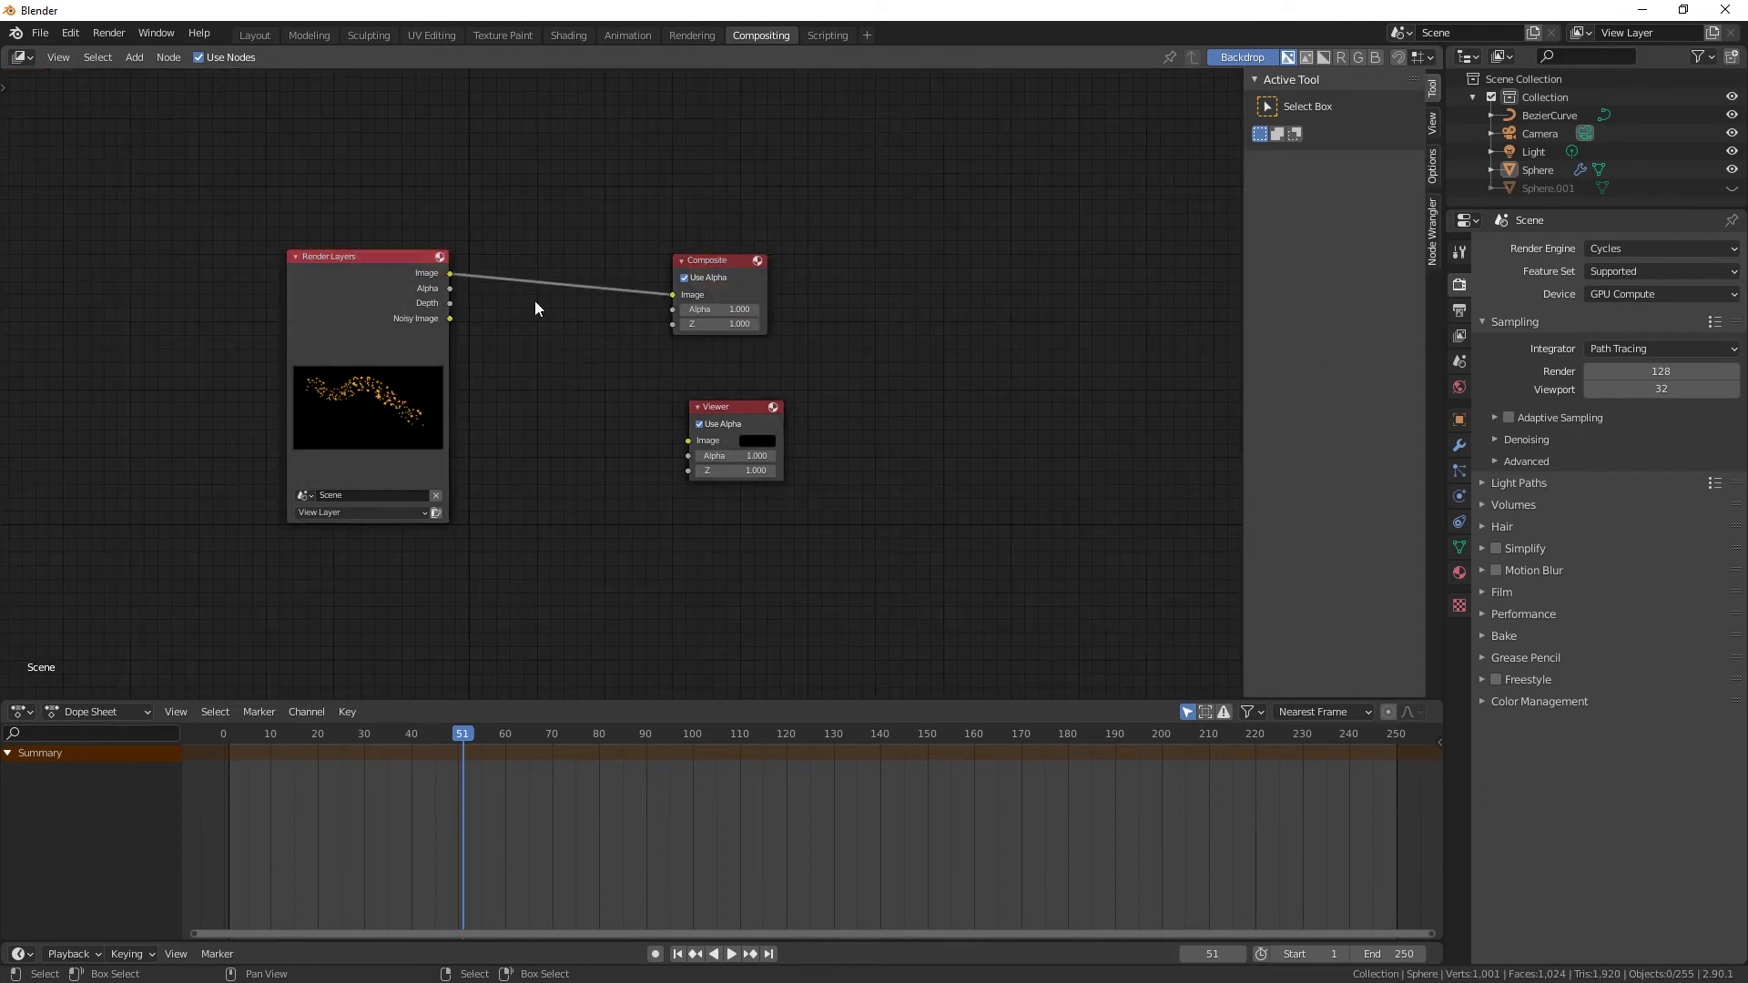
drag(451, 271, 689, 442)
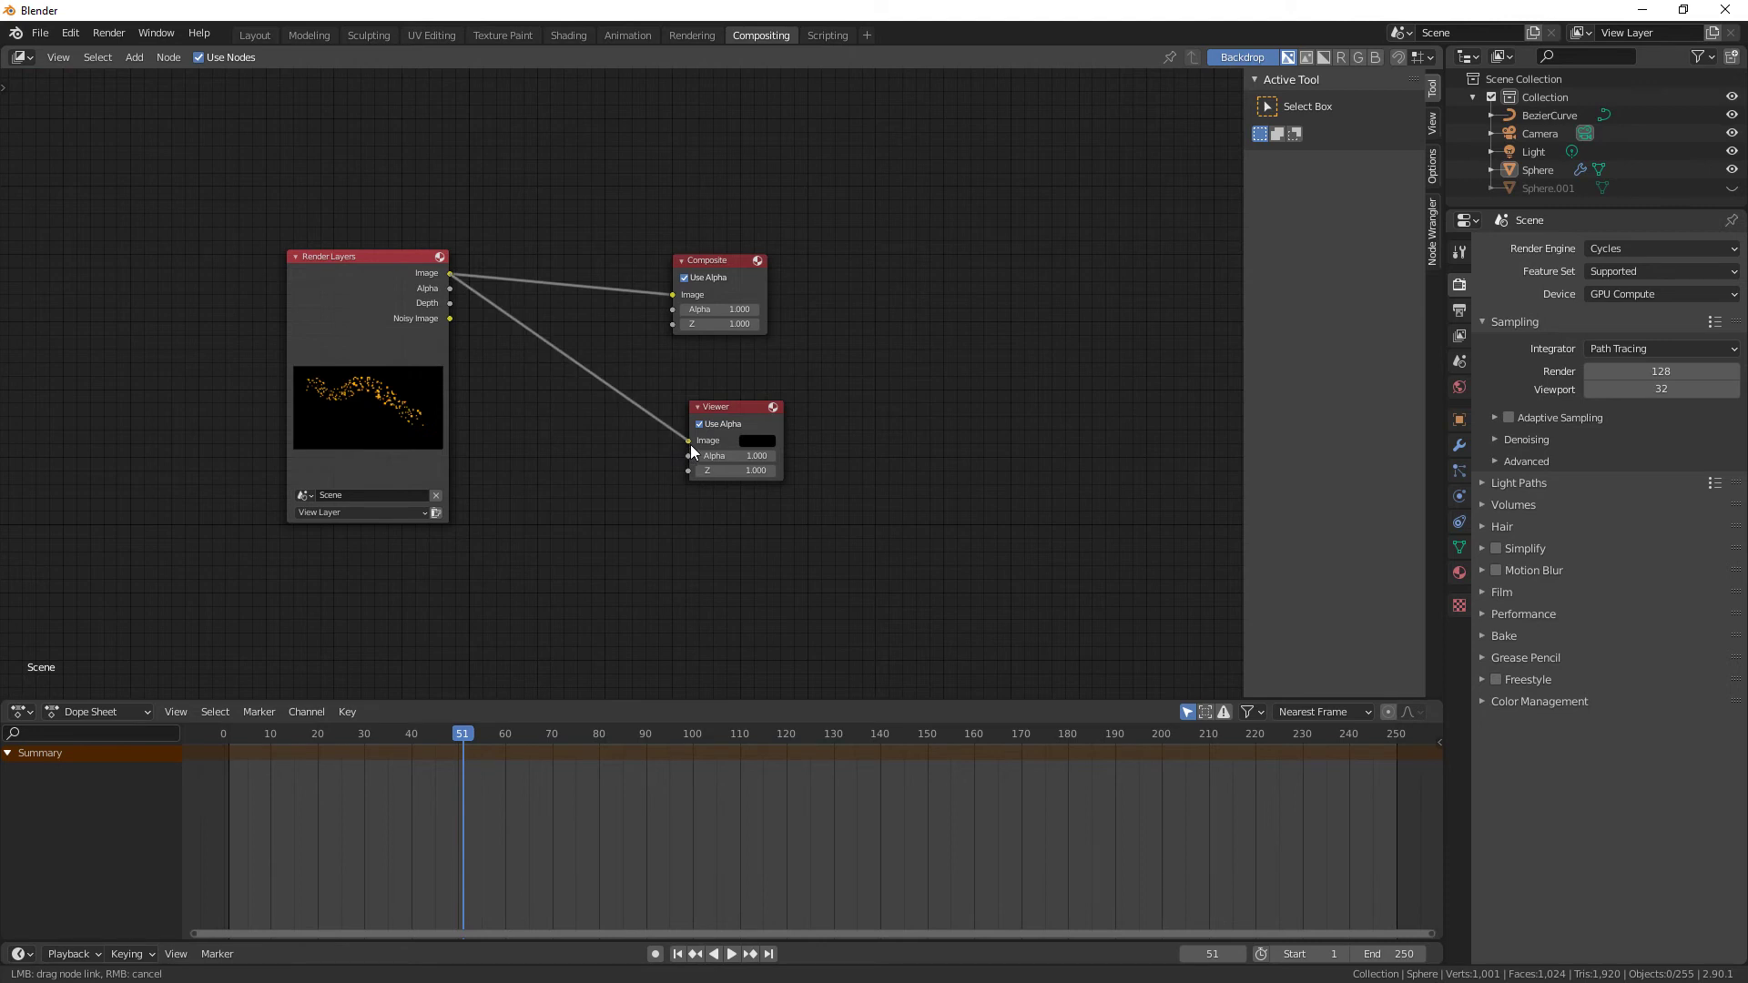
Add a Glare node and insert it between Render Layers and the Viewer.
key(shift+a)
mouse_move(584, 527)
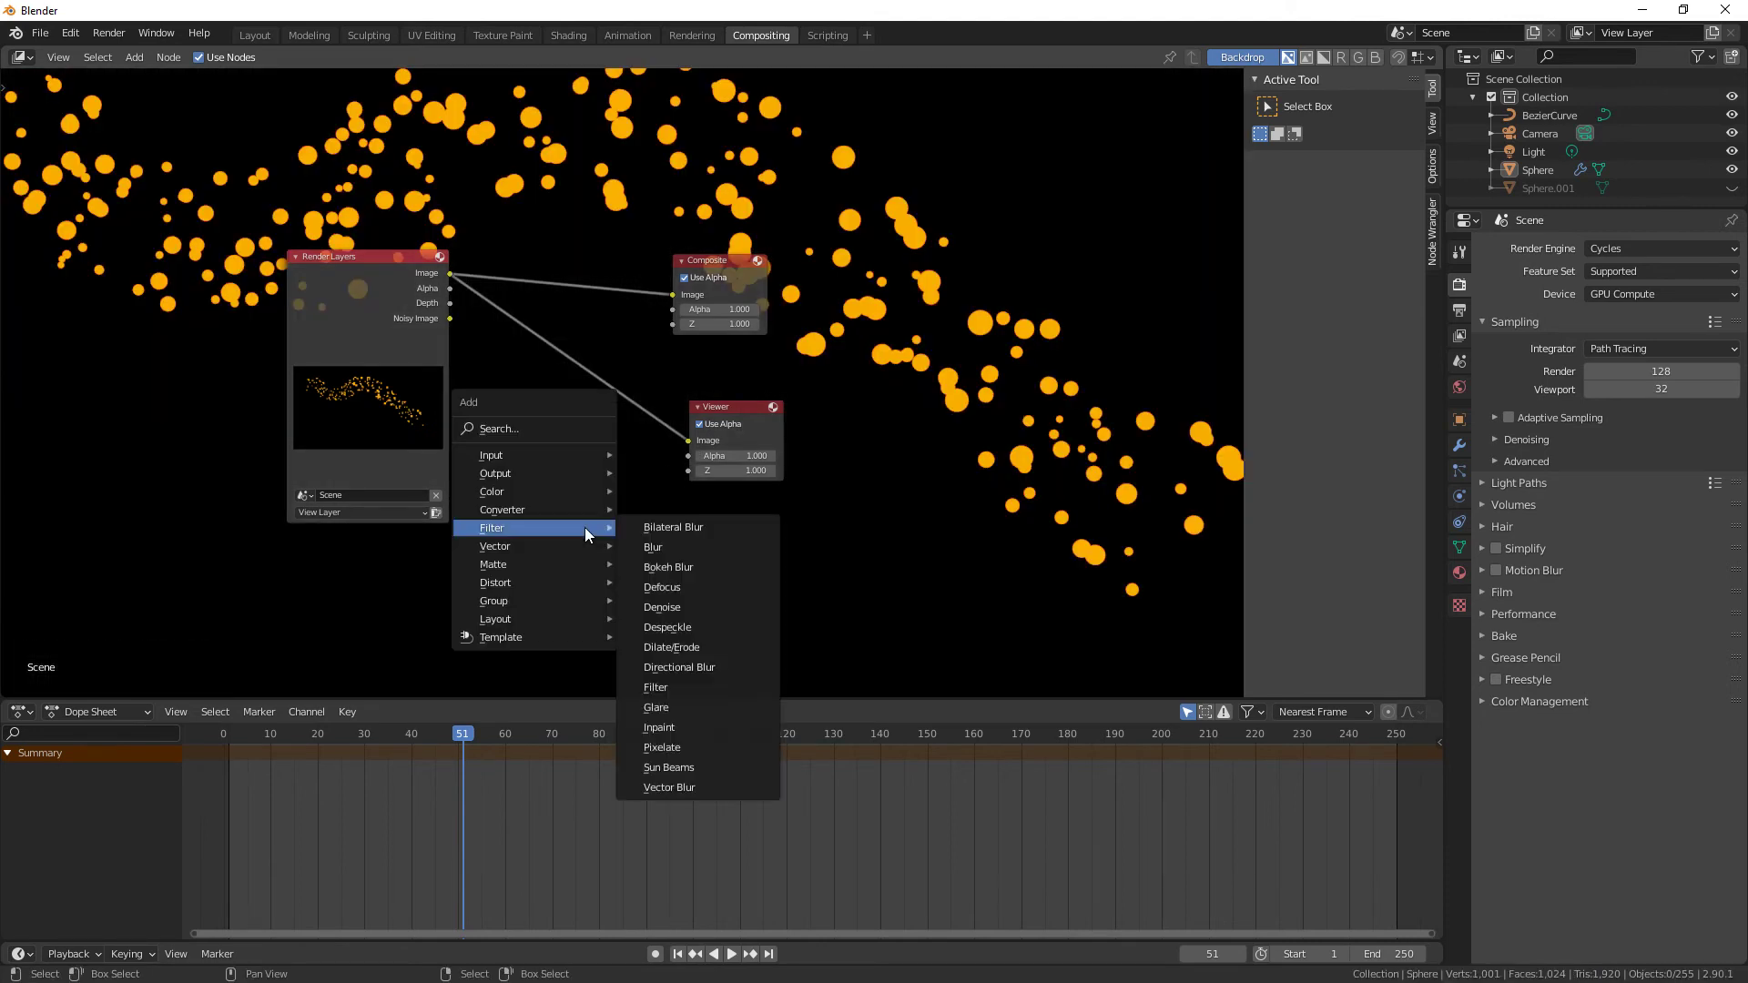
click(683, 707)
click(519, 287)
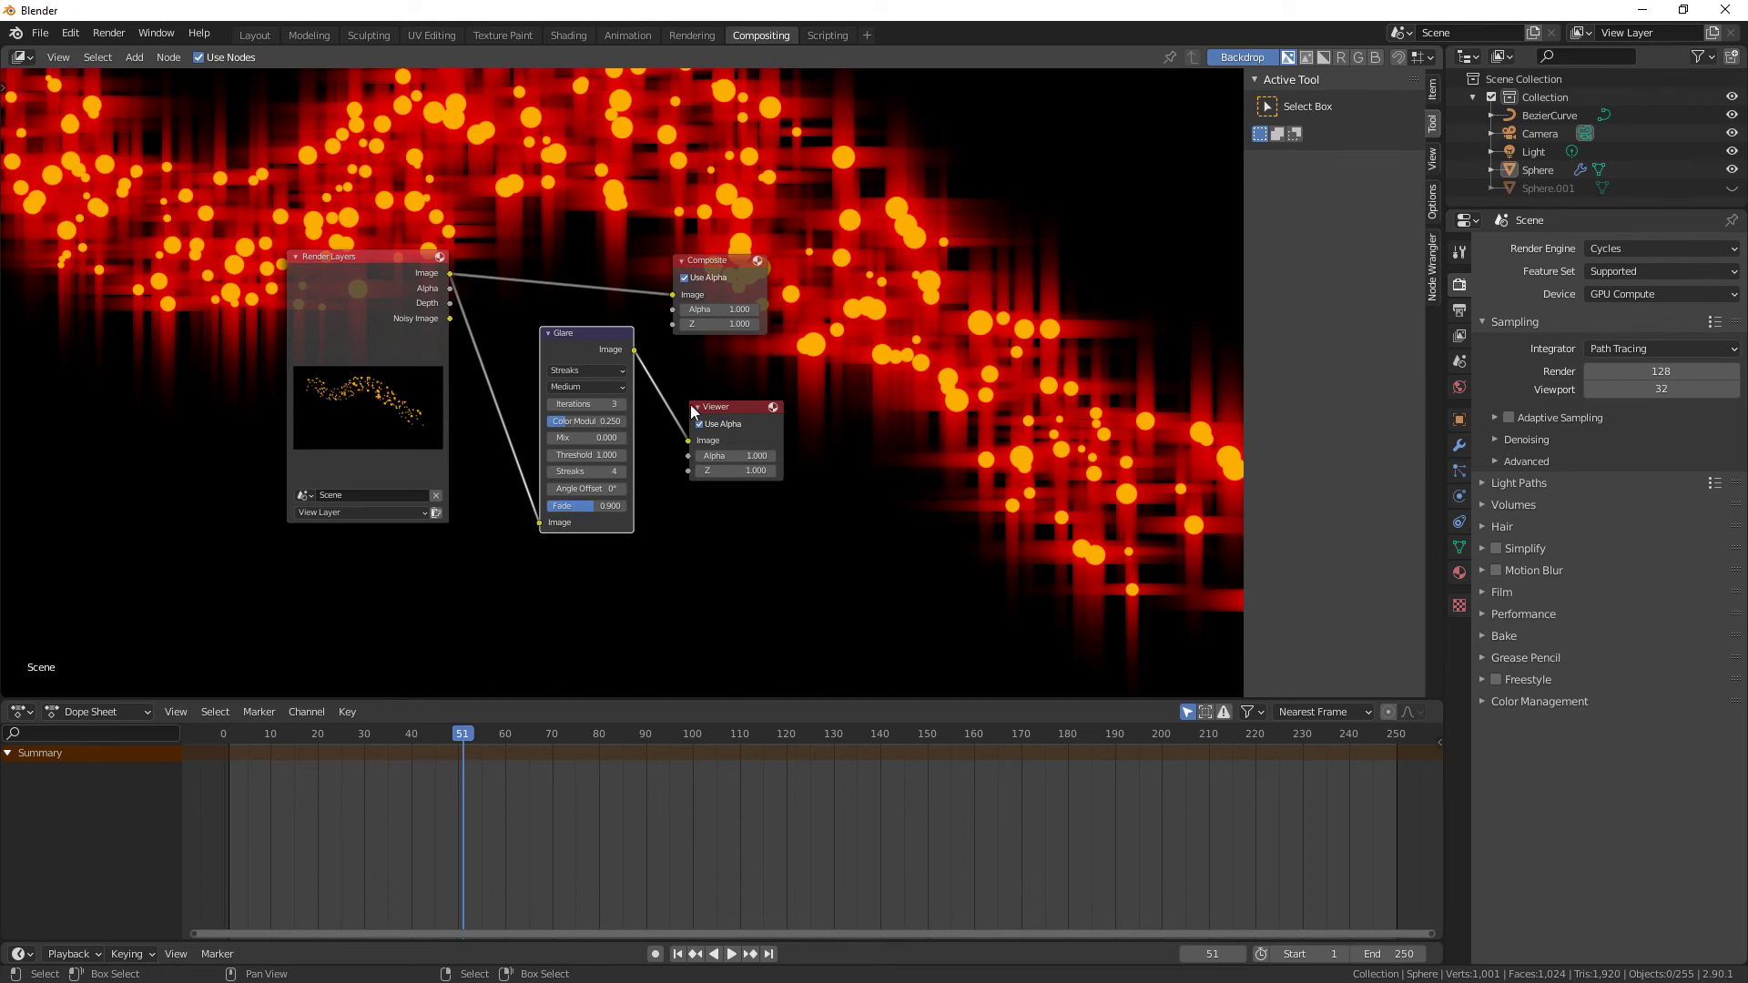
Set the Glare type to Fog Glow, nudge the node left, and move the render window right.
click(588, 371)
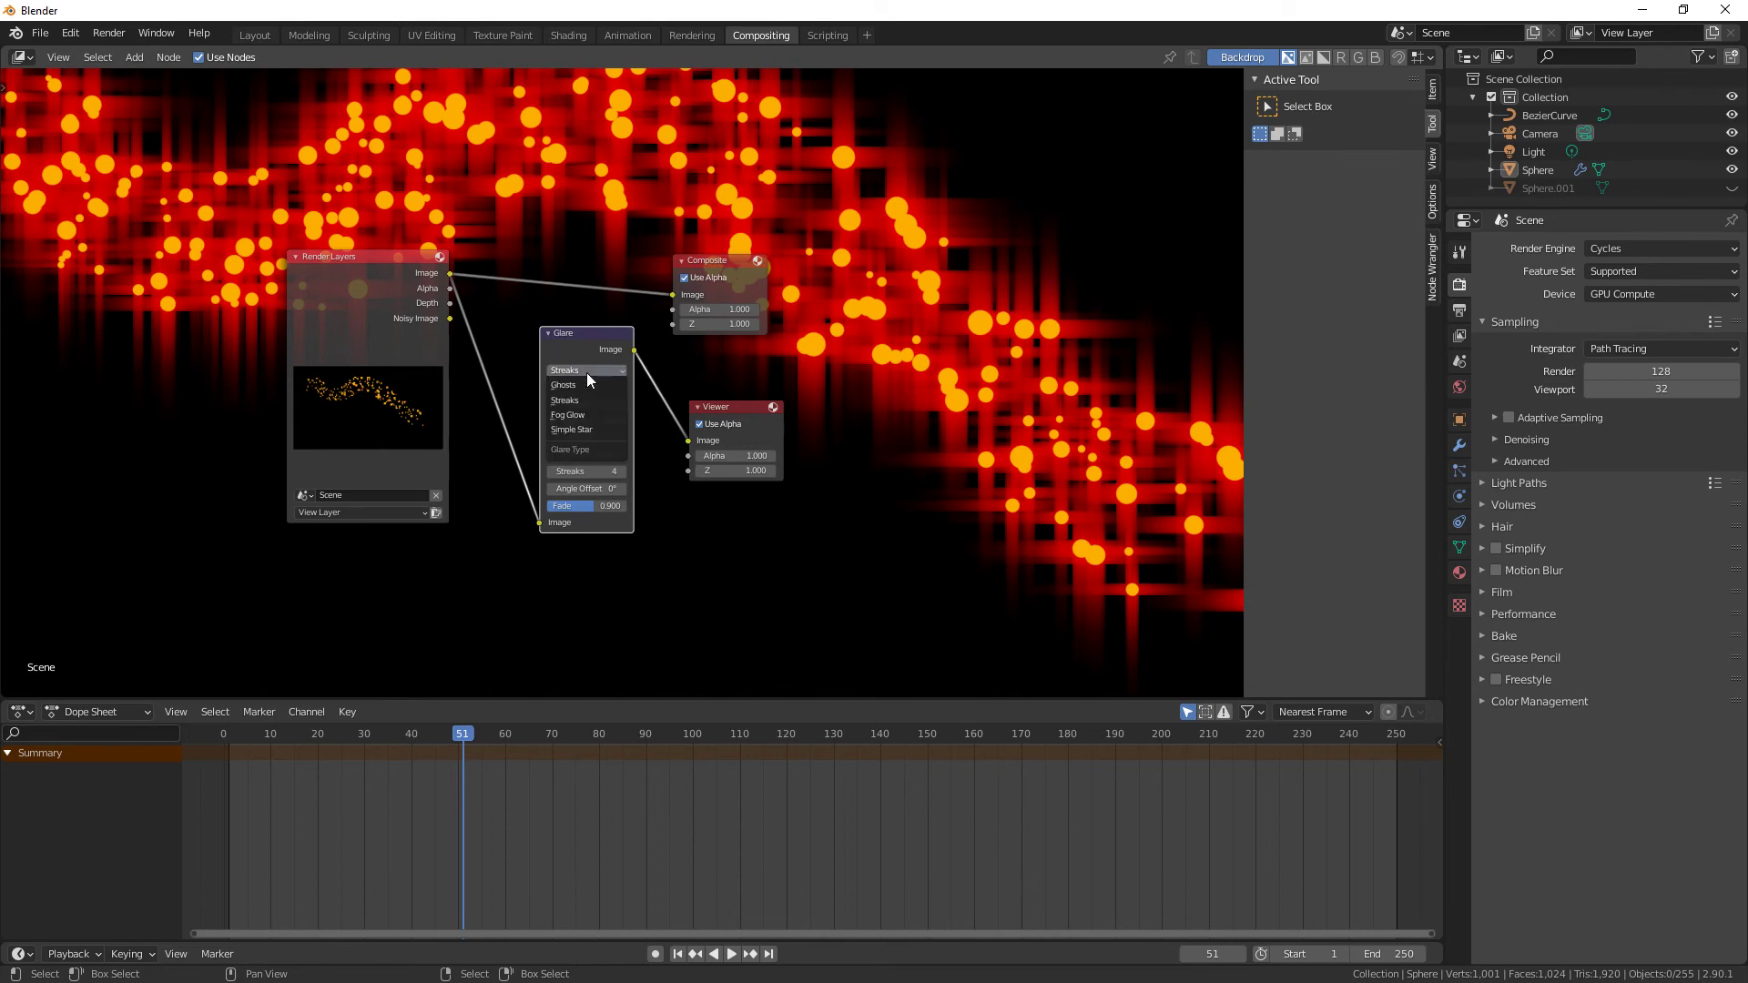
click(580, 413)
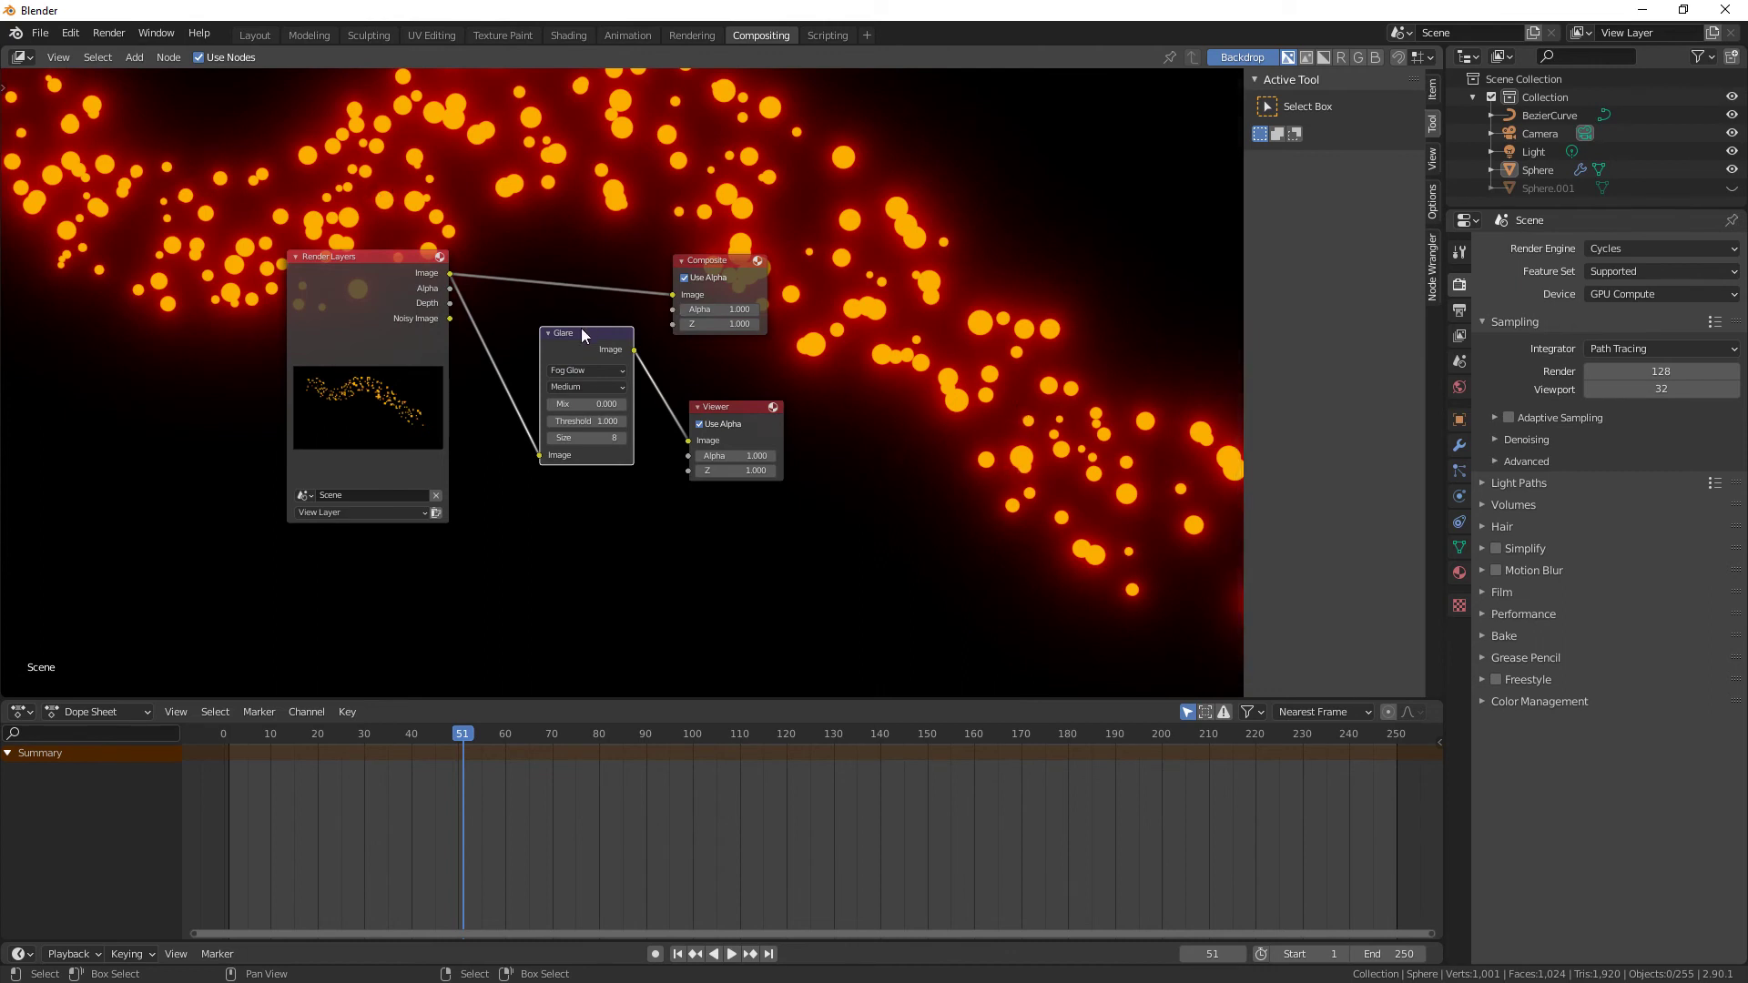
drag(583, 335, 561, 340)
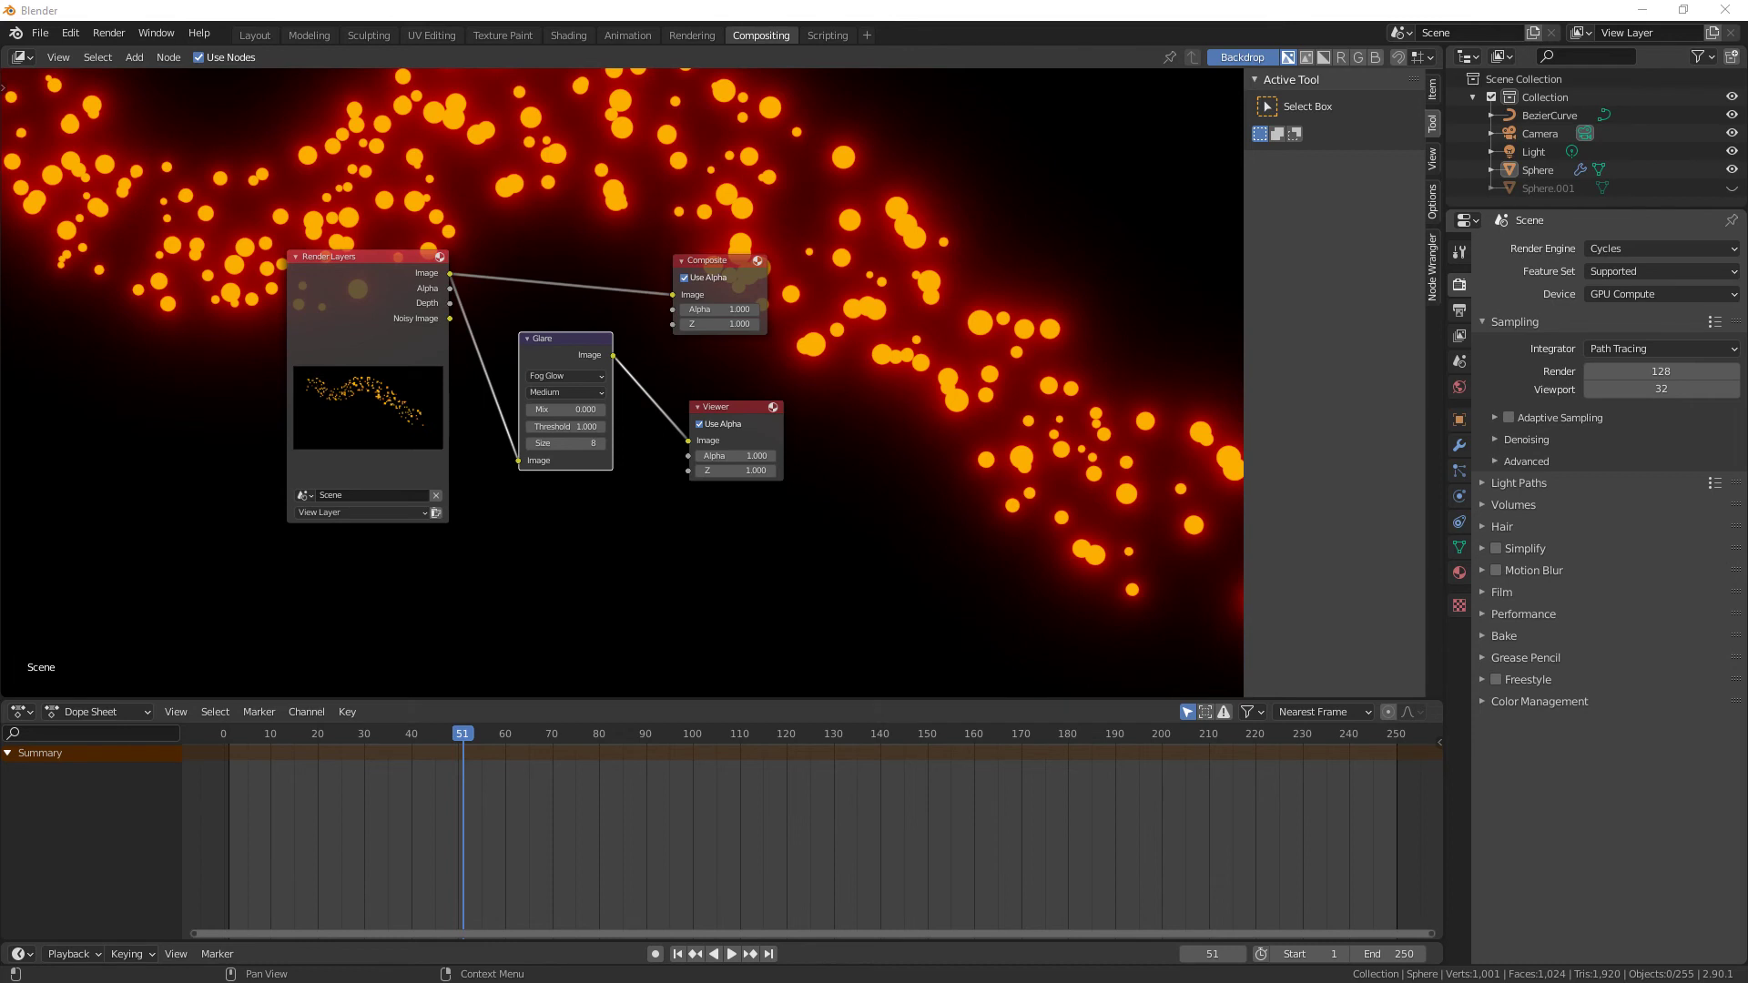
drag(1188, 70, 1289, 79)
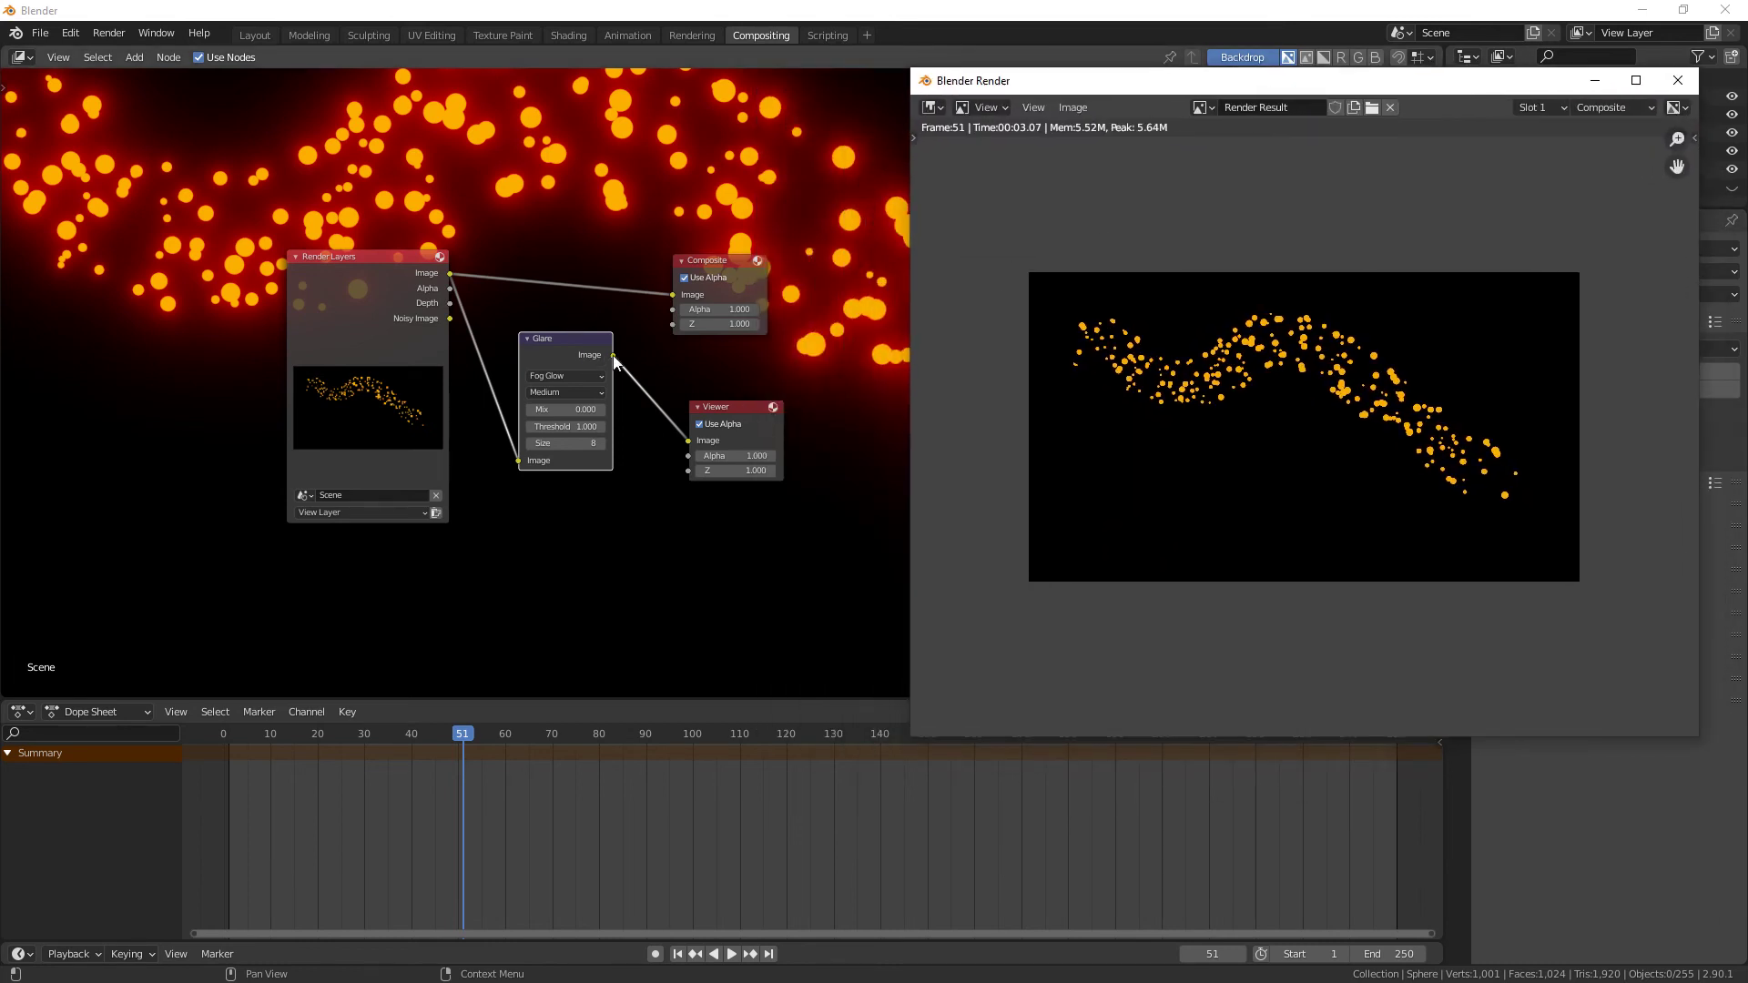
Connect the Glare output to the Composite Image input and preview the glowing render.
drag(616, 362, 672, 295)
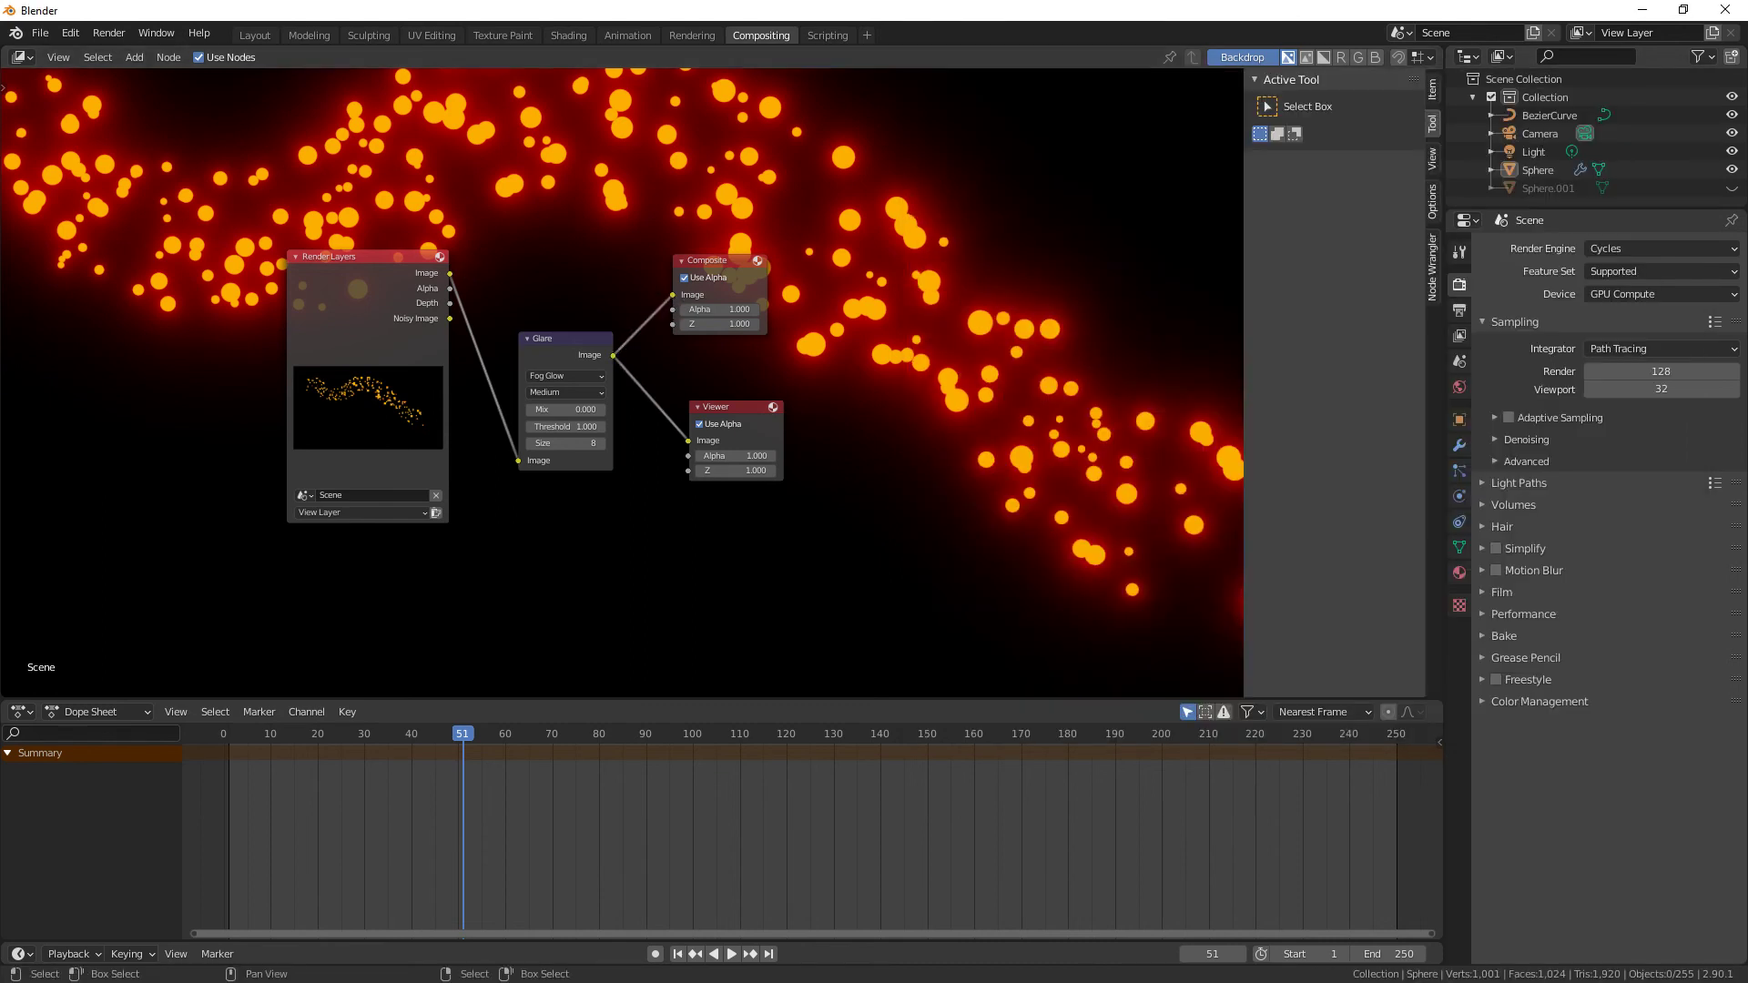
key(F11)
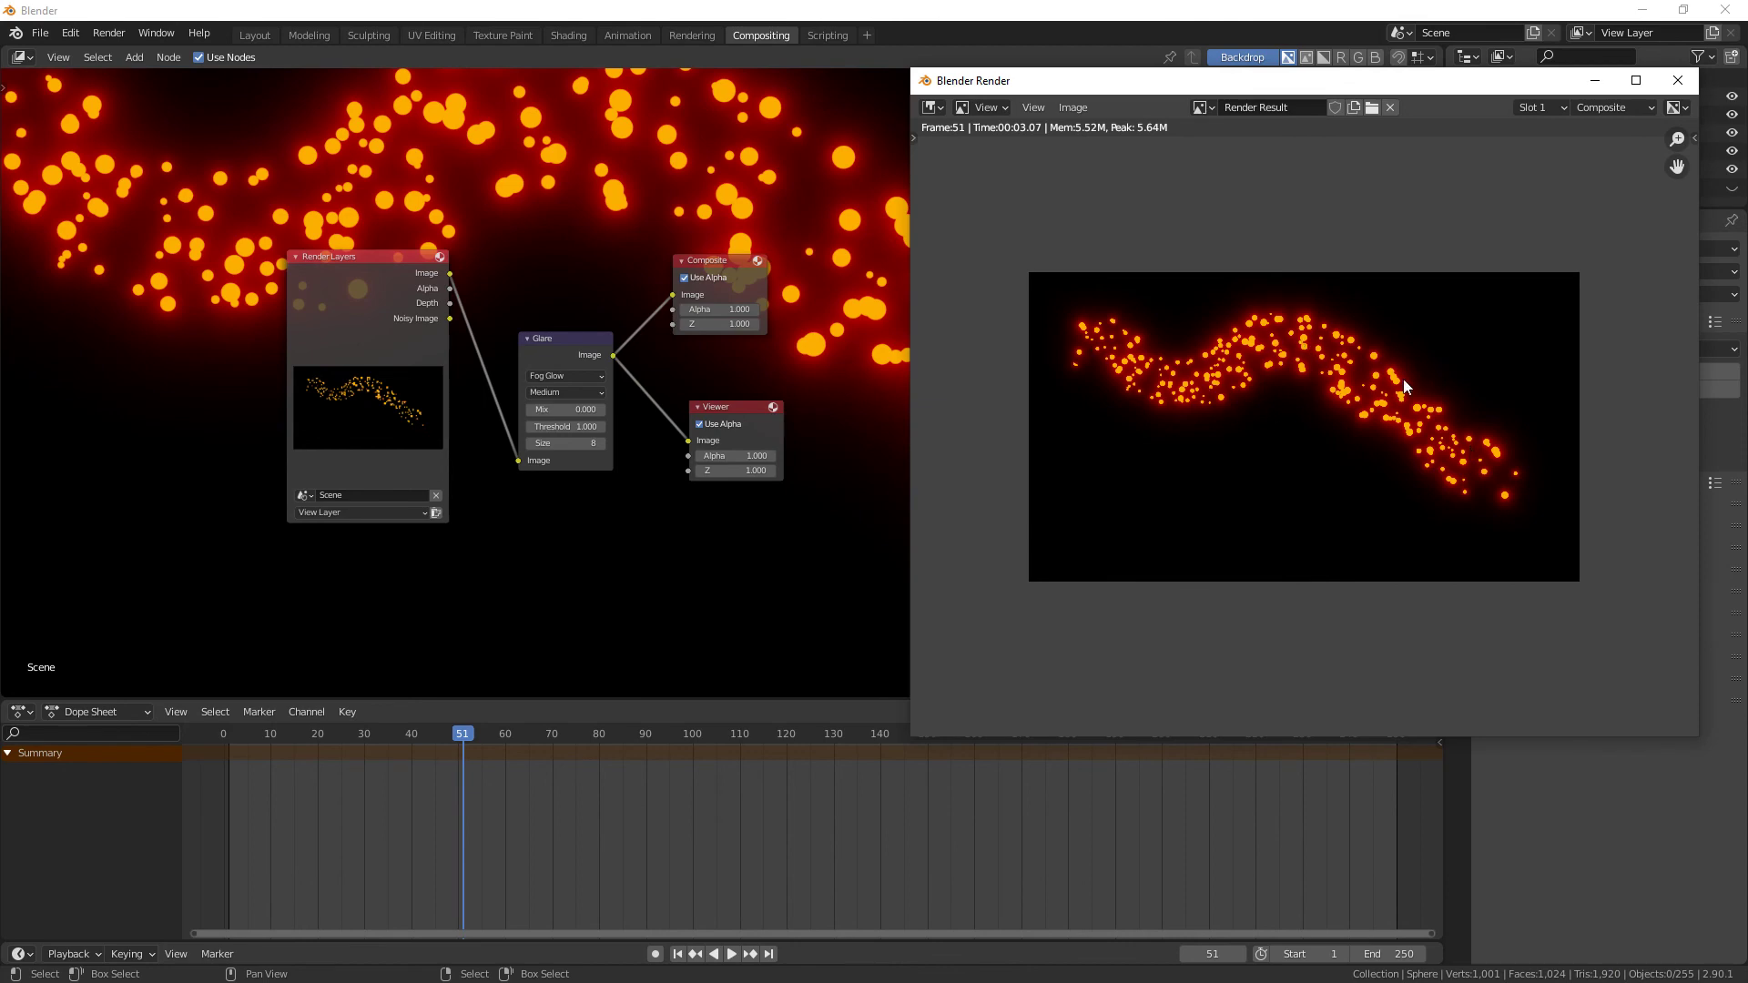
key(F11)
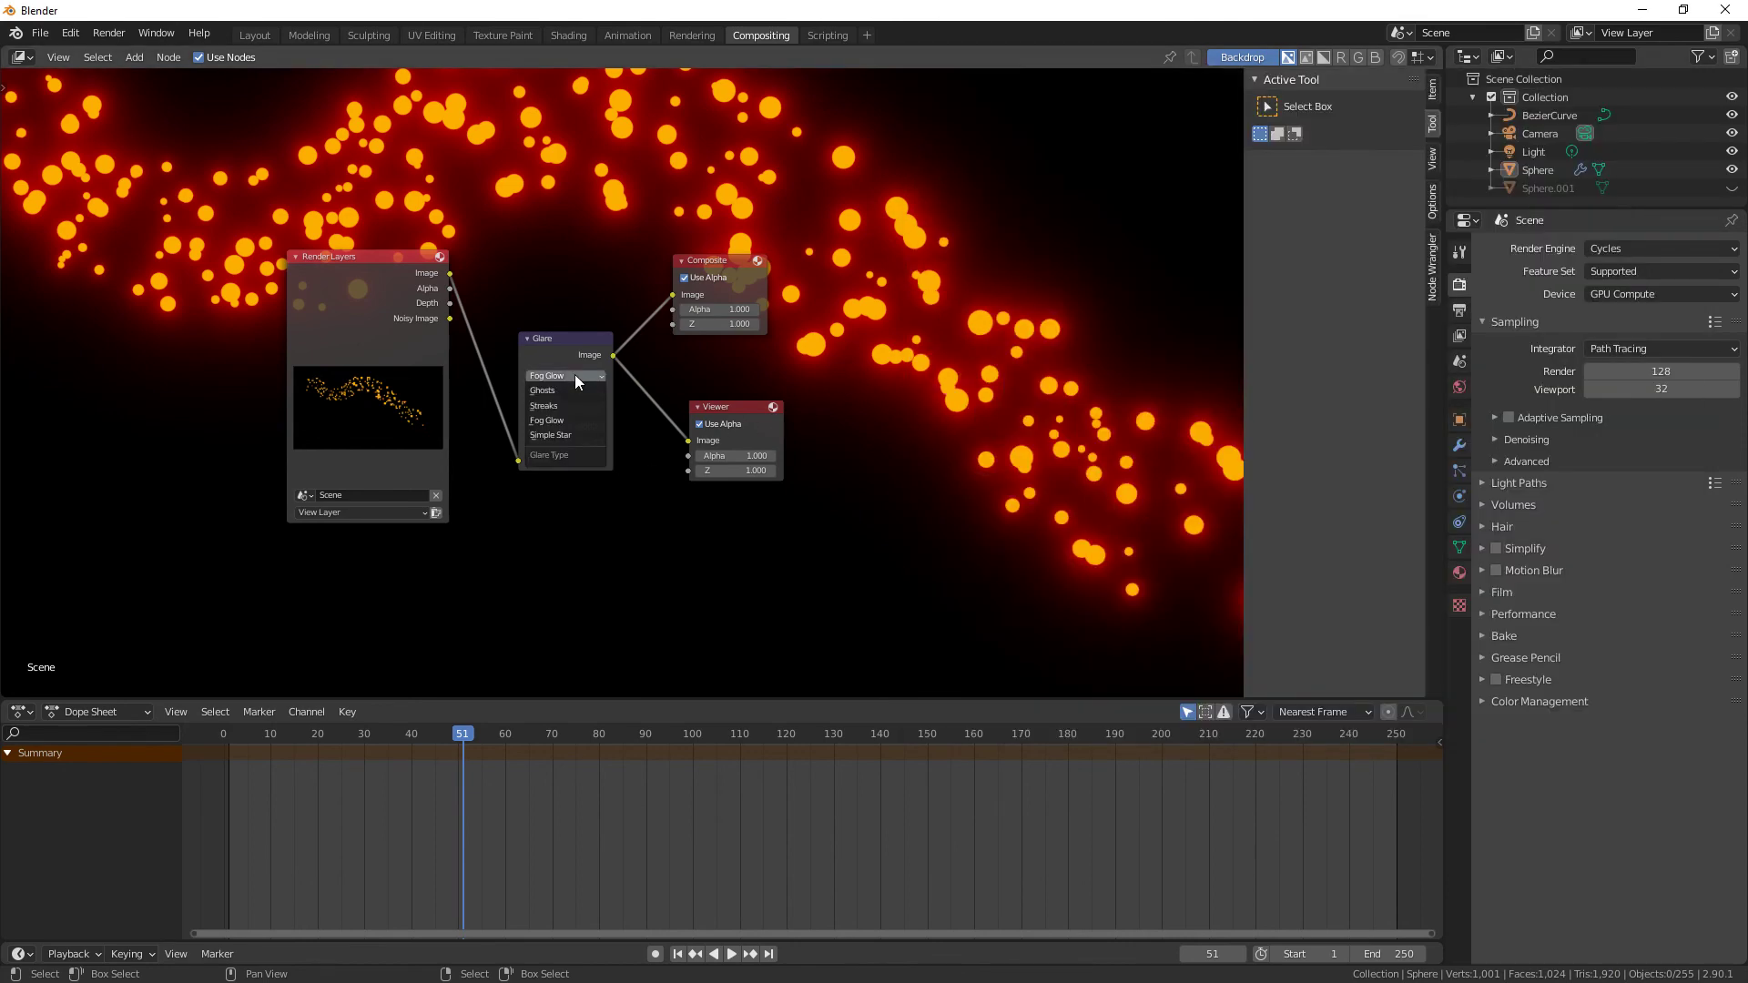
Resize the Blender window beside the render window and switch the Glare type to Ghosts.
drag(1319, 11, 1178, 71)
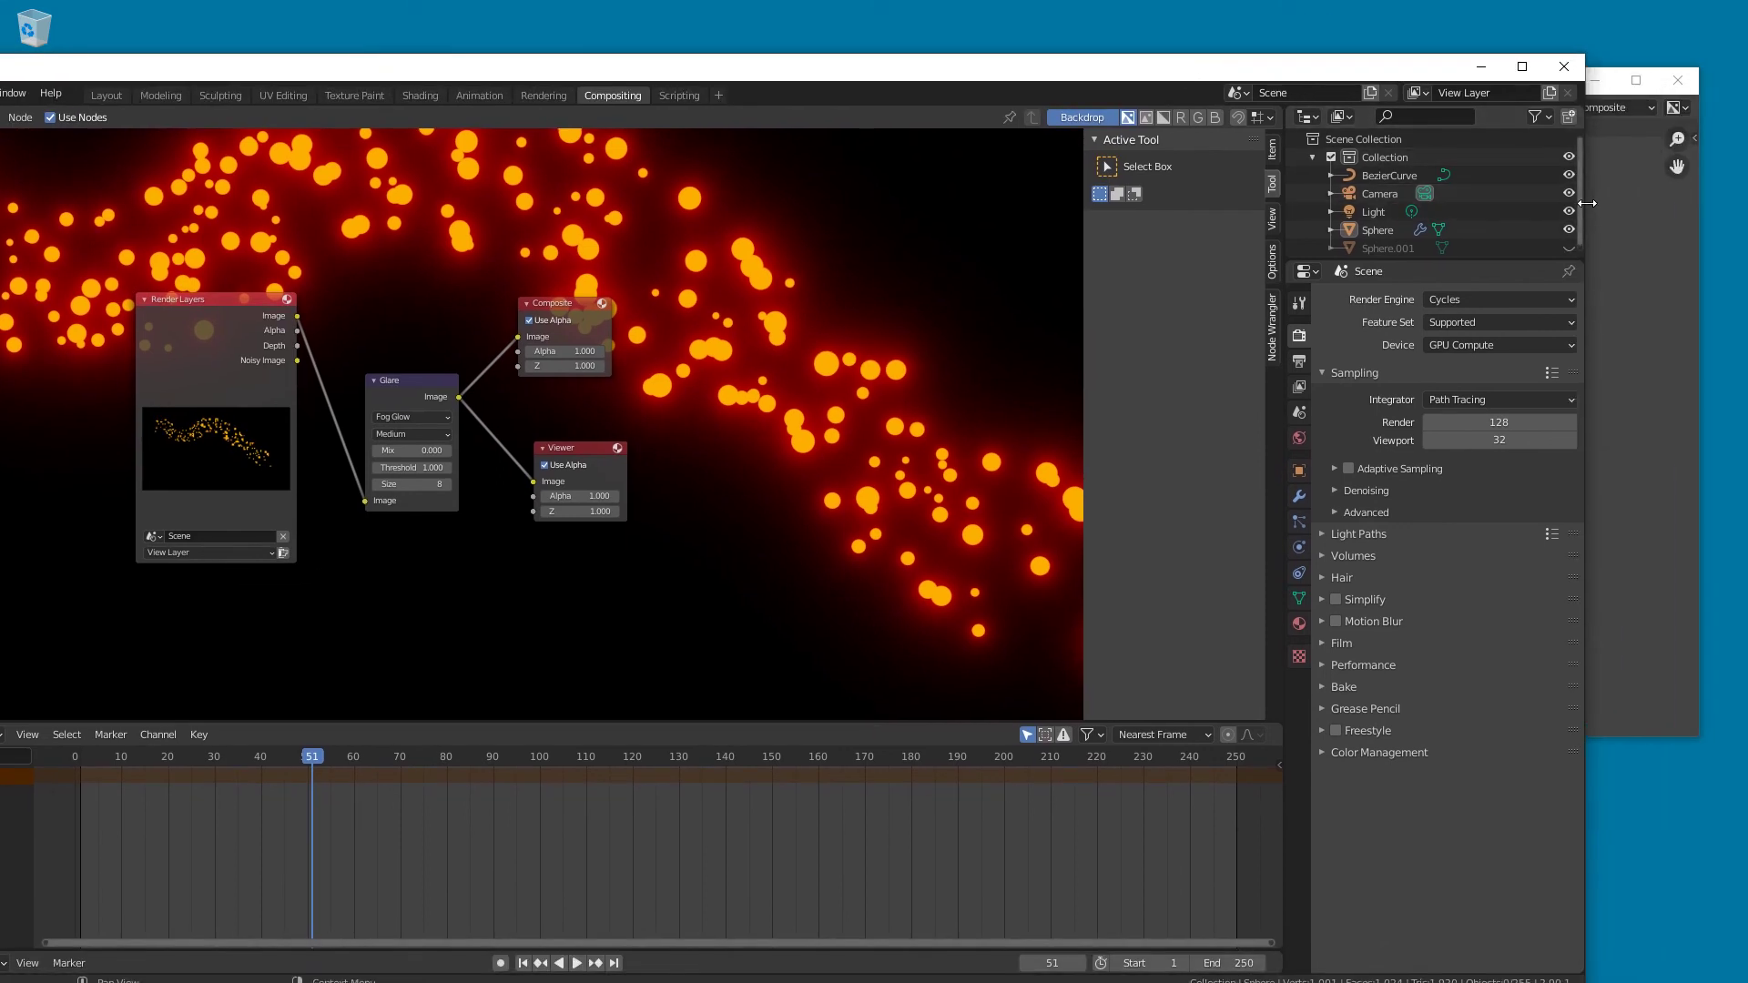
drag(1588, 211, 860, 229)
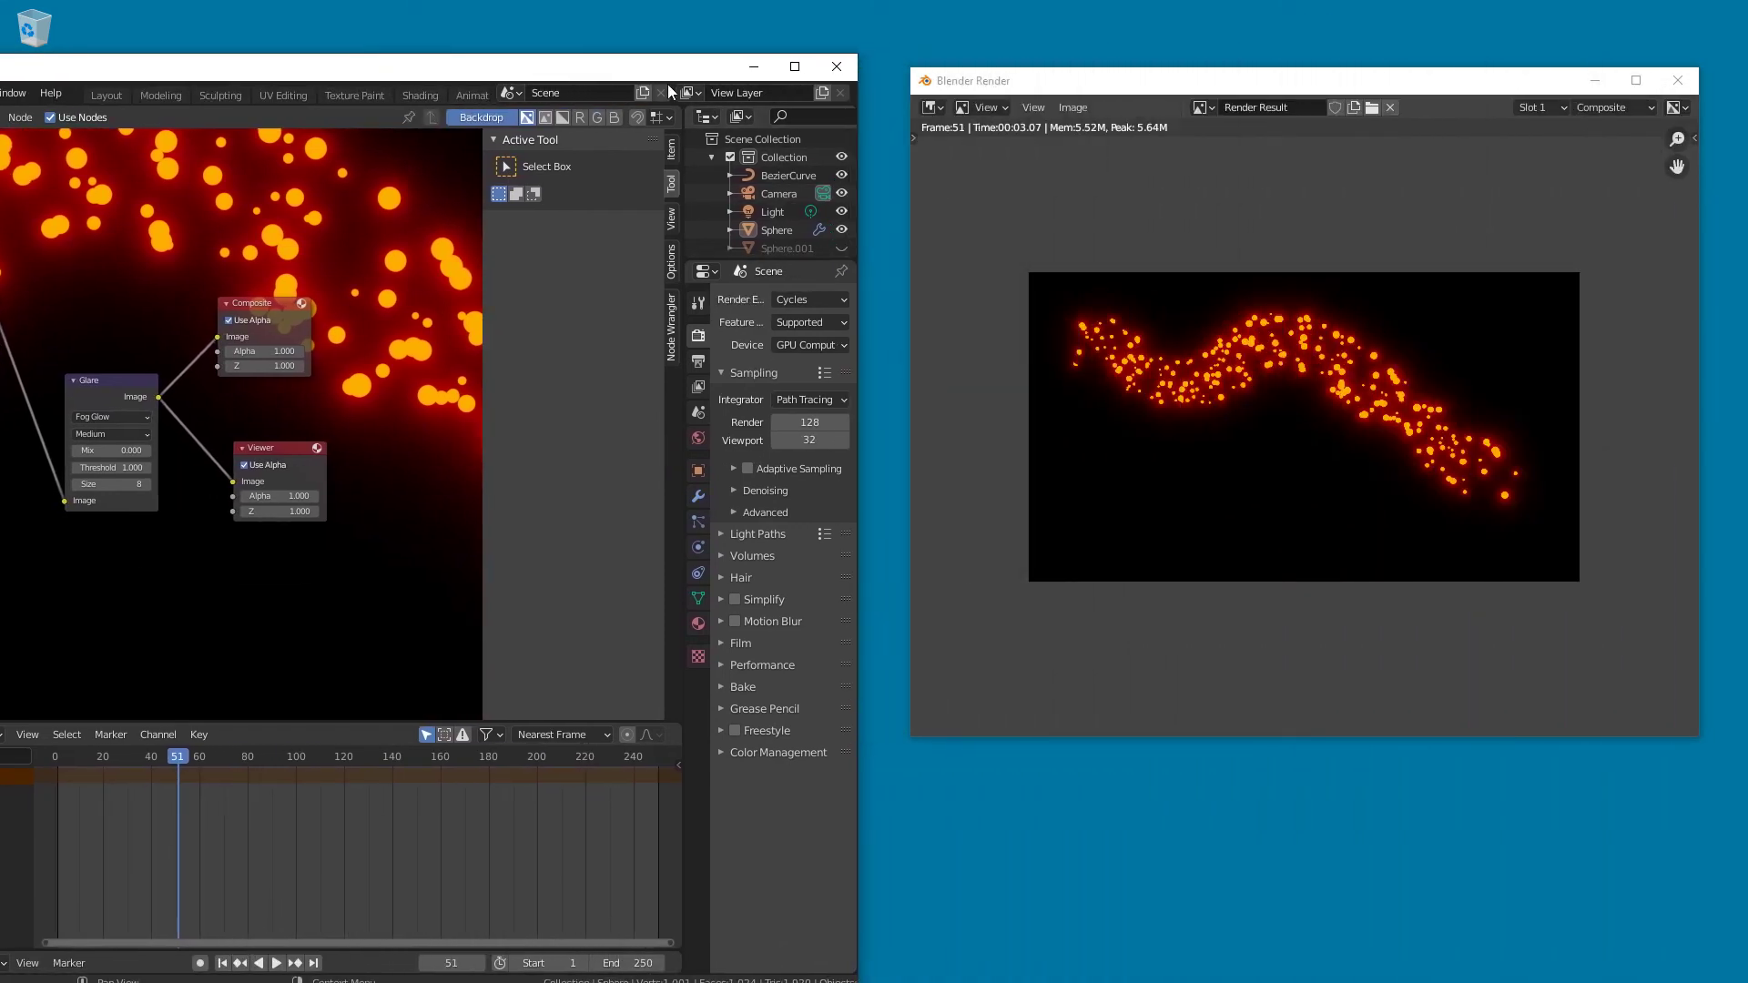
drag(657, 79, 868, 37)
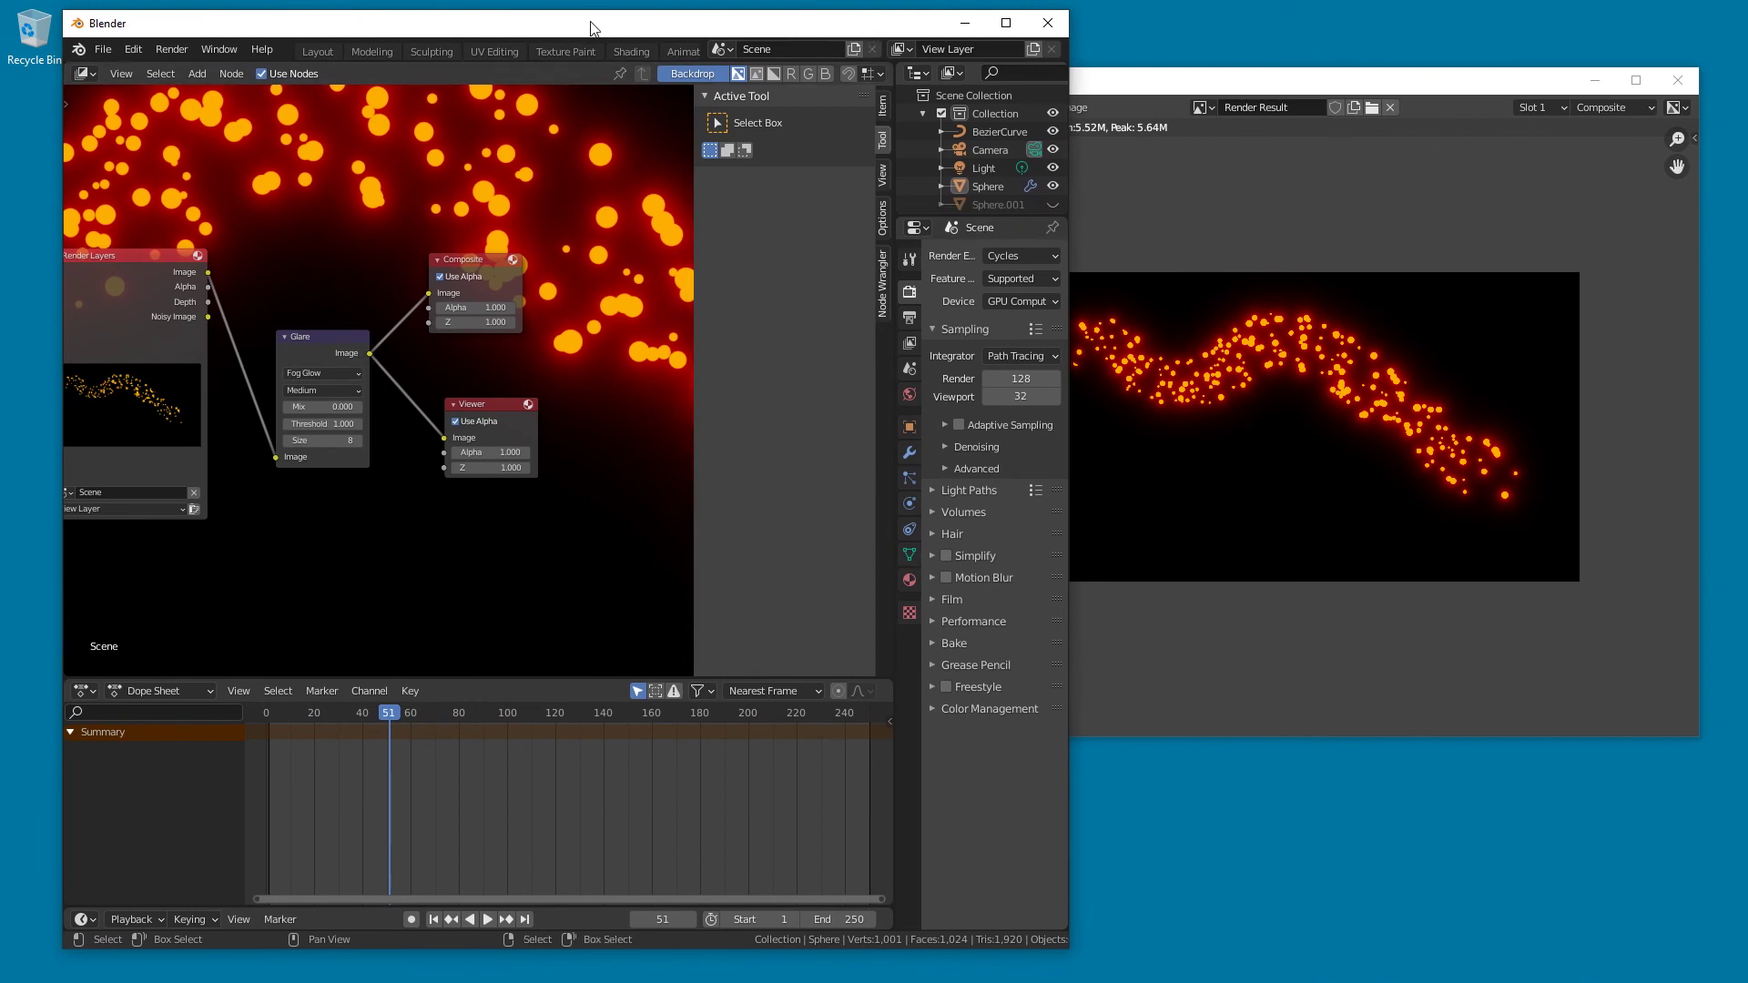
drag(558, 20, 504, 16)
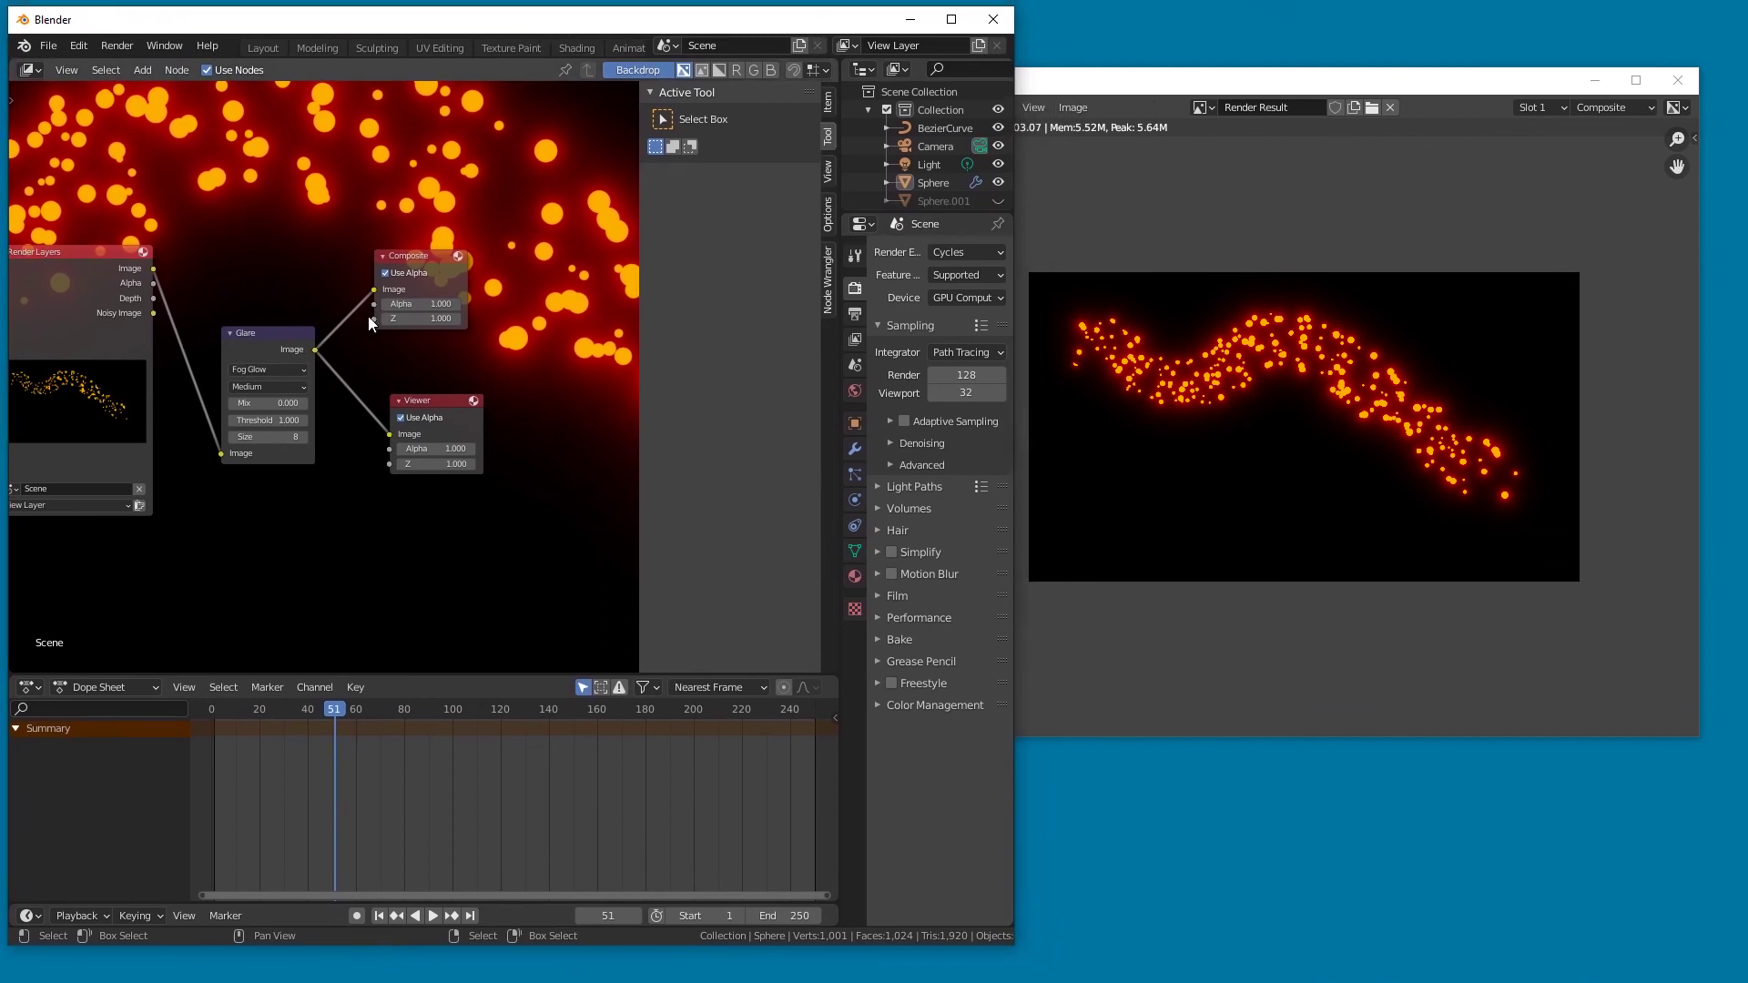
click(275, 366)
click(276, 388)
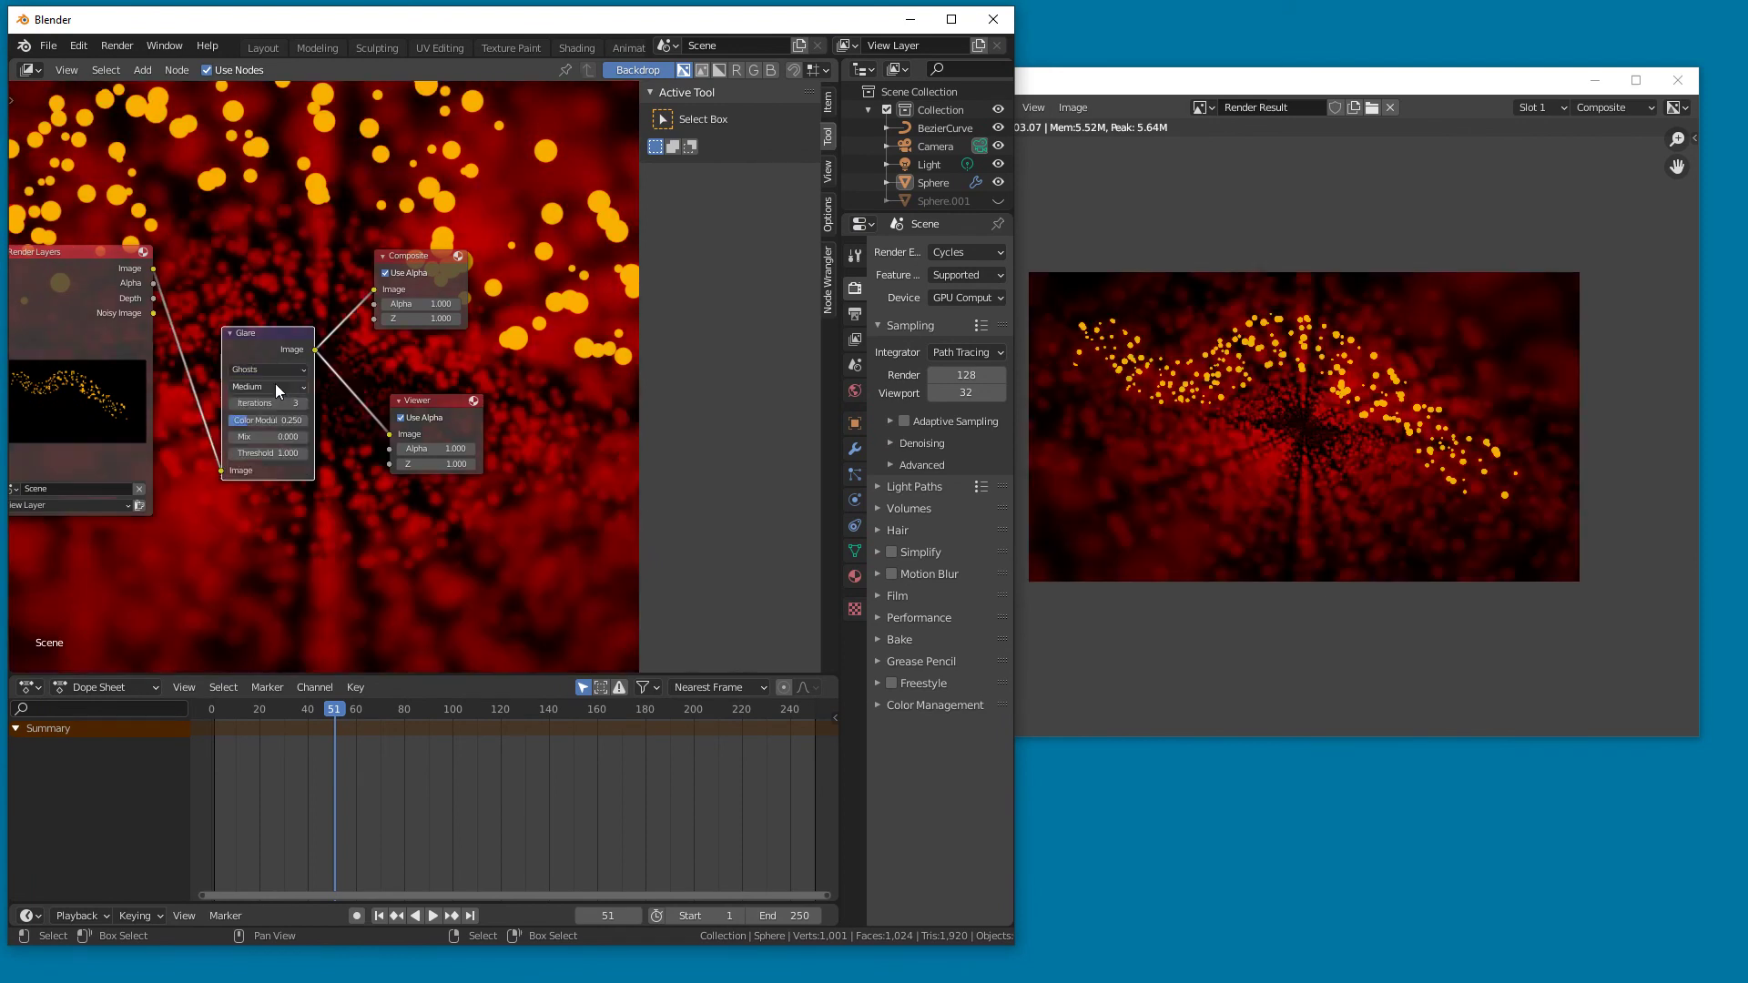